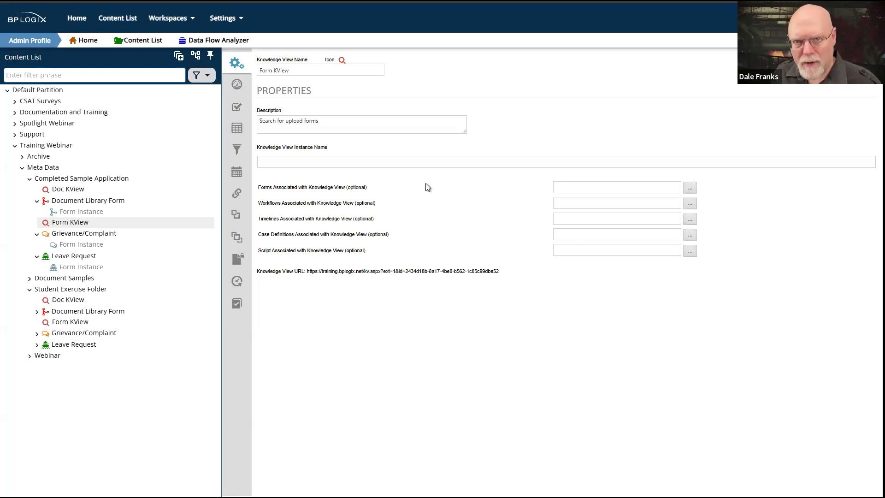
- Open Form KView's form chooser twice and close it both times without linking any form
click(690, 189)
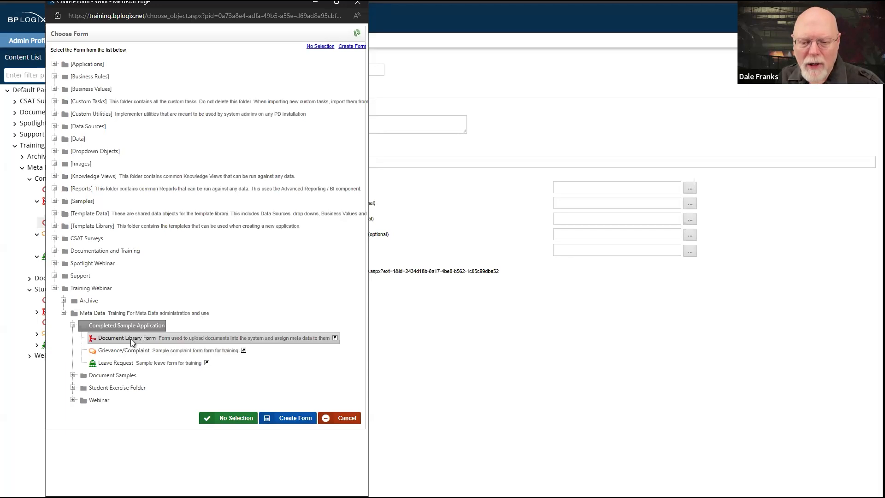
click(355, 419)
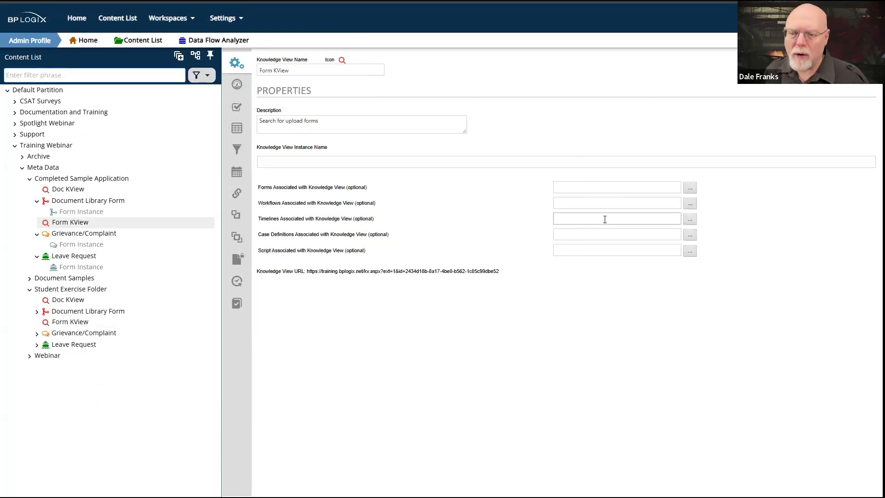
click(694, 192)
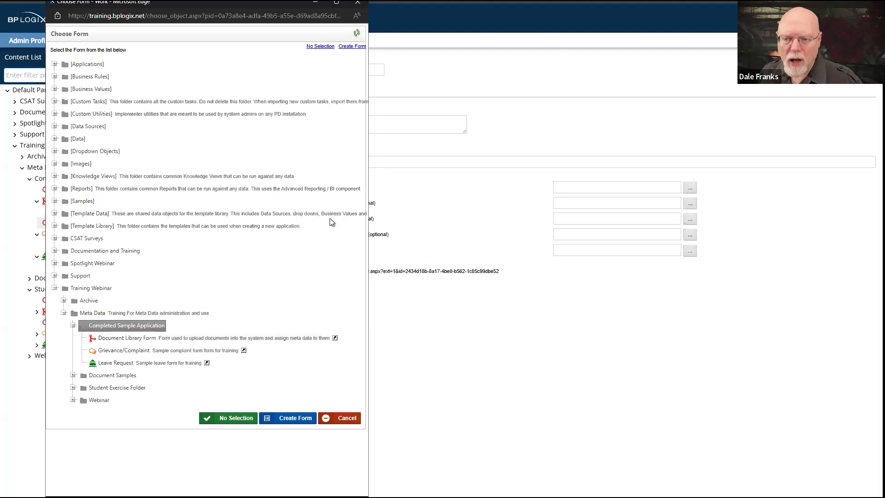
click(353, 420)
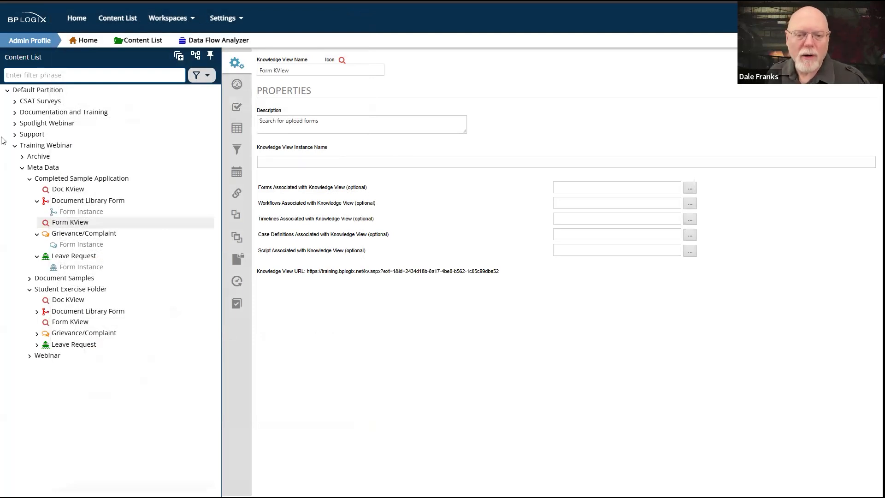
- Expand the Archive folder under Training Webinar and scroll through the content tree
click(23, 157)
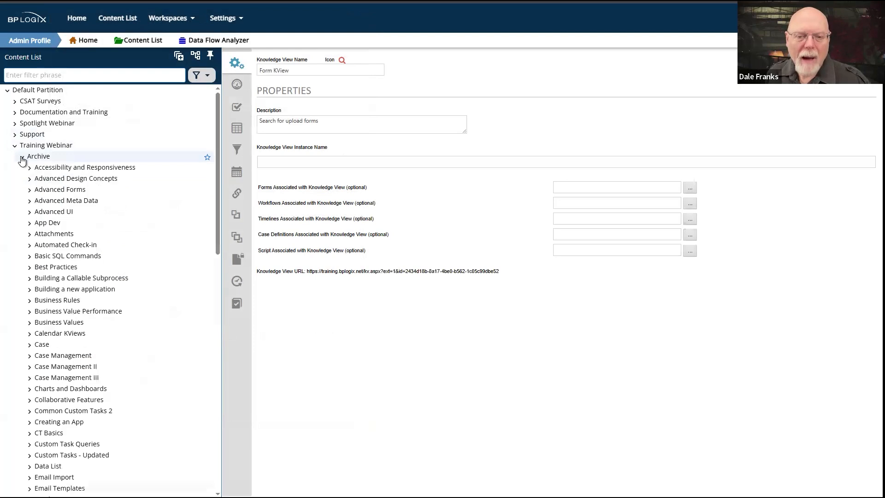
scroll(167, 300, down, 6)
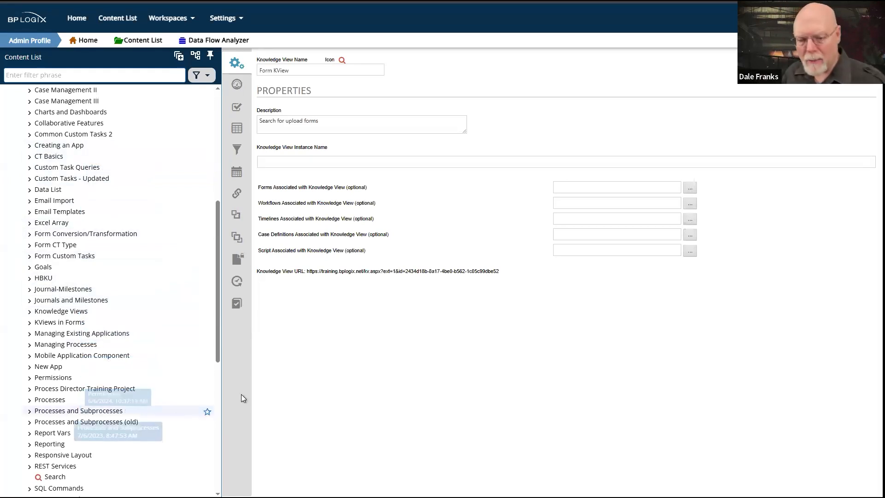
scroll(190, 355, down, 4)
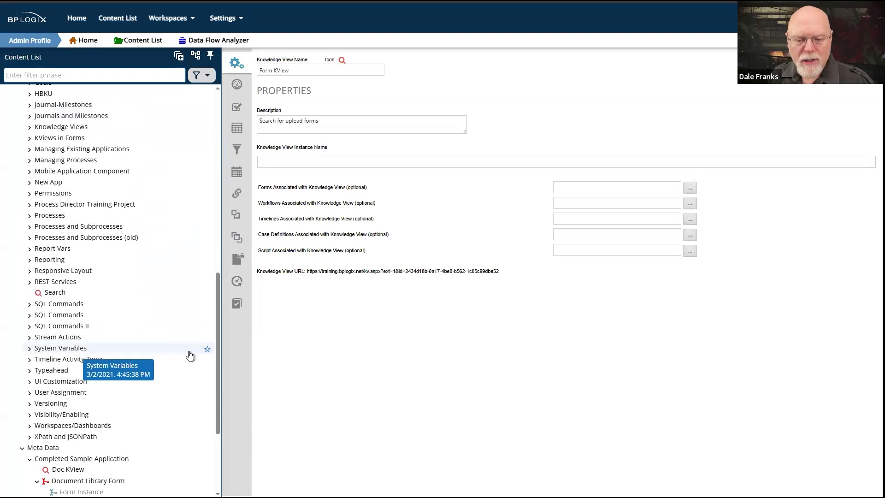
scroll(189, 352, up, 2)
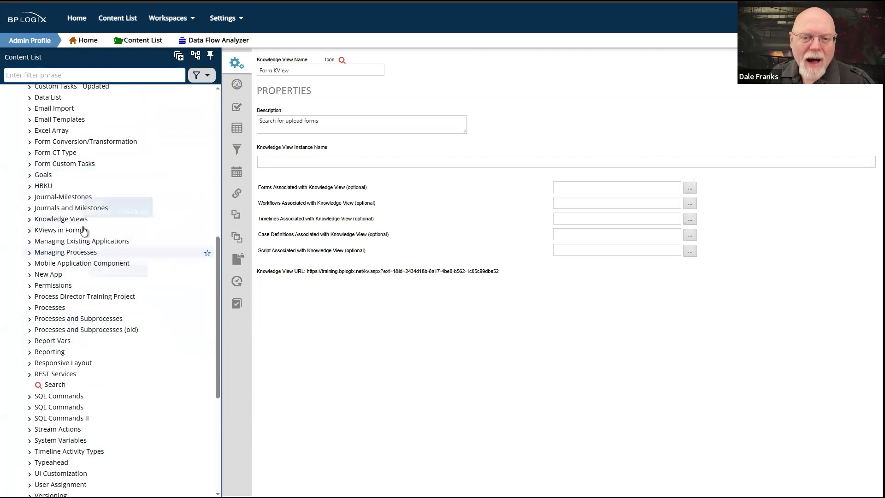
scroll(85, 159, down, 5)
scroll(83, 166, up, 4)
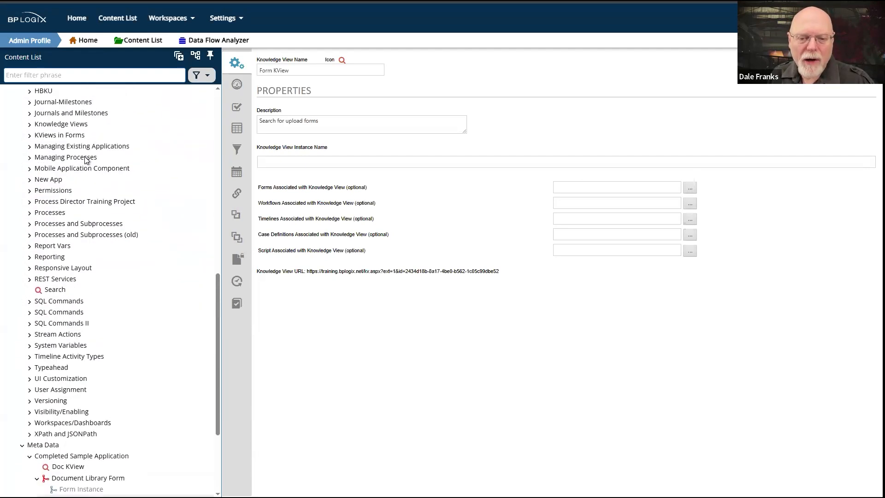
scroll(74, 183, up, 4)
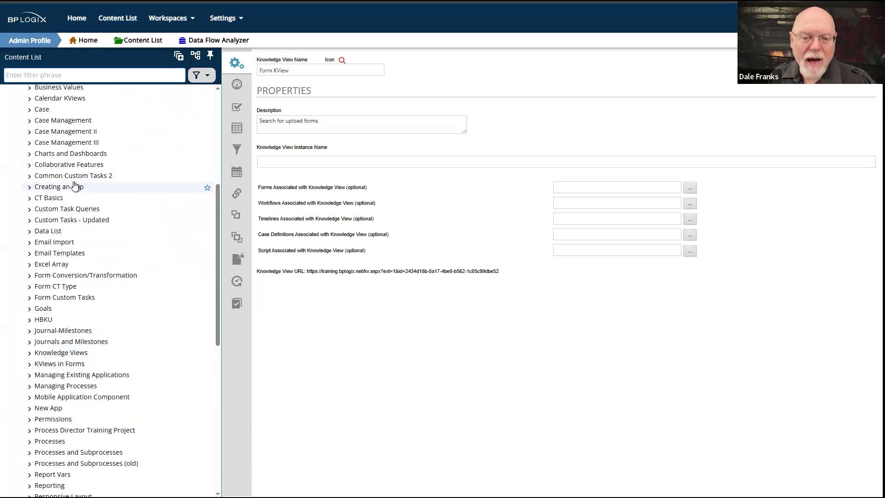
scroll(75, 185, up, 5)
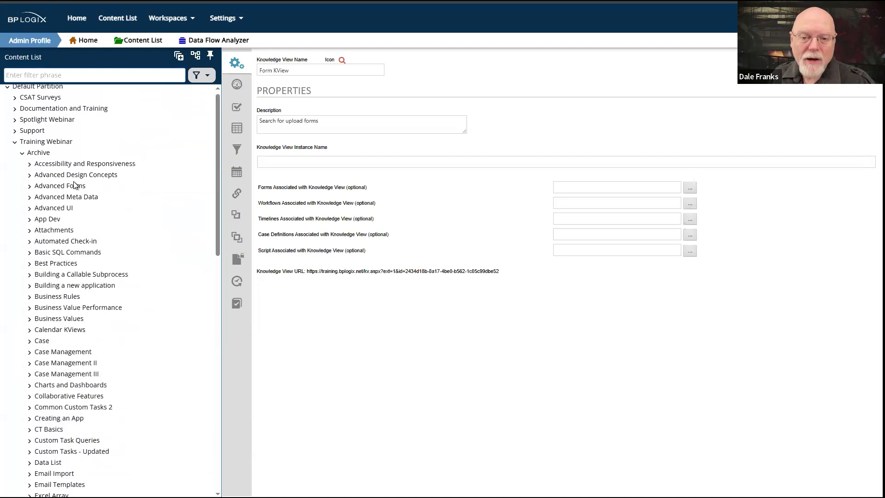
- Collapse Training Webinar, Spotlight Webinar, Archive, Completed Sample Application and Student Exercise Folder
click(18, 147)
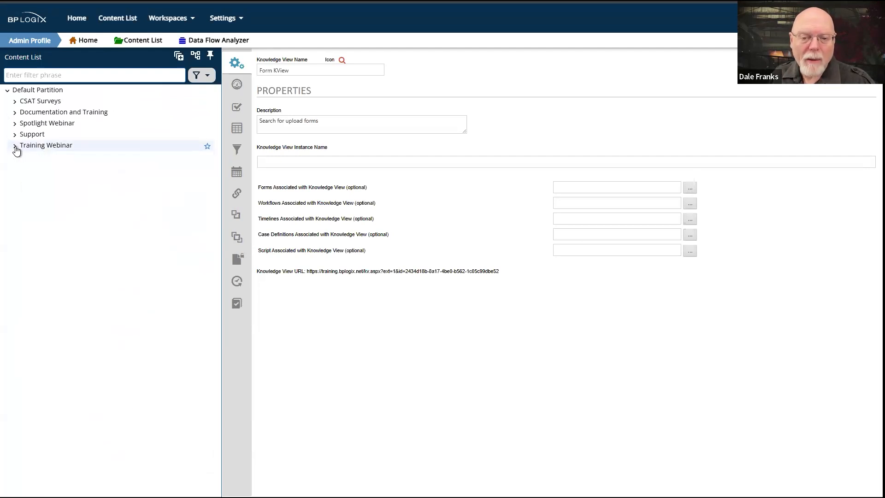
click(16, 123)
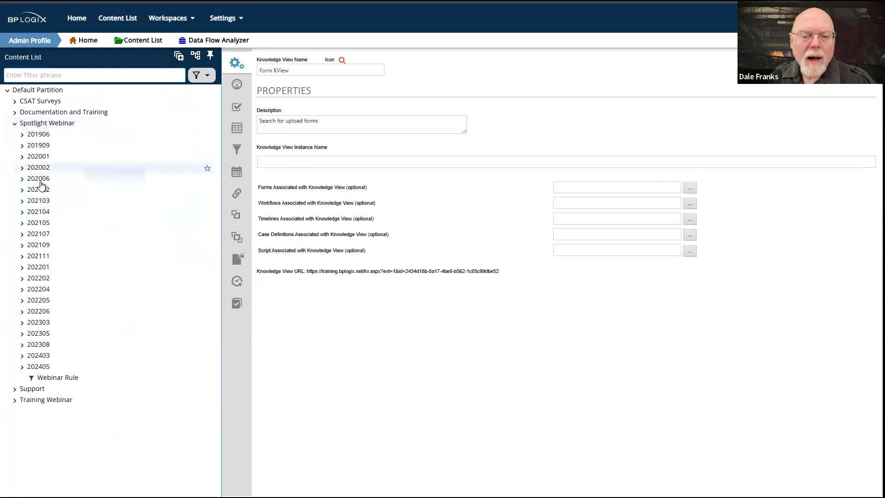
click(15, 123)
click(15, 146)
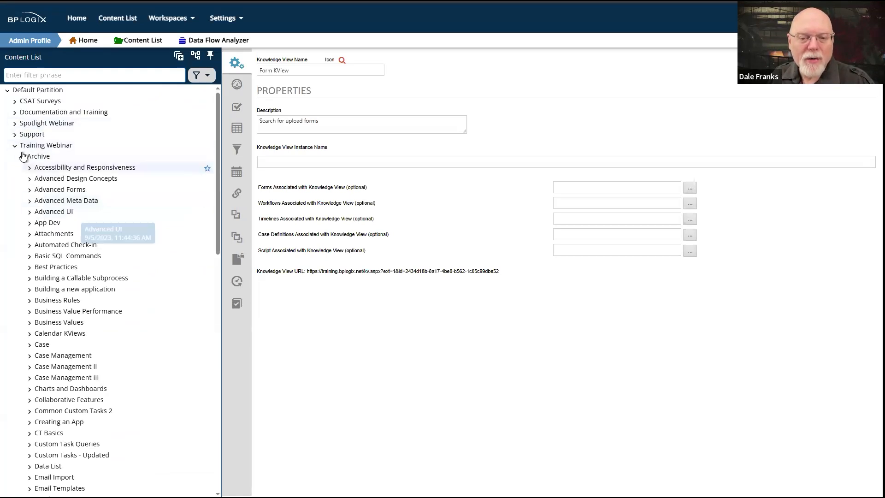
click(22, 157)
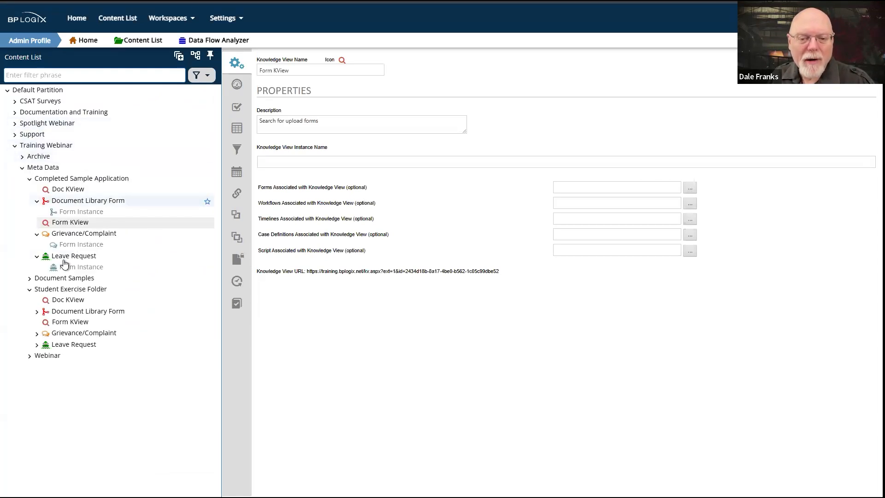
click(30, 180)
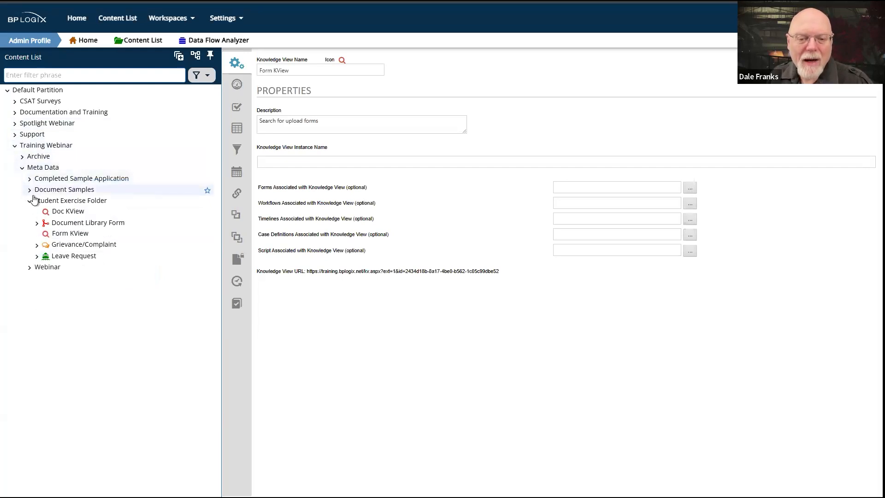
click(30, 201)
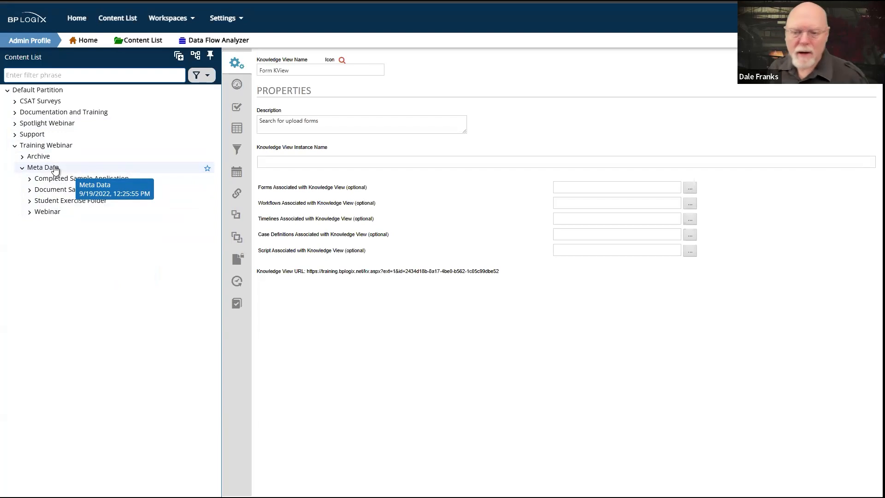
- View Form KView's Document Library, Grievance/Complaint and Leave Request instances, then reopen its properties
click(30, 179)
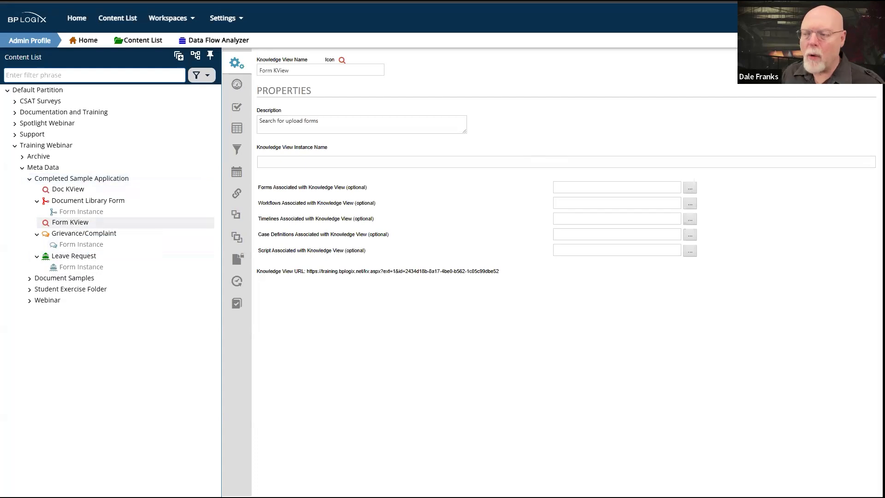
click(91, 224)
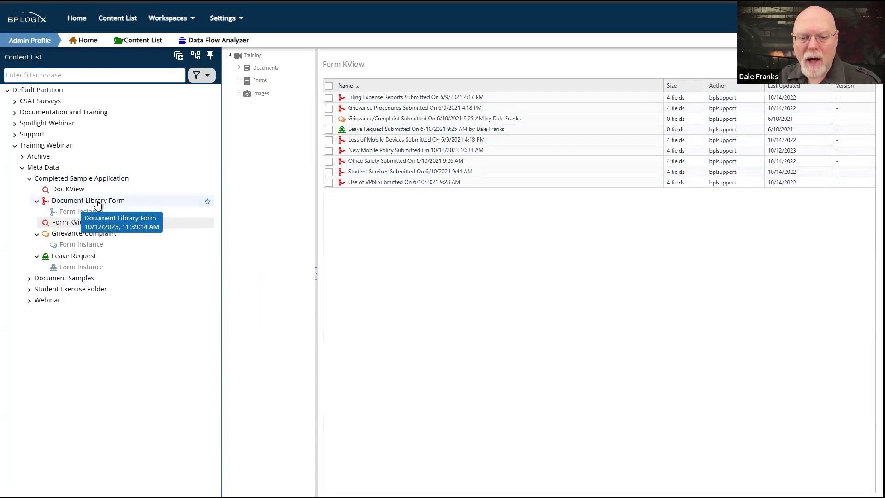
click(66, 214)
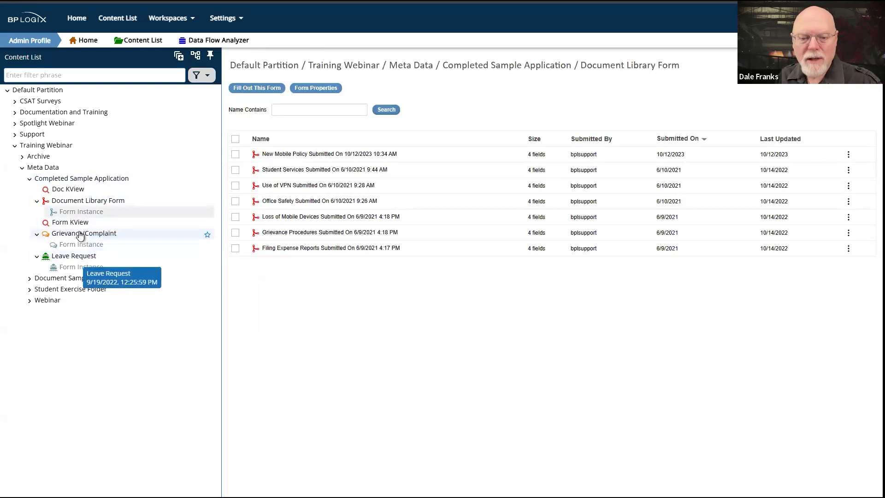
click(76, 247)
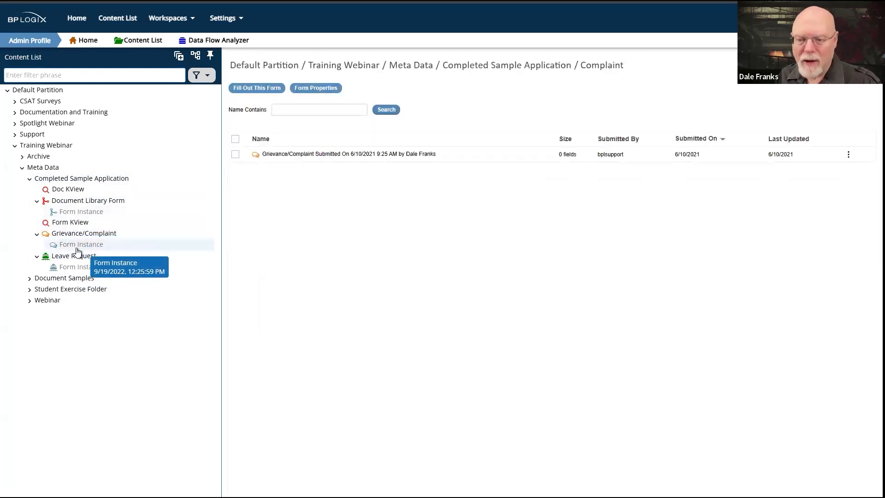
click(70, 271)
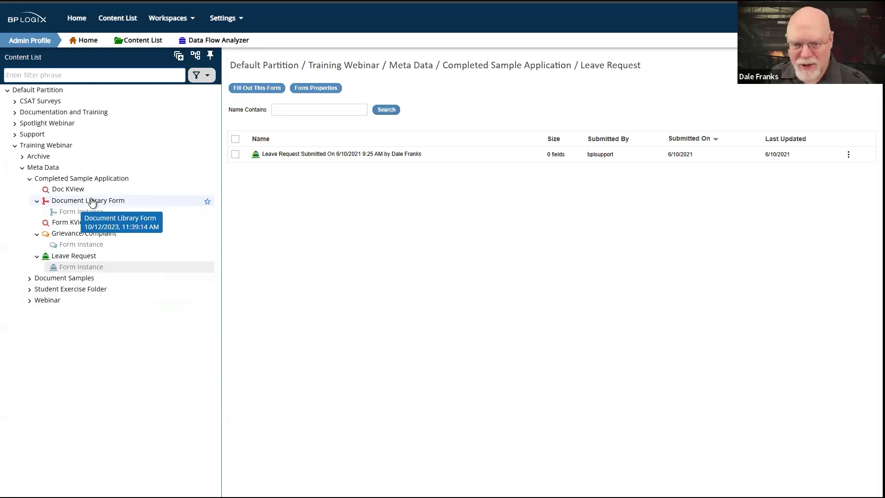
click(73, 225)
- Close Form KView's properties unsaved and filter results by Documents, IT, Forms, Training, IT, then Forms
mouse_move(848, 62)
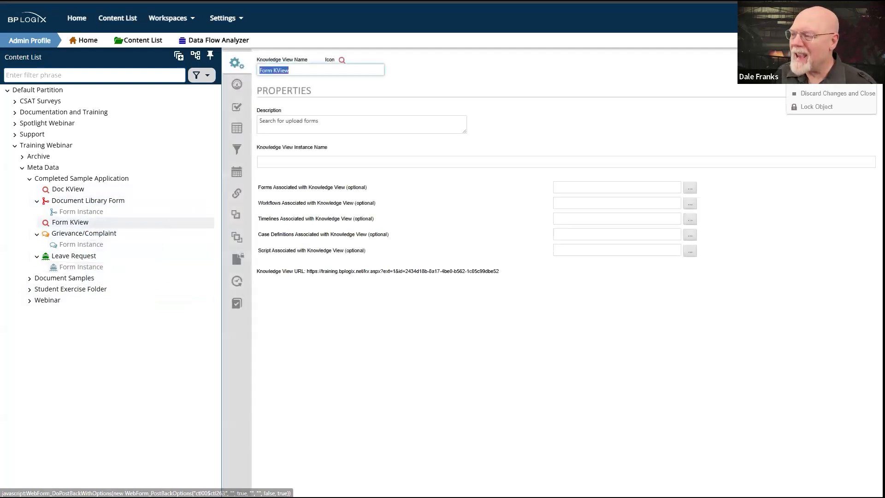
click(830, 93)
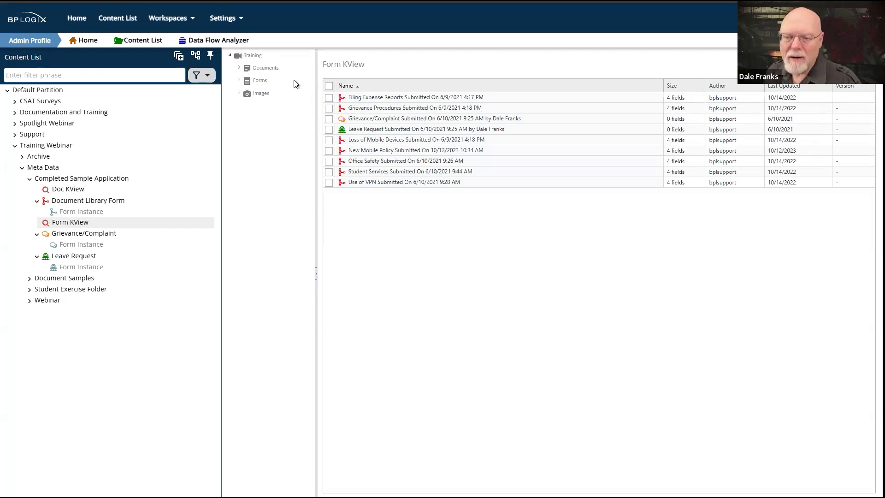
click(272, 70)
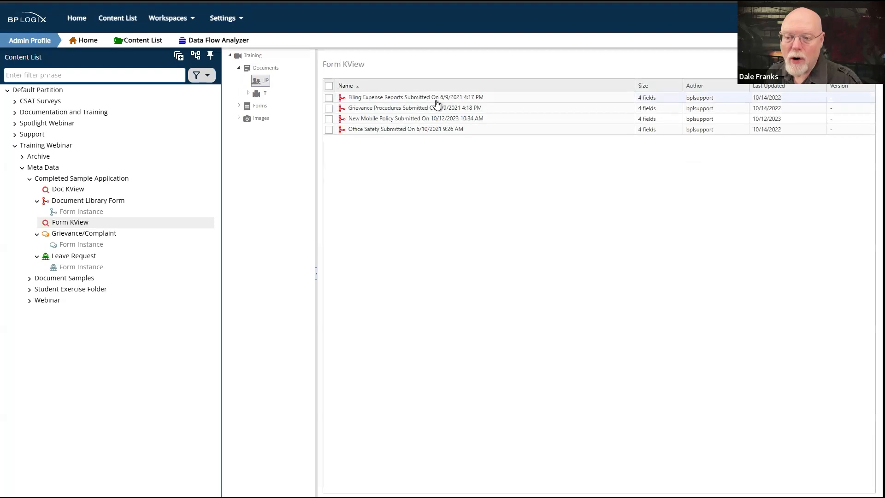
click(260, 93)
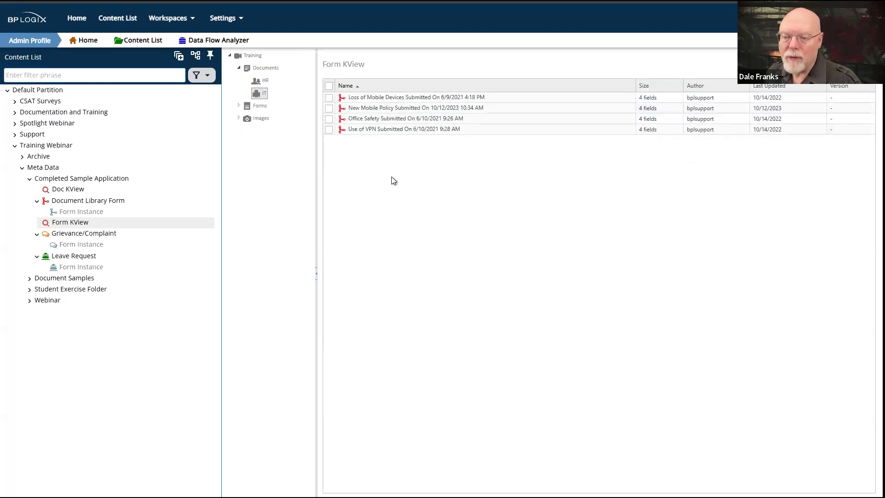
click(261, 106)
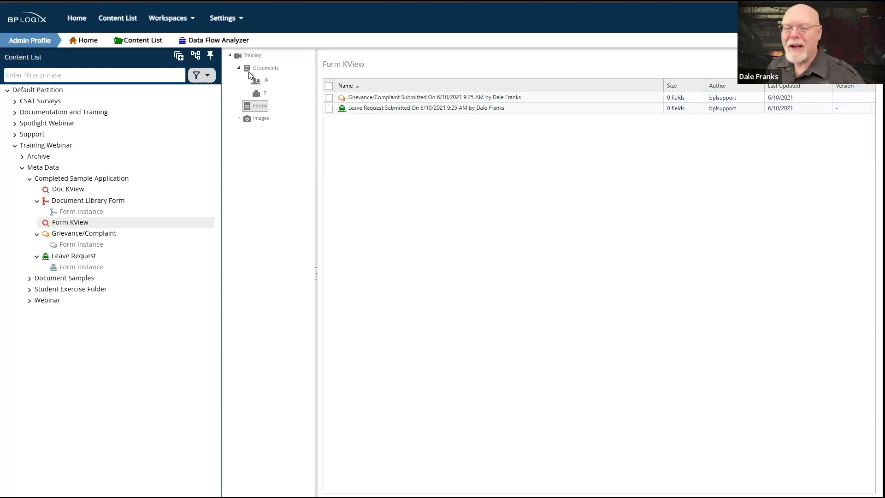
click(253, 56)
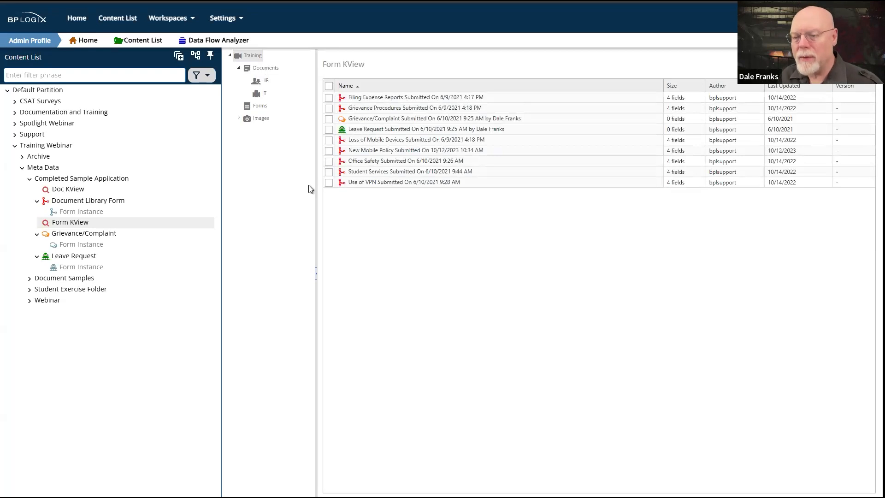
click(266, 93)
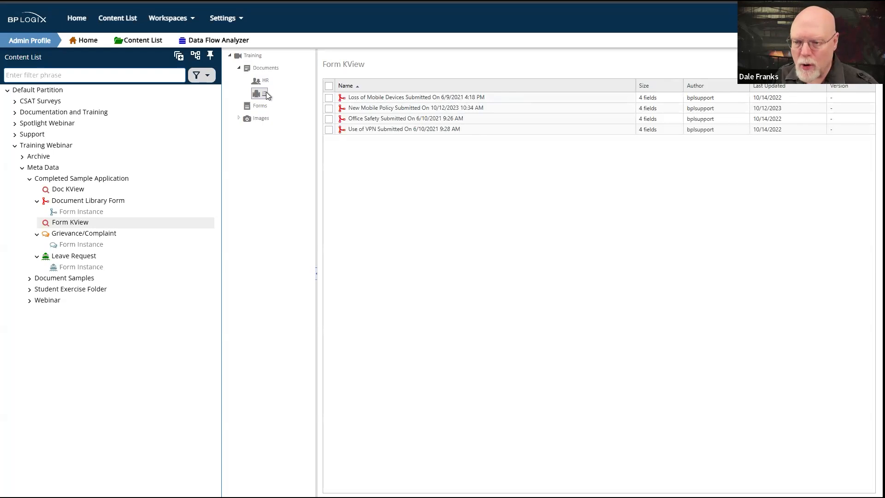
click(259, 108)
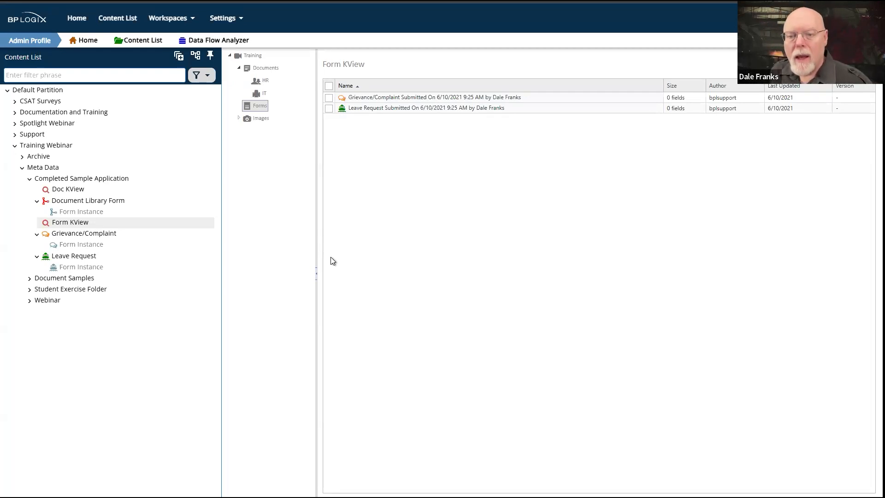
- Go to User Administration from the Settings administration menu
click(241, 21)
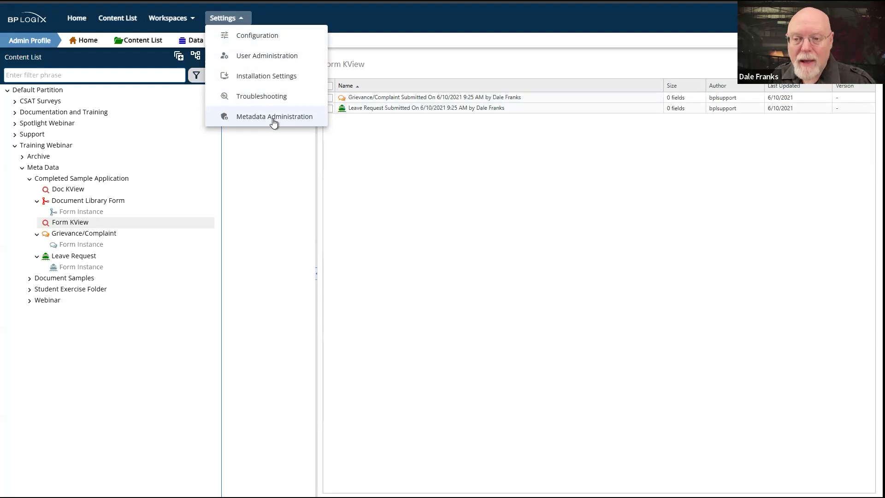
click(265, 55)
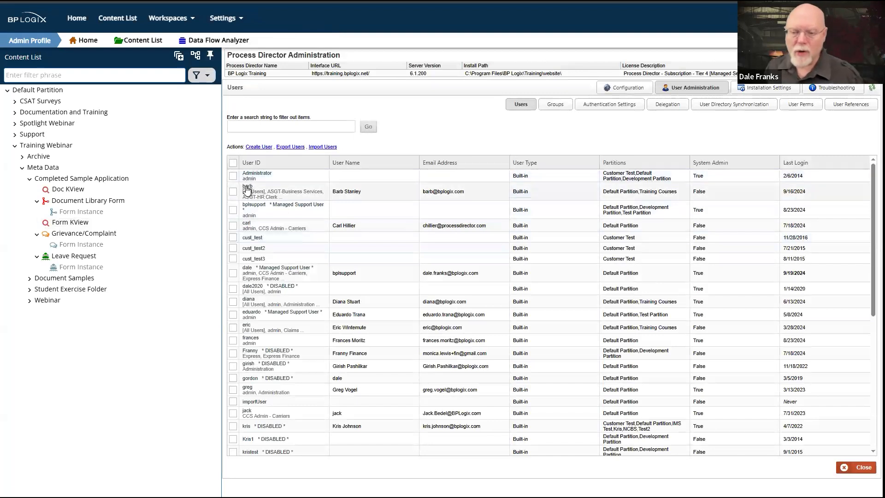
- Open the Customer Support Manager account and tick Metadata Admin alongside System Configuration Admin
click(247, 187)
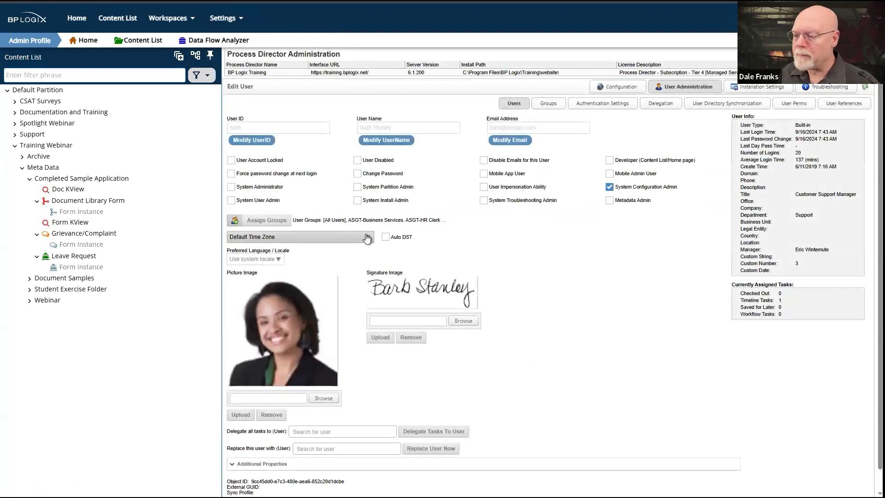
click(610, 201)
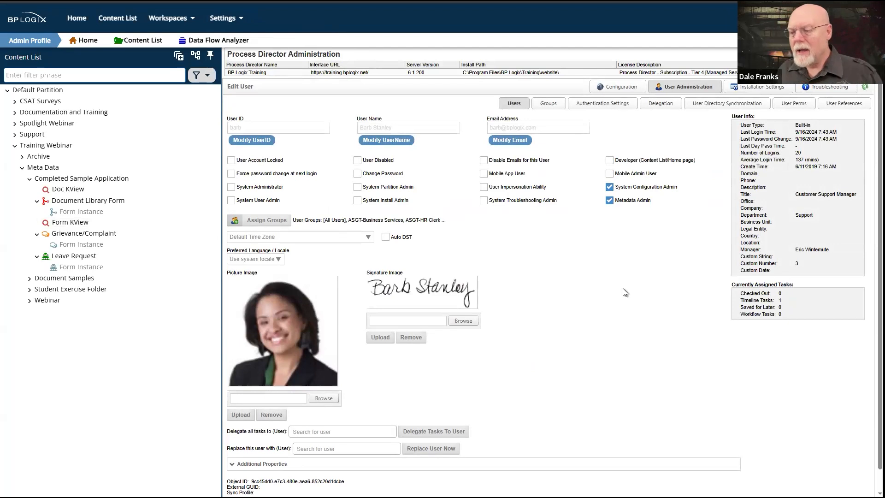
click(222, 19)
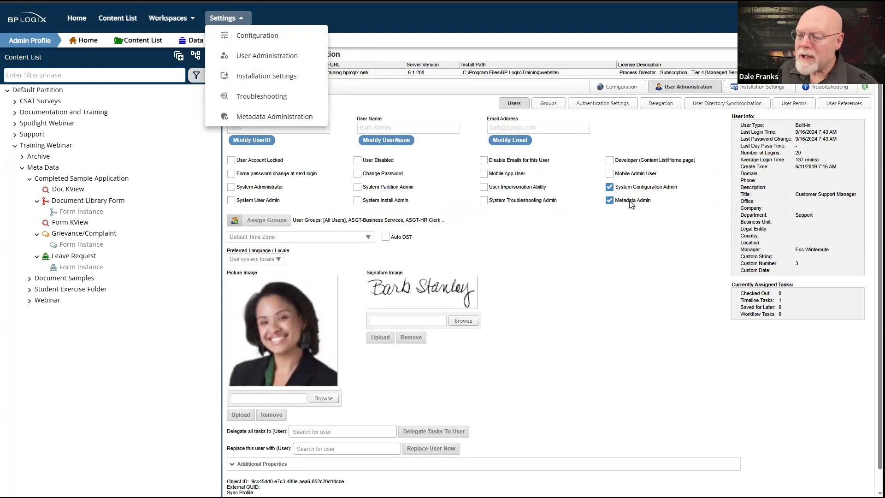
- Open Partition Data Configuration and check the partition dropdown, keeping Default Partition selected
click(300, 121)
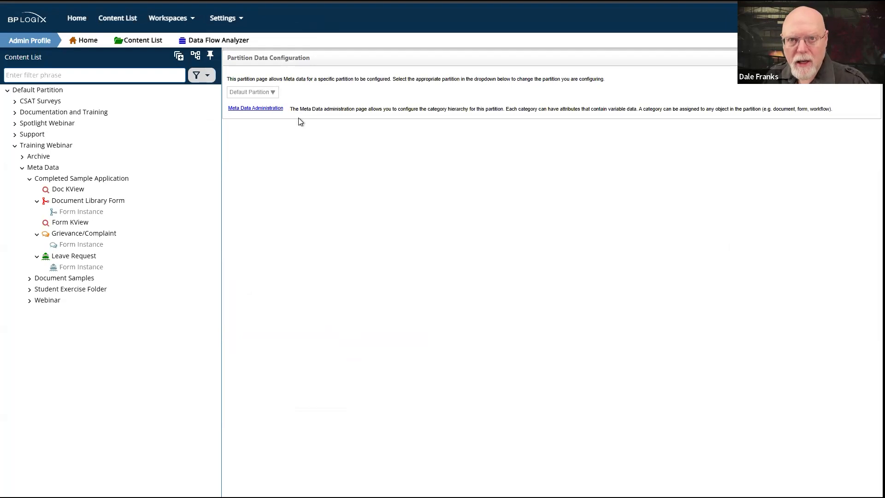
click(264, 95)
click(295, 179)
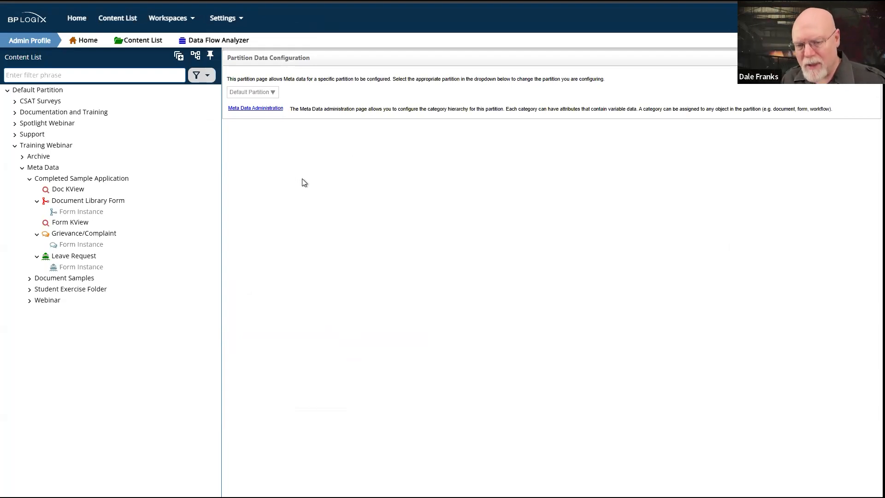
click(276, 92)
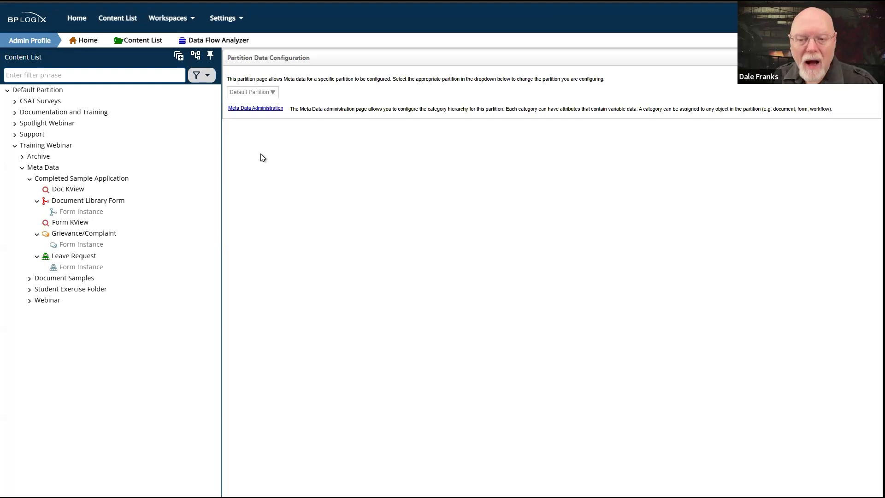
click(267, 94)
click(289, 131)
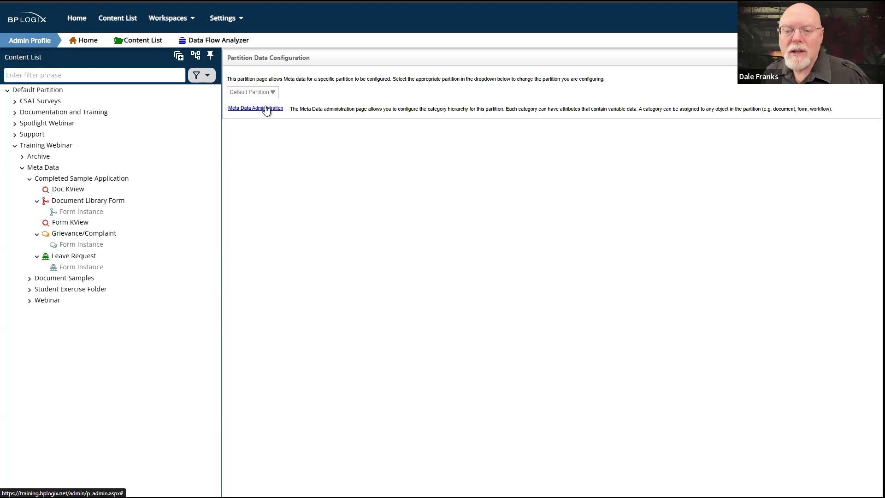
- Open Meta Data Administration for the Default Partition and dismiss a stray context menu
click(267, 110)
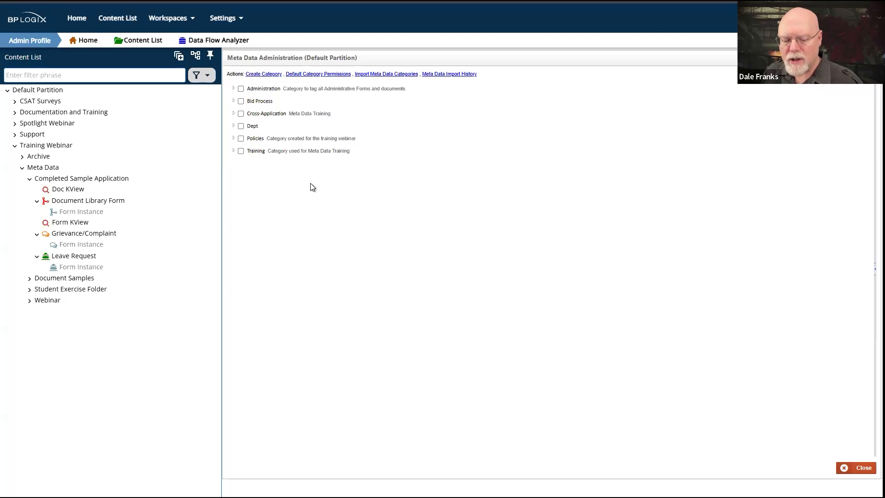
right_click(325, 217)
click(324, 250)
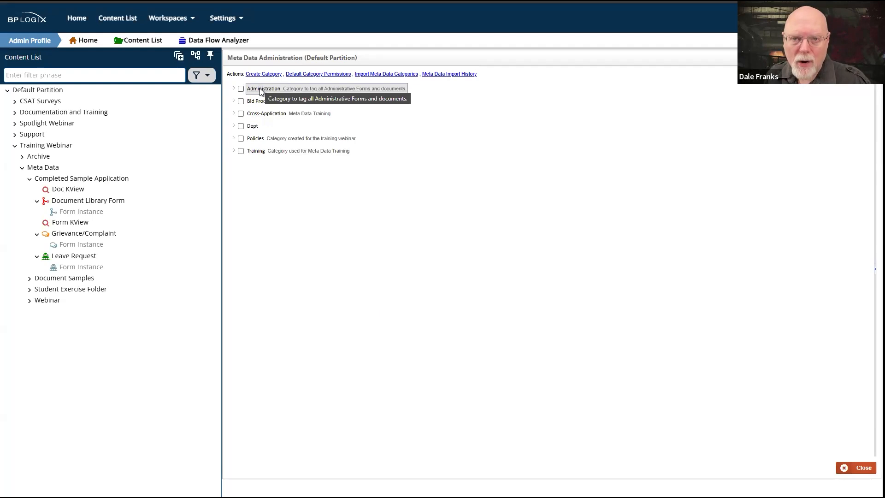
- Expand and collapse the Administration category to inspect its children
click(235, 89)
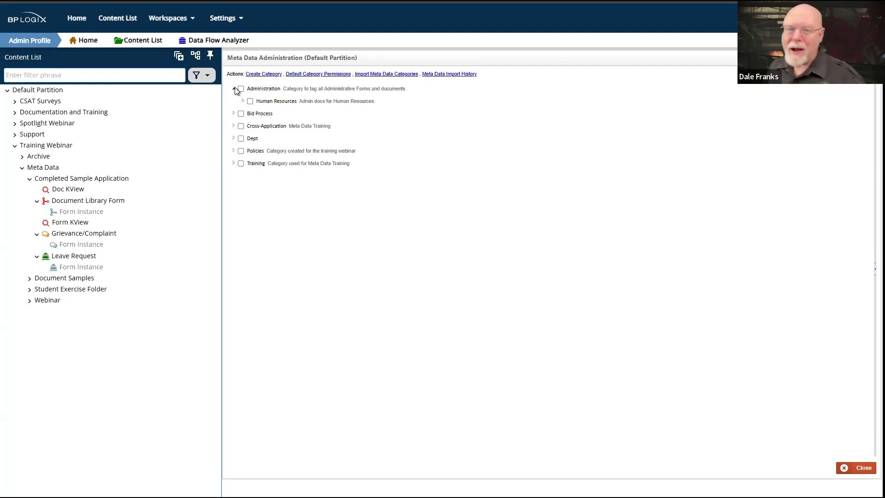
click(235, 89)
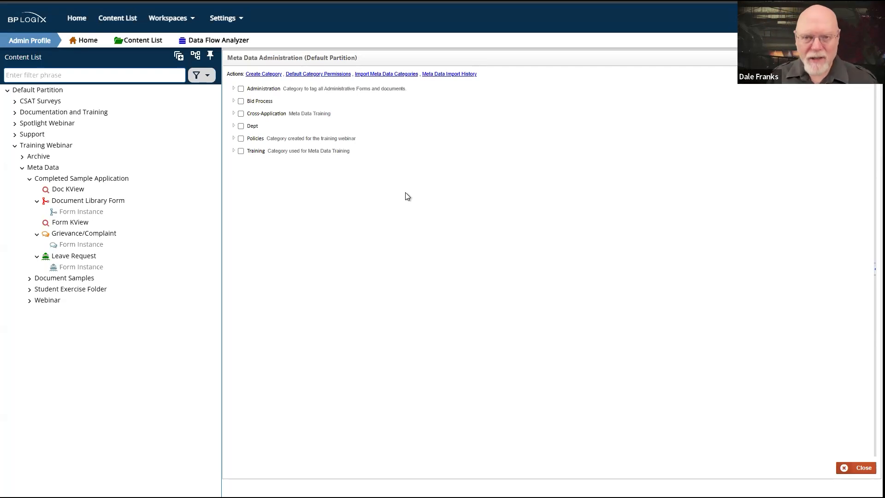
- Create category Webinar with description 'Training webinar', fixing the misspelled word, and save it
click(263, 74)
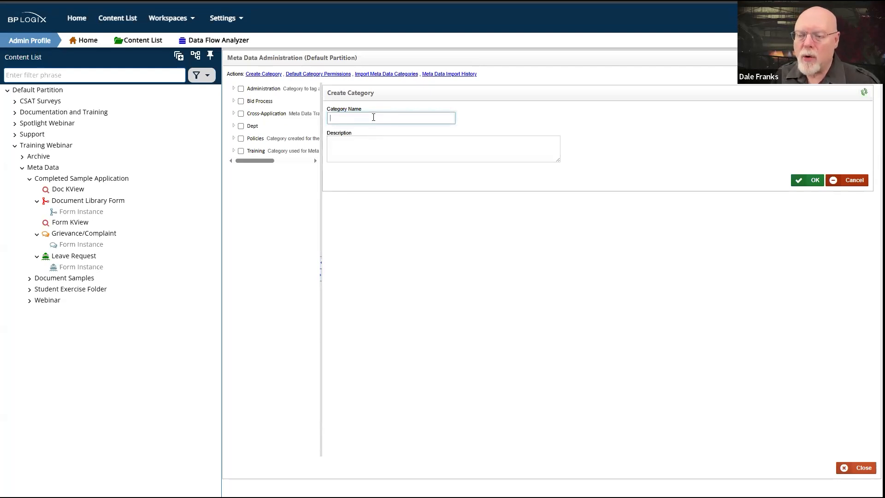
text(Webinar)
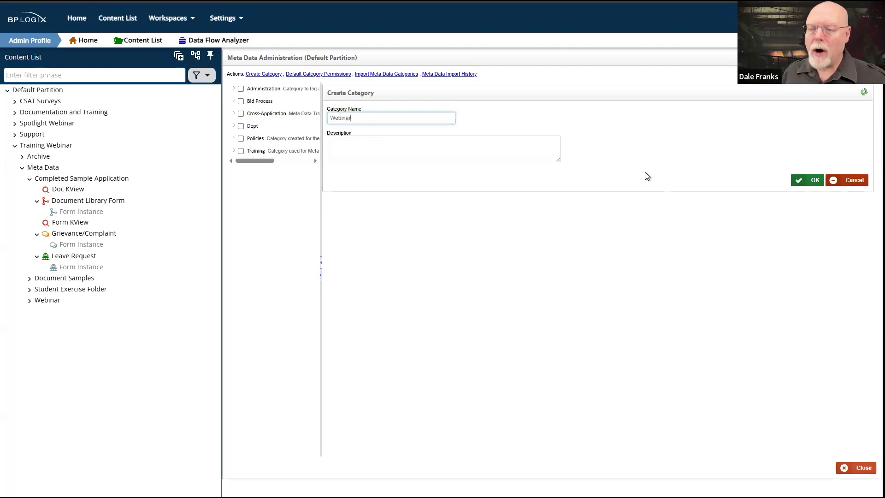
click(469, 149)
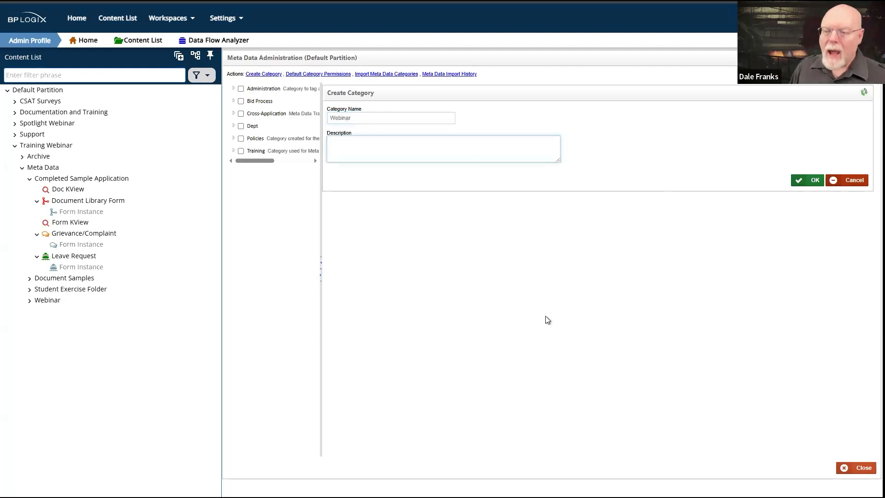
text(TRain)
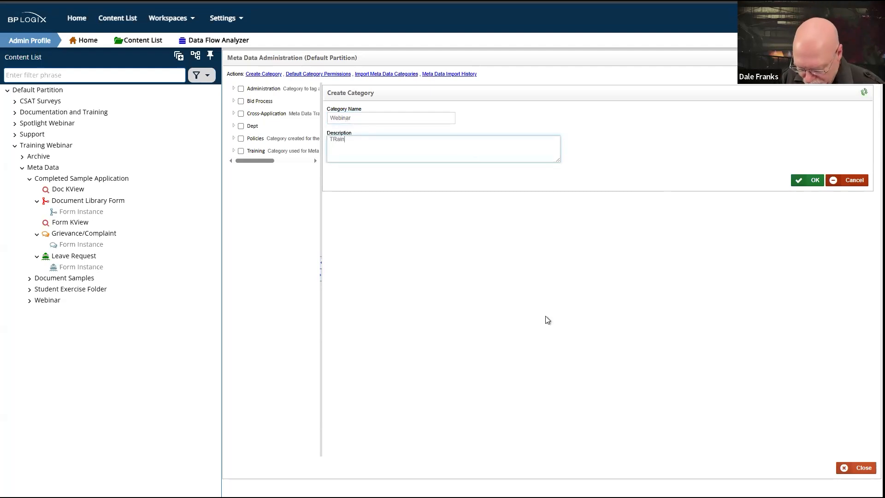
text(ing webinar)
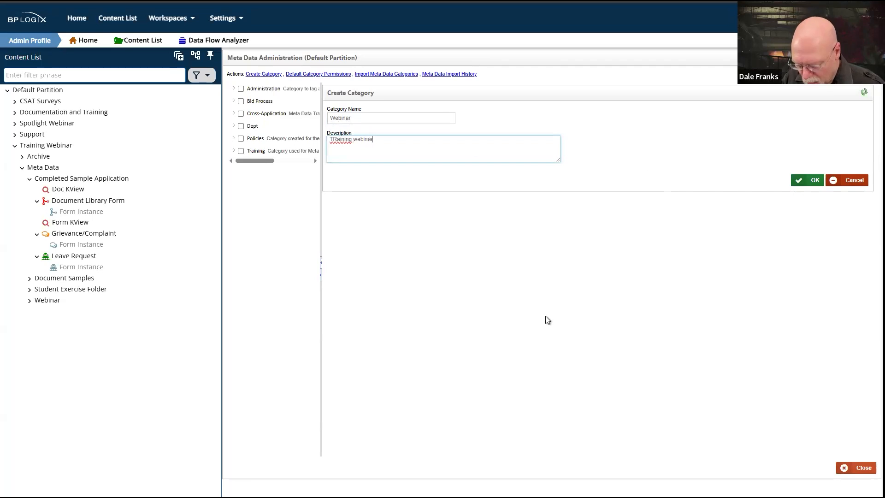
right_click(340, 139)
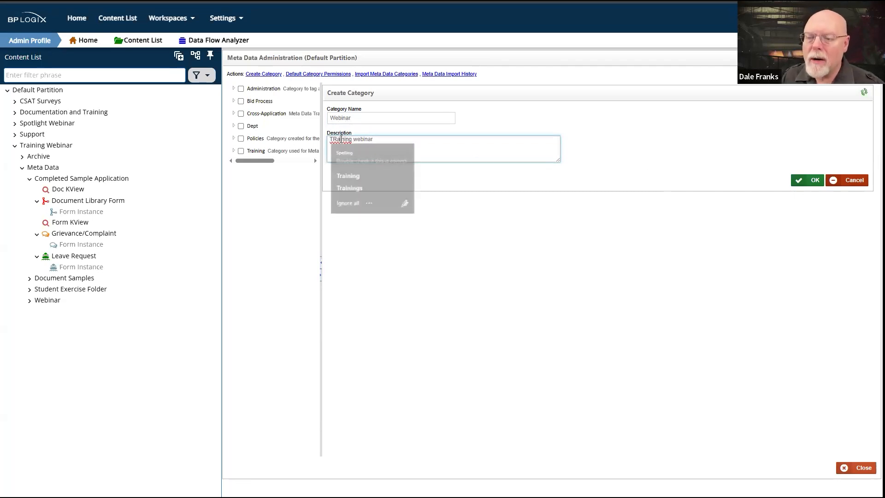
click(353, 177)
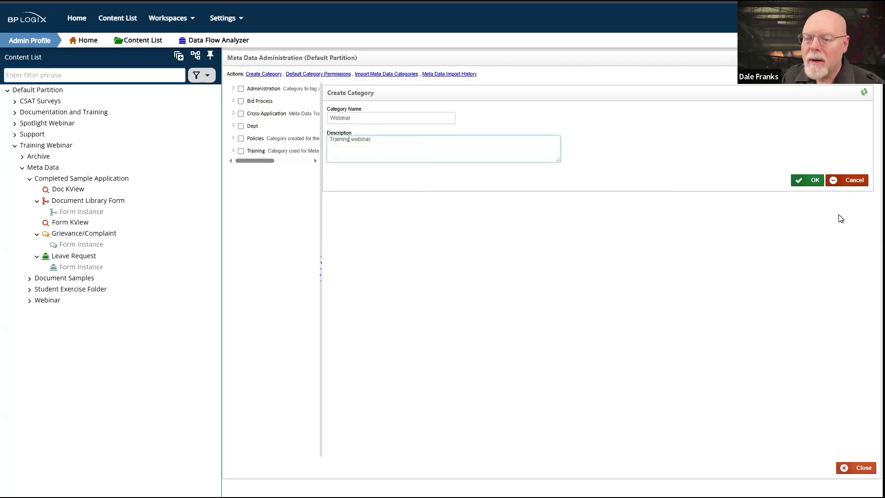
click(815, 181)
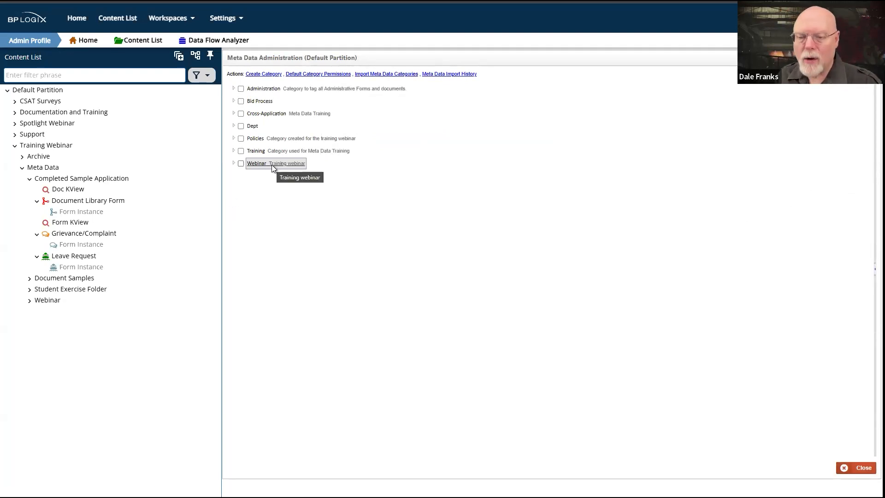
- Add a Documents subcategory under Webinar, then reselect Webinar as the next parent
click(241, 163)
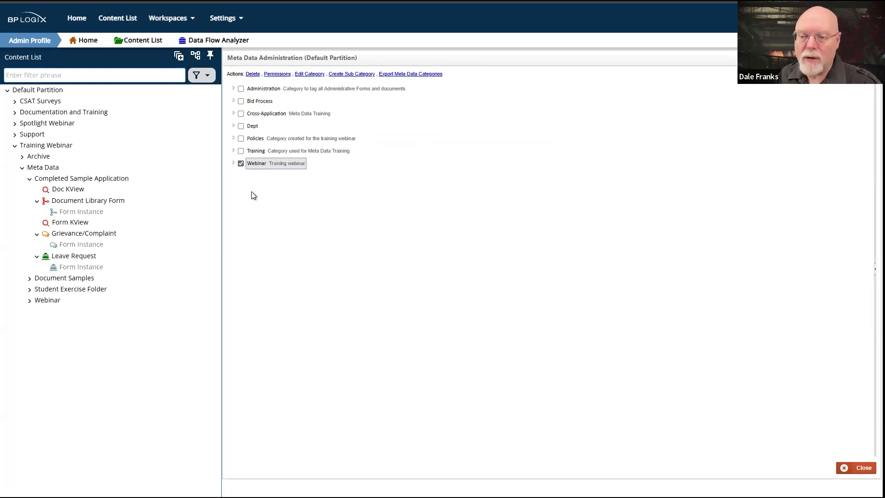
click(360, 75)
click(379, 116)
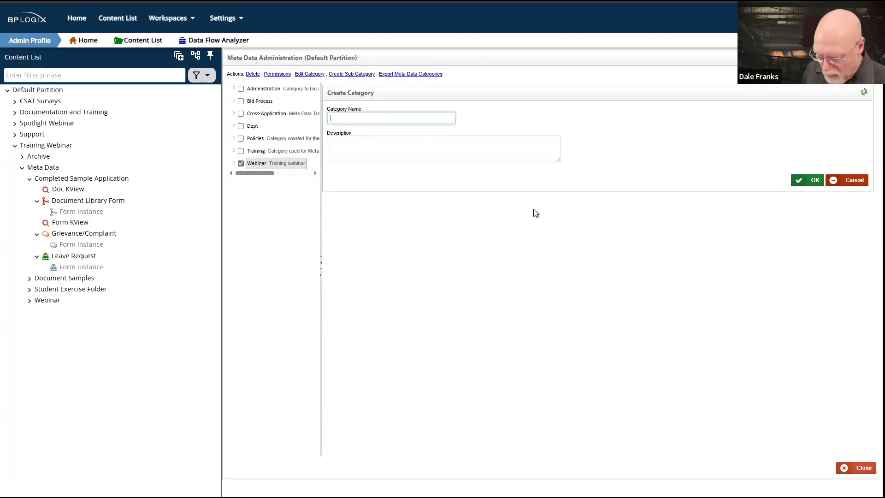
text(Documents)
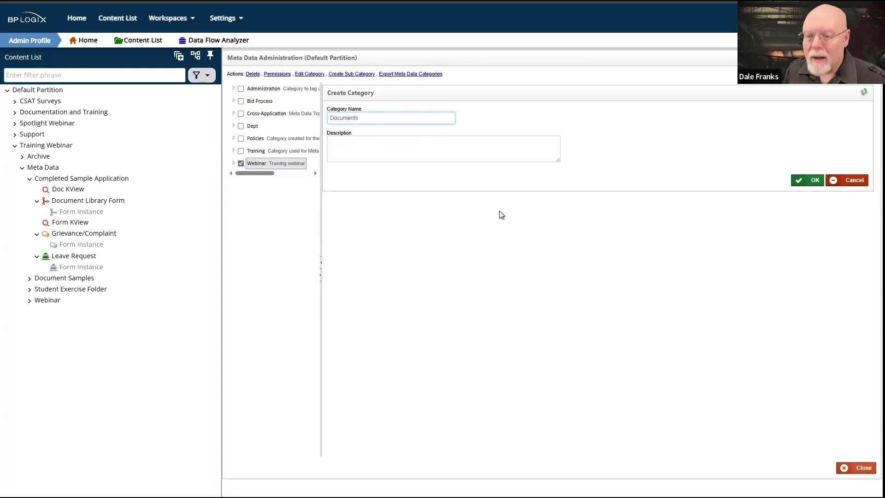
drag(365, 117, 317, 123)
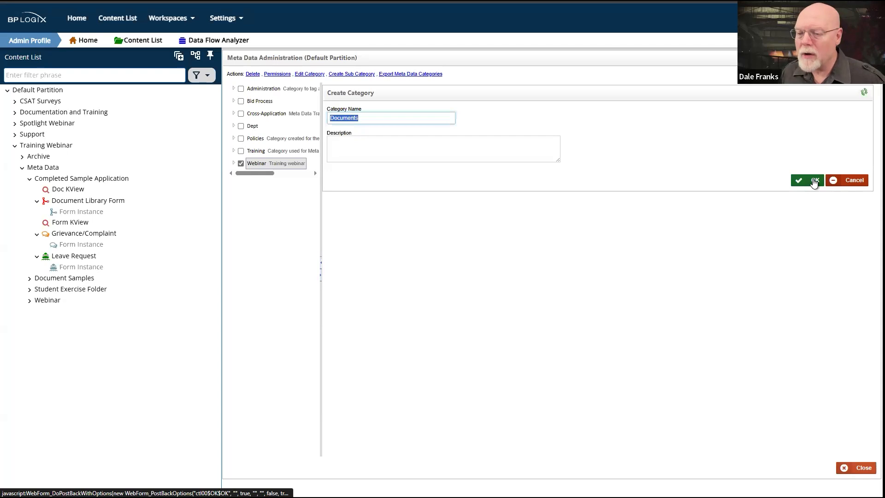
click(415, 147)
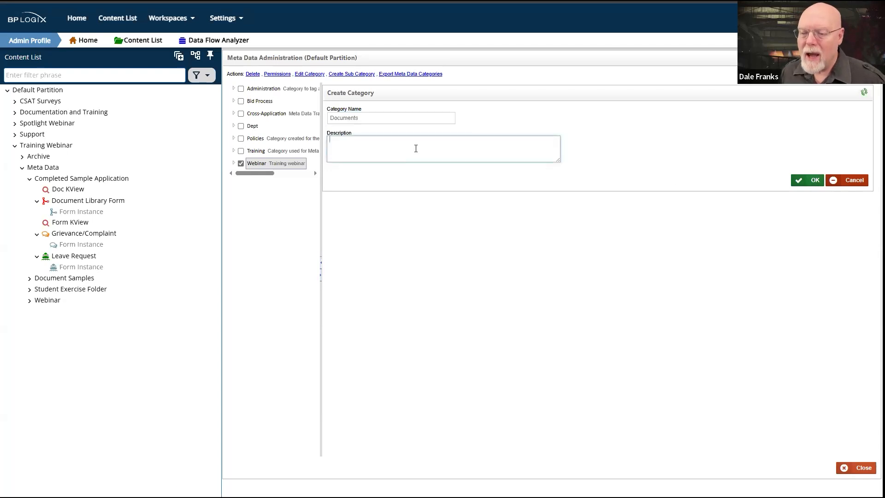
click(812, 181)
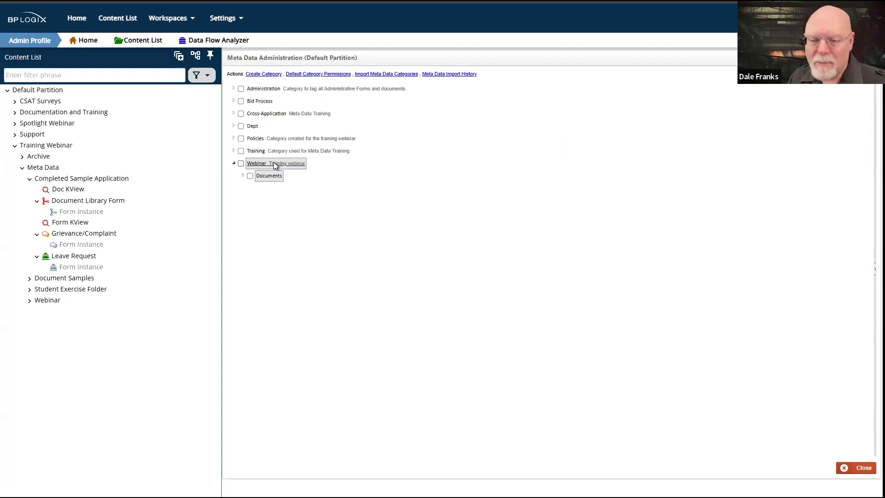
click(240, 164)
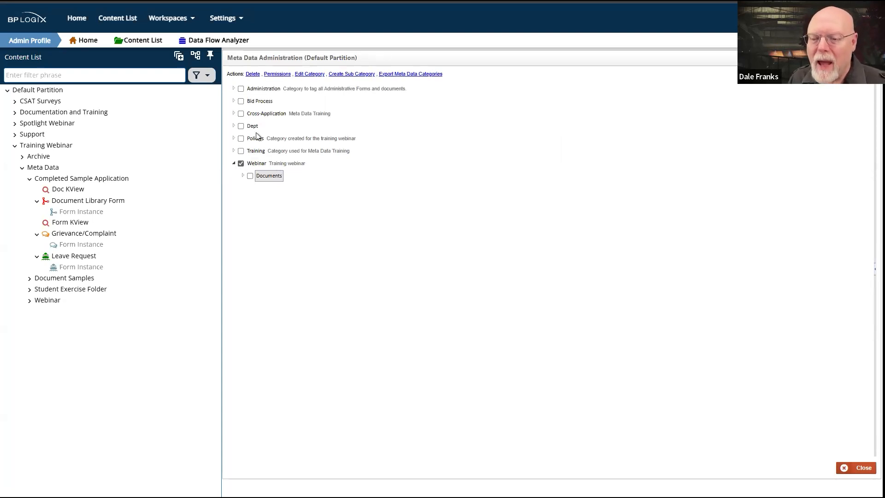
- Add a Forms subcategory under Webinar
click(357, 75)
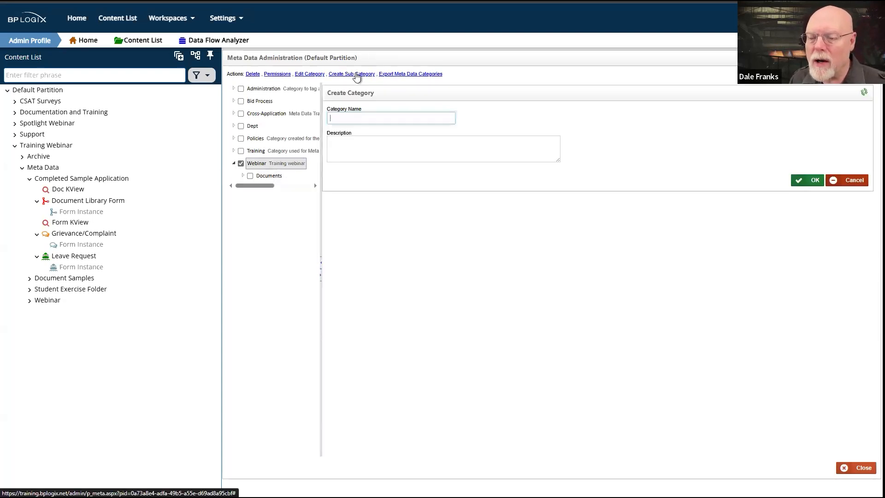
text(Forms)
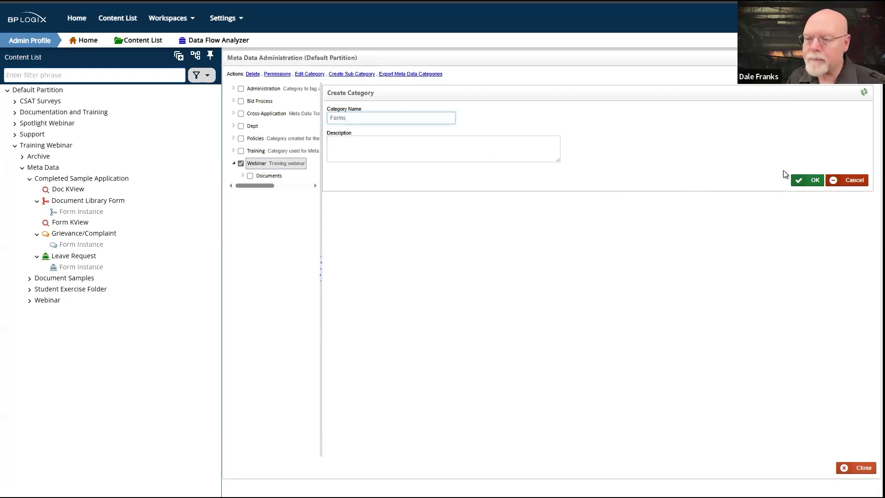
click(813, 181)
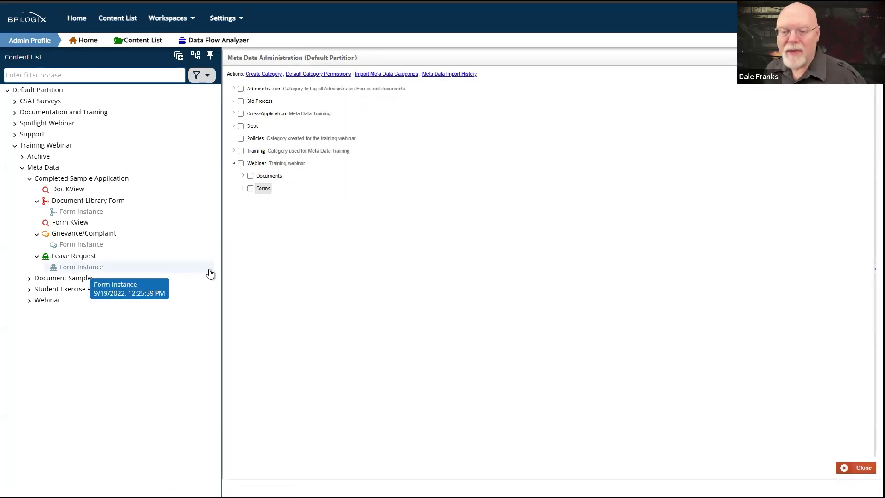
- Create an IT subcategory under the Documents category
click(250, 176)
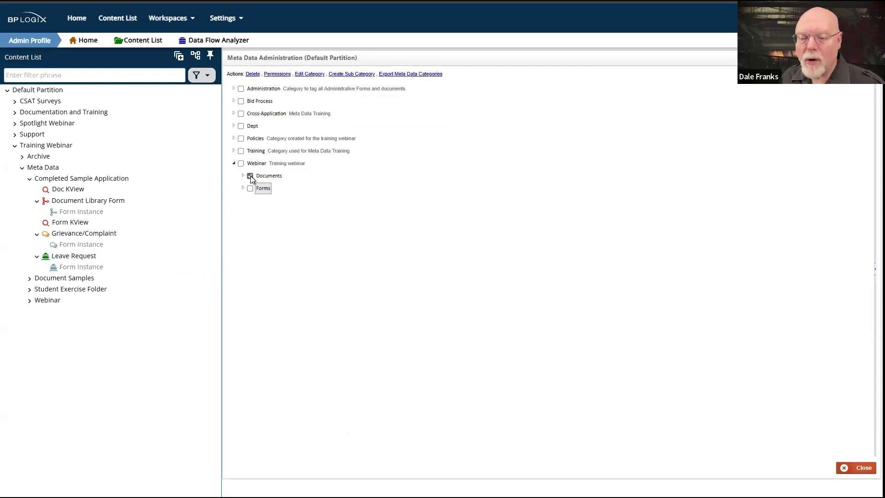
click(352, 74)
click(405, 119)
text(IT)
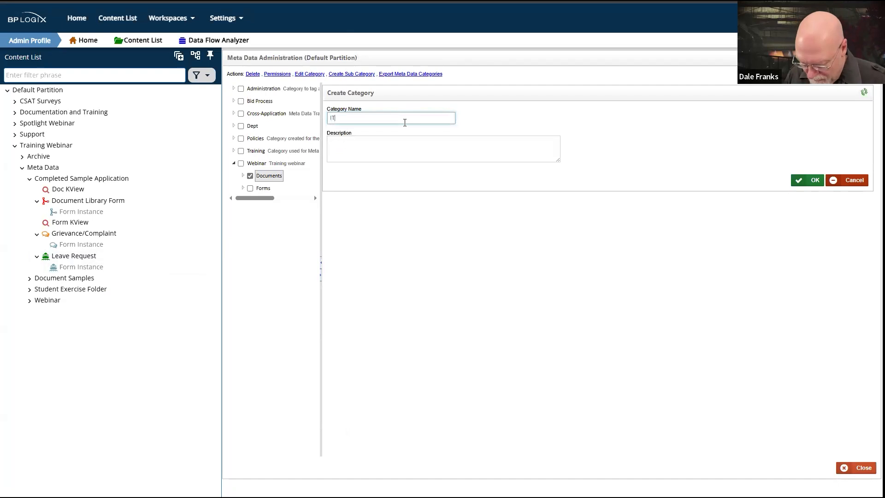
click(815, 180)
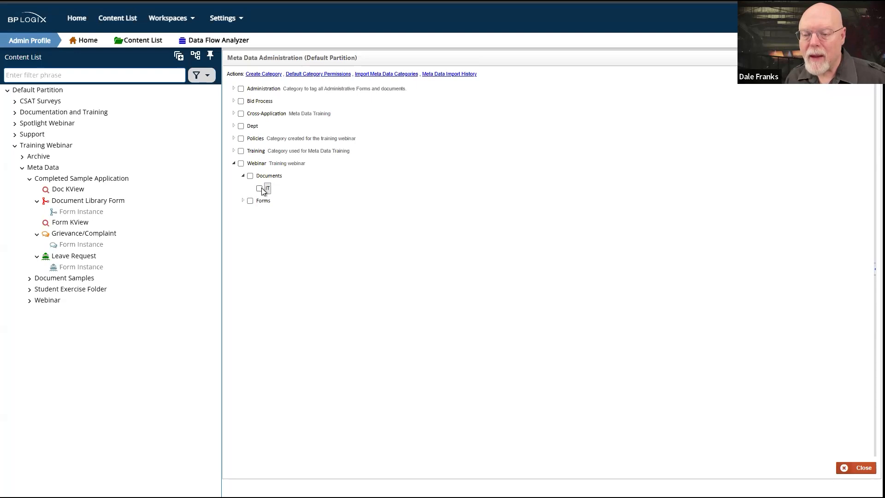
- Create an HR subcategory under Documents, next to IT
click(250, 176)
click(367, 75)
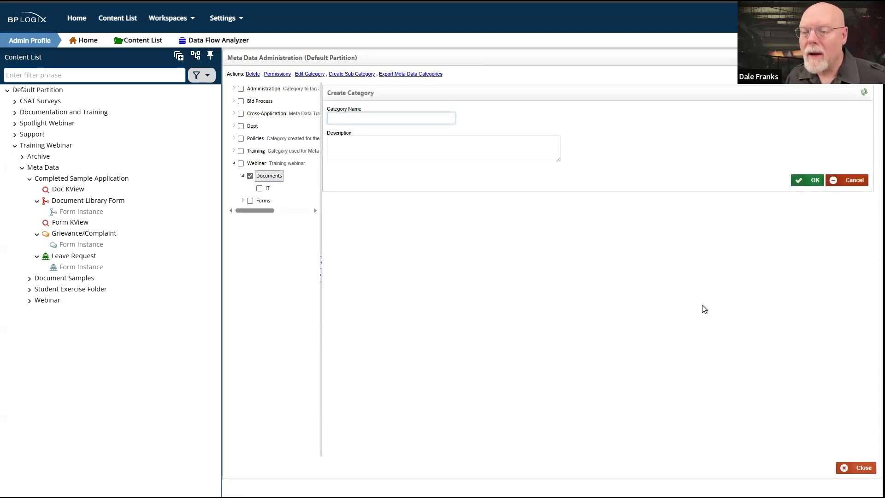
text(HR)
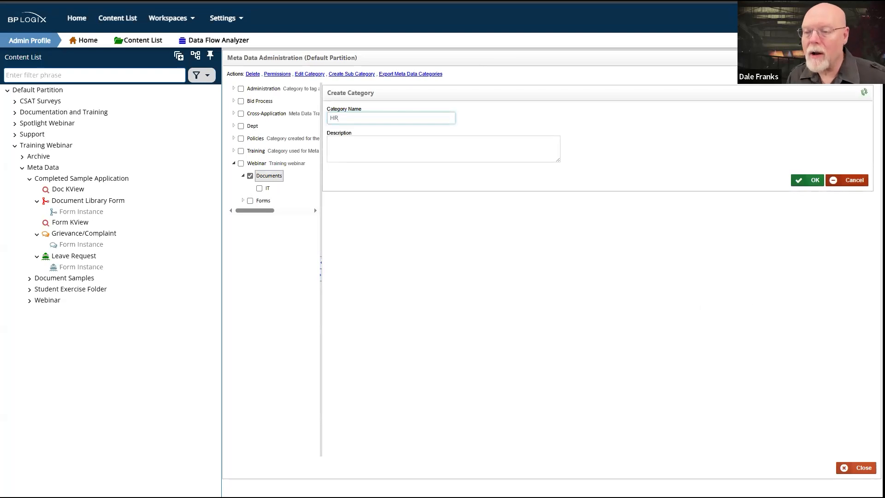
click(812, 180)
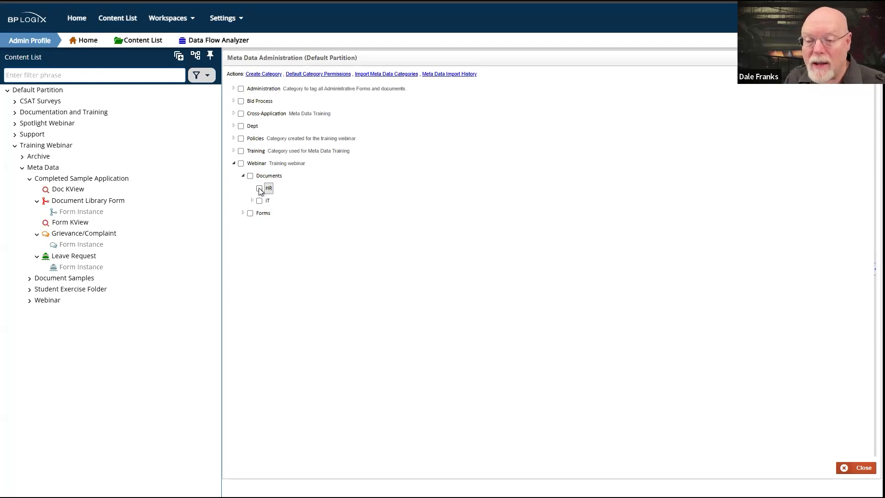
- Delete the HR, Documents (with IT) and Forms subcategories and confirm the removal
click(259, 188)
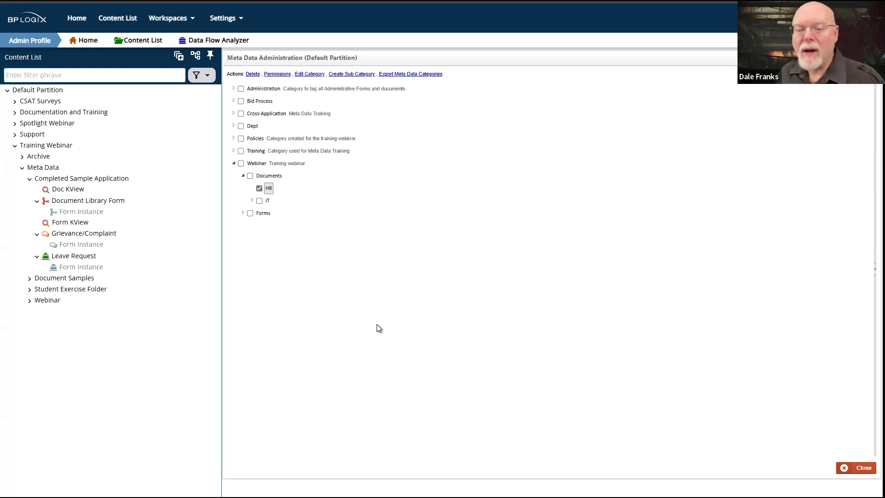
click(250, 176)
click(250, 213)
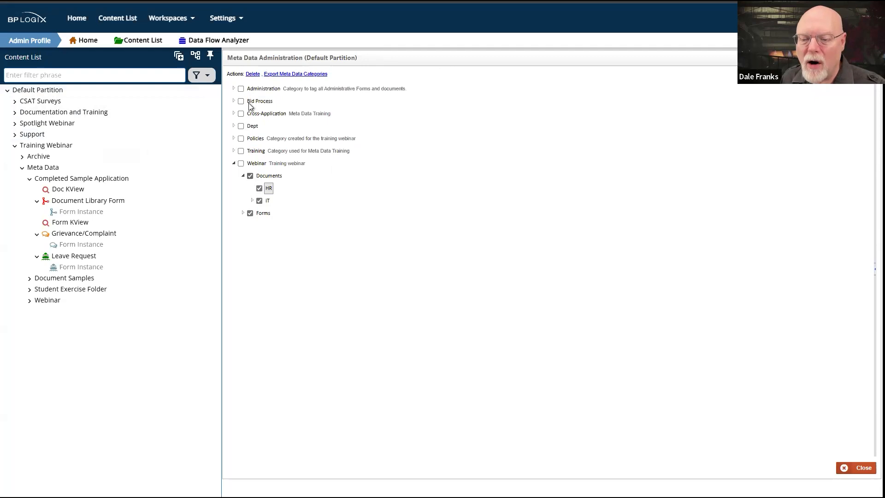
click(257, 75)
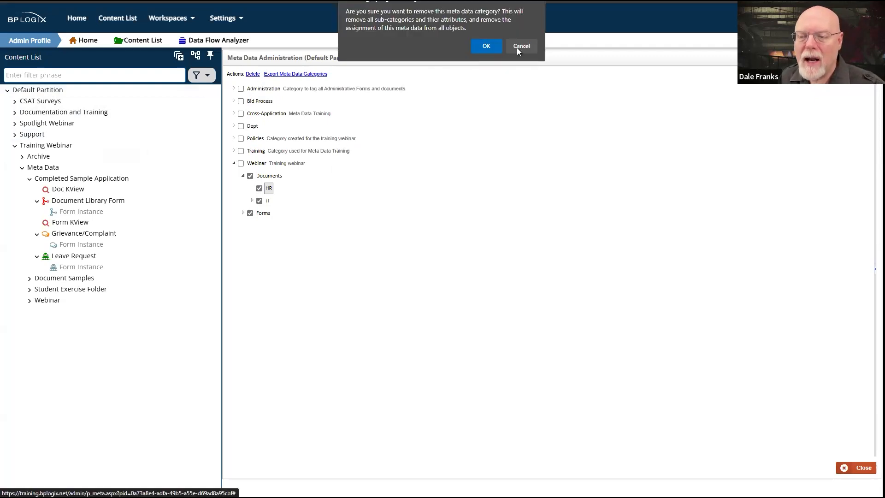
click(490, 45)
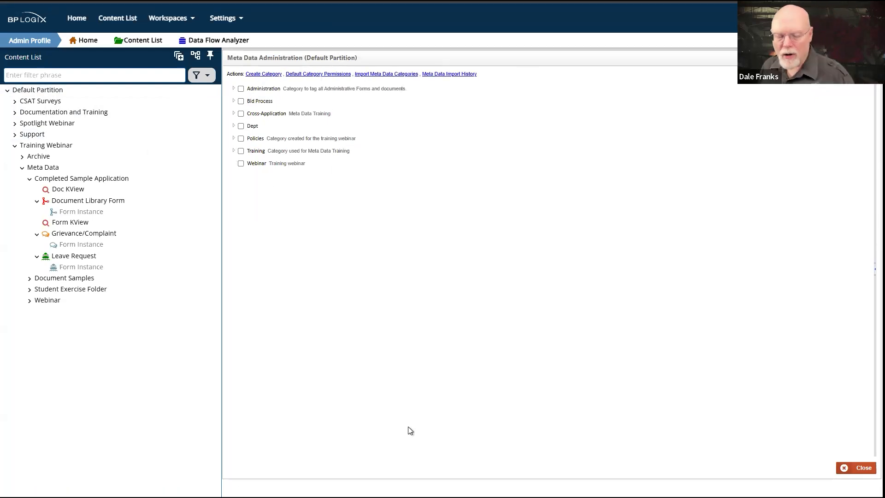
- Create a Publications subcategory under Webinar and select it as the next parent
click(240, 164)
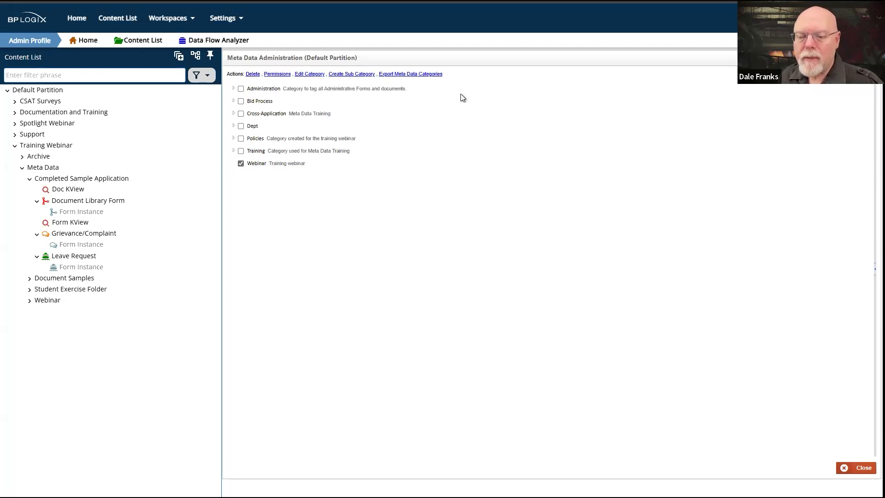
click(364, 75)
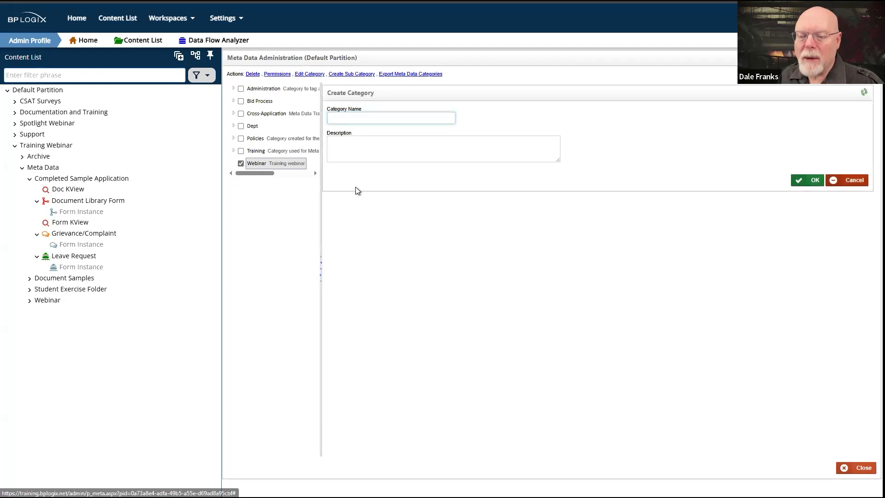
text(P)
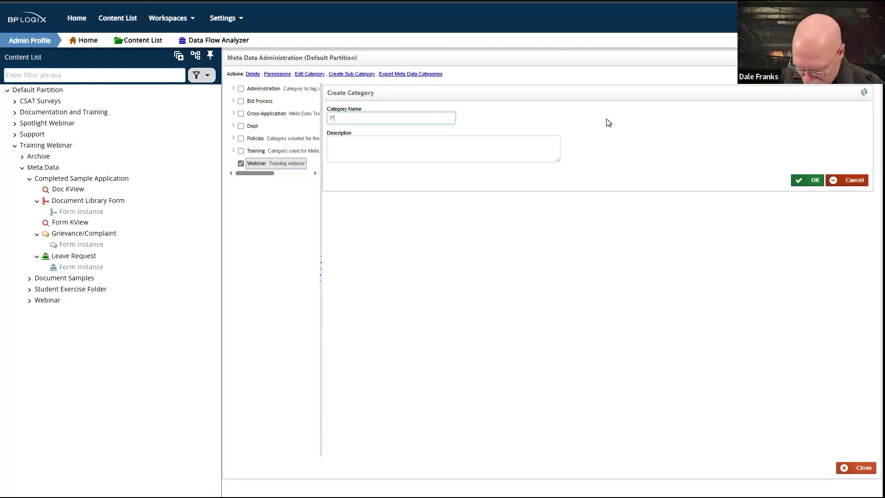
text(ublications)
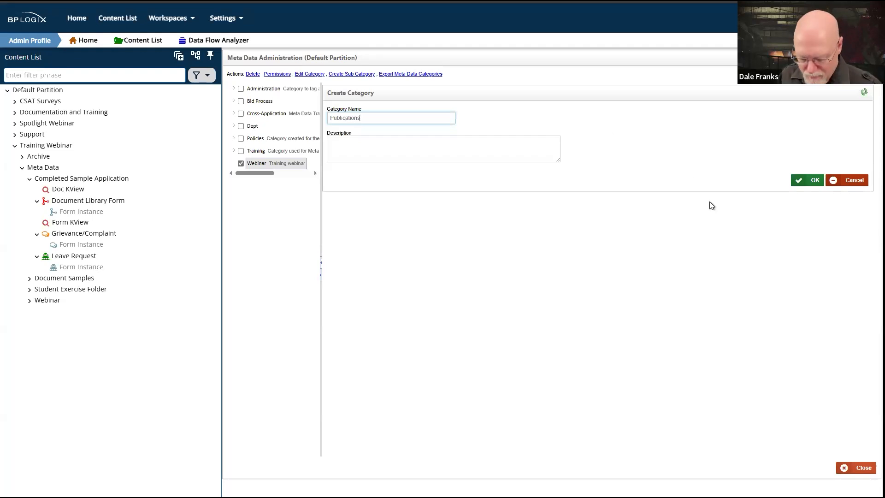
click(814, 182)
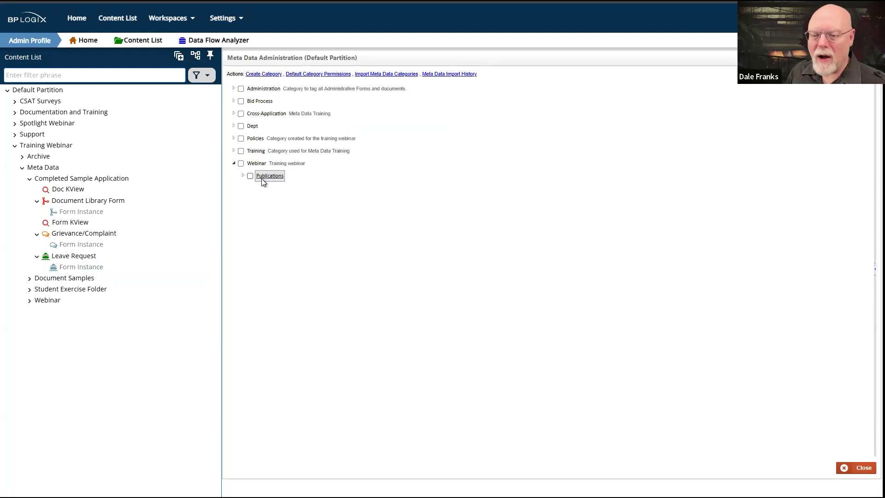
click(250, 176)
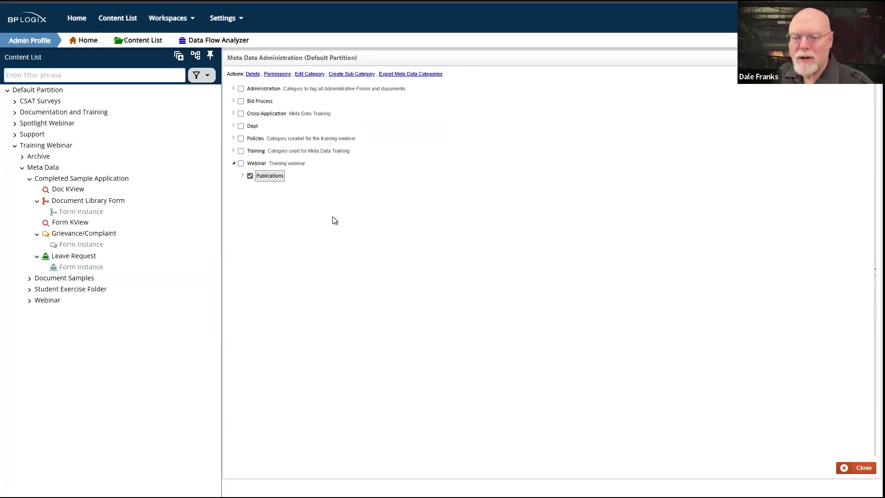
- Add a Book subcategory under Publications
click(353, 75)
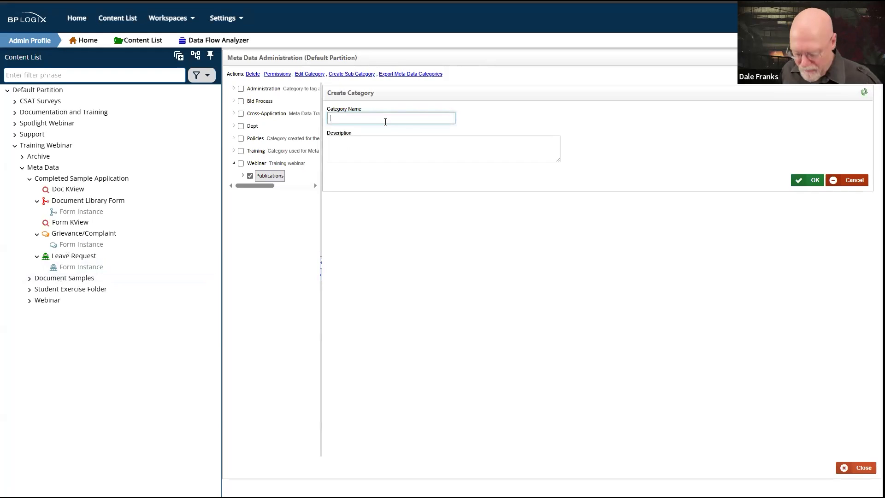
text(Book)
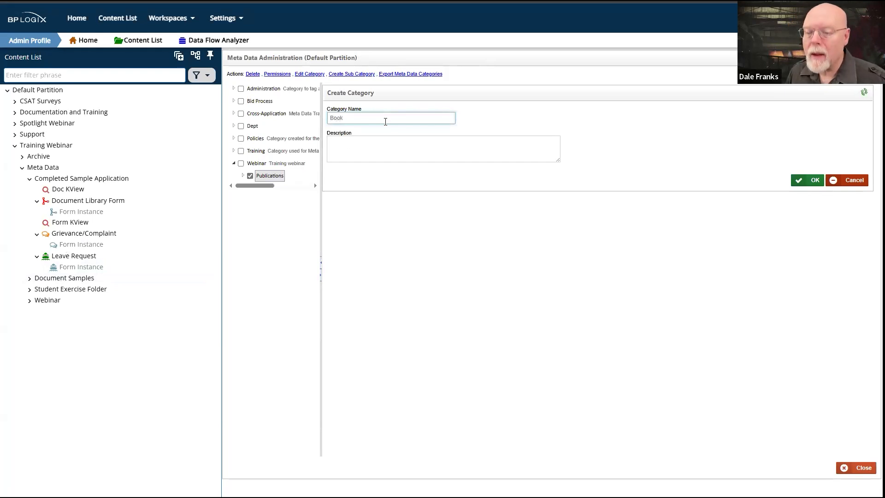
click(814, 180)
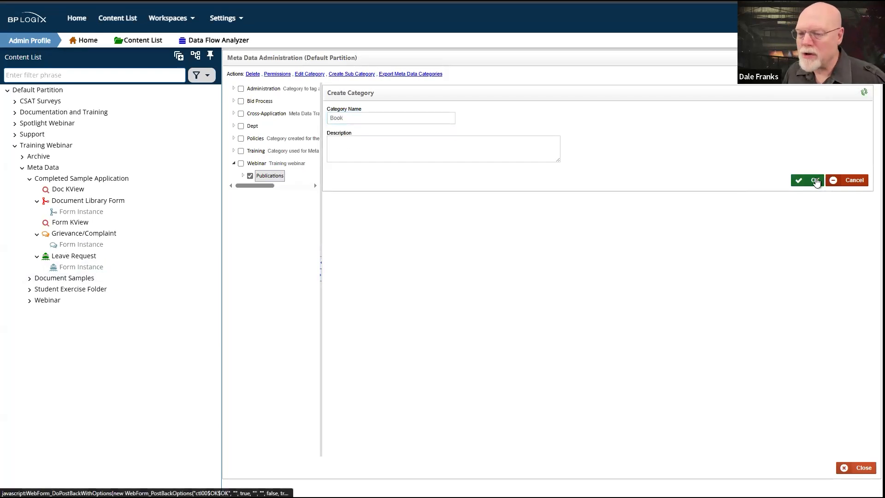
- Add a Periodical subcategory under Publications, correcting the misspelled name via spelling suggestions
click(250, 176)
click(359, 75)
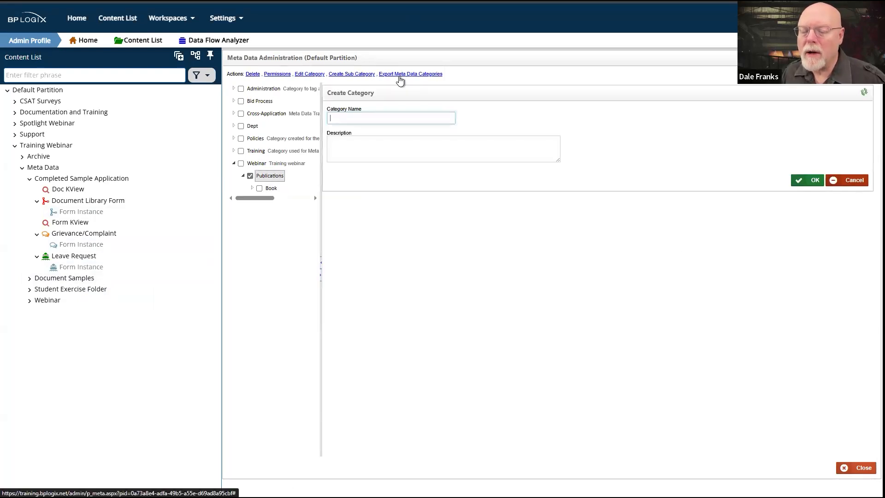
text(Peridocal)
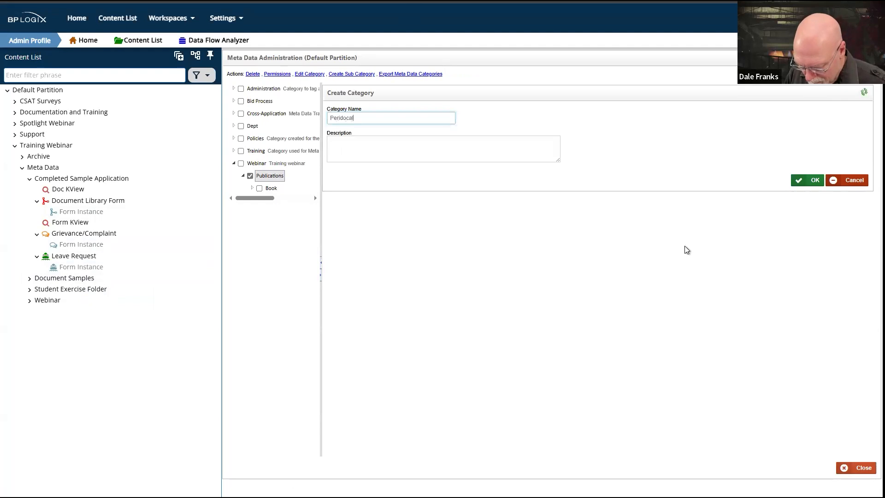
click(811, 181)
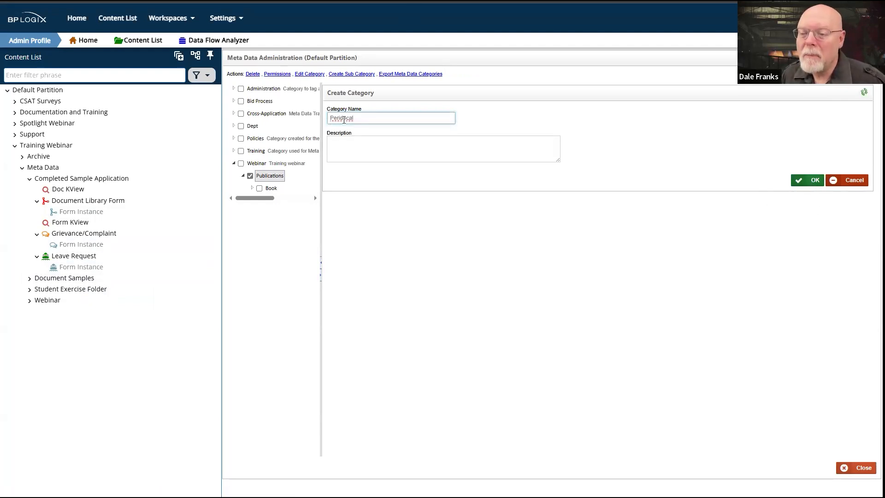
right_click(344, 120)
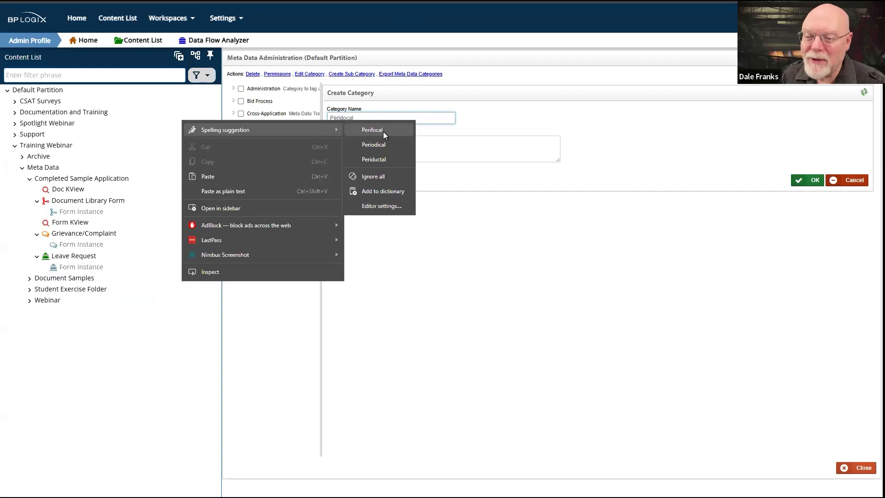
click(378, 144)
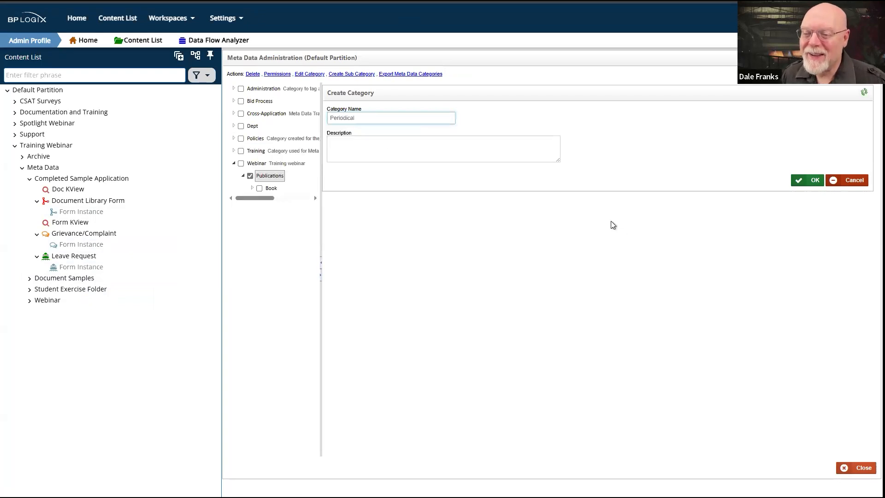
click(811, 180)
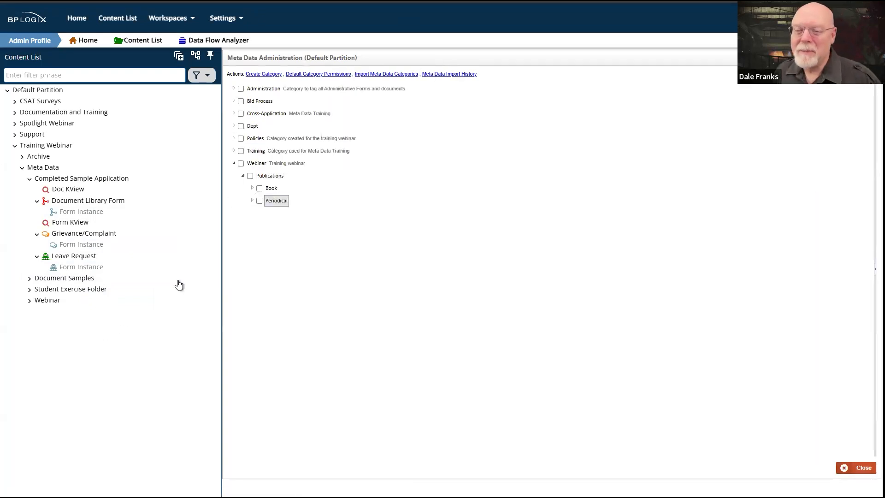
- Add a Research Paper subcategory under Publications, fixing the misspelling of 'Research'
click(250, 176)
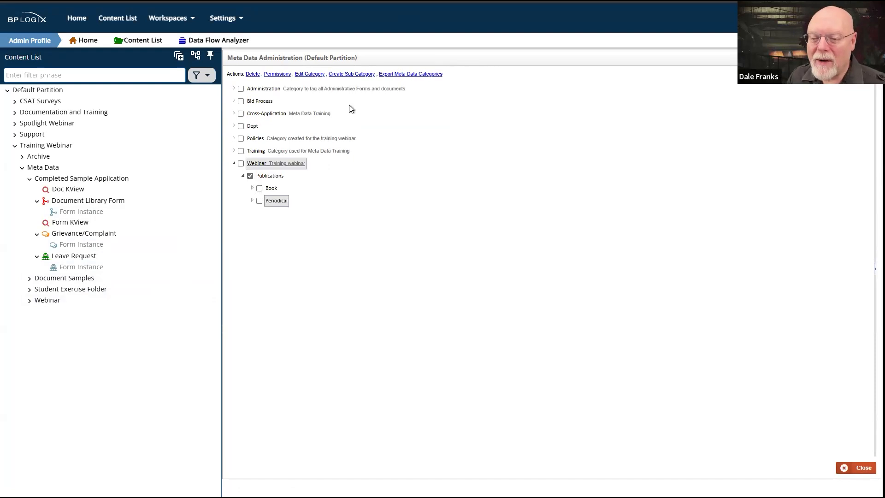
click(351, 74)
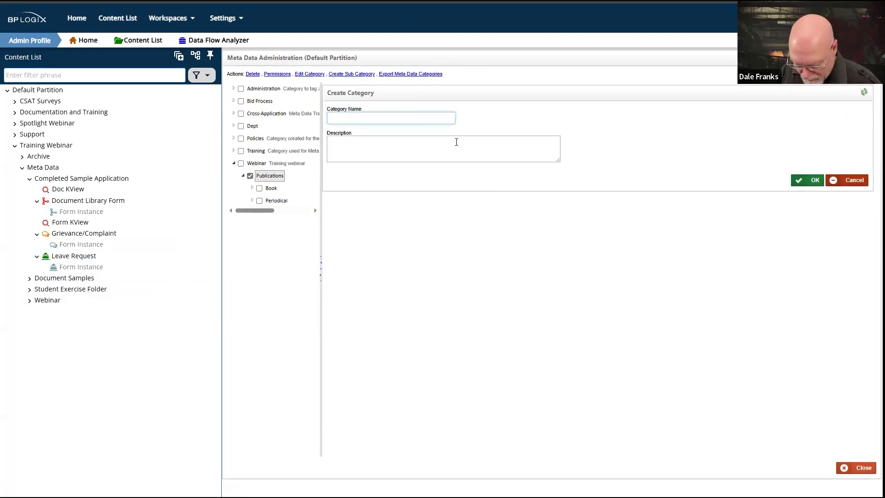
text(Rers)
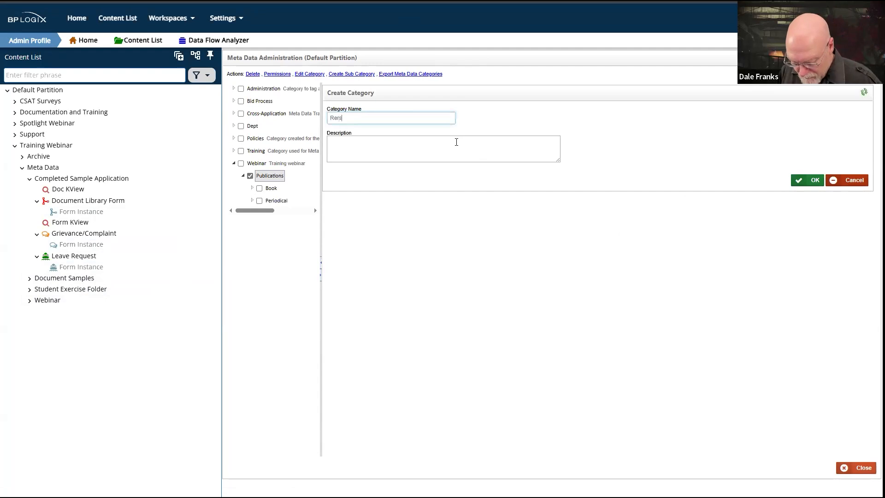
text(earch Paper)
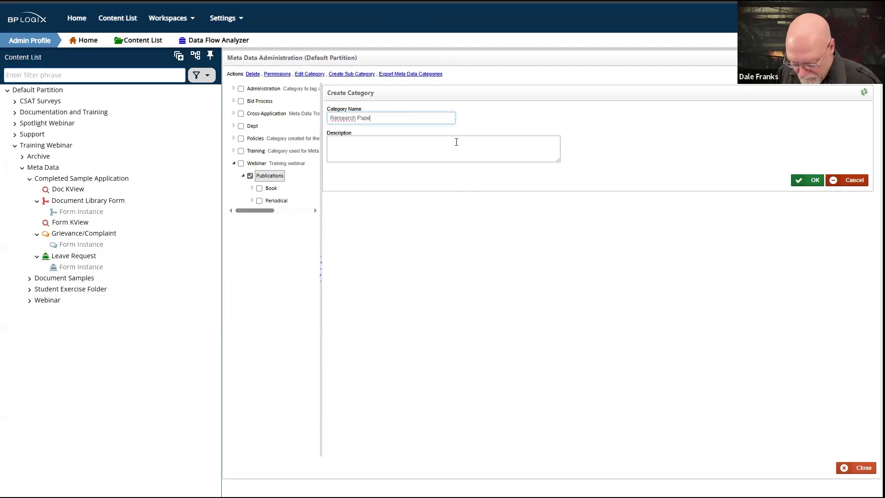
right_click(342, 118)
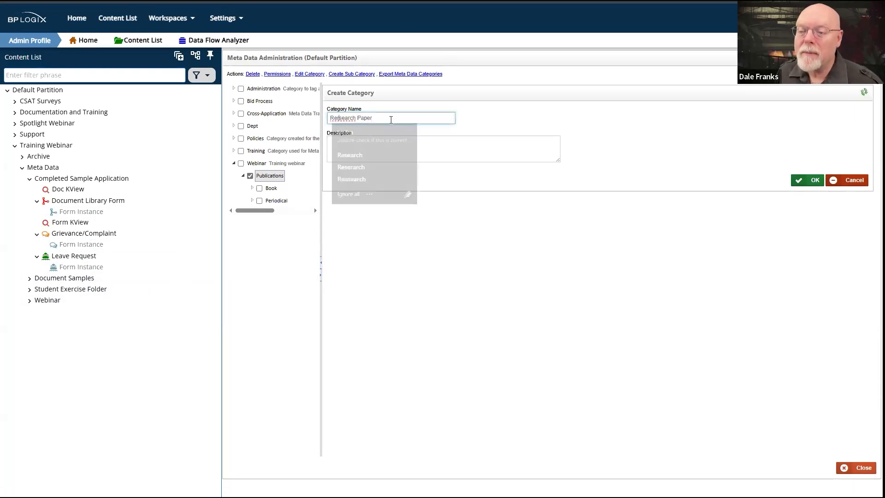
click(350, 157)
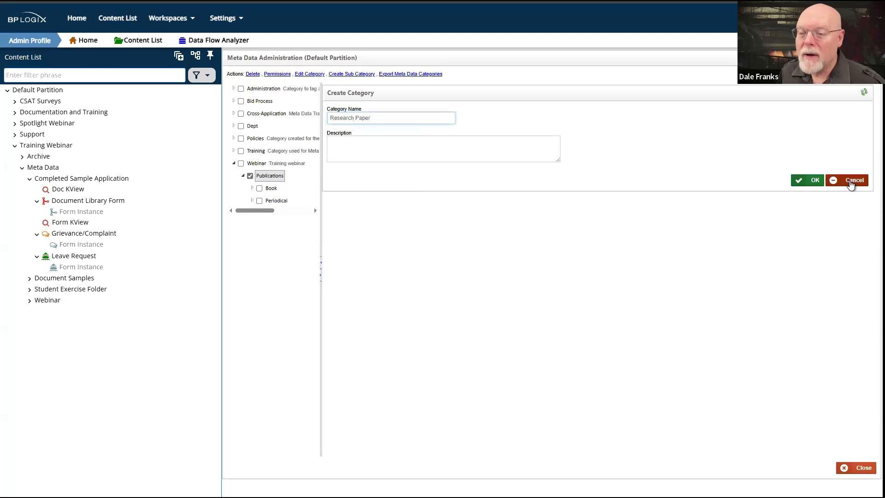
click(812, 183)
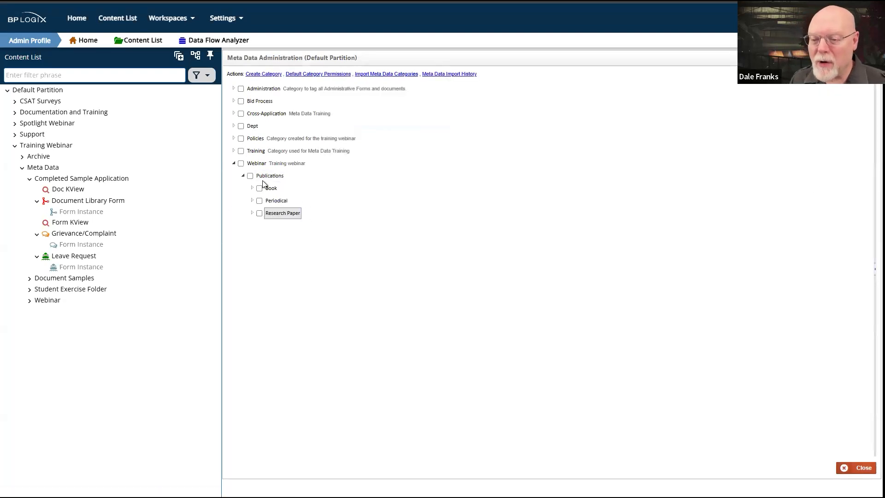
- Add a Film subcategory under Publications, correcting the typo in the name
click(250, 176)
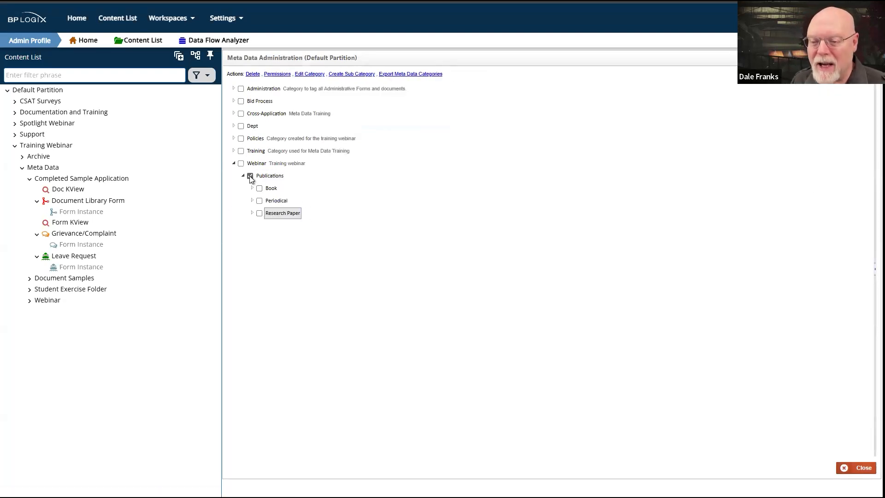
click(352, 74)
text(FDilm)
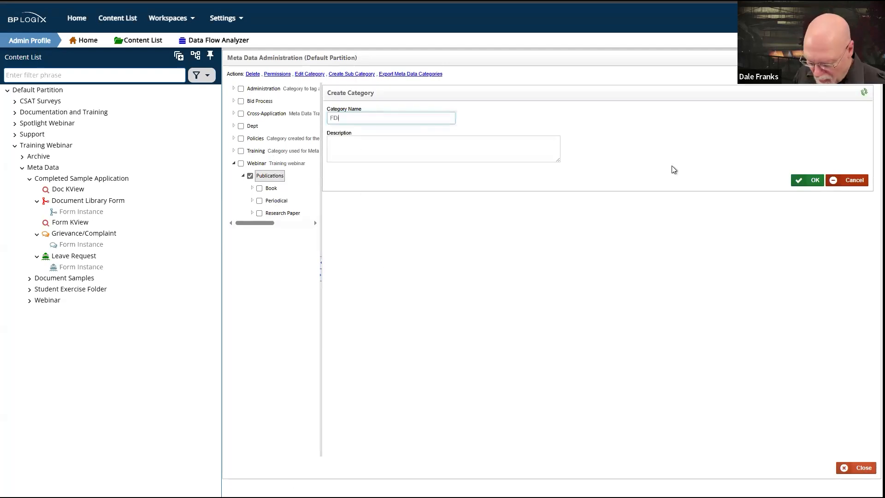
key(BackSpace)
key(BackSpace)
key(BackSpace)
key(BackSpace)
text(ilm)
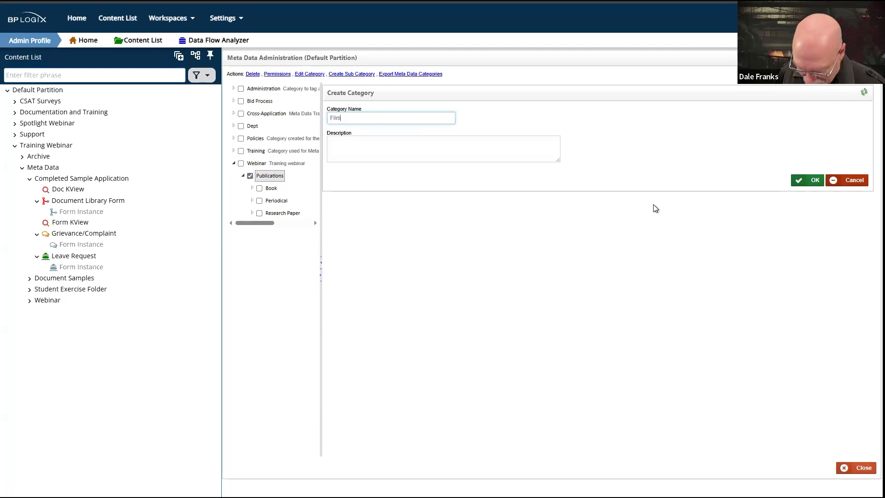
click(814, 181)
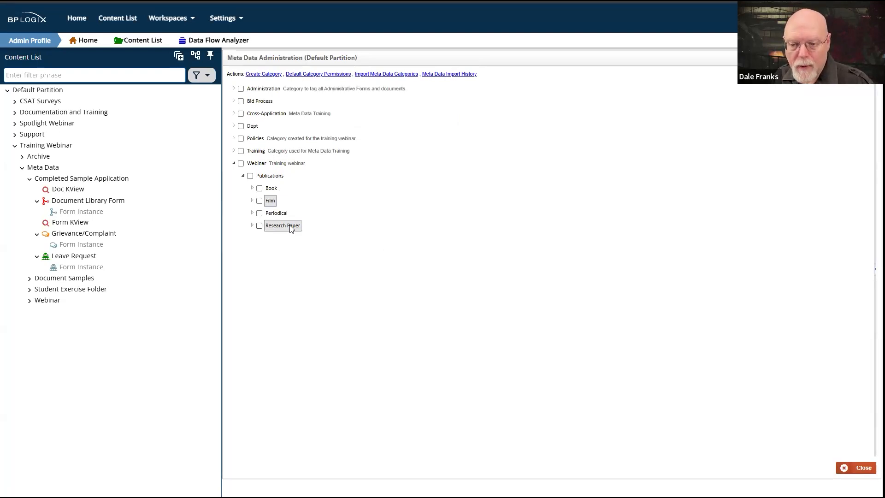
- Load Publications into the Edit Category panel and place the cursor in Attribute Name
click(270, 177)
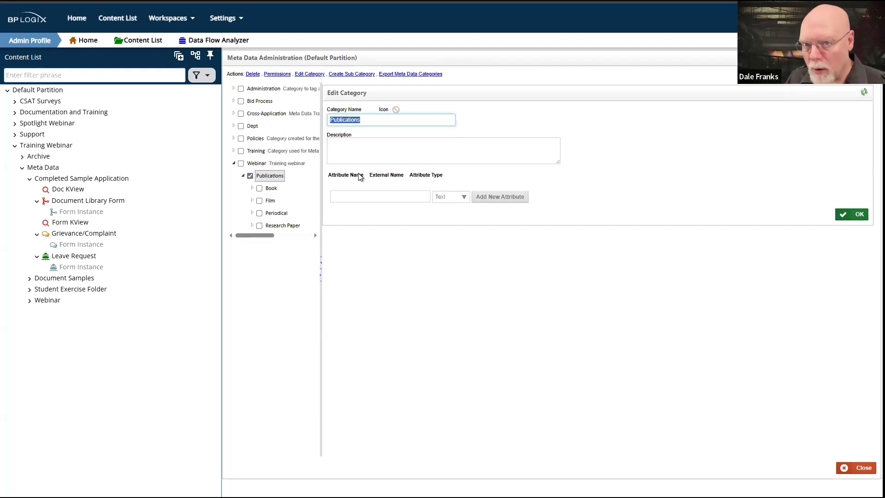
click(382, 121)
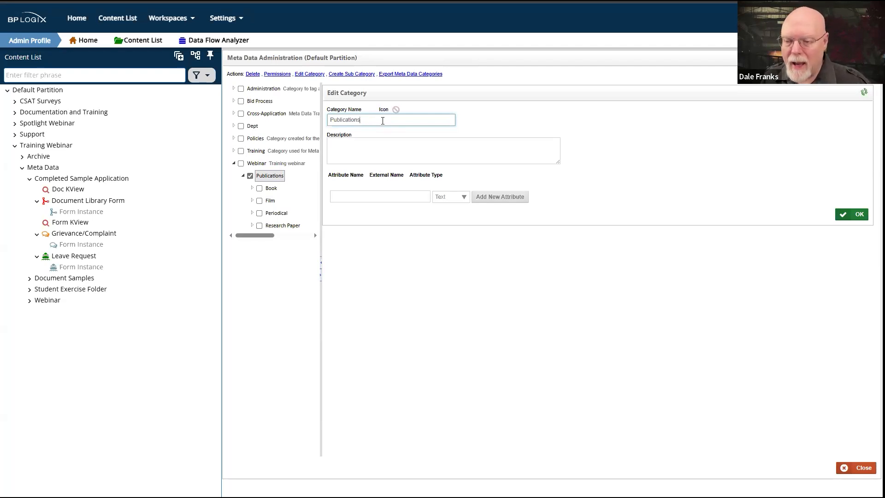
click(361, 198)
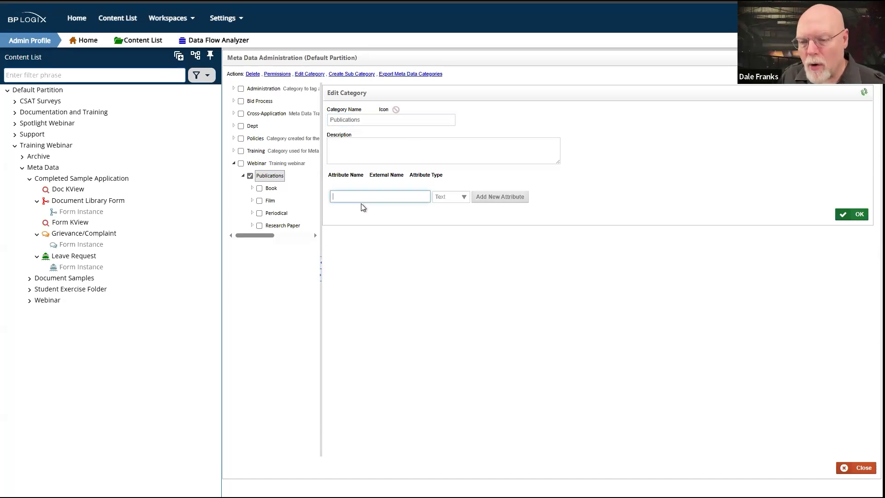
click(278, 189)
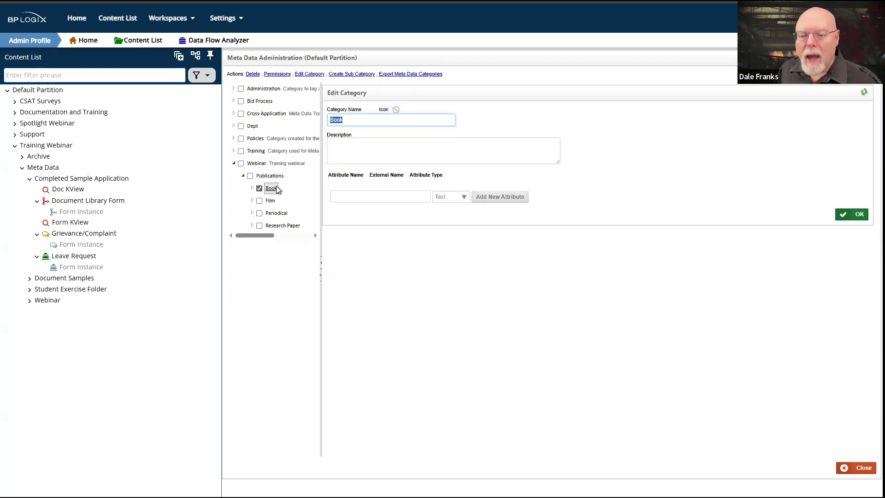
click(270, 201)
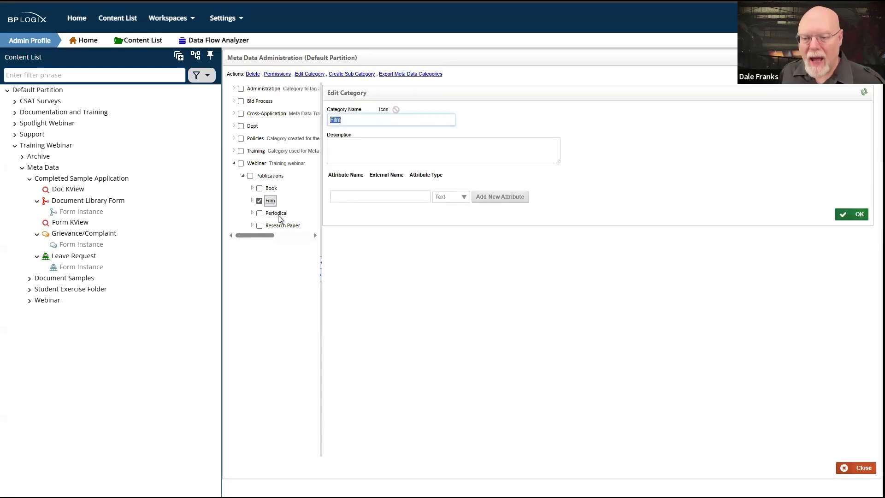
click(276, 214)
click(284, 226)
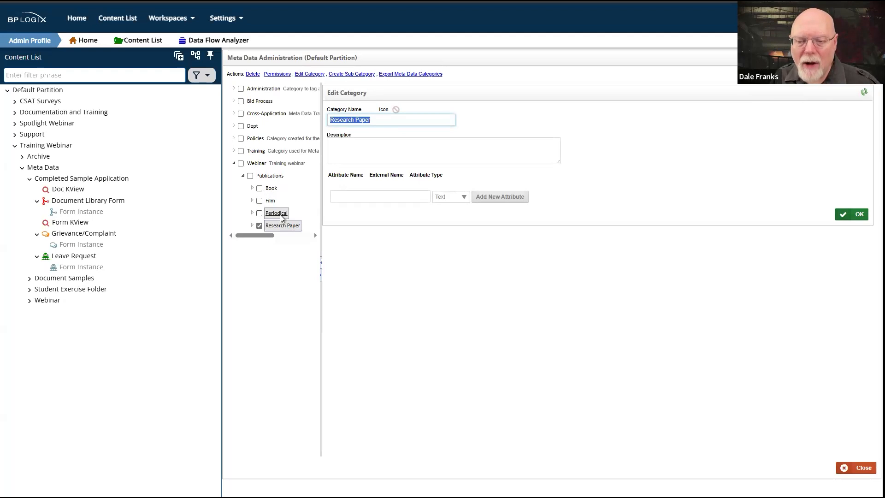
click(271, 188)
click(270, 200)
click(276, 213)
click(282, 226)
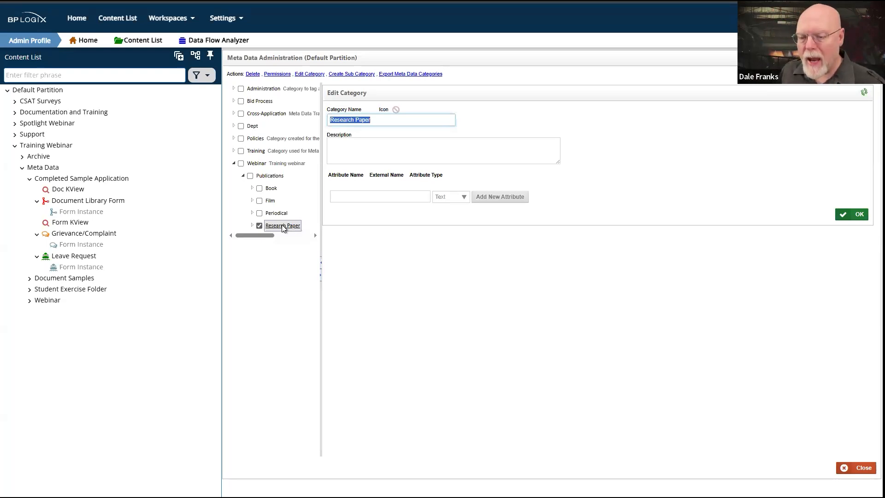
click(277, 213)
click(272, 201)
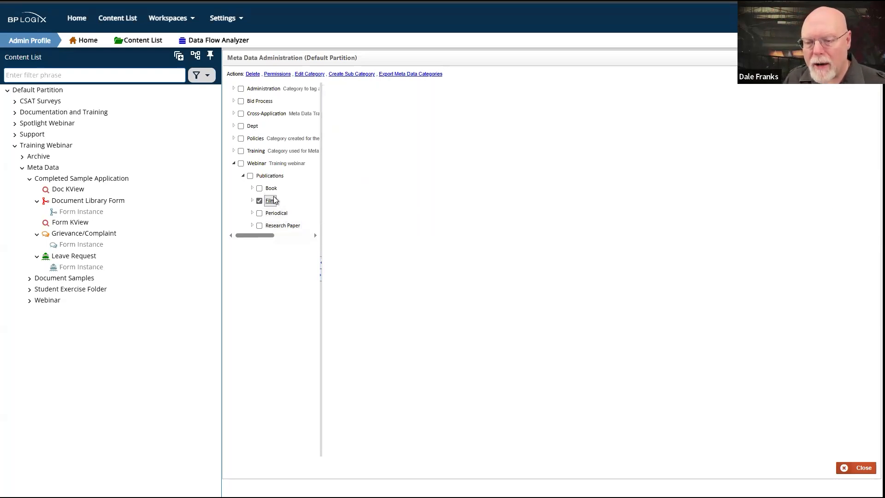
click(271, 188)
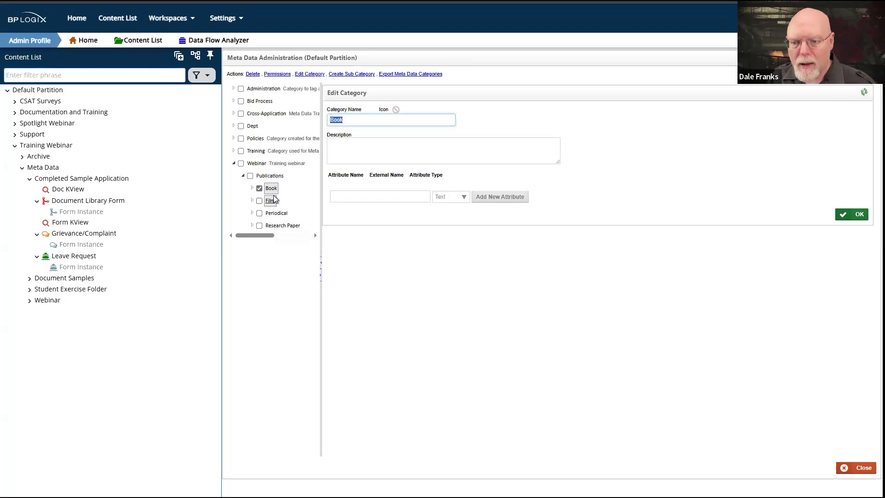
click(282, 226)
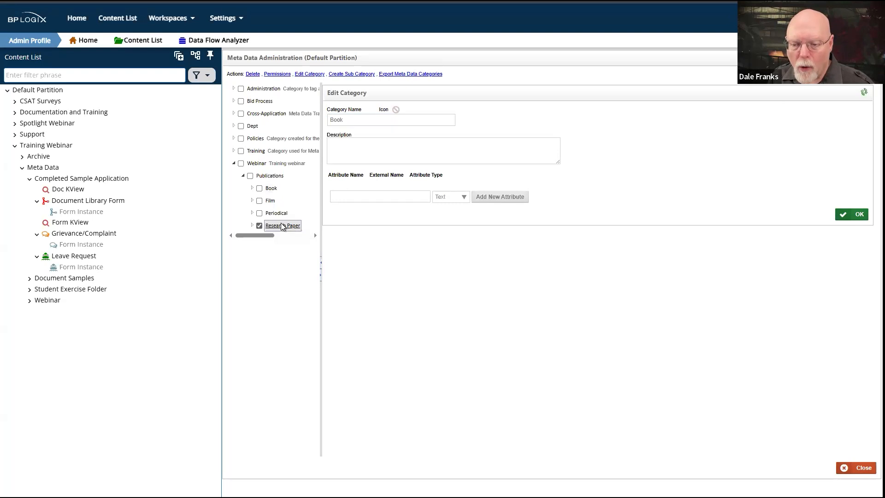
click(277, 213)
click(271, 201)
click(274, 188)
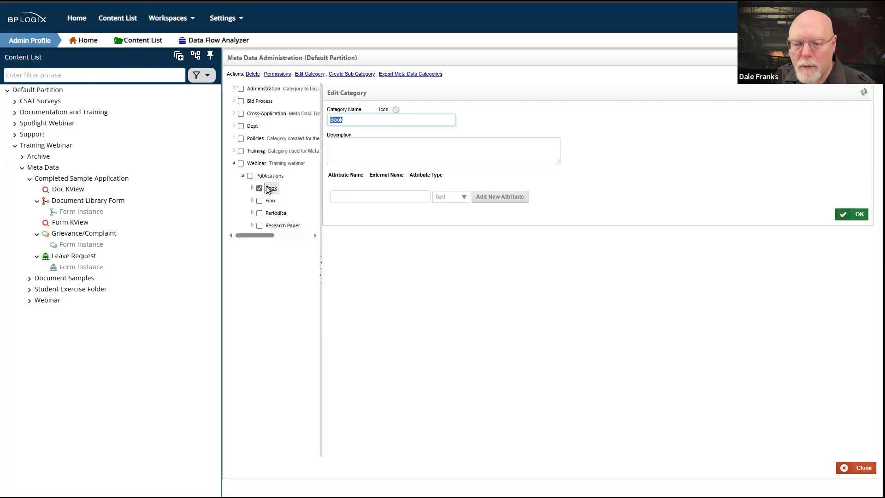
click(271, 177)
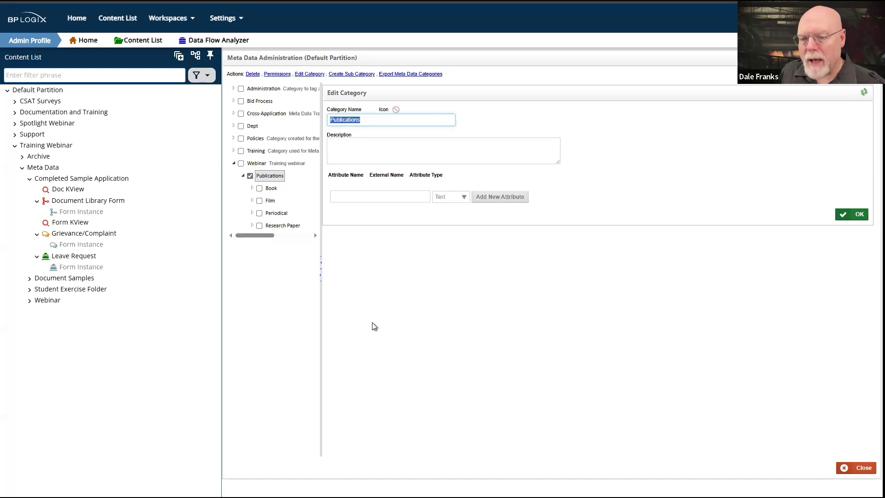
- Add a 'Pub Date' attribute of type Date to Publications
click(370, 198)
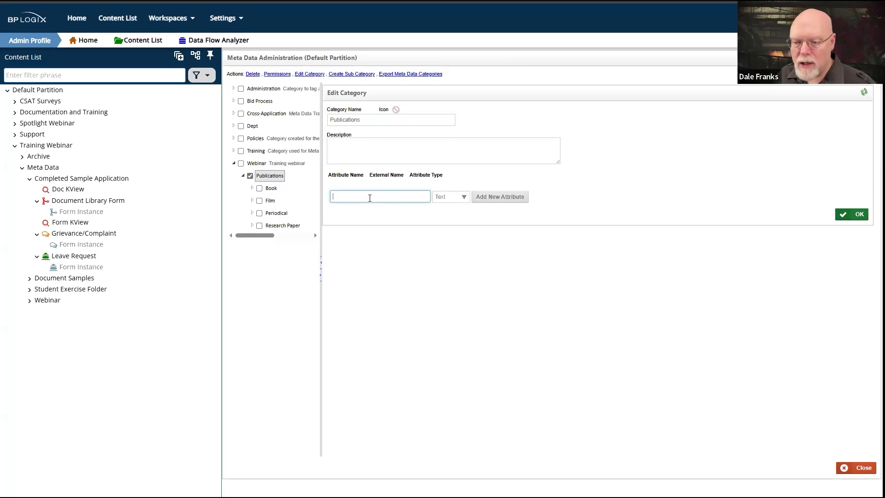
text(Pu)
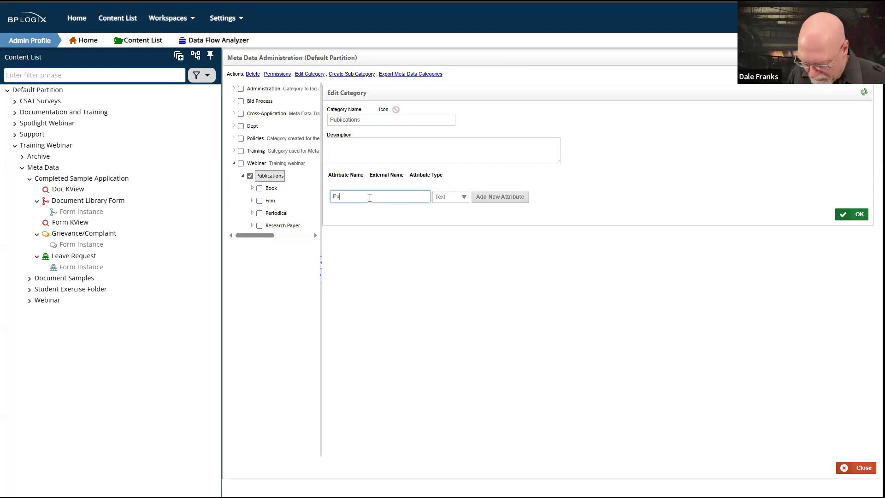
text(b Date)
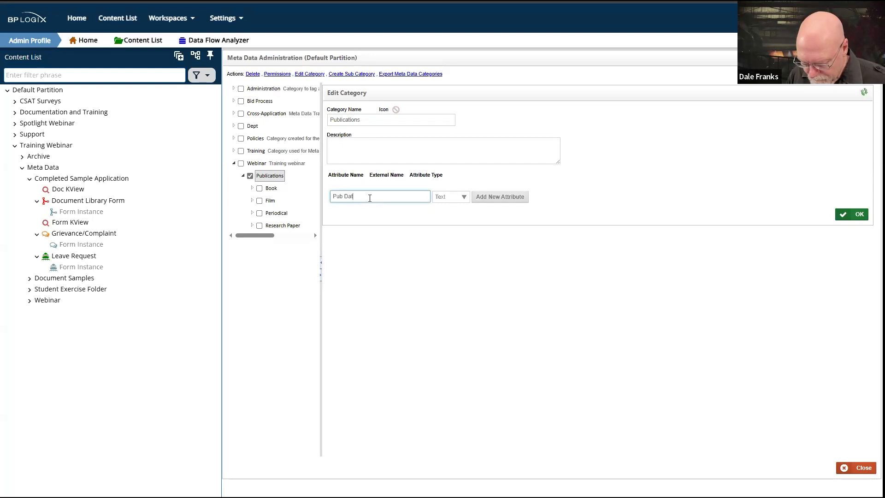
click(466, 202)
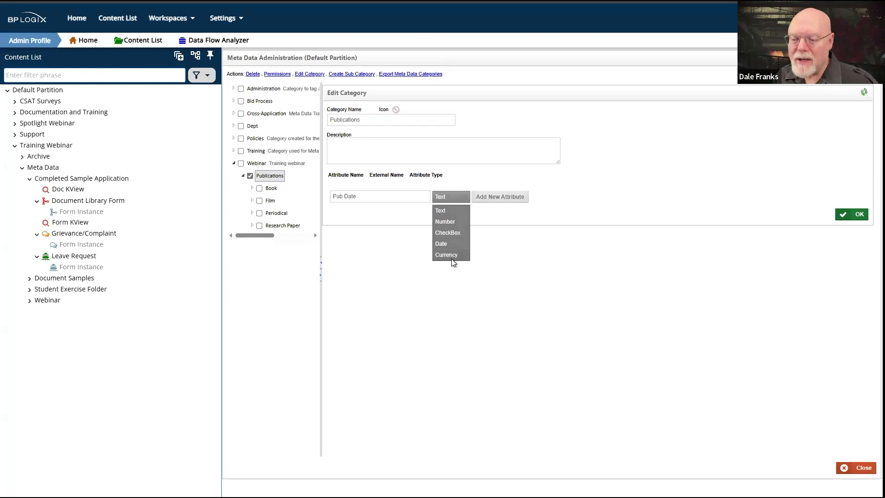
click(441, 244)
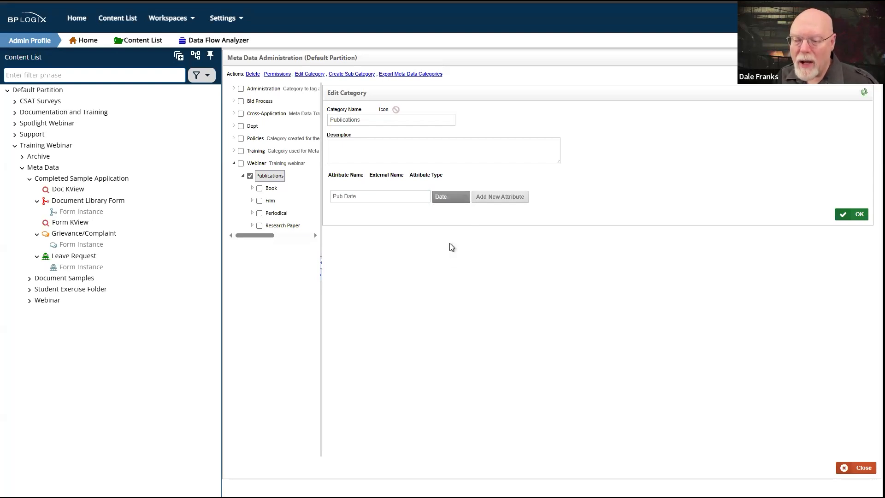
click(492, 202)
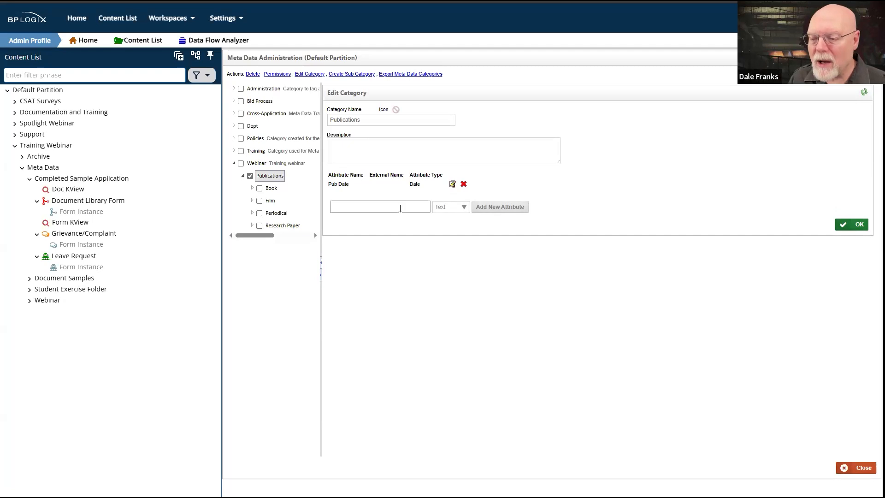
click(452, 185)
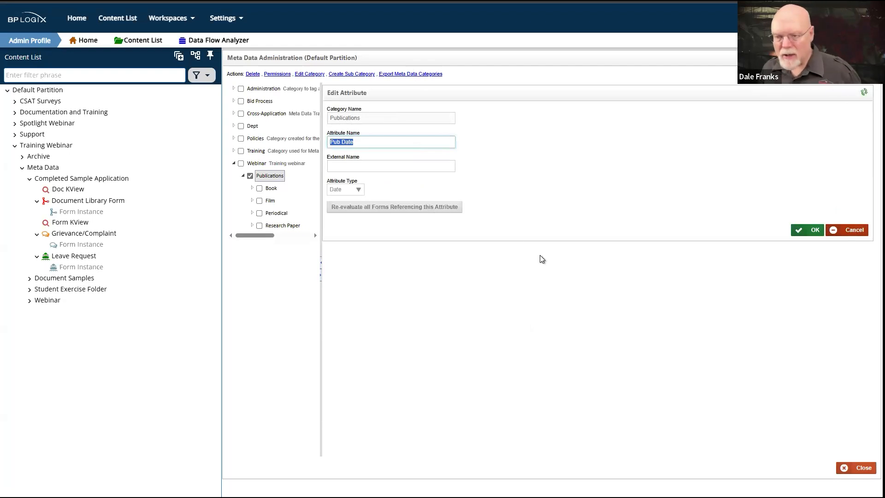
click(359, 165)
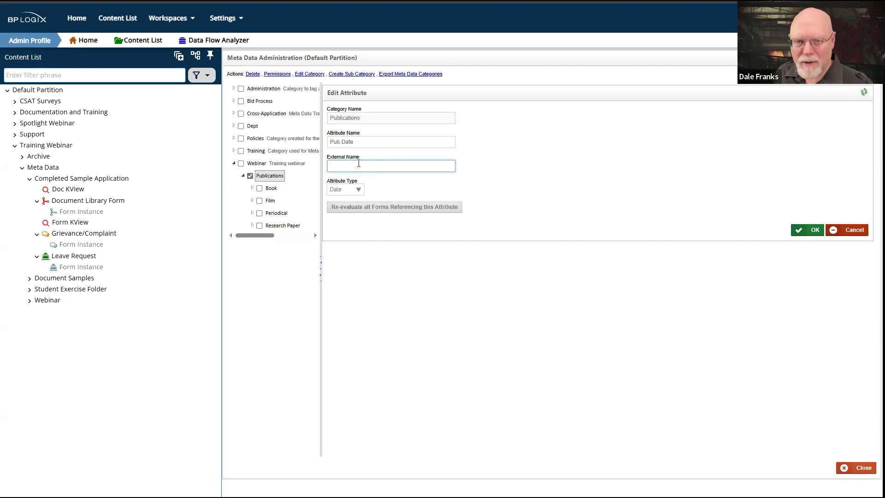
click(433, 295)
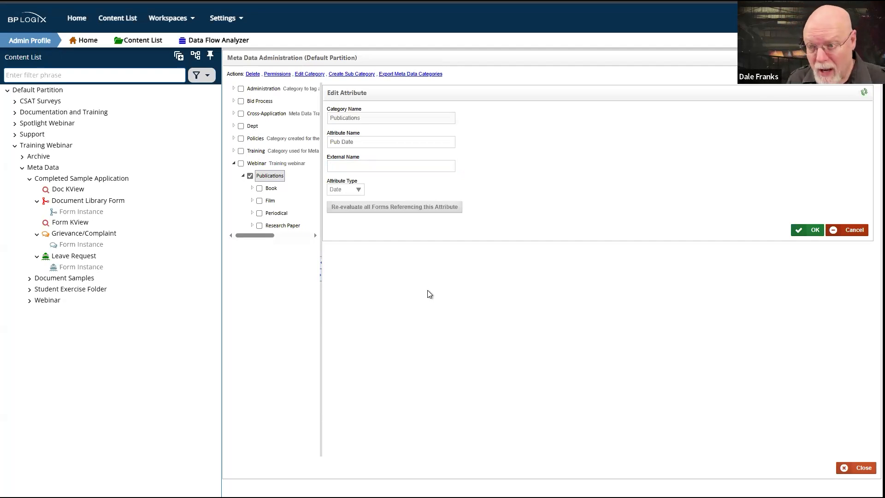
click(364, 166)
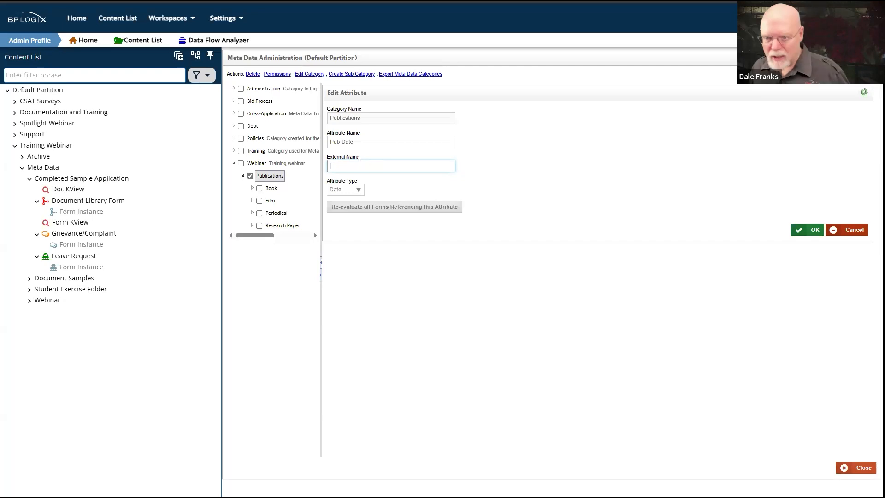
drag(367, 161, 326, 160)
click(428, 327)
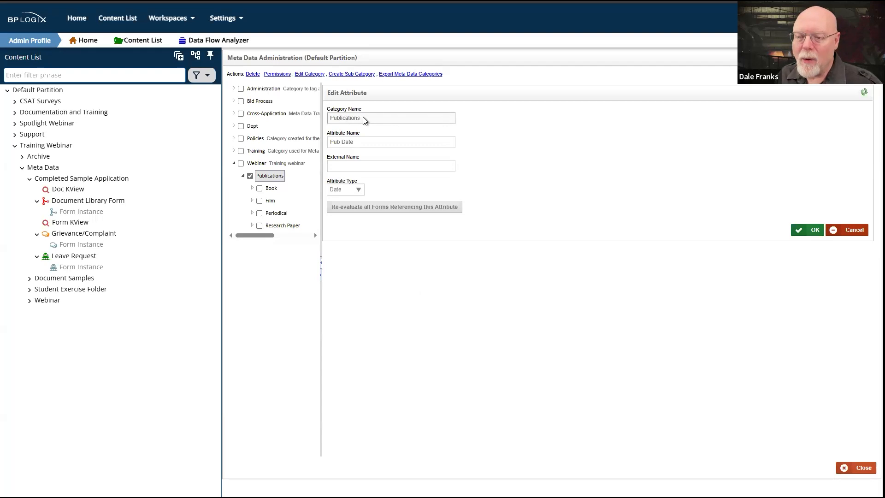
double_click(372, 141)
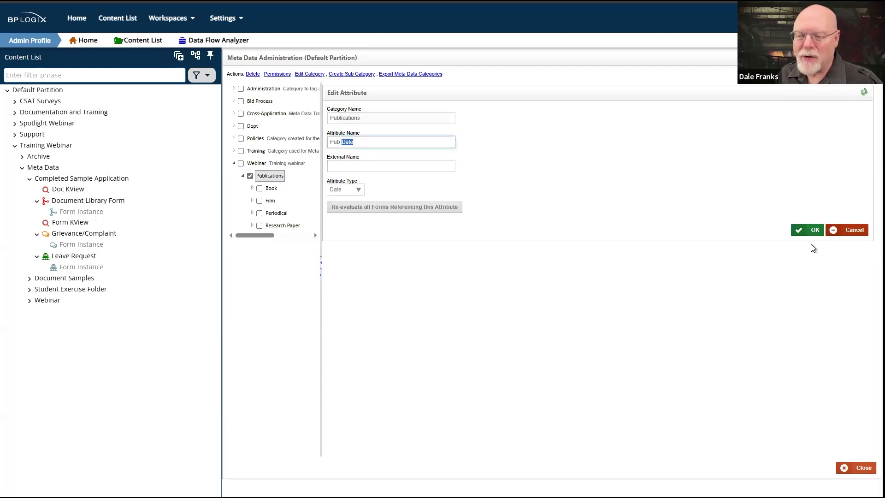
click(358, 190)
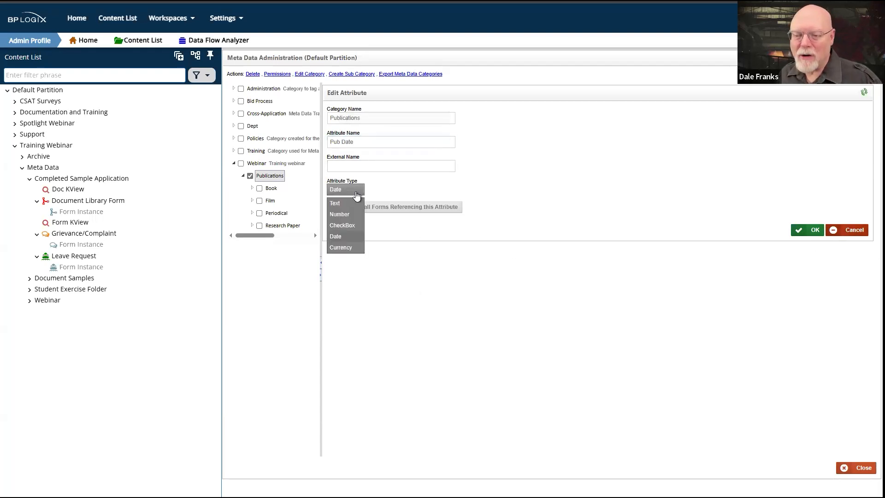
click(458, 168)
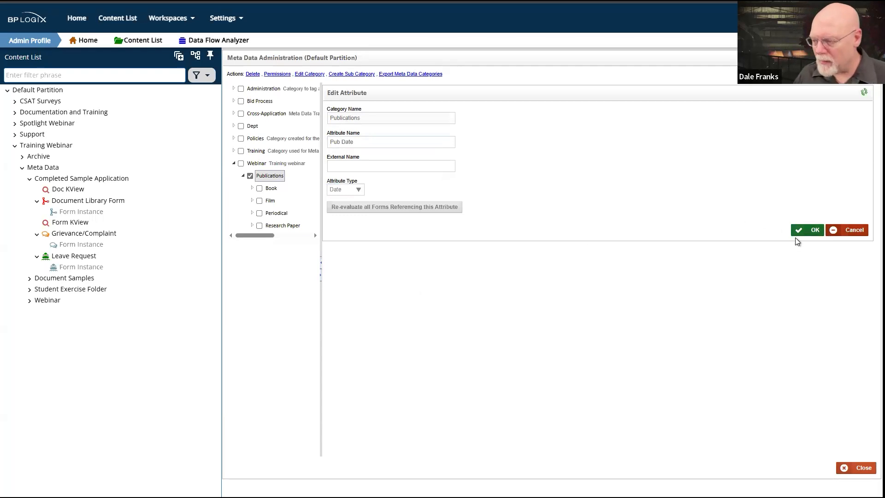
click(812, 230)
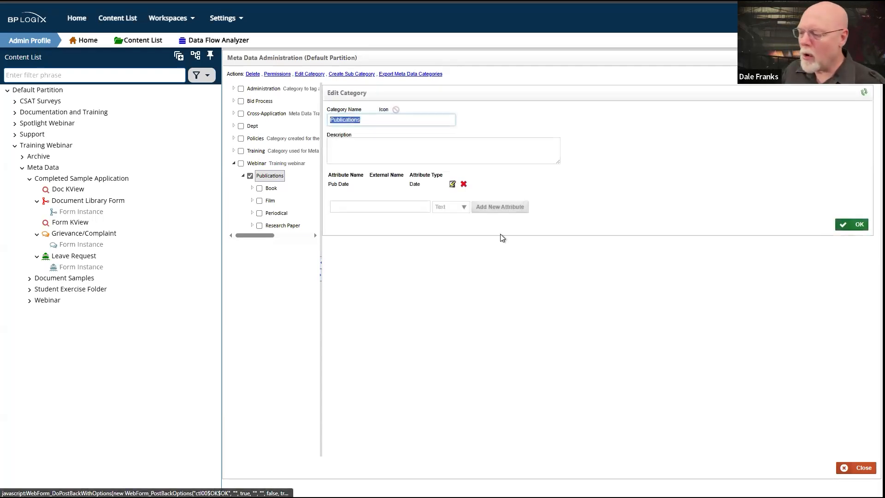
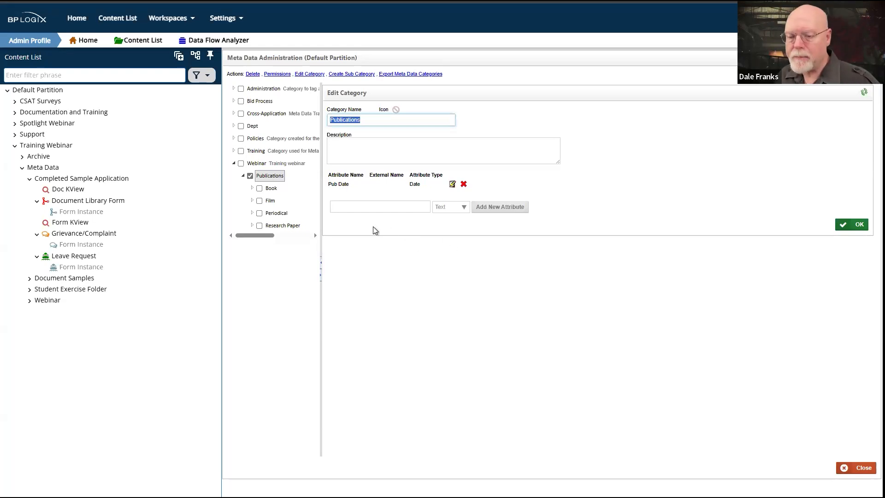
- Back on Publications, add two text attributes named Publisher and Keywords
click(277, 213)
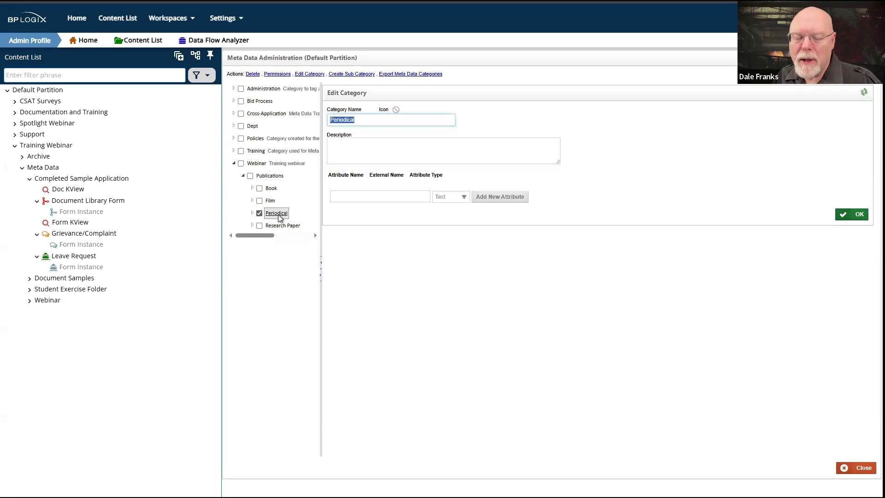
click(271, 178)
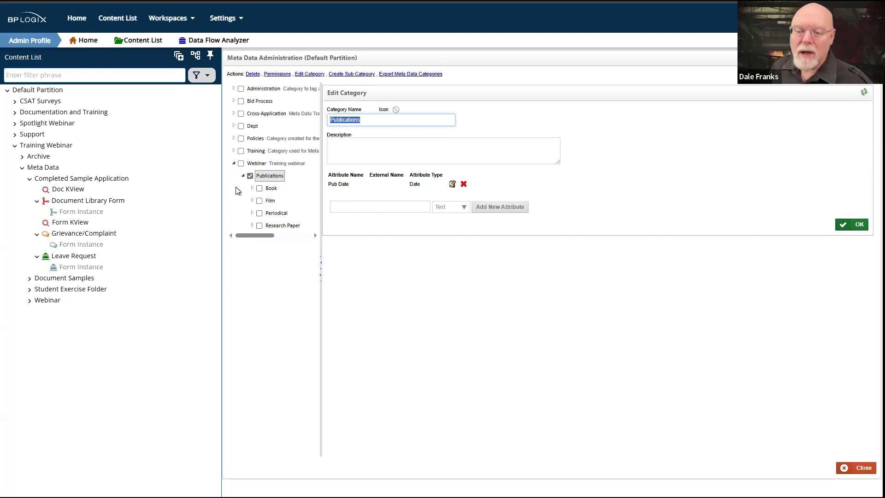
click(277, 177)
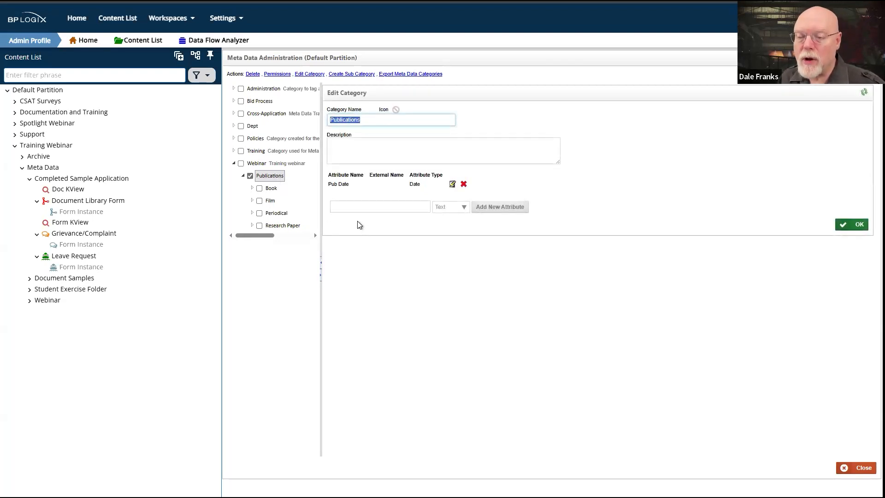
click(358, 207)
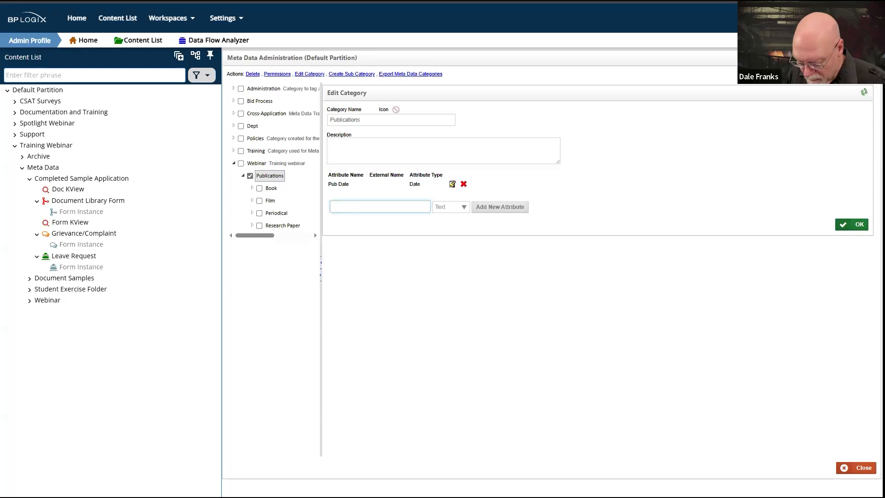
text(Publisher)
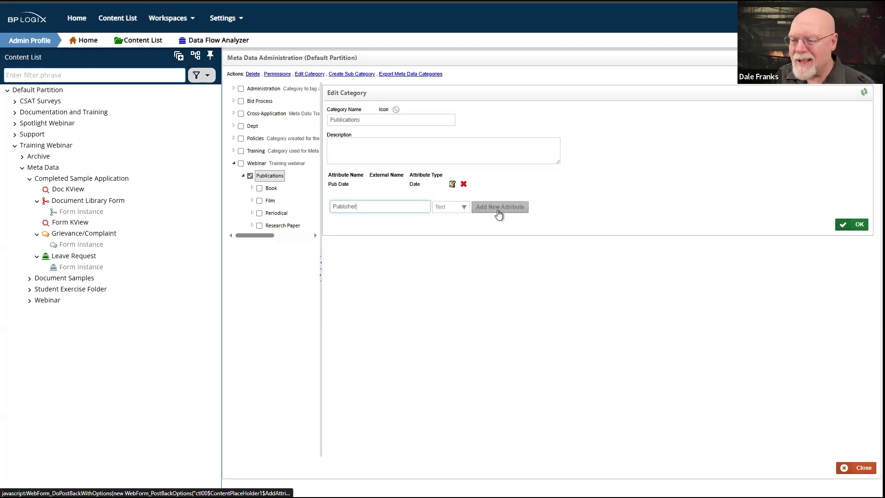
click(499, 214)
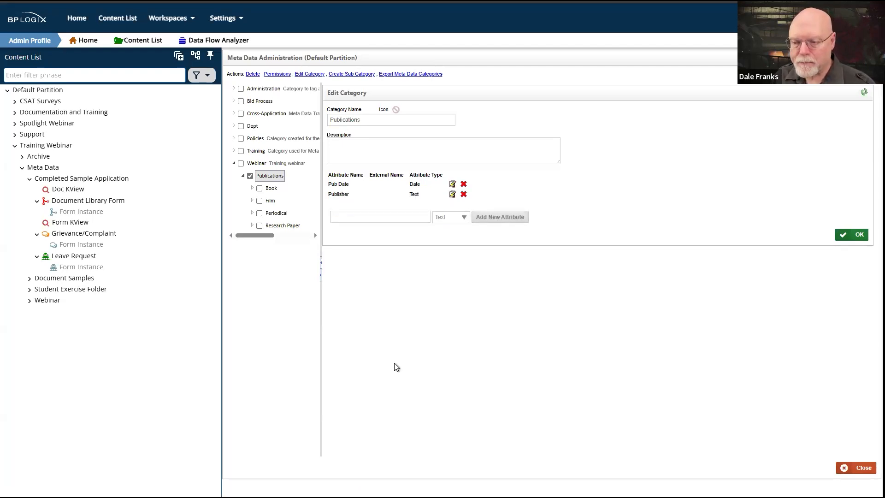
click(363, 216)
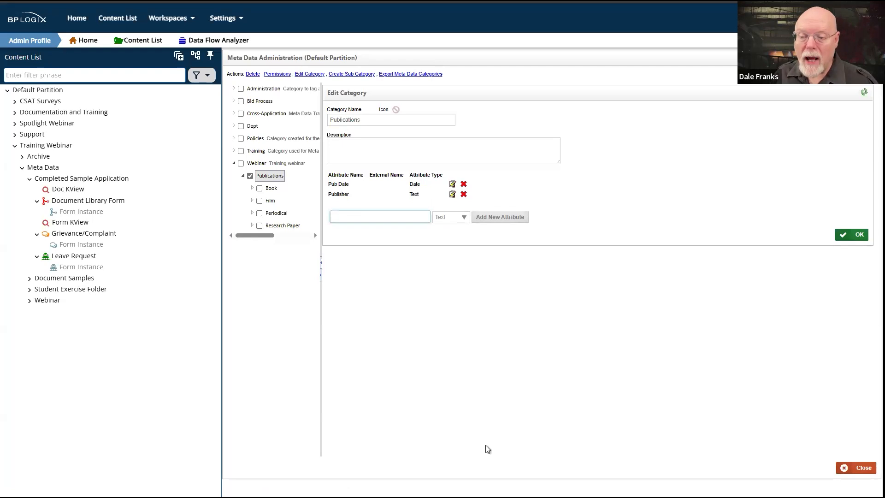
text(Keywords)
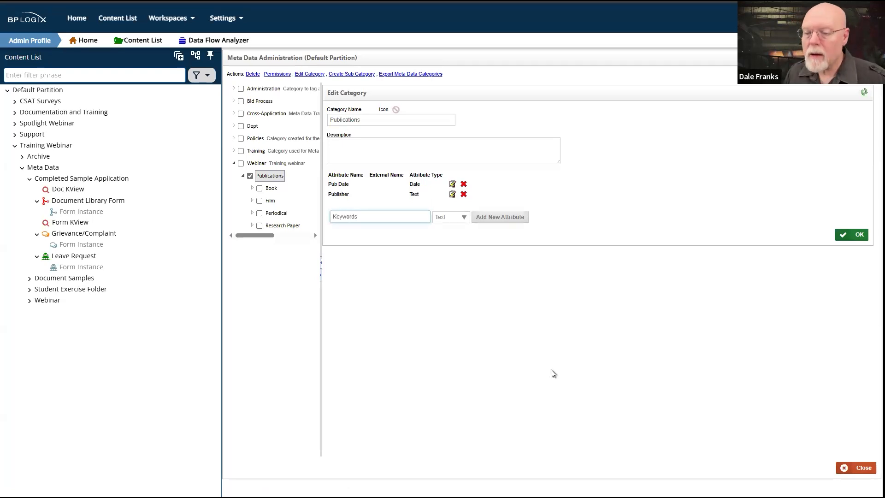
click(507, 220)
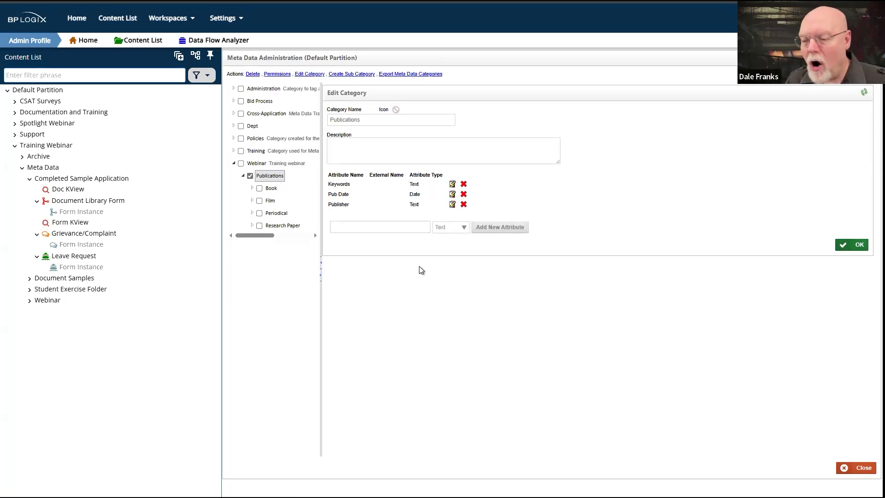
click(265, 179)
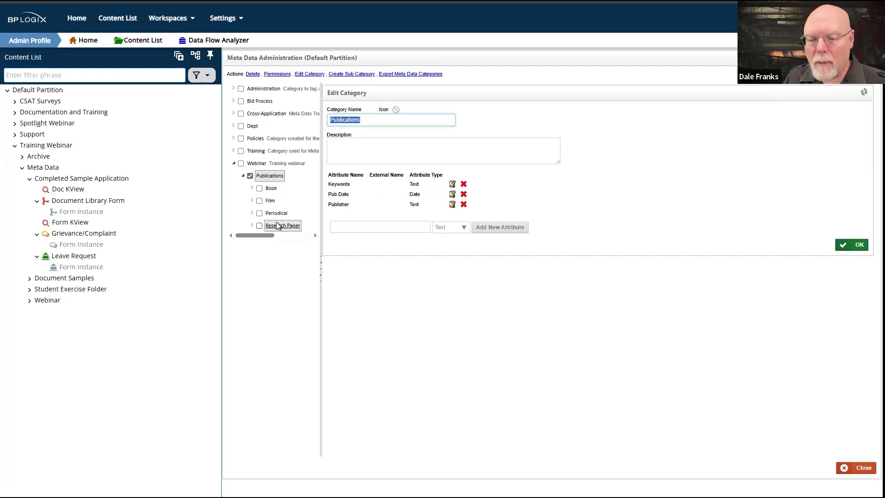
- Look through the Book, Film and Research Paper subcategories, then open Periodical's Attribute Name field
click(419, 280)
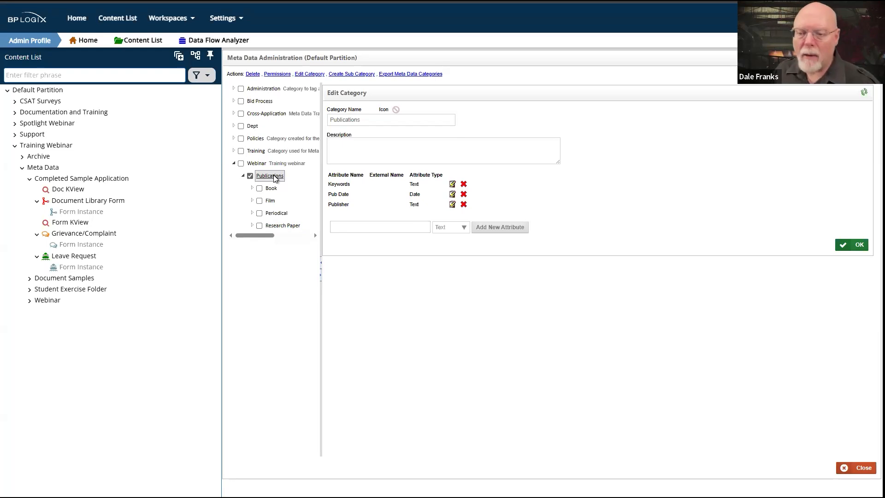
click(271, 188)
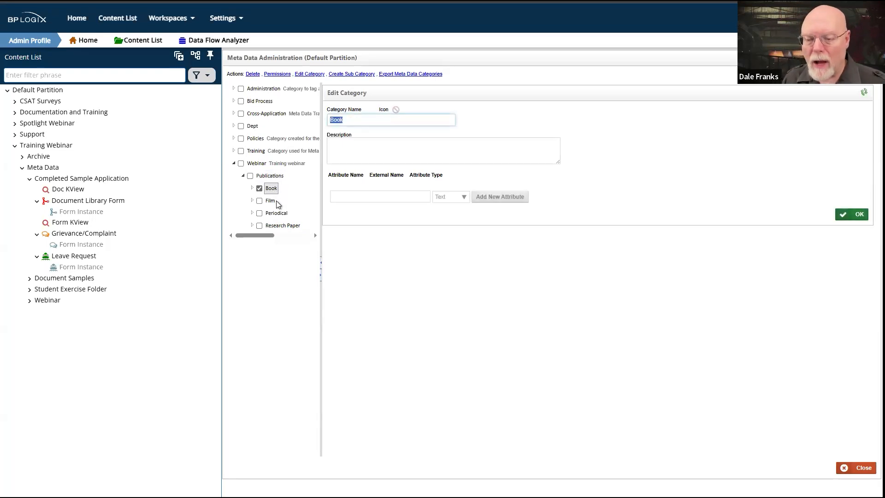
click(269, 201)
click(276, 213)
click(285, 226)
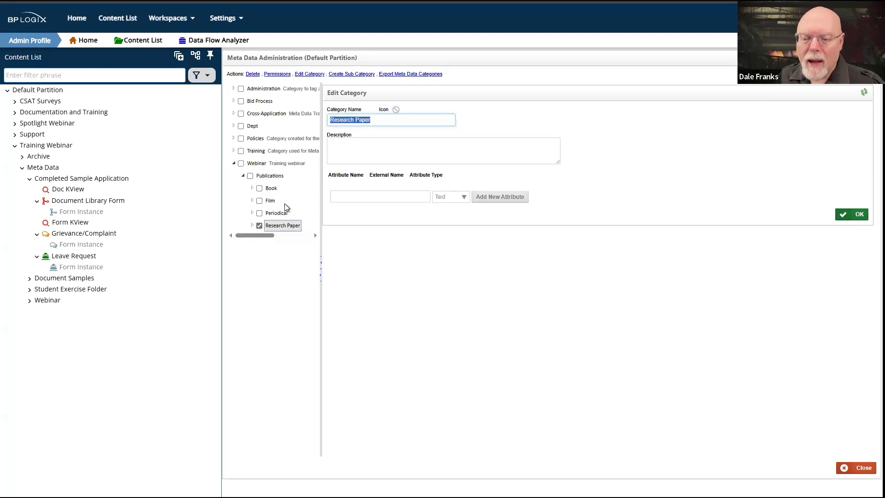
click(276, 213)
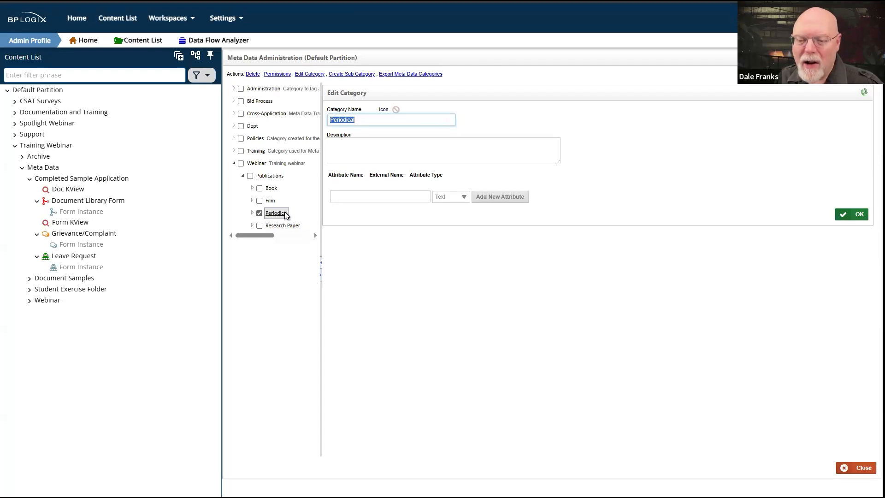
click(360, 196)
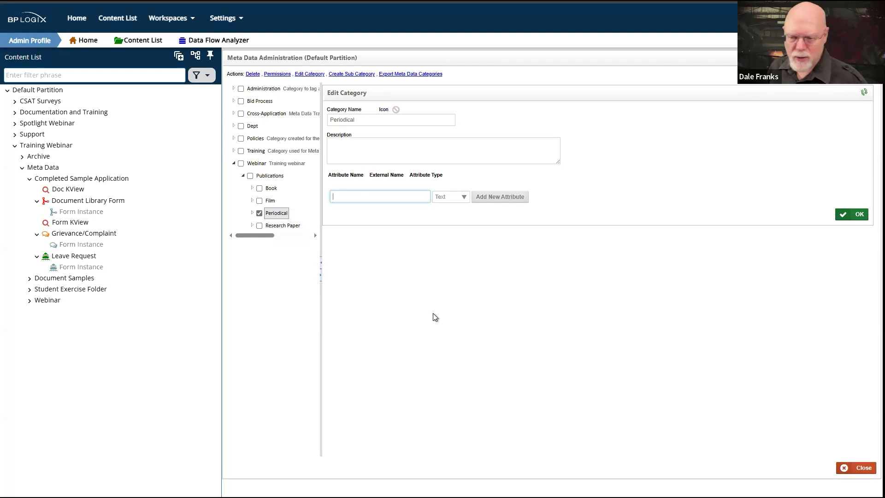
- Add an 'Issue Number' text attribute to Periodical and reload its details
text(Issue Number)
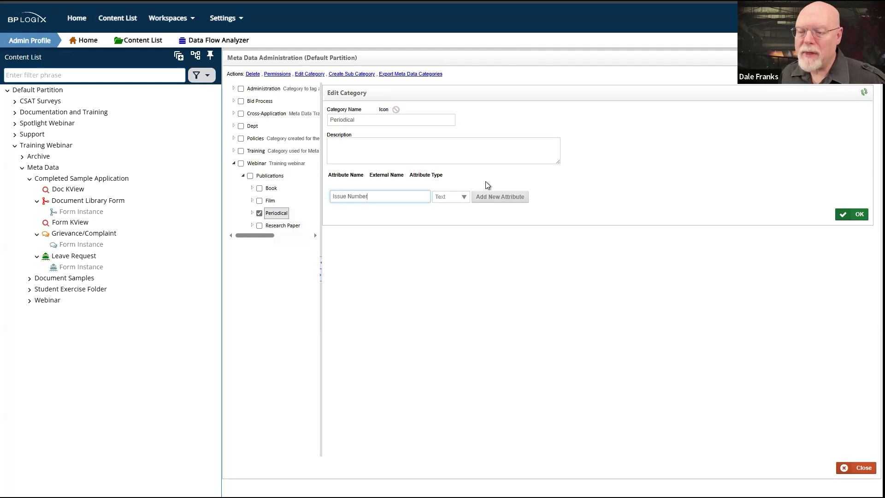
click(500, 198)
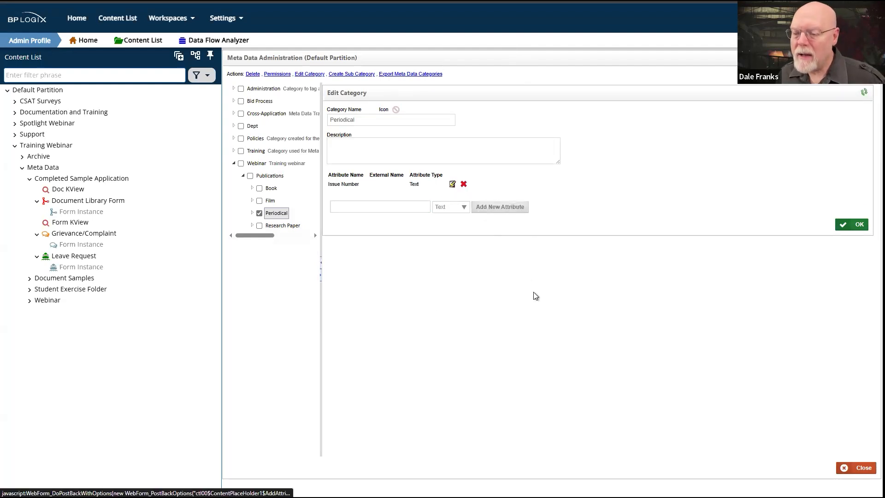
click(274, 216)
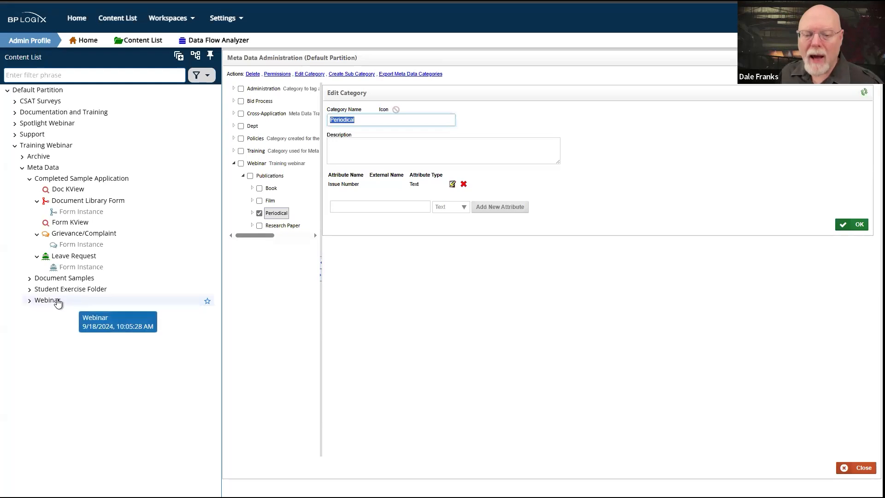
- Display the Webinar folder containing the Sample MetaData Form in the Content List
click(37, 303)
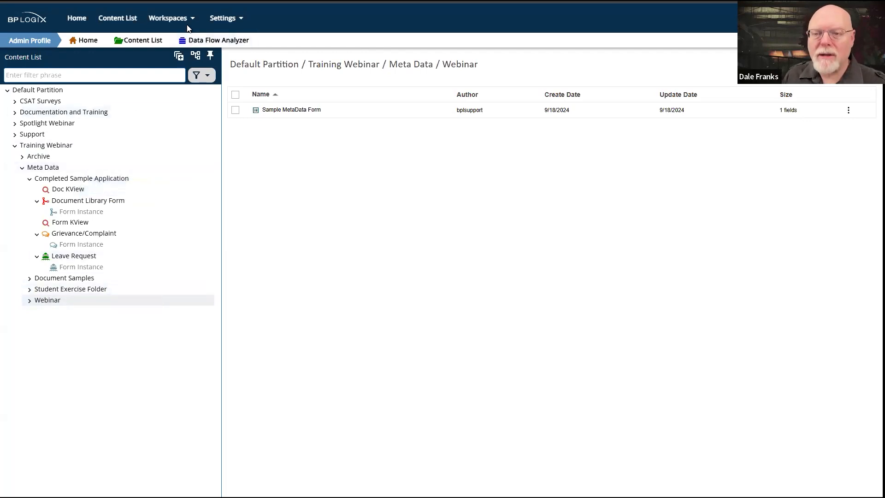
- Open Metadata Administration and expand Training and its Documents subcategory to show HR and IT
click(226, 19)
click(256, 120)
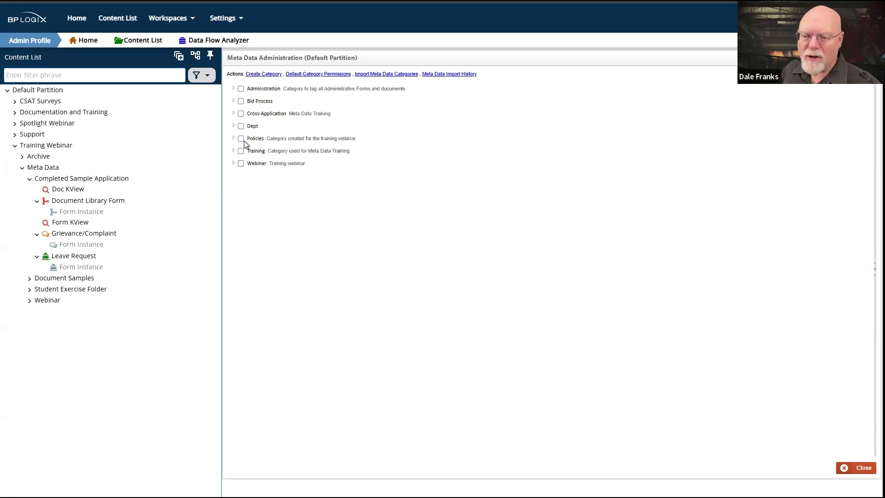
click(250, 155)
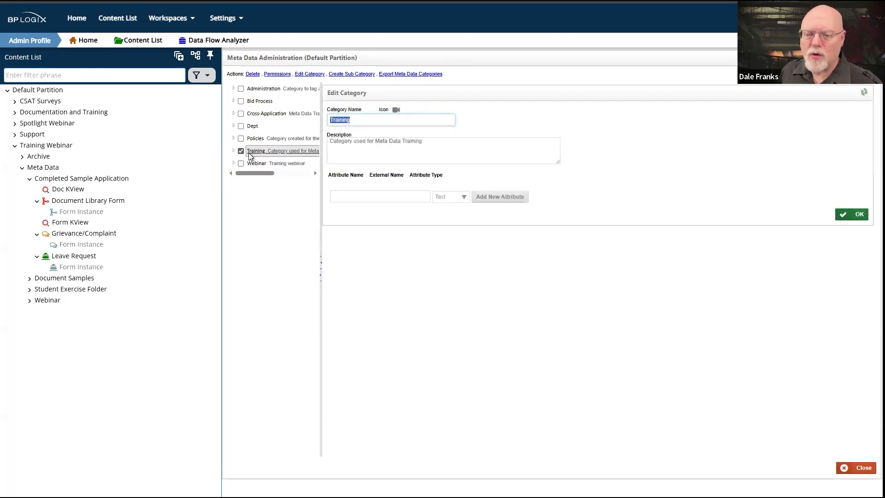
click(235, 152)
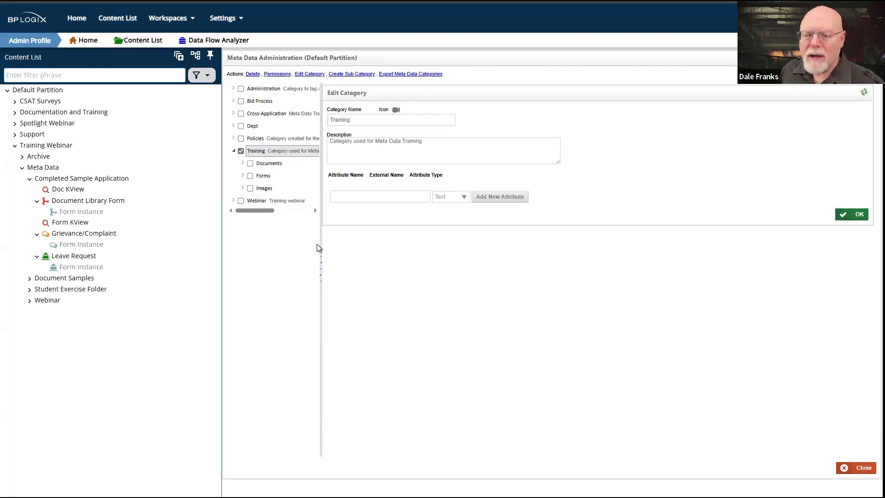
click(243, 164)
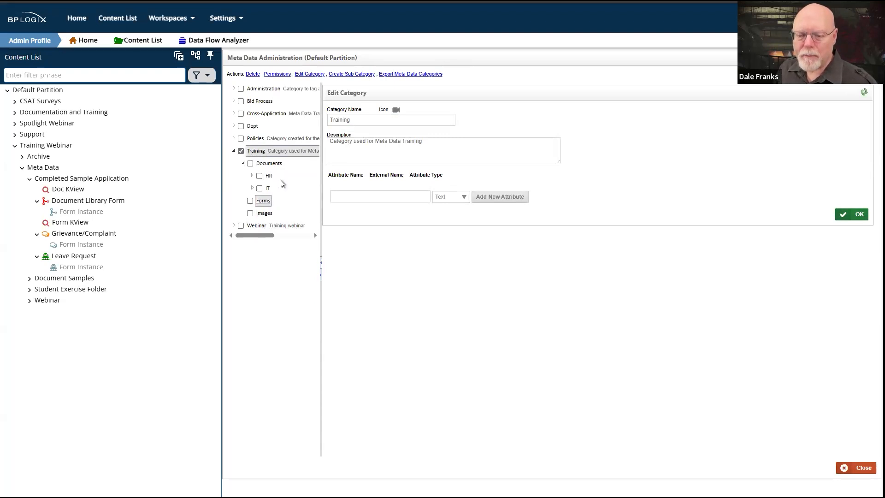
click(857, 214)
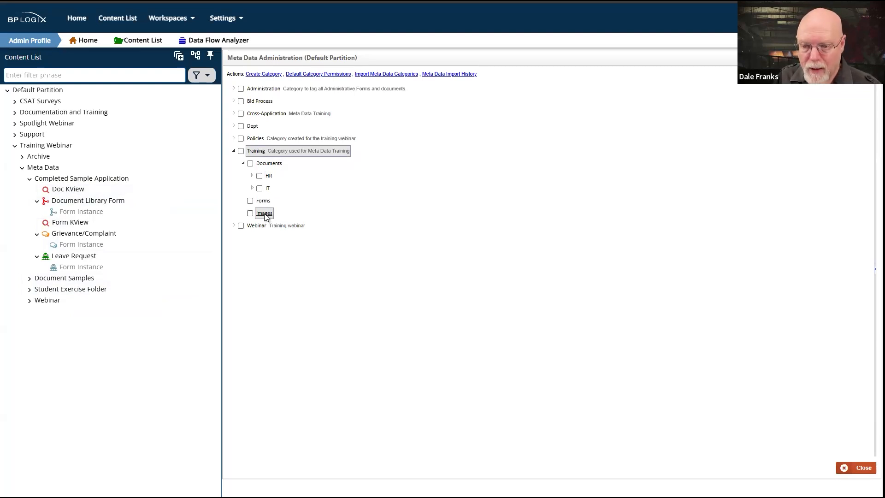
- Select Training > Documents to list its Effective Date and Keywords attributes
click(267, 164)
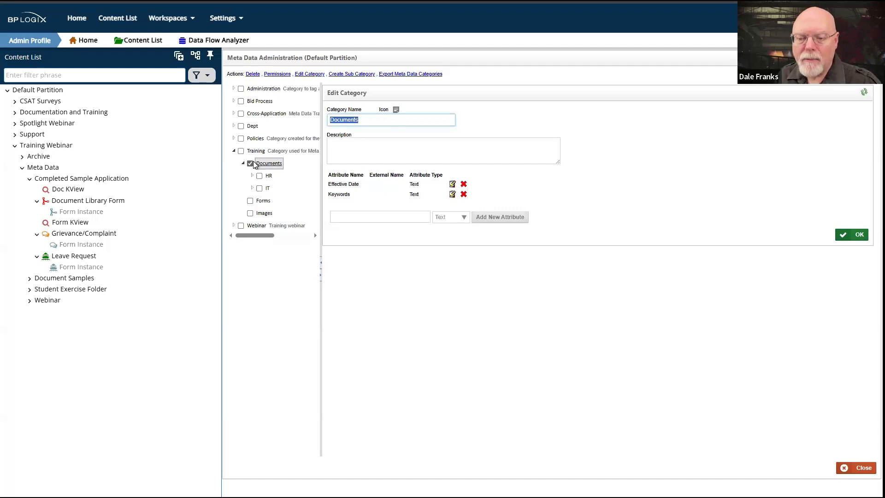
- Review the HR, IT, Documents, Forms and Images attributes, then return to the Webinar folder
click(266, 168)
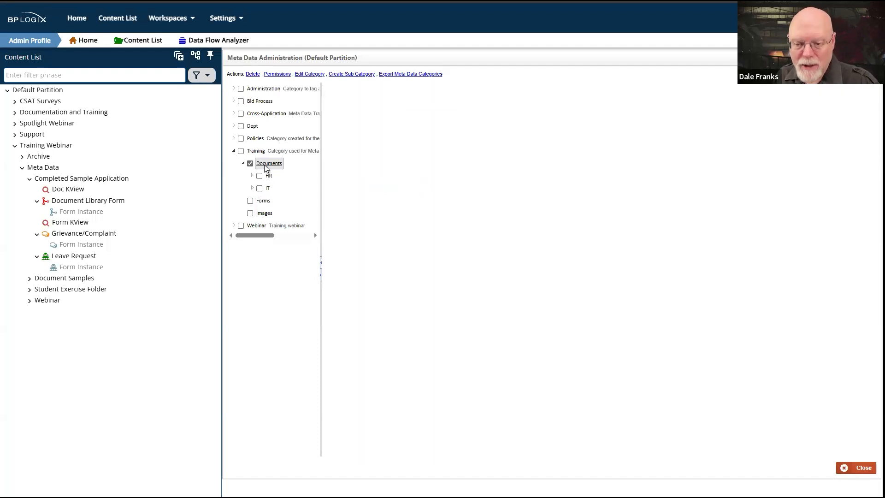
click(269, 177)
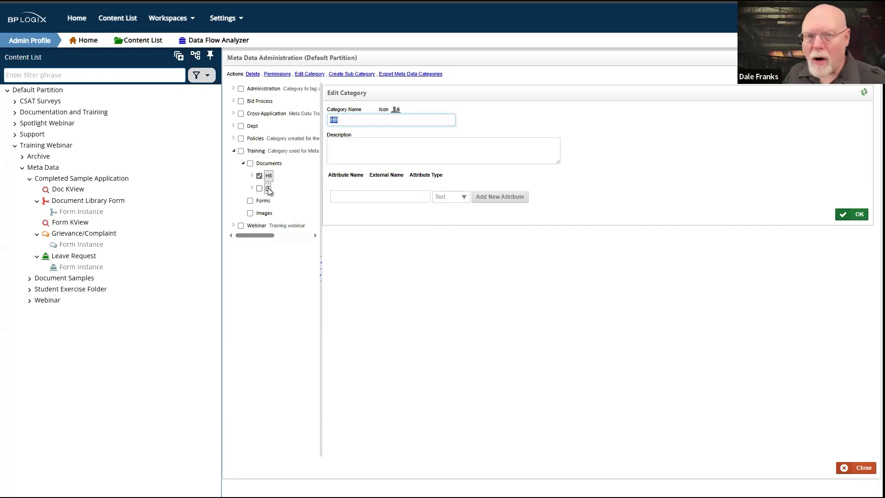
click(270, 187)
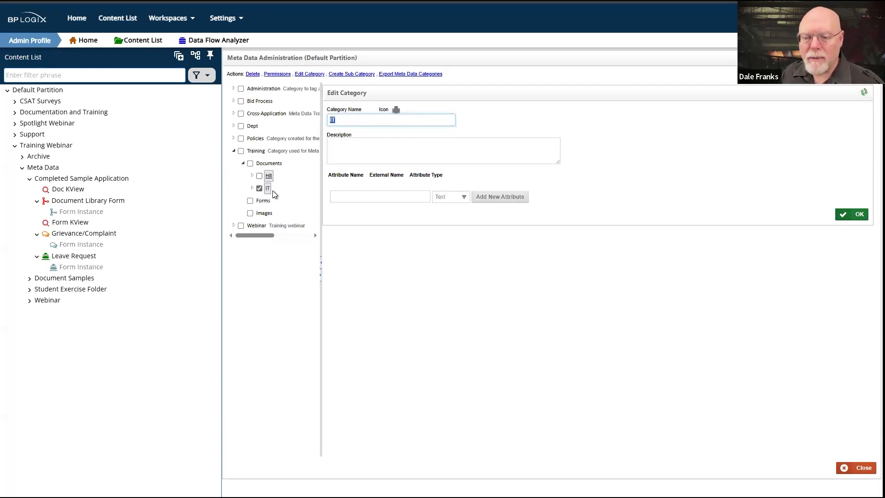
click(269, 165)
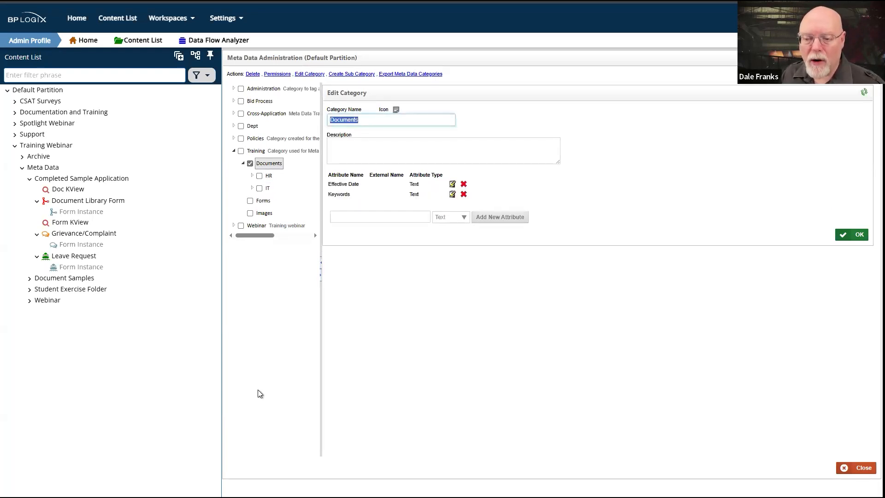
click(263, 201)
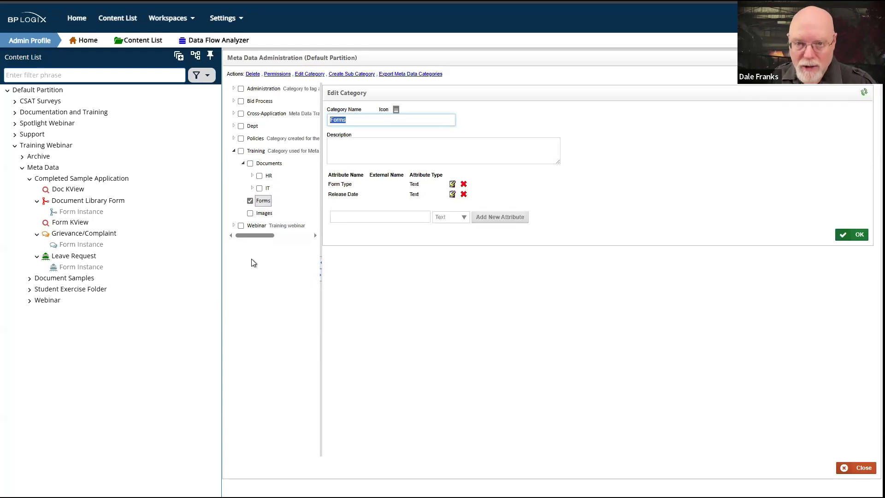
click(269, 163)
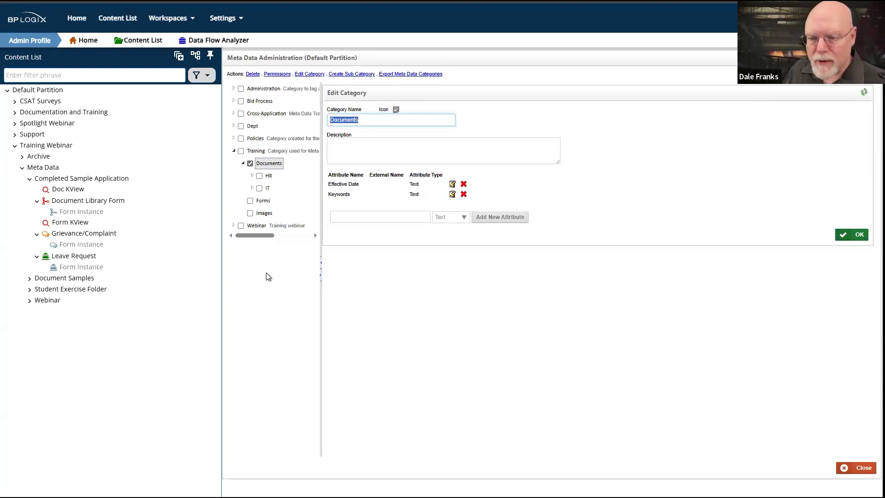
click(262, 201)
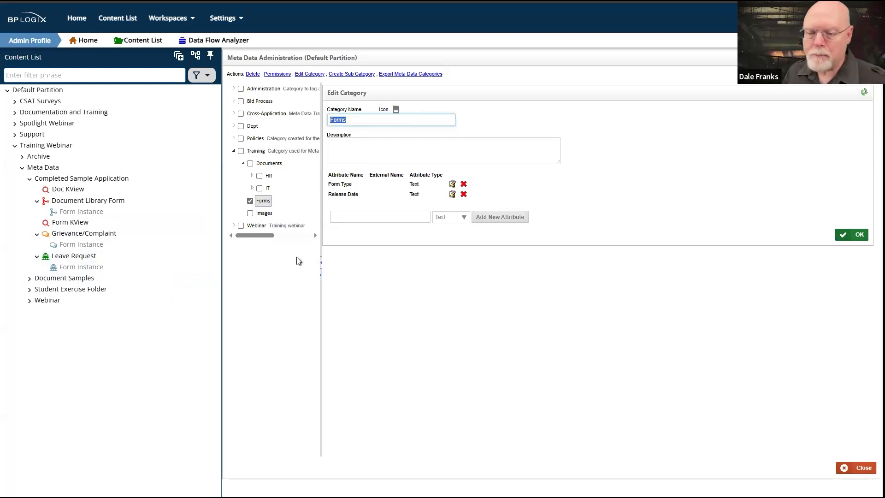
click(265, 214)
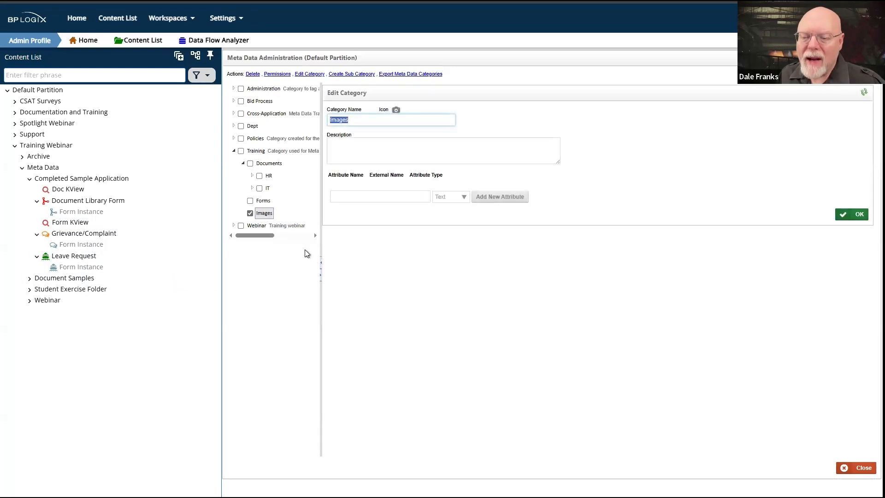
click(264, 202)
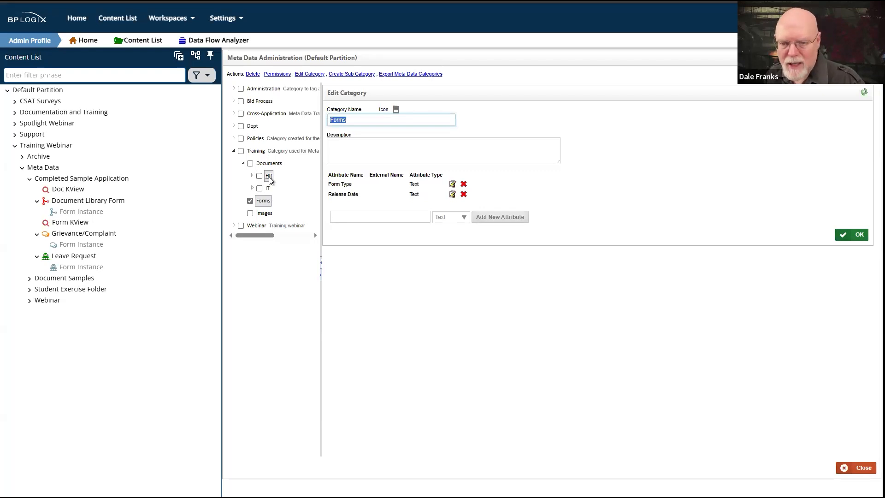
click(47, 301)
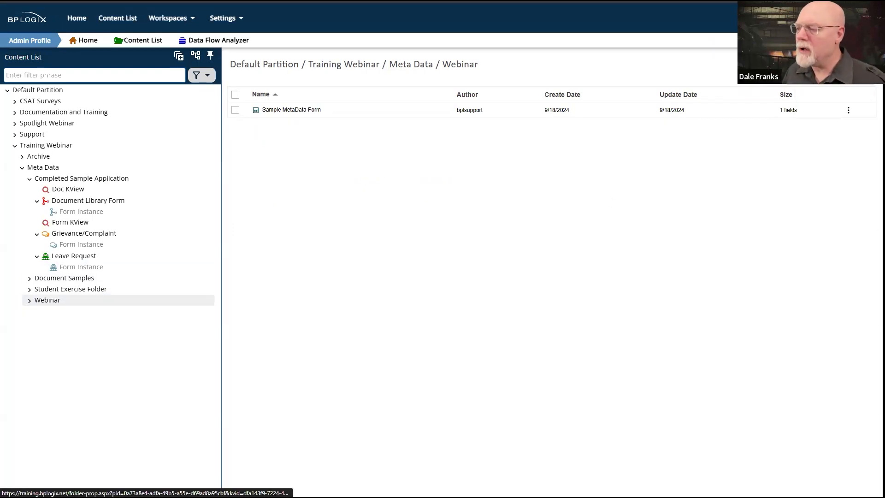
- Open the Webinar folder's properties on its empty Meta Data page
click(826, 65)
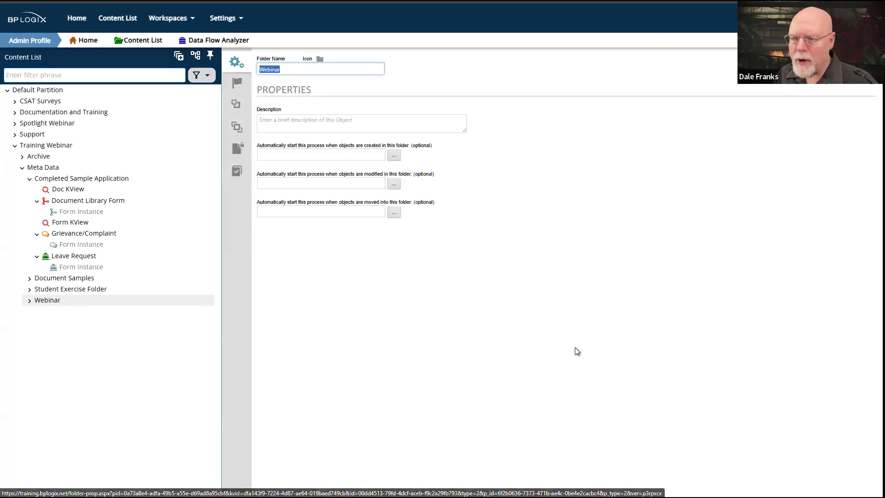
click(238, 109)
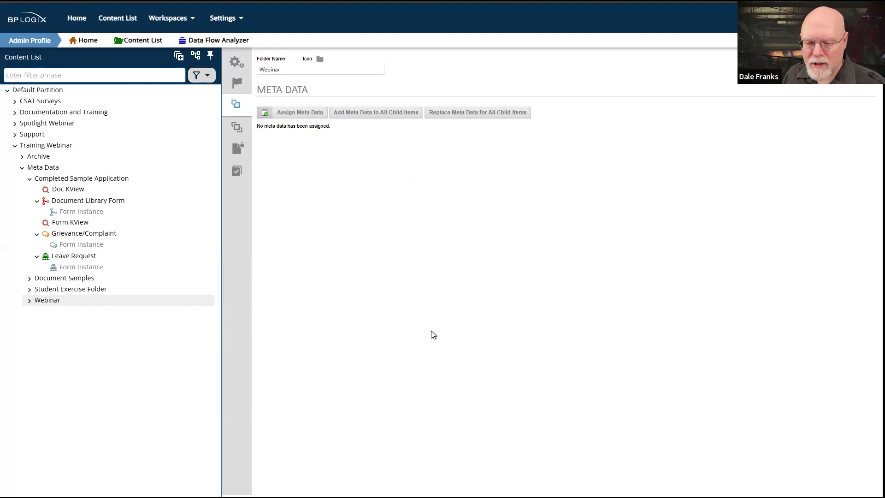
- Assign the Training > Documents metadata category to the Webinar folder
click(307, 114)
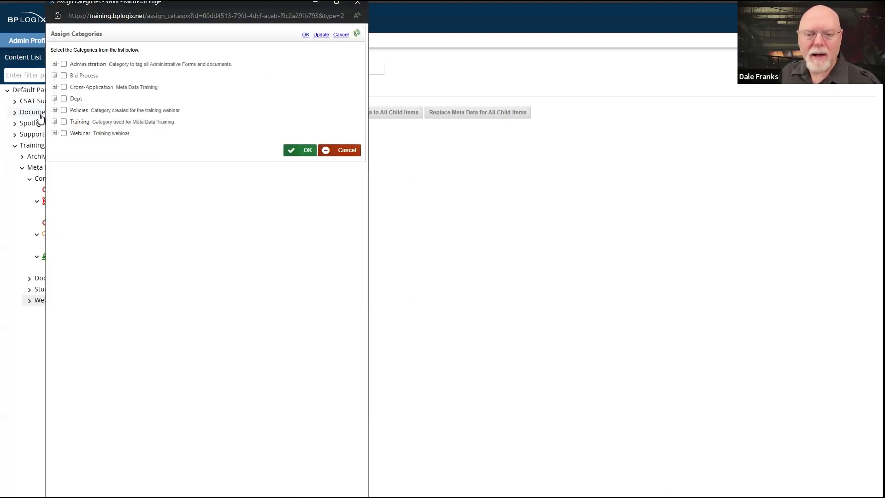
click(55, 122)
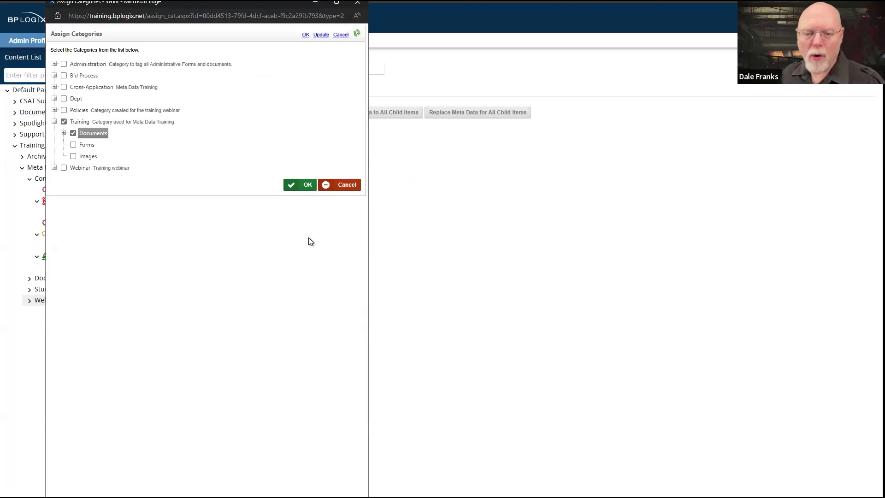
click(308, 186)
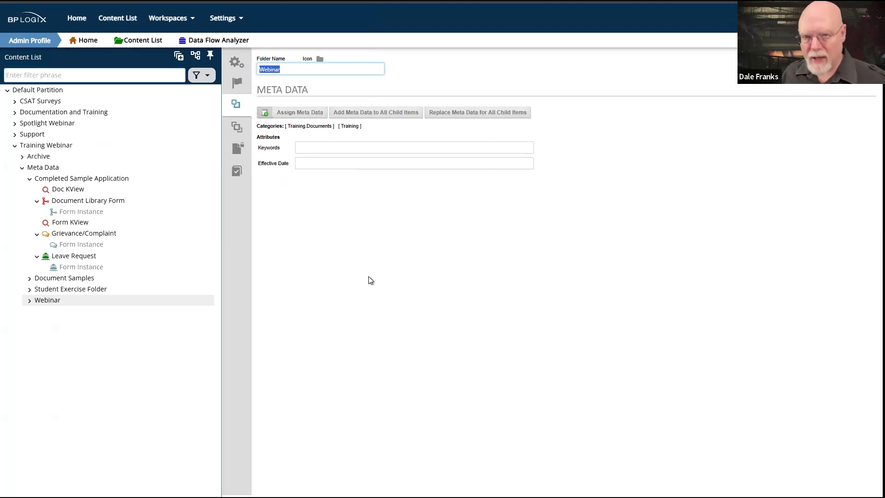
click(318, 146)
click(326, 163)
click(327, 149)
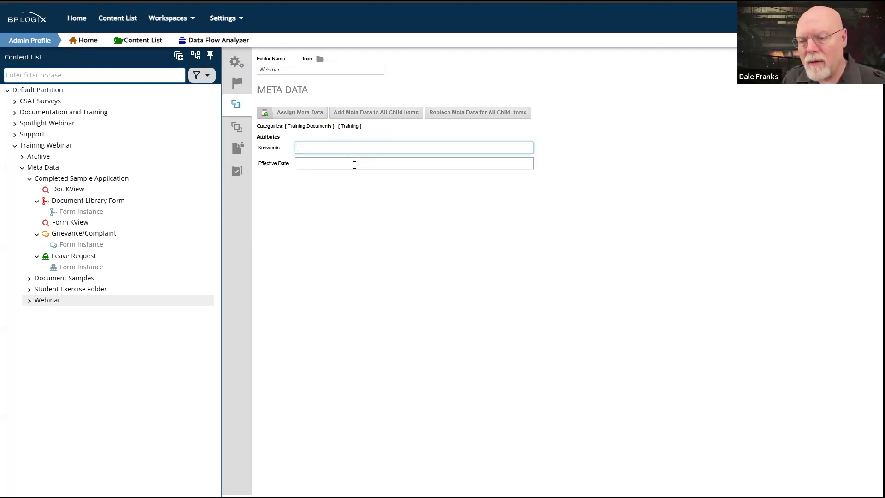
click(334, 261)
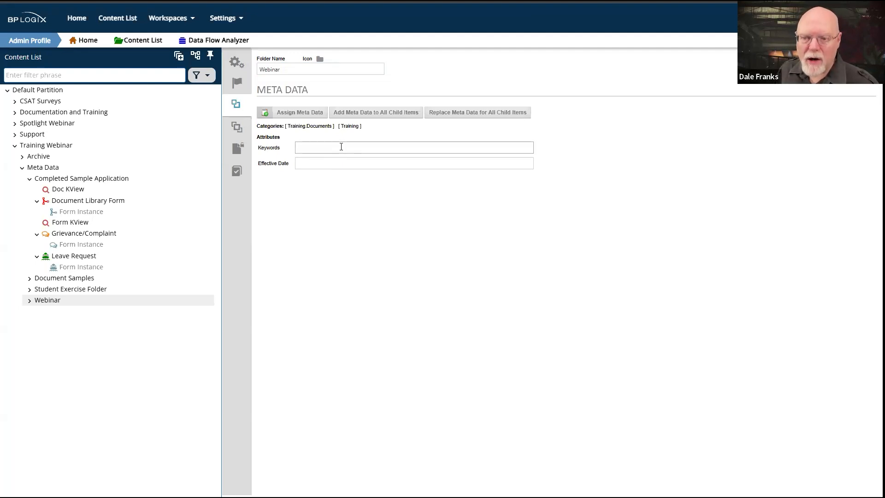
click(345, 168)
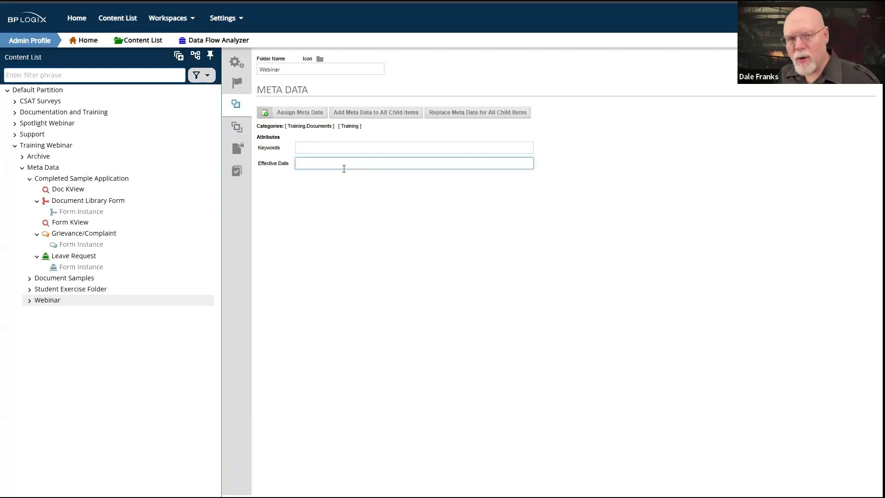
click(336, 153)
click(339, 161)
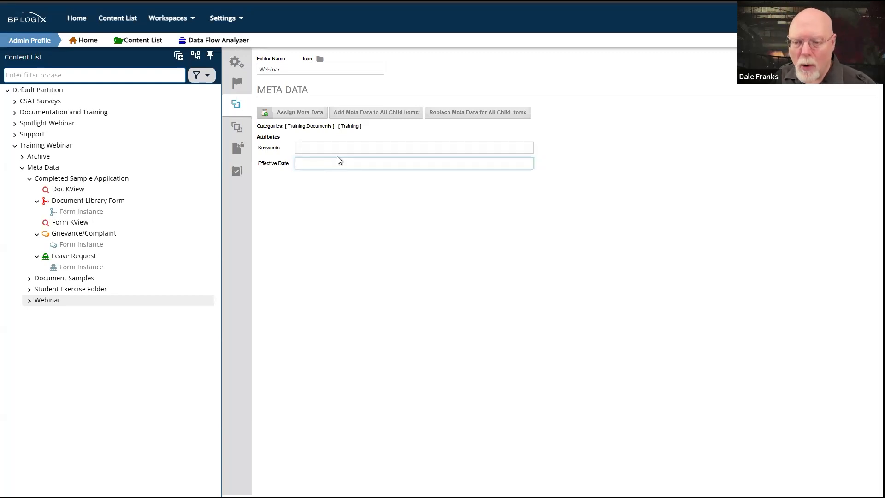
click(347, 209)
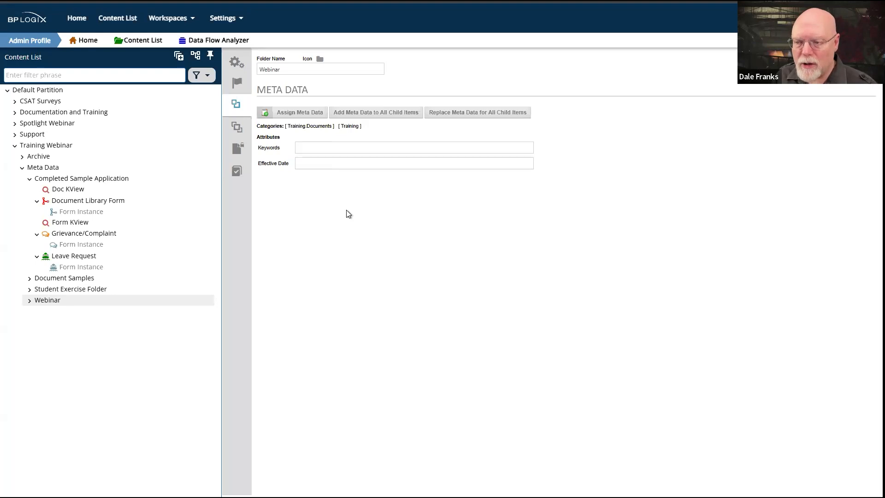
mouse_move(832, 62)
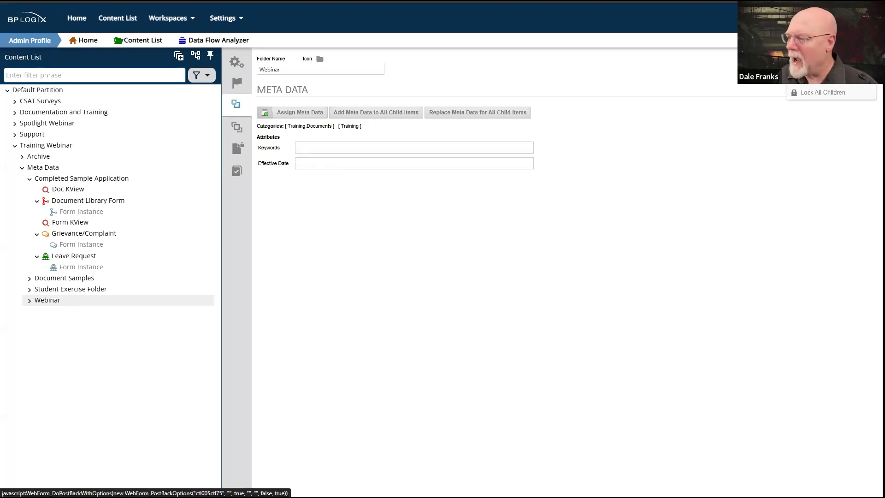
- Go into the Webinar folder and show the Sample MetaData Form's Meta Data page
click(832, 63)
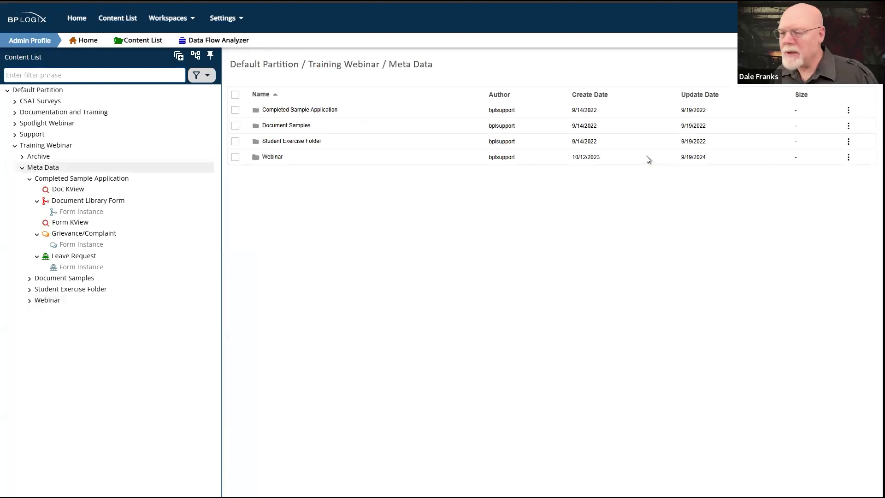
click(266, 158)
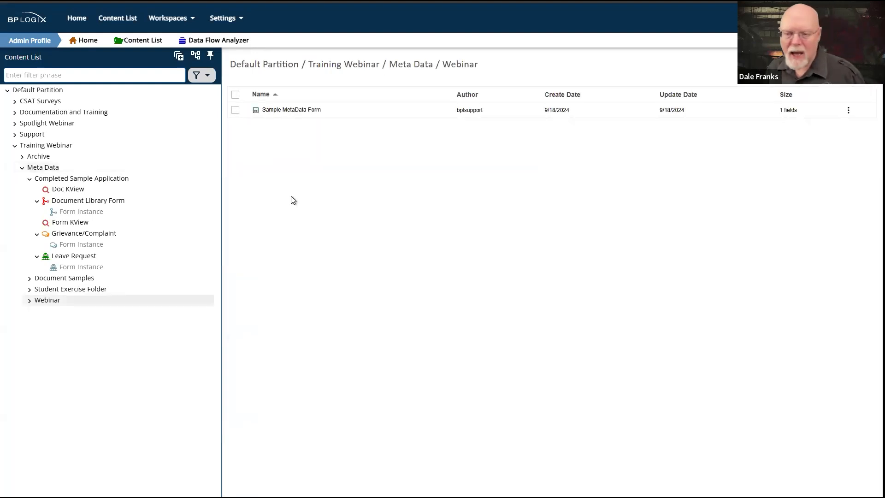
click(278, 114)
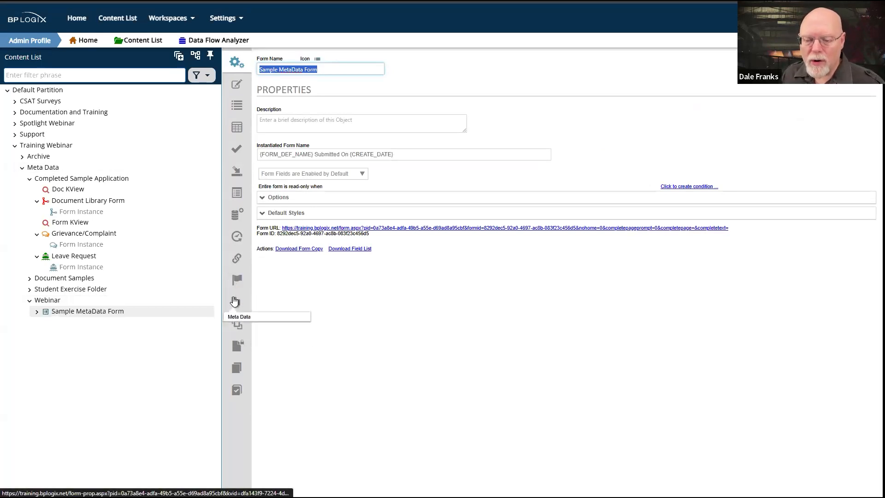
click(235, 301)
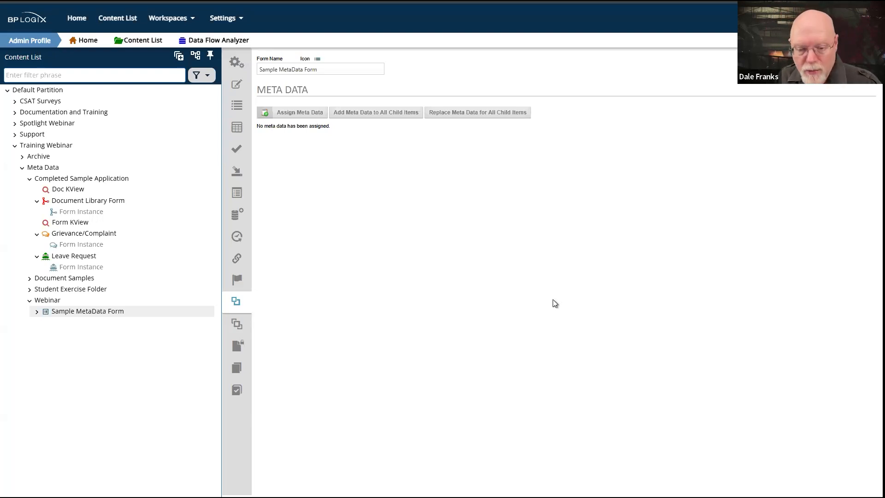
click(45, 301)
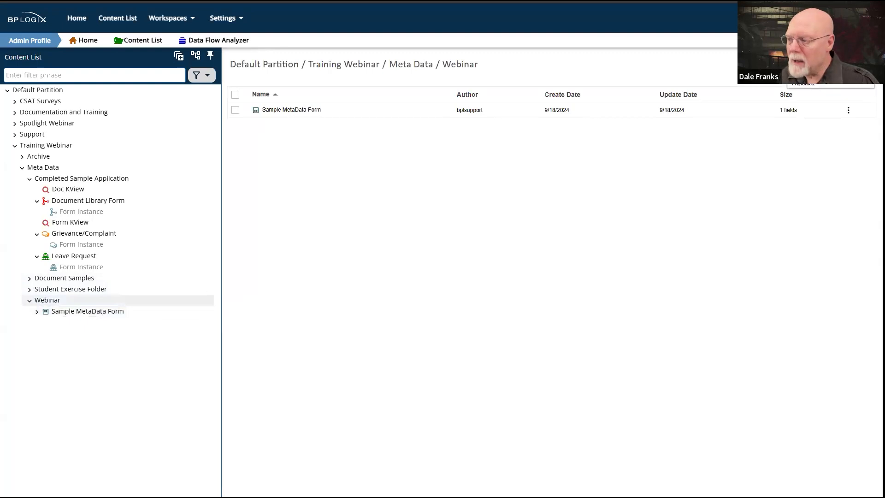
click(820, 69)
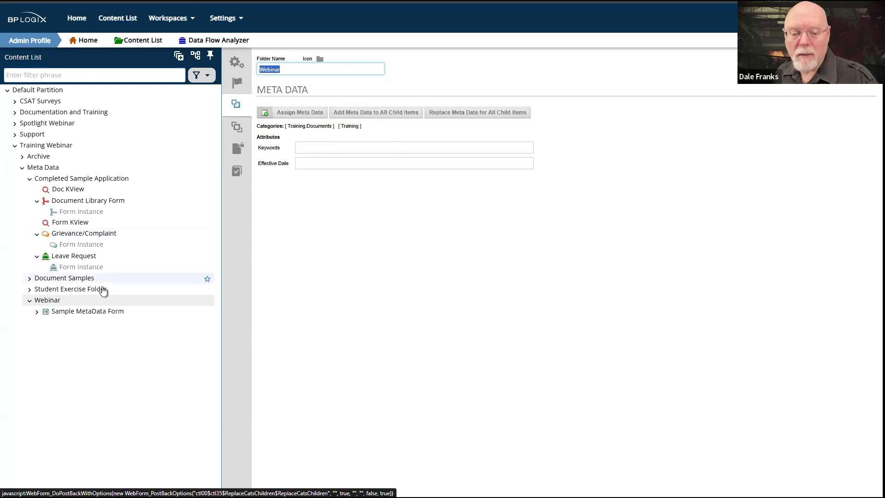
click(88, 314)
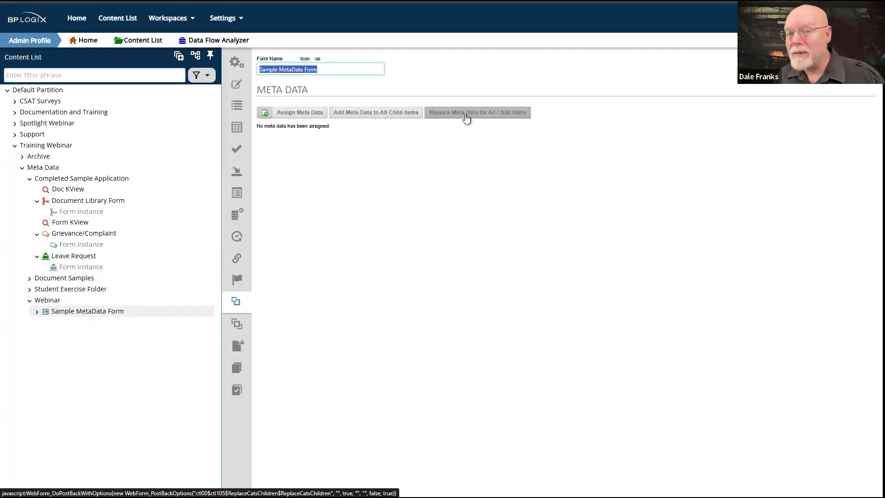
- Assign the Training > Forms metadata category to the Sample MetaData Form
click(298, 114)
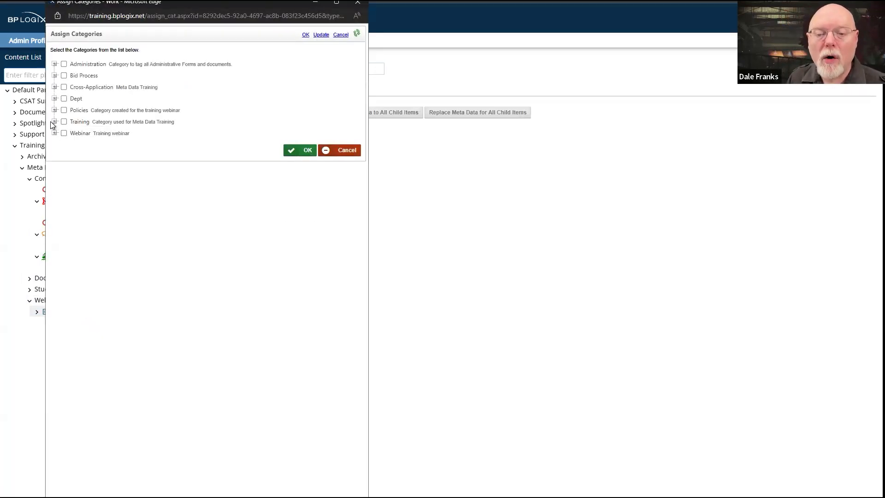
click(54, 122)
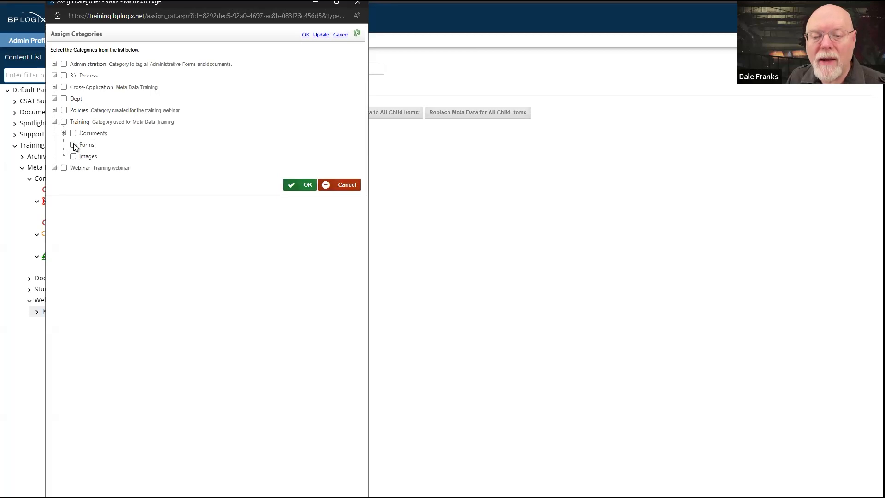
click(306, 185)
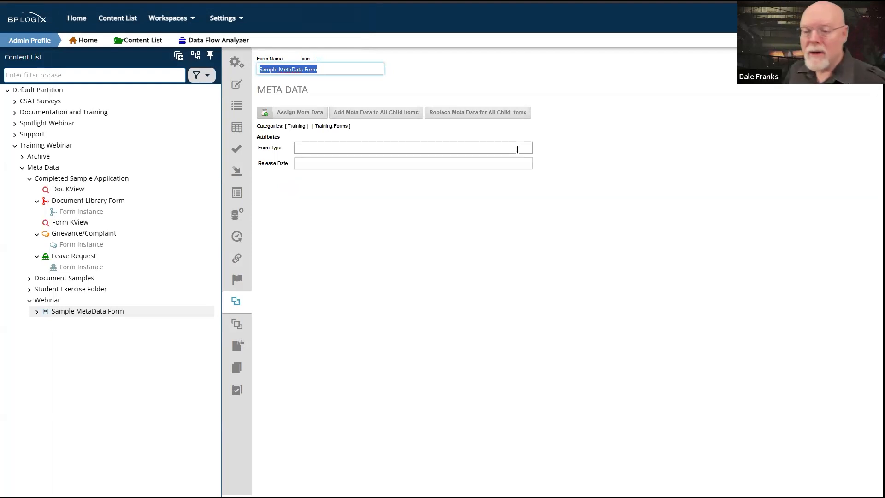
click(361, 66)
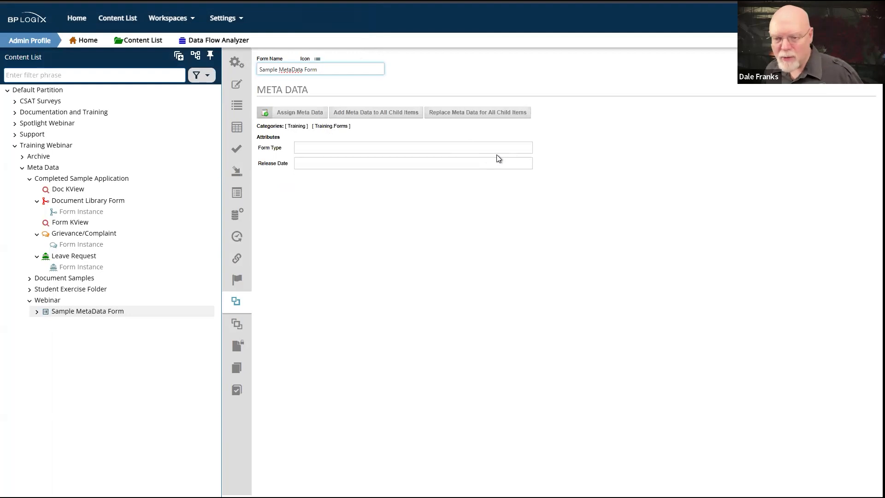
- Add the Webinar folder's metadata categories to all its child items, then view Sample MetaData Form's metadata
click(853, 69)
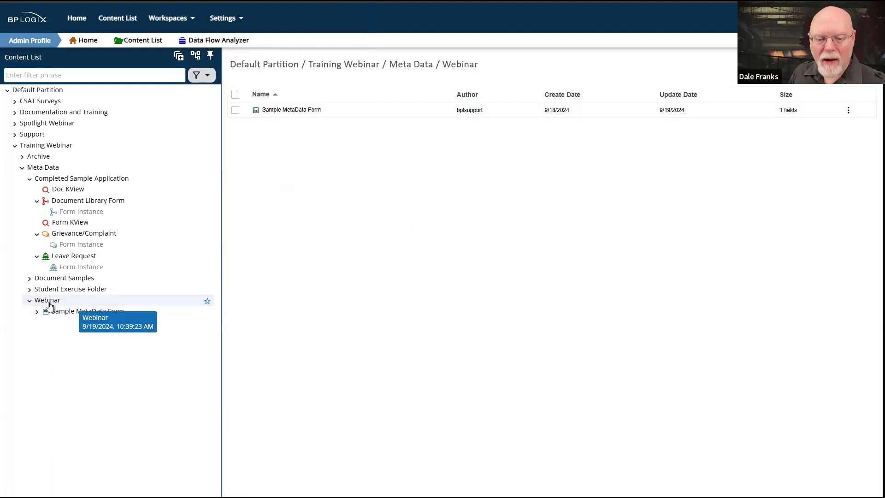
mouse_move(853, 64)
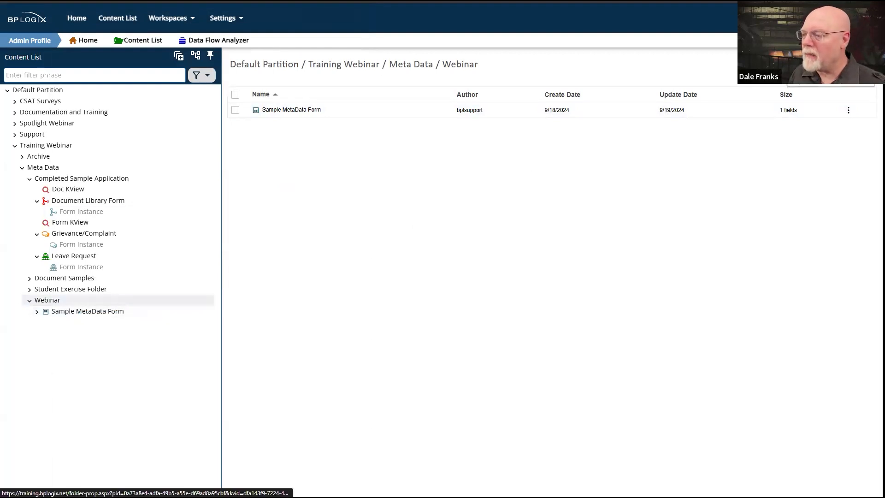
click(804, 85)
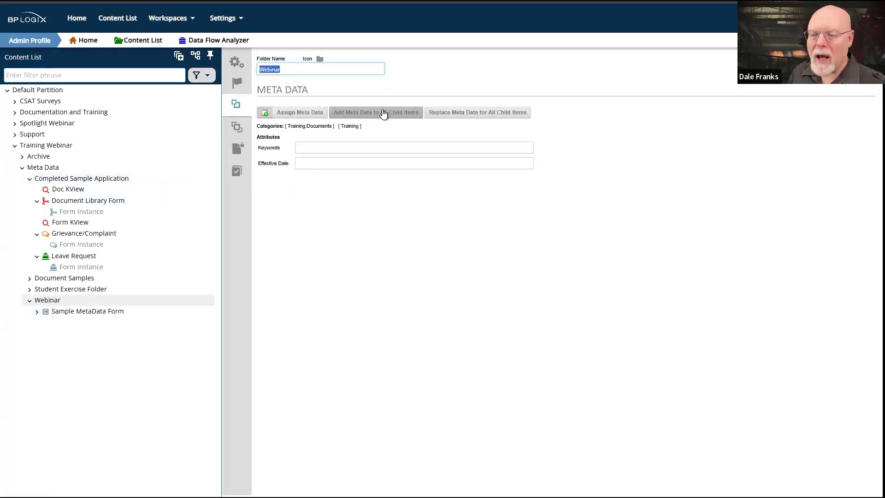
click(356, 119)
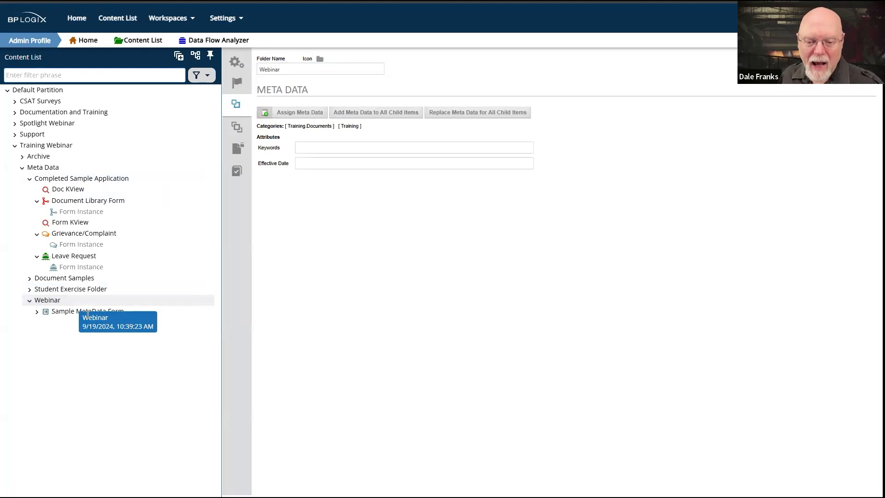
click(70, 312)
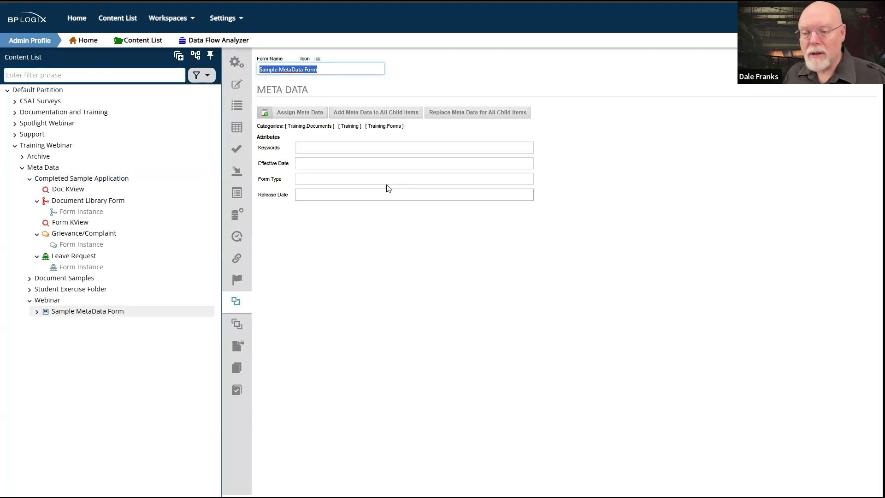
- Highlight the form's Training, Training Documents and Training Forms categories while explaining them
double_click(350, 126)
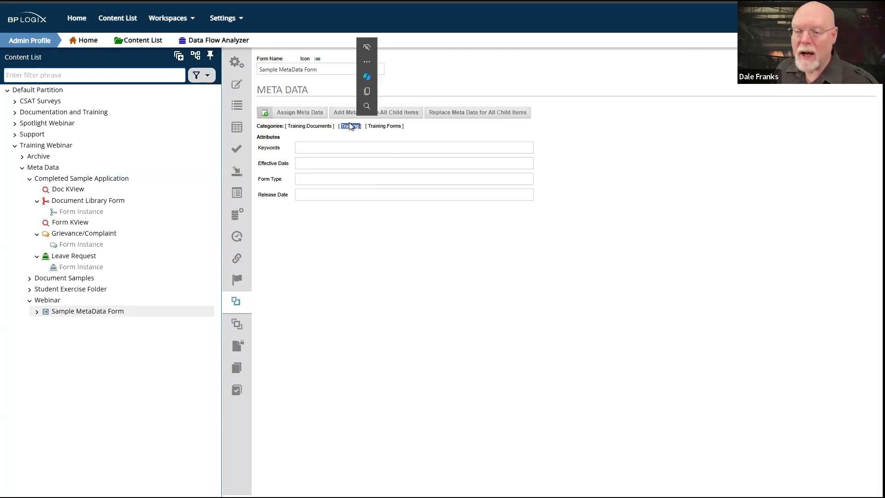
double_click(319, 126)
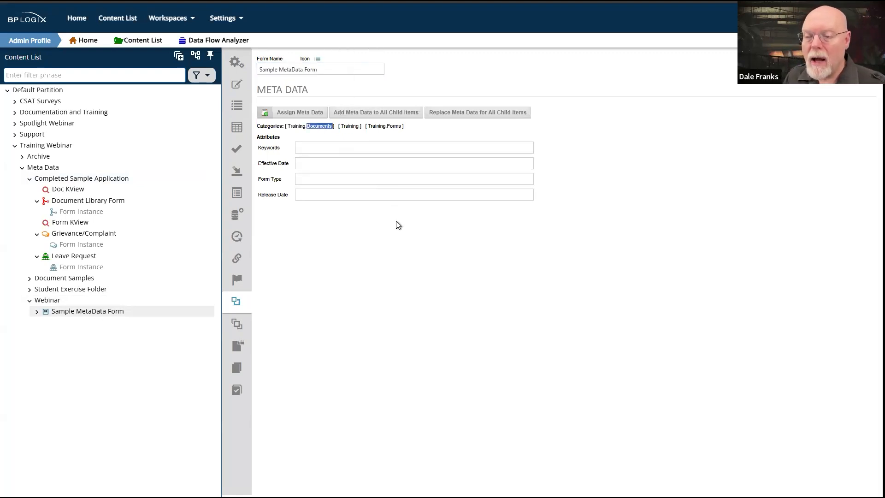
double_click(395, 126)
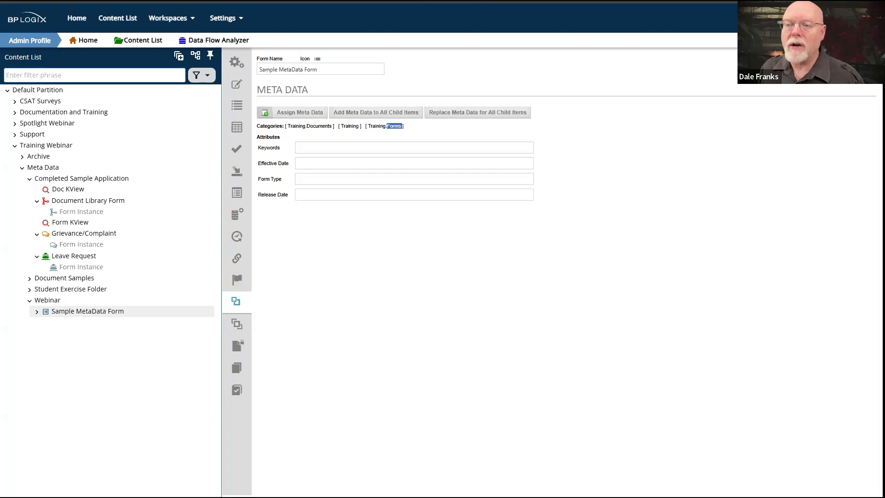
click(574, 407)
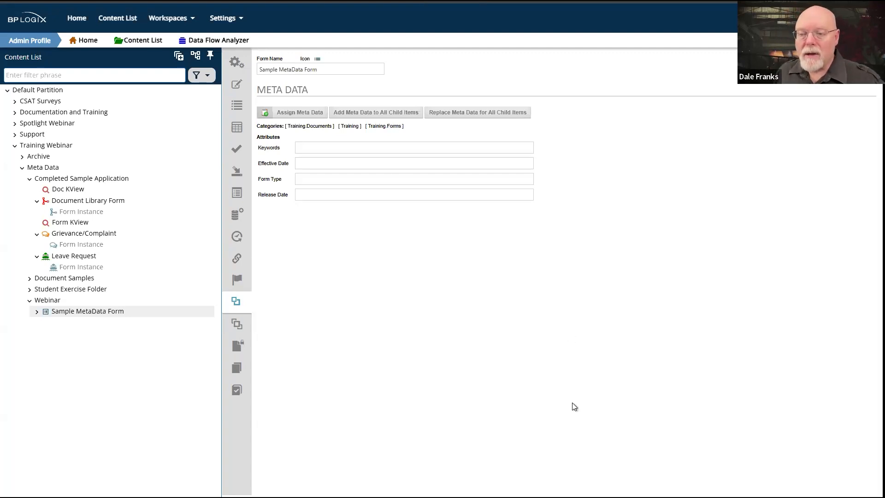
drag(415, 127, 284, 128)
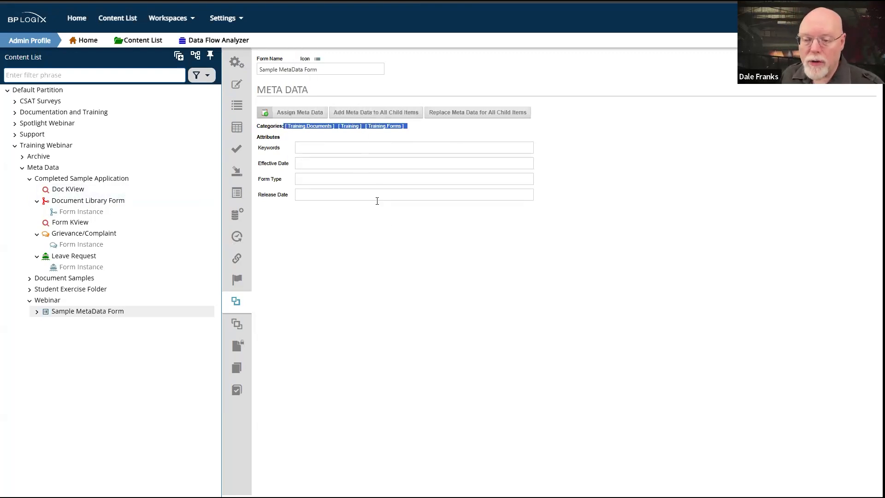
click(487, 394)
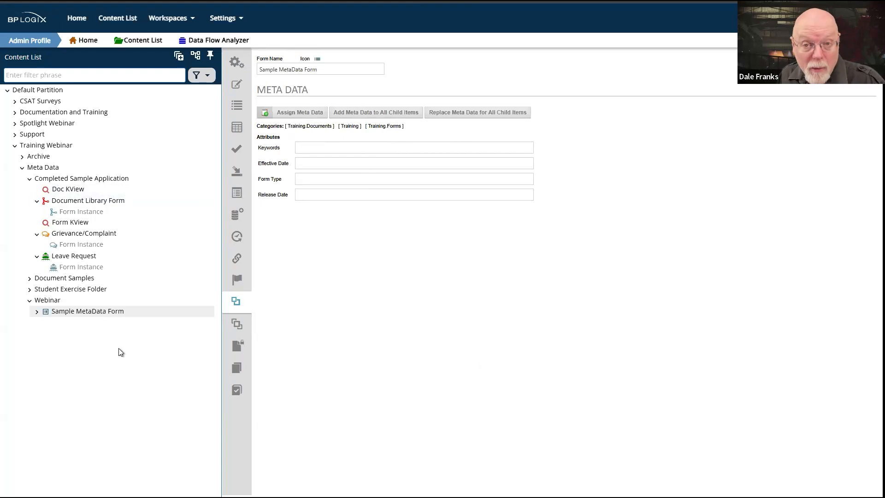
- Replace all Webinar child items' metadata with the folder's Training Documents and Training categories
click(48, 300)
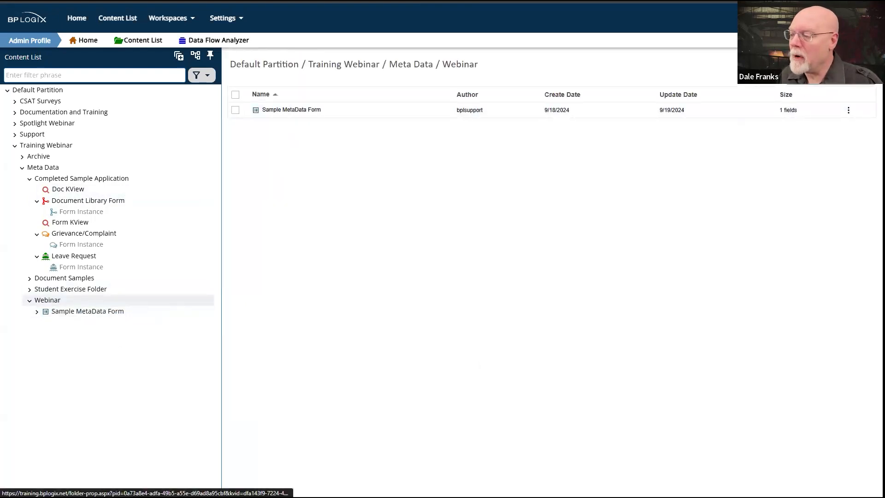
click(830, 65)
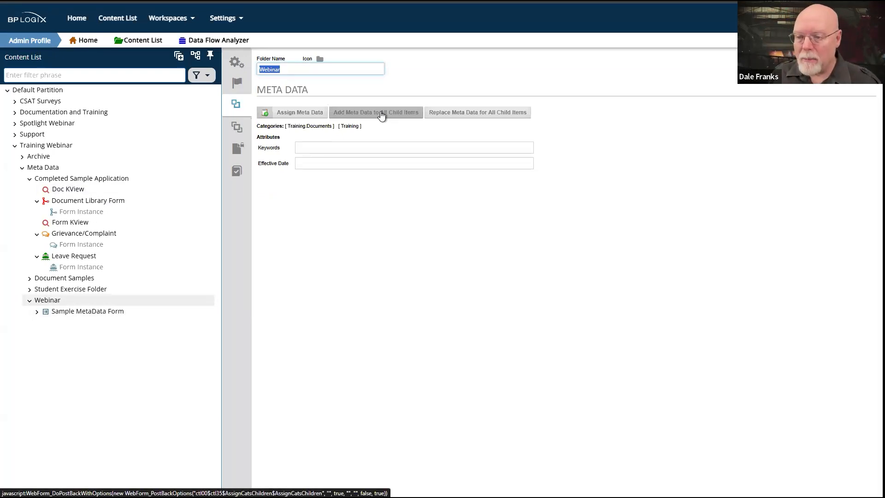
drag(367, 129, 285, 131)
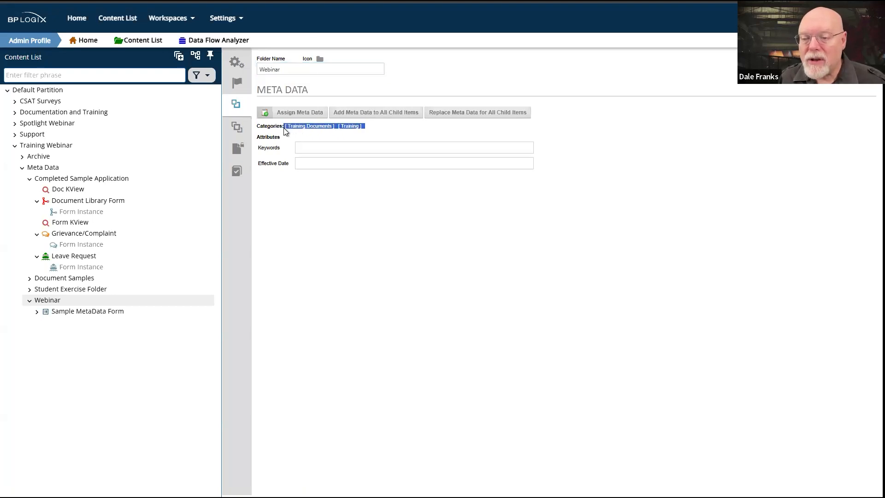
double_click(352, 126)
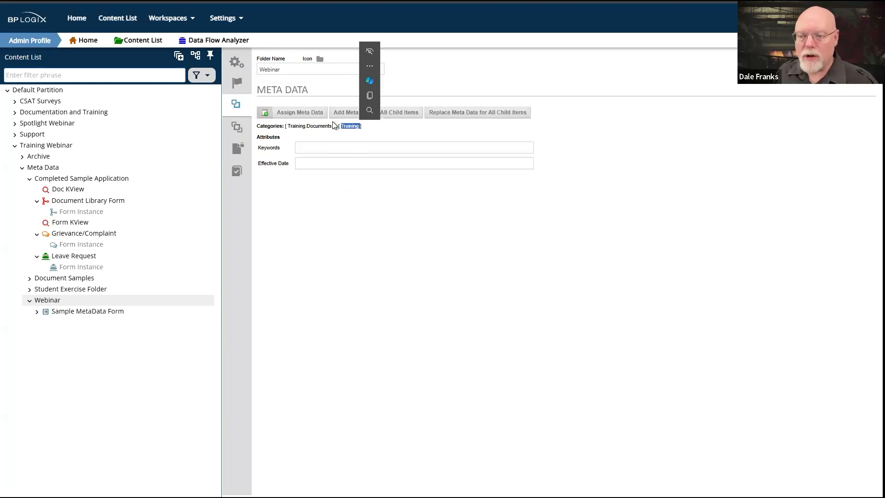
double_click(320, 126)
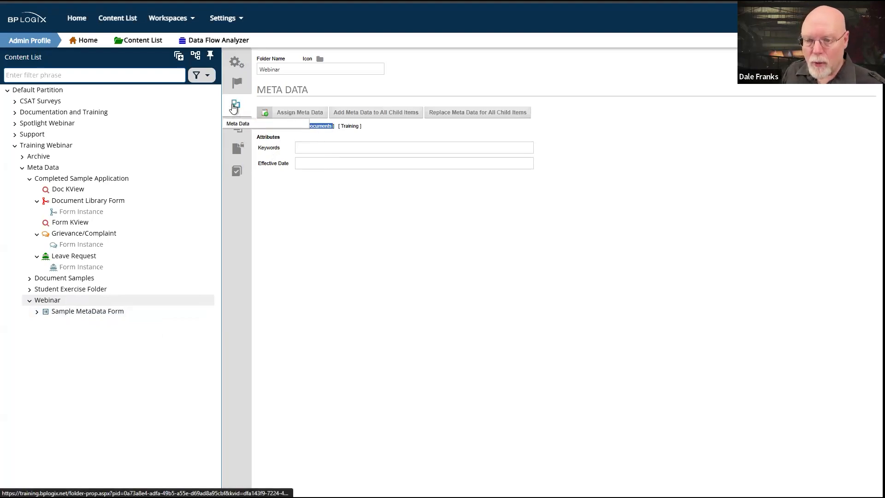
click(492, 117)
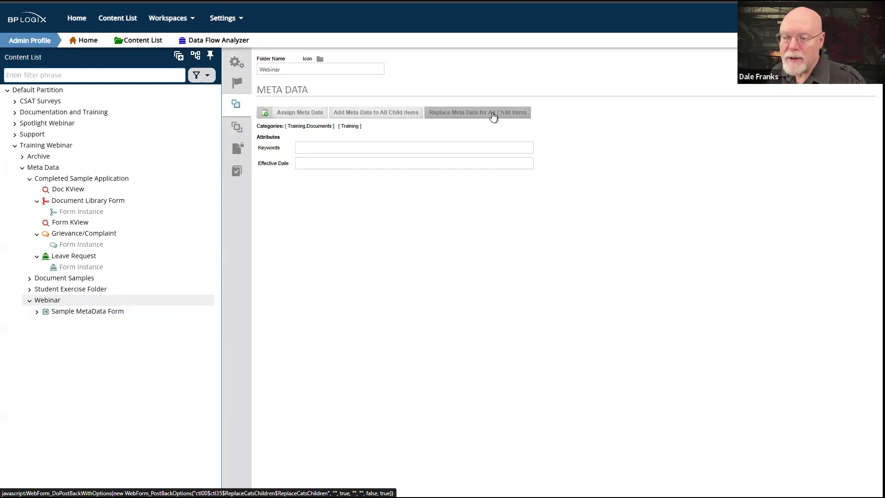
- Confirm Sample MetaData Form now has only Training Documents (Keywords, Effective Date), then return to Webinar
click(90, 310)
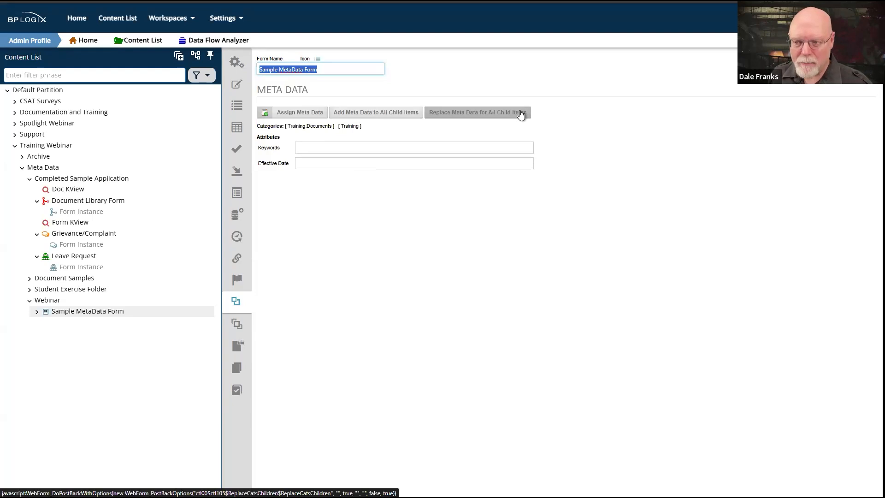
click(386, 352)
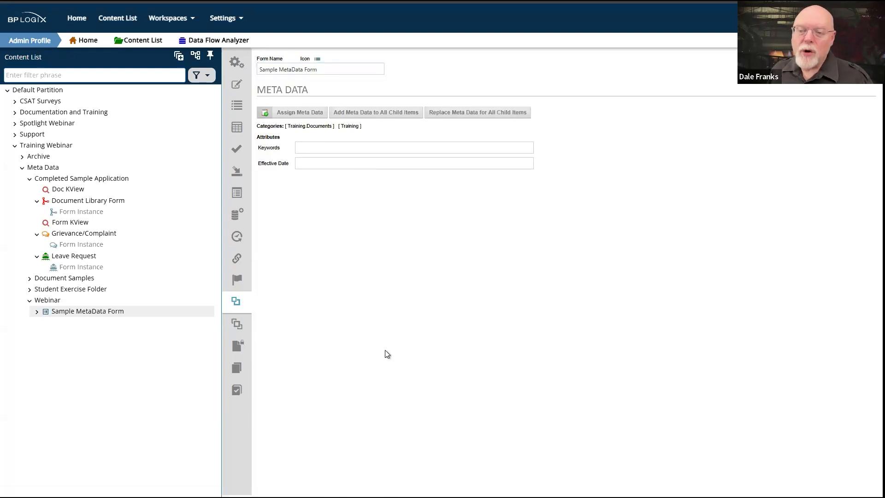
click(48, 300)
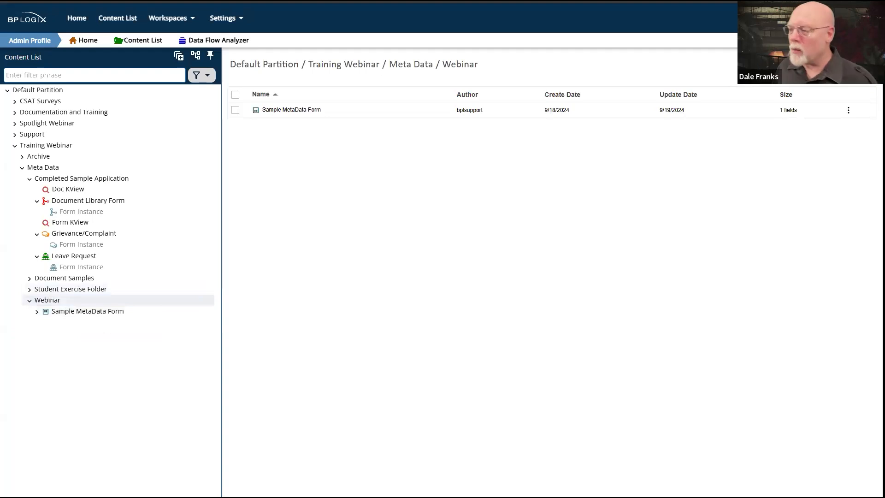
- Create a new form definition named 'Form 2' in the Webinar folder
click(848, 65)
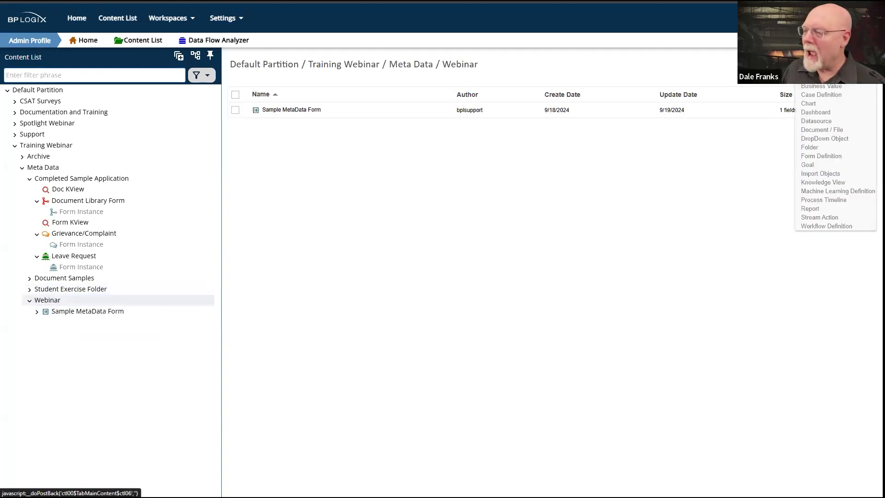
click(843, 158)
click(285, 102)
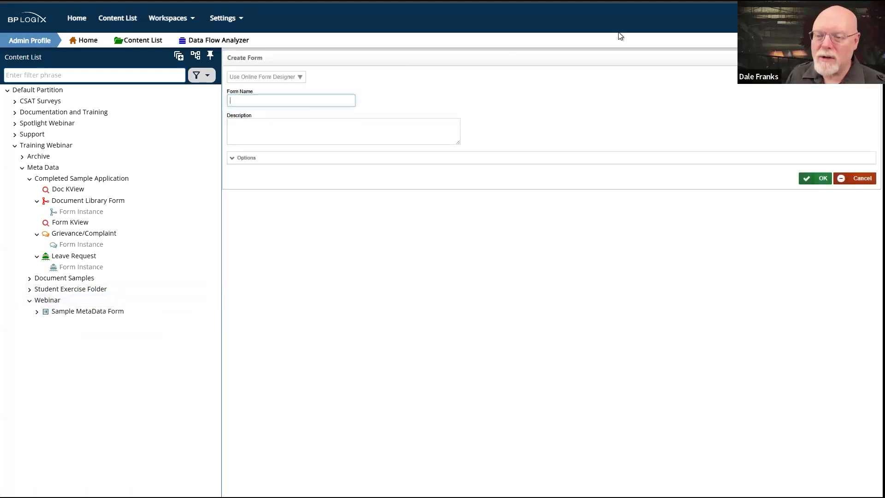
text(Form 2)
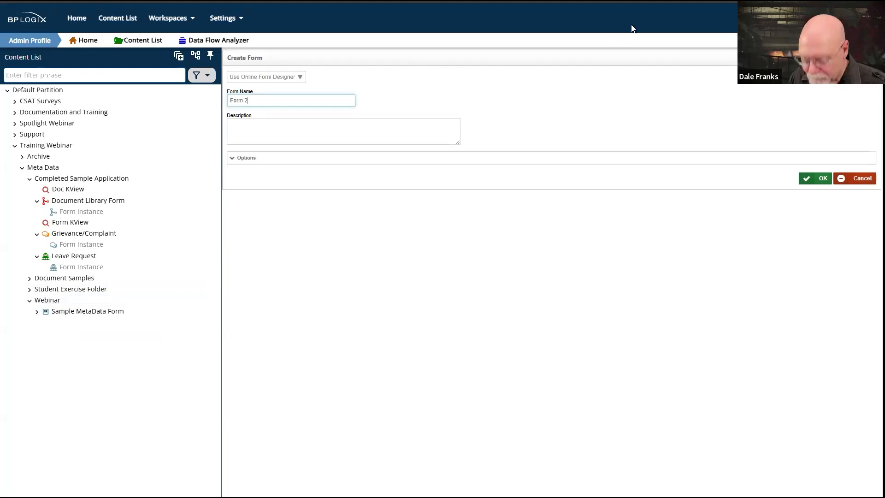
click(822, 181)
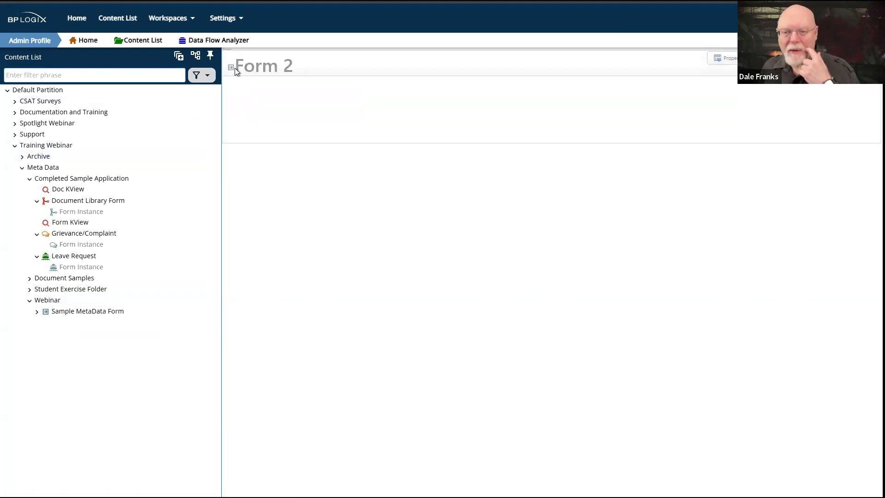
- View Form 2's inherited Training Documents metadata, then return to the Webinar folder
click(64, 302)
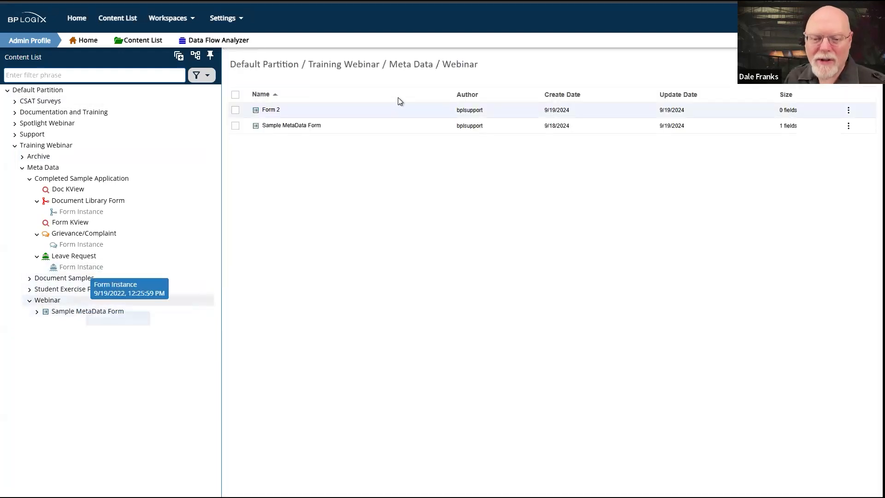
click(270, 109)
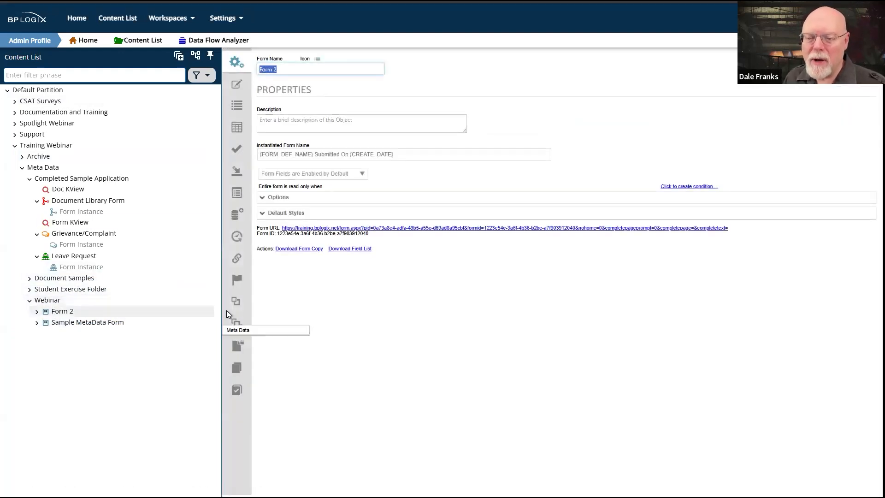
click(236, 302)
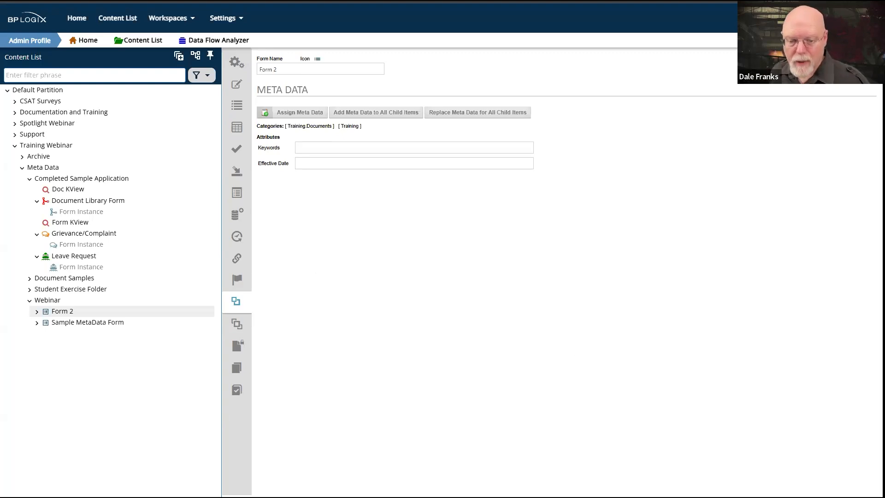
mouse_move(856, 69)
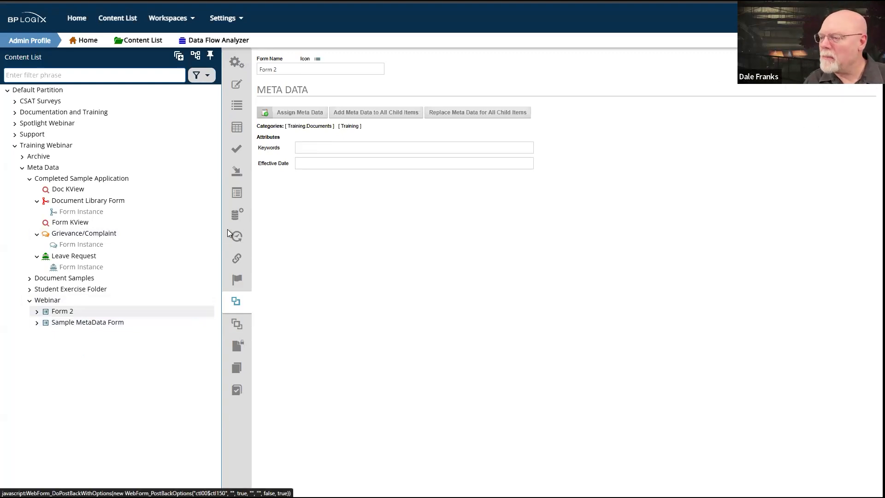
click(49, 301)
- Delete Form 2 from the Webinar folder
click(235, 111)
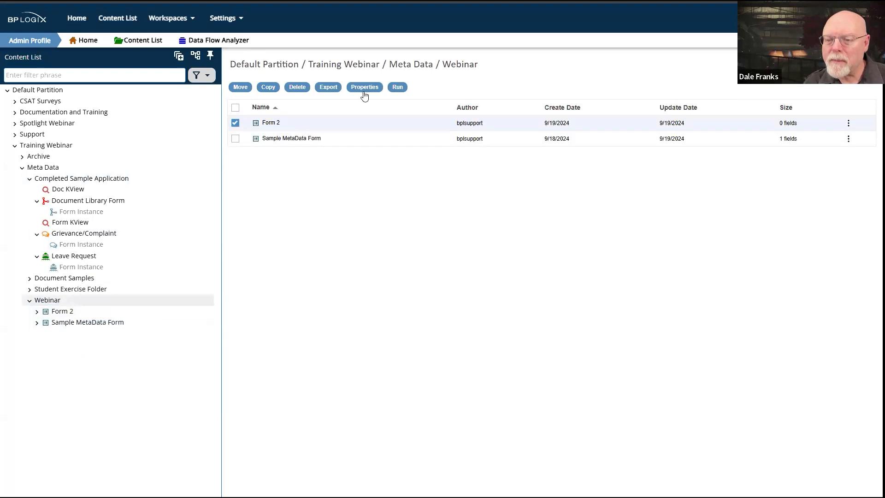
click(295, 87)
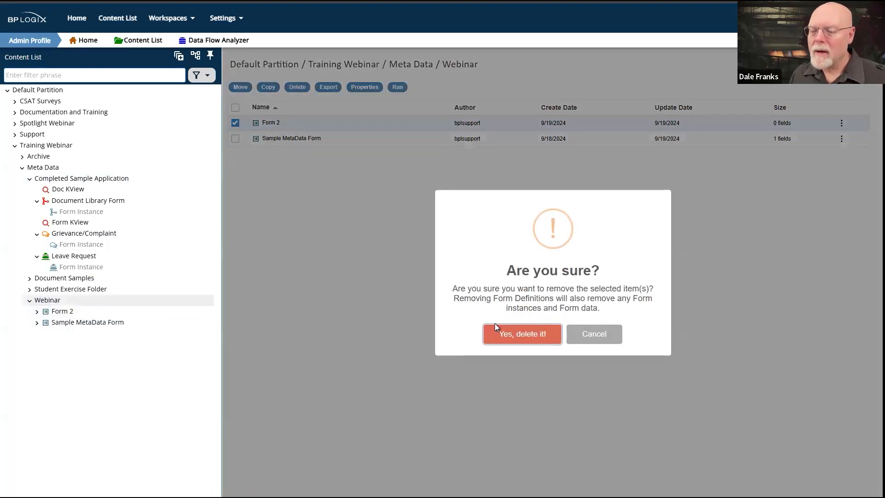
click(507, 333)
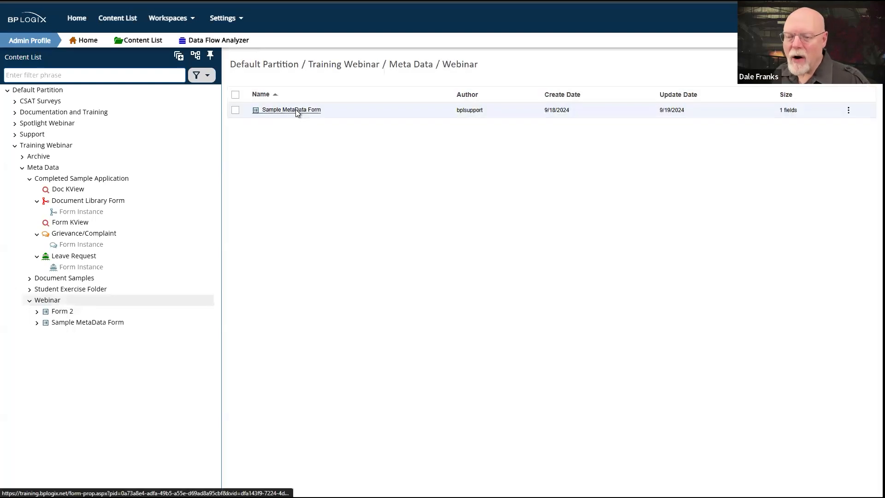
- Open the Sample MetaData Form's metadata, showing empty Keywords and Effective Date attributes
click(296, 110)
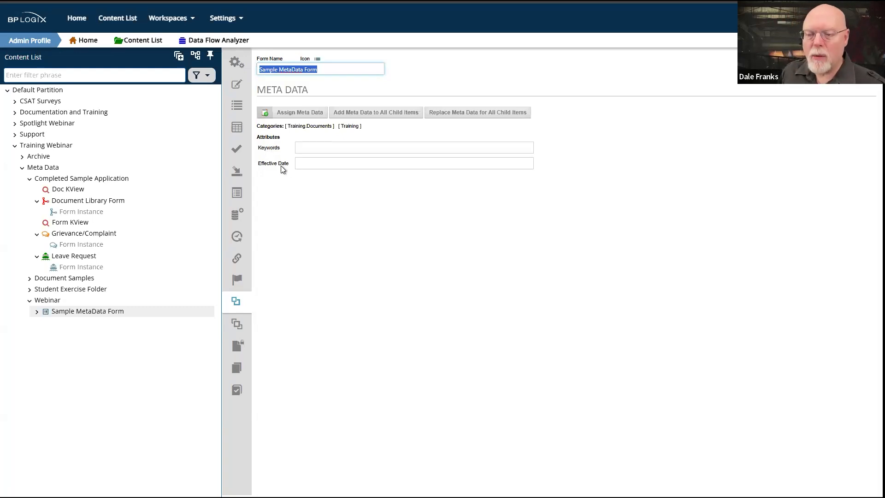
click(317, 164)
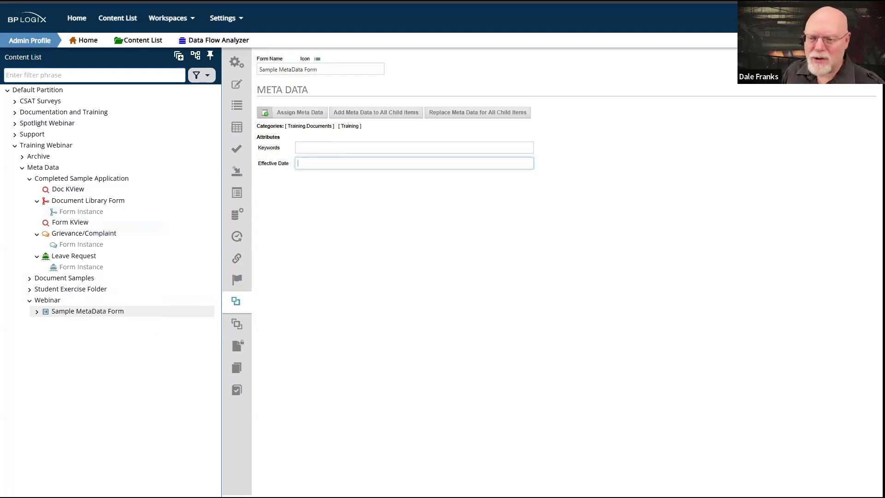
click(231, 19)
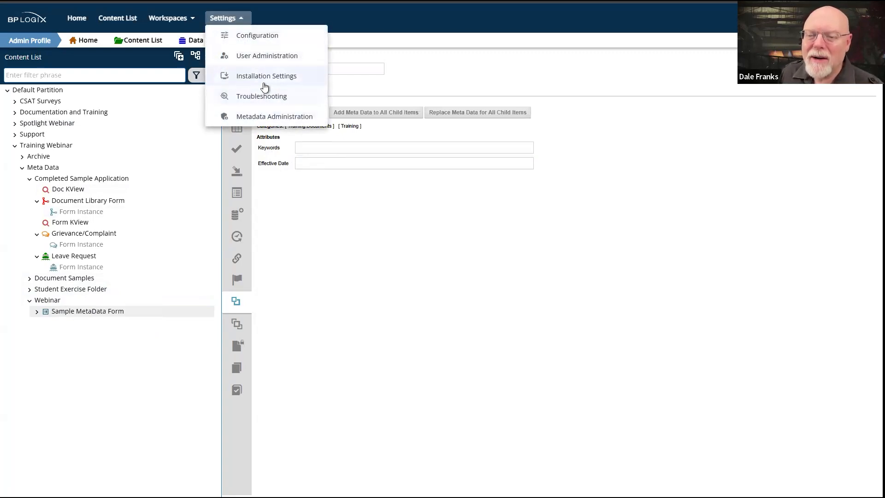
click(265, 117)
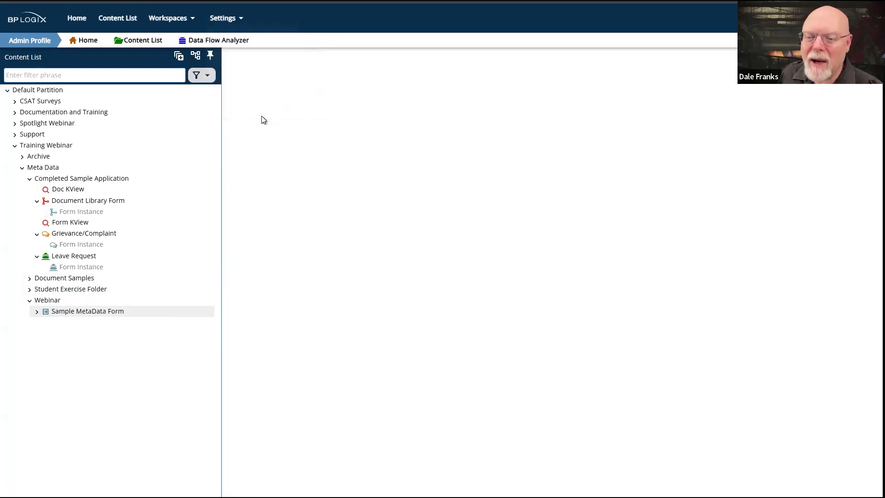
click(266, 110)
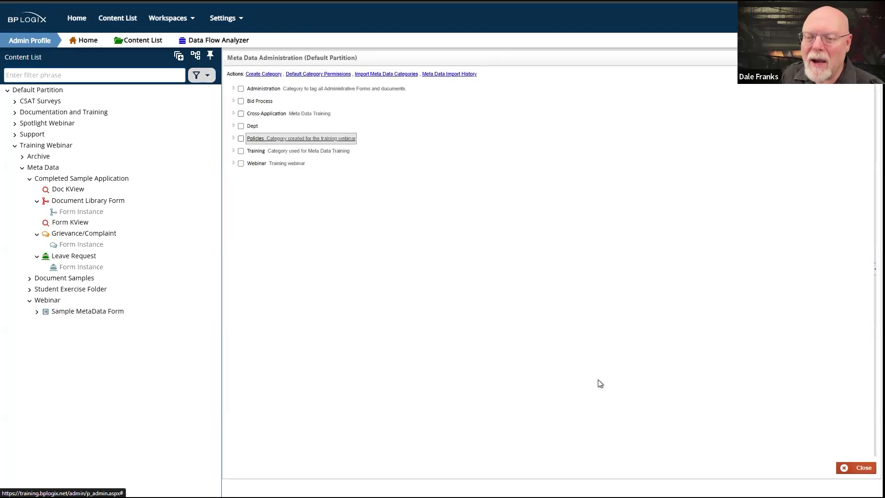
click(261, 151)
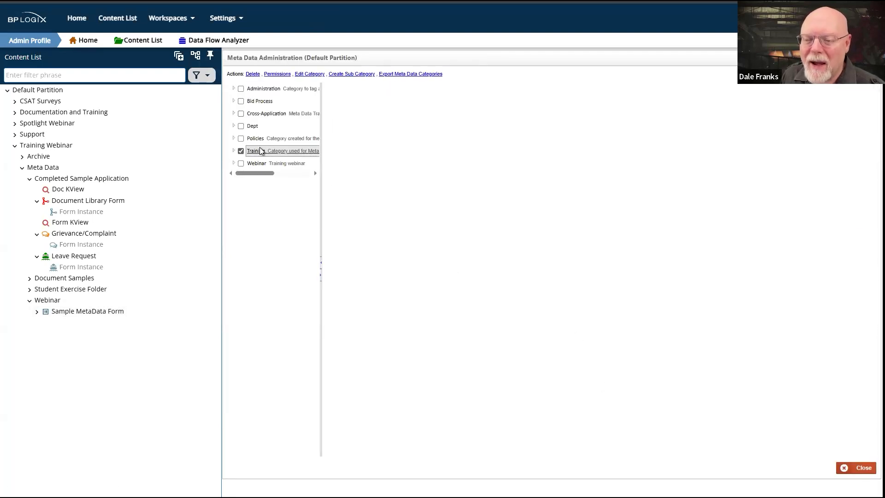
click(234, 152)
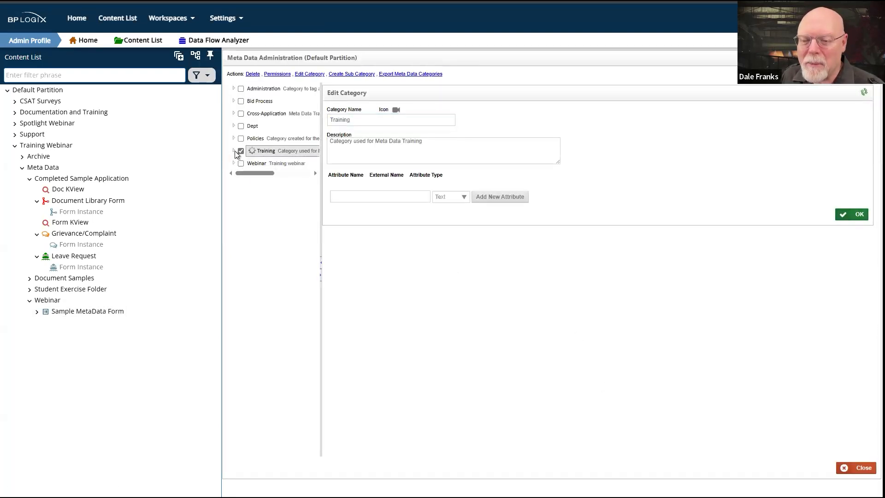
click(243, 164)
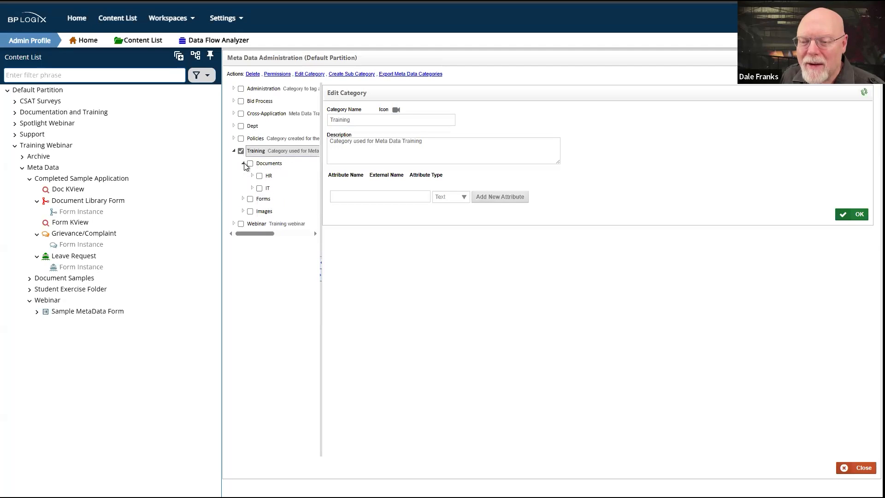
click(269, 164)
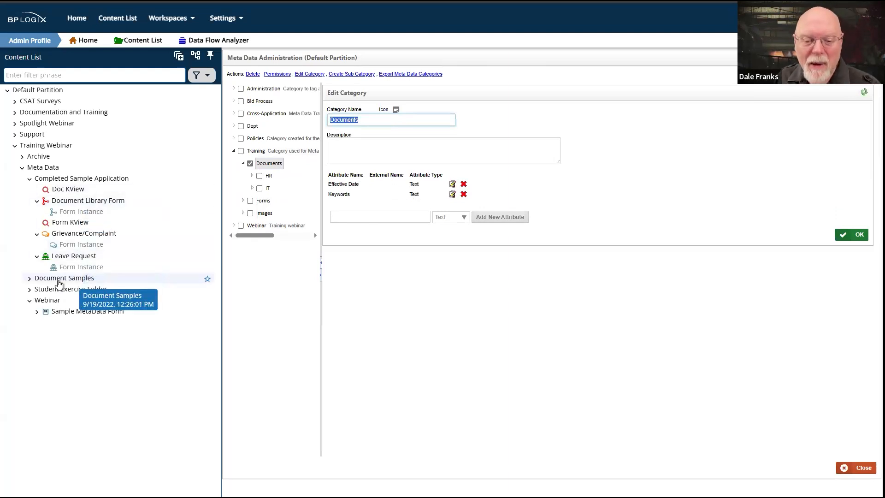
click(65, 316)
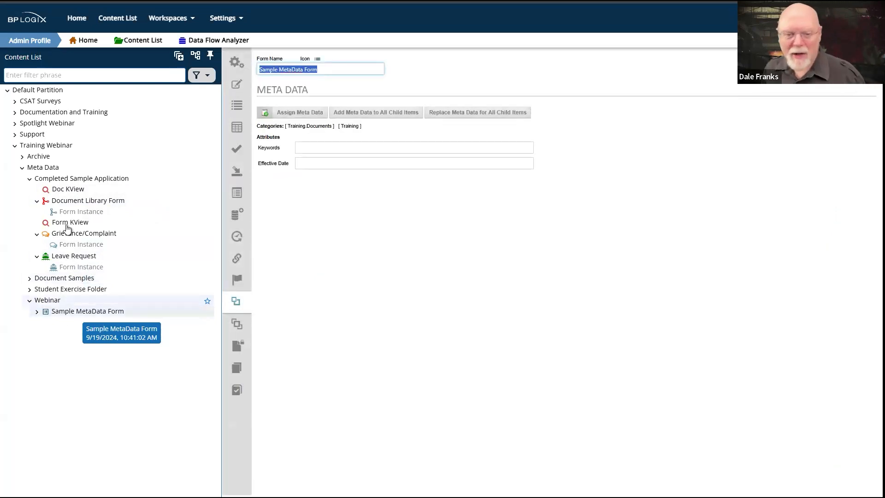
- Inspect the Document Library Form's Effective Date field, then return to the Sample MetaData Form's Properties
click(75, 204)
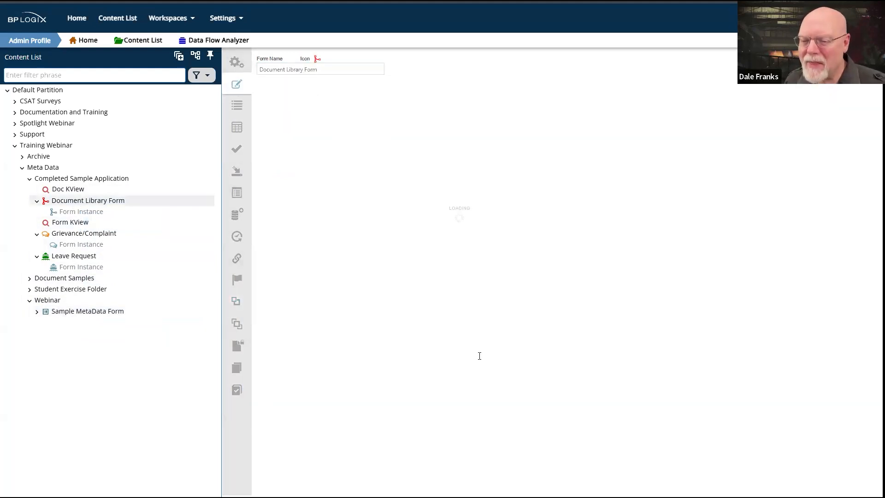
click(273, 245)
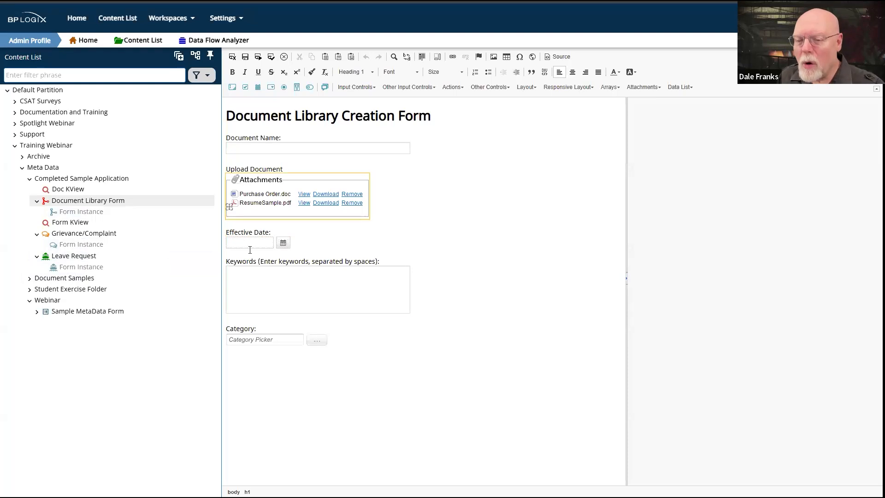
click(58, 316)
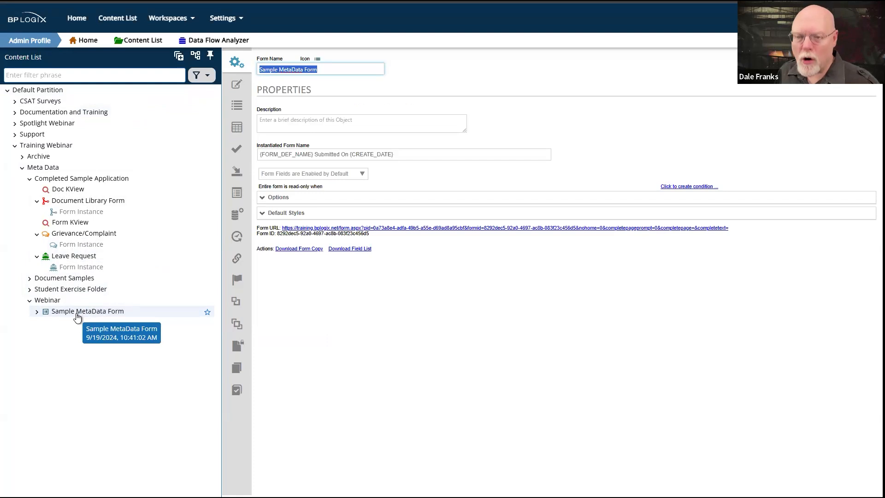
- In the form editor, rename the text box from Input1 to 'Keywords'
click(237, 86)
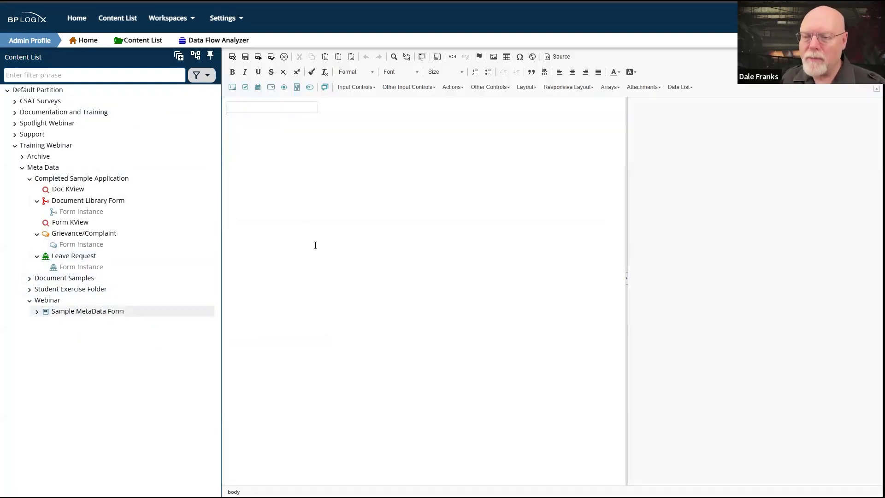
click(317, 111)
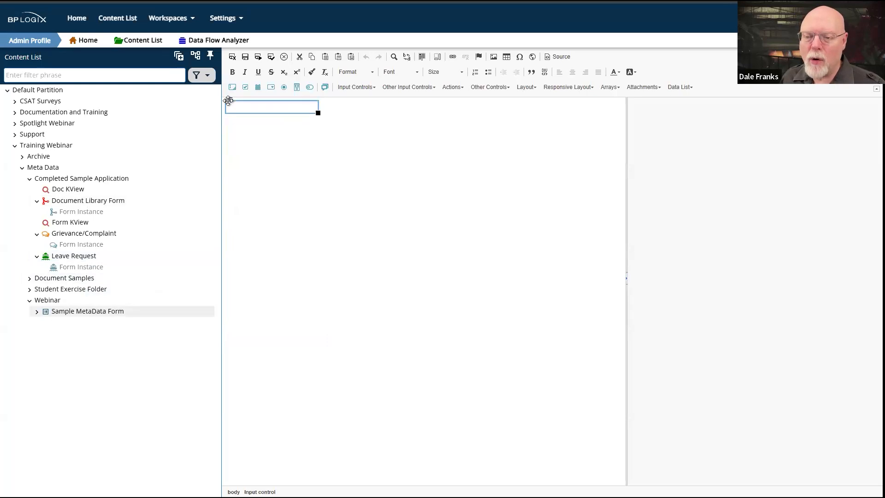
click(719, 152)
double_click(721, 152)
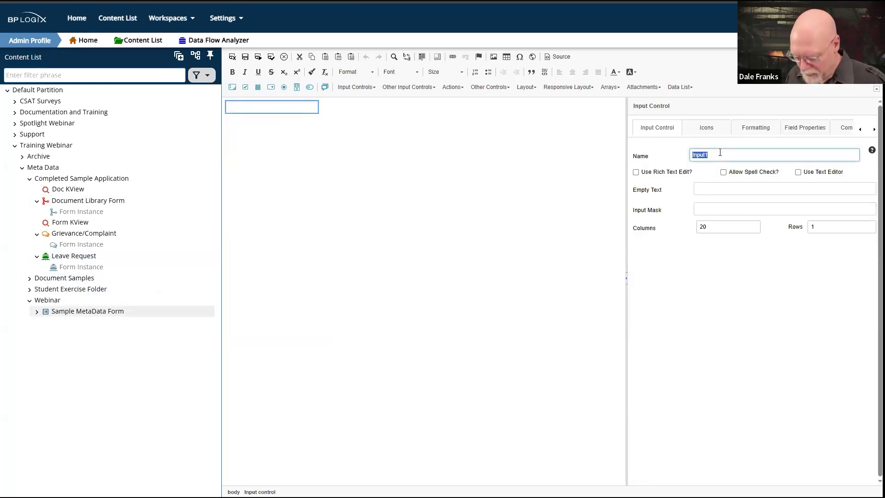
text(Key)
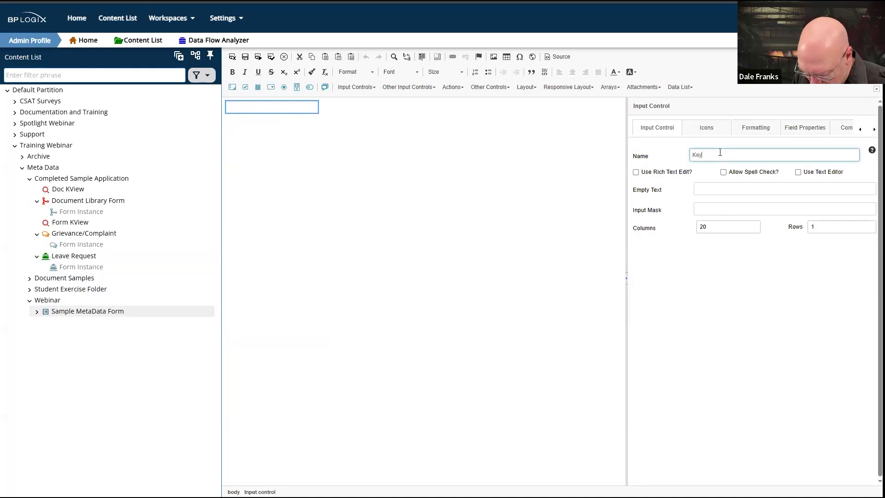
text(words)
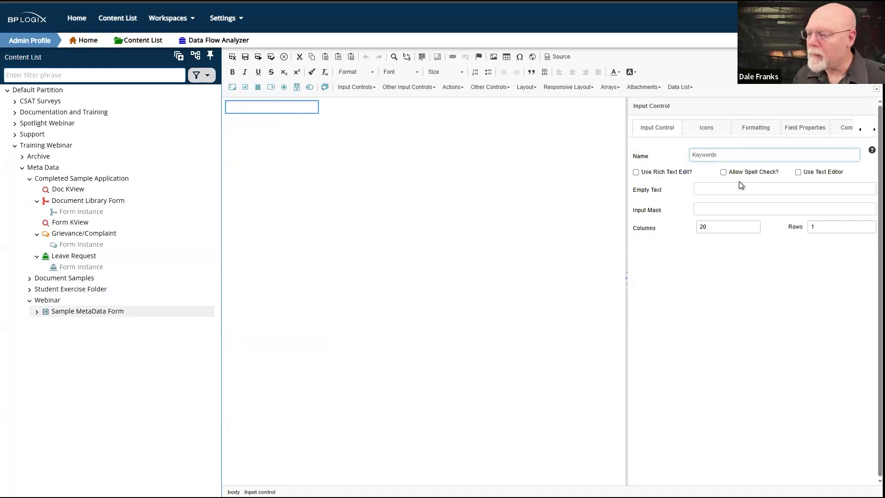
- Open the text box's Field Properties and bring up the Link to Attribute chooser
click(810, 134)
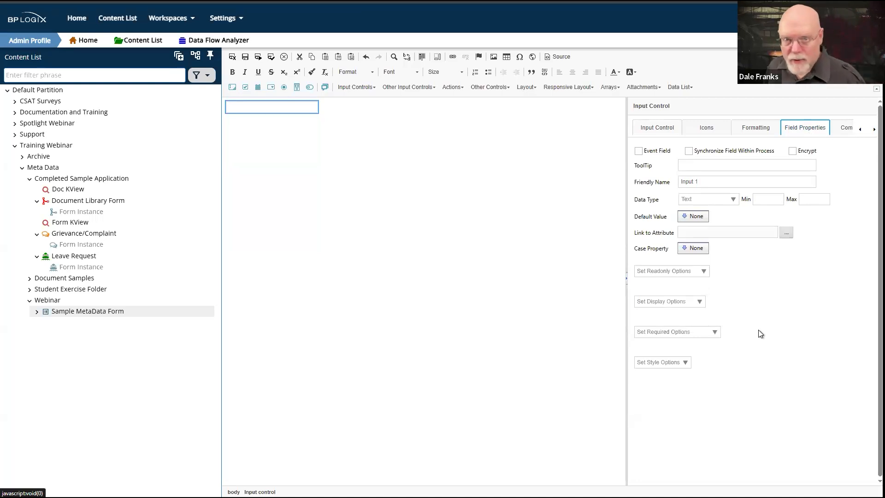
click(674, 233)
drag(674, 233, 633, 234)
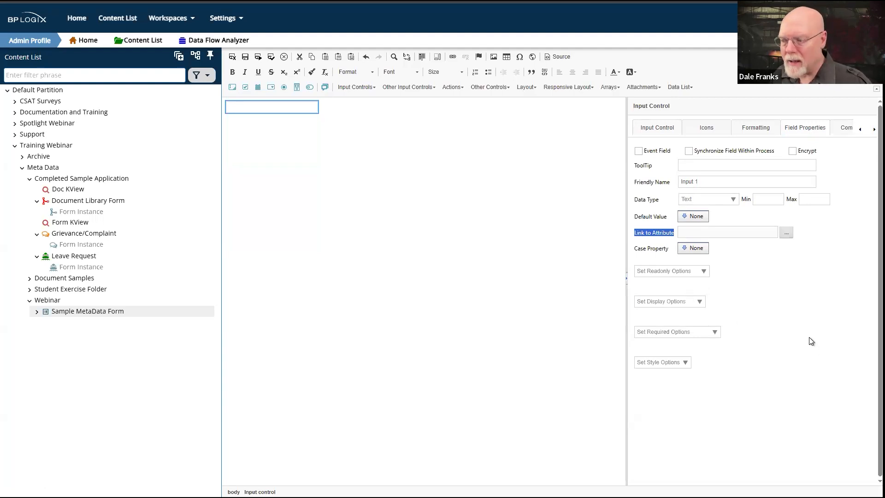
click(787, 234)
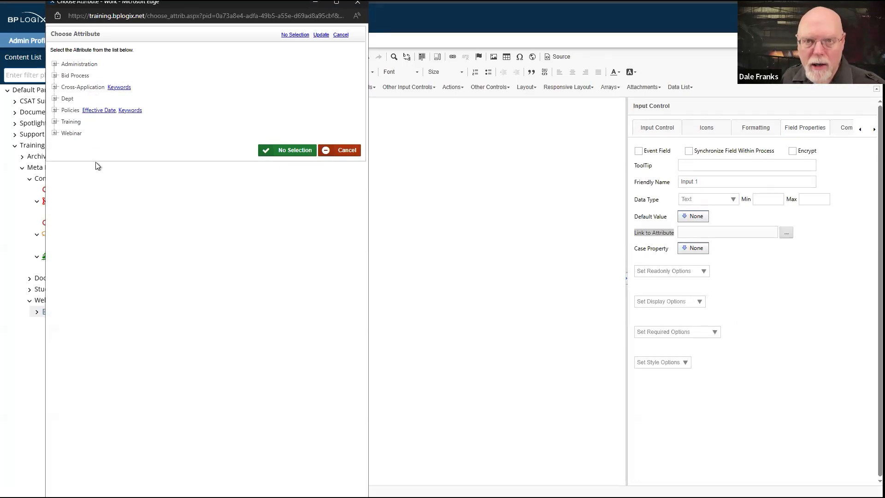
- Expand Training and pick the Documents category's Keywords attribute for the field
click(55, 122)
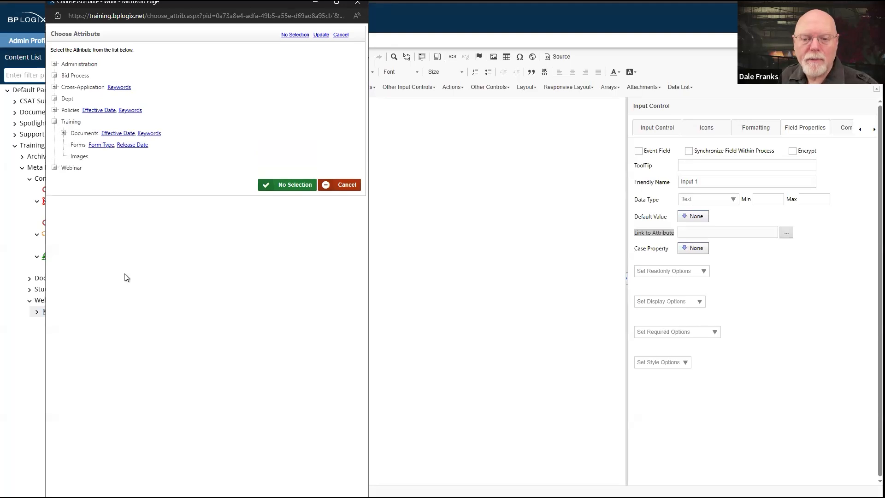
click(154, 134)
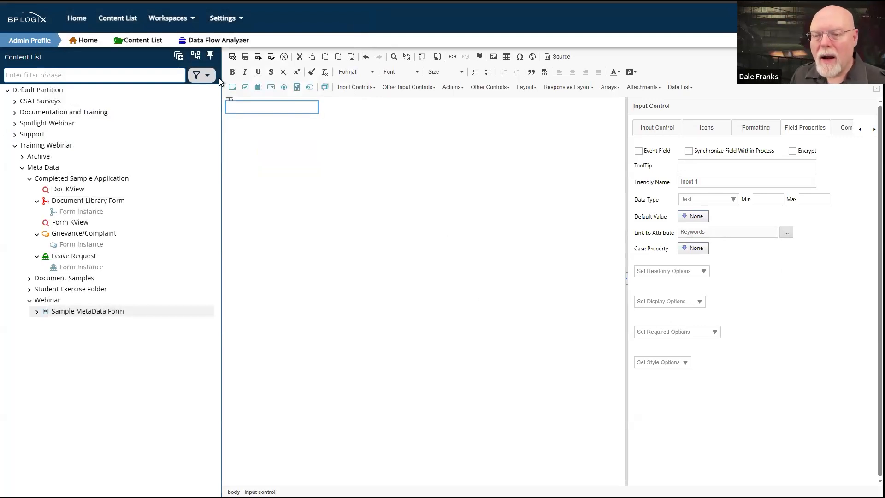
- Save and close the form, then reopen its layout and the text box's field properties
click(233, 60)
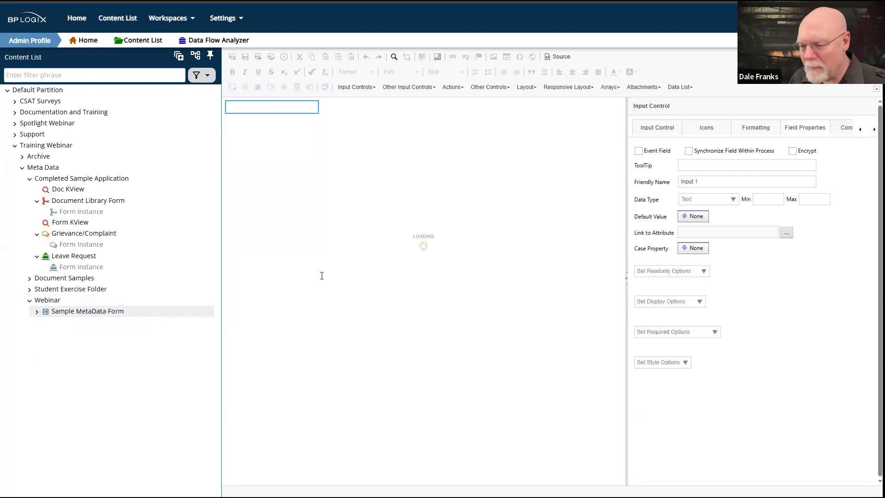
click(99, 312)
click(238, 85)
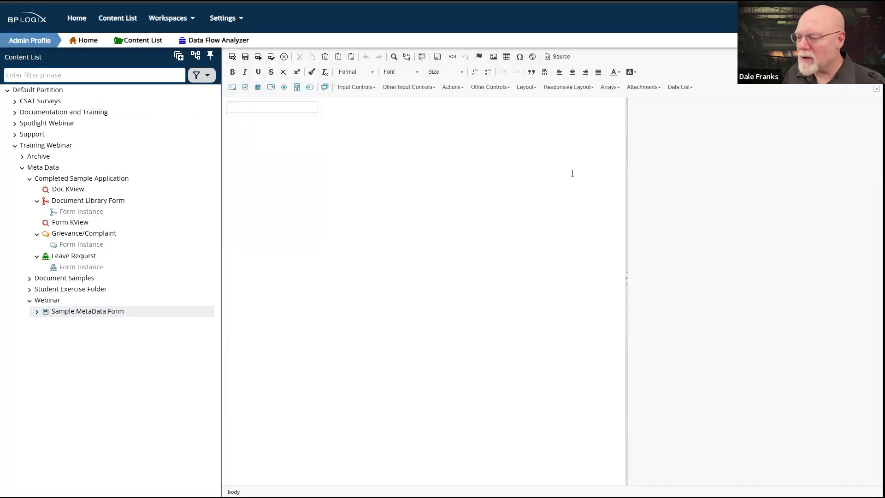
click(267, 106)
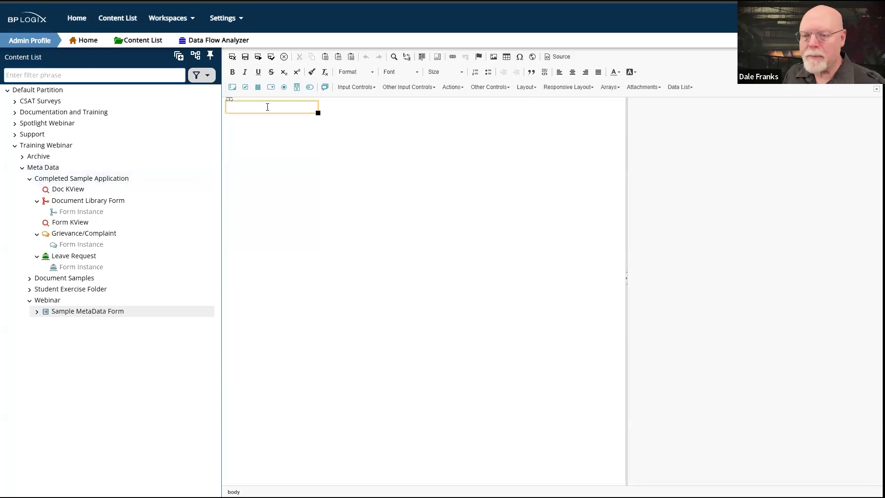
click(227, 99)
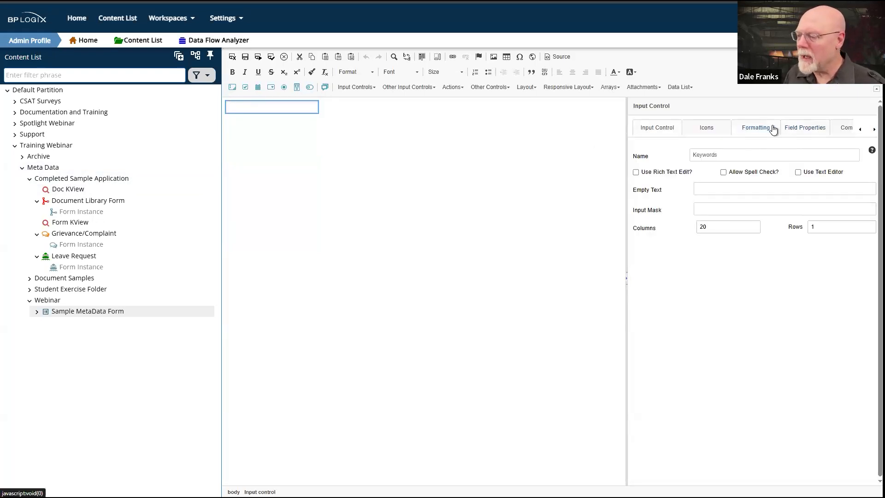
click(818, 127)
- Clear the text box's Link to Attribute with No Selection, then save and close the form
click(786, 232)
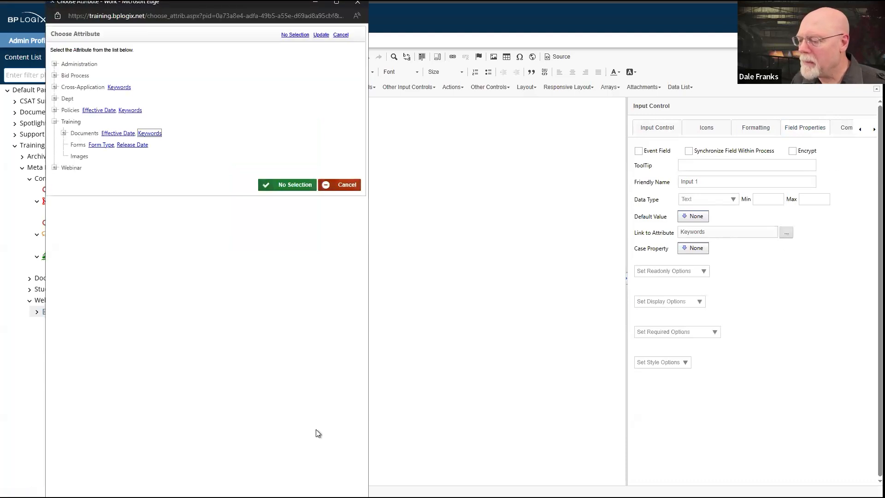
click(300, 185)
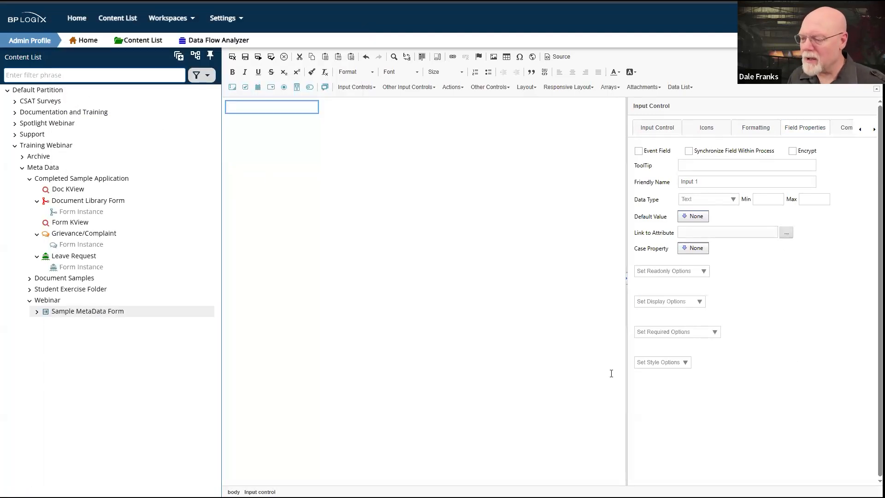
click(232, 59)
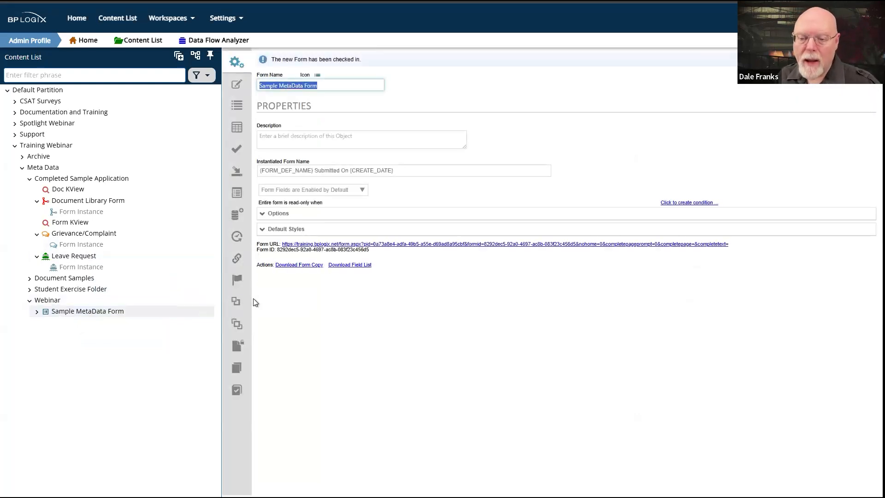
- Open the Sample MetaData Form's Meta Data page, where Keywords and Effective Date are still empty
click(240, 304)
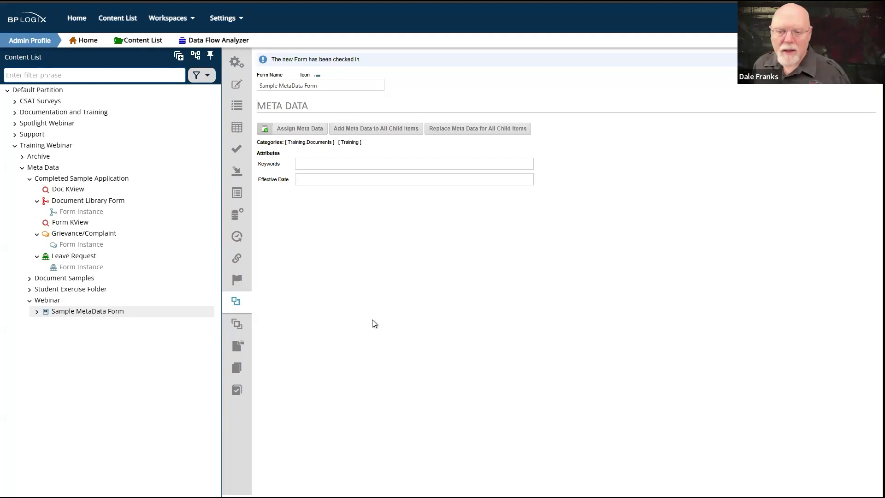
double_click(322, 143)
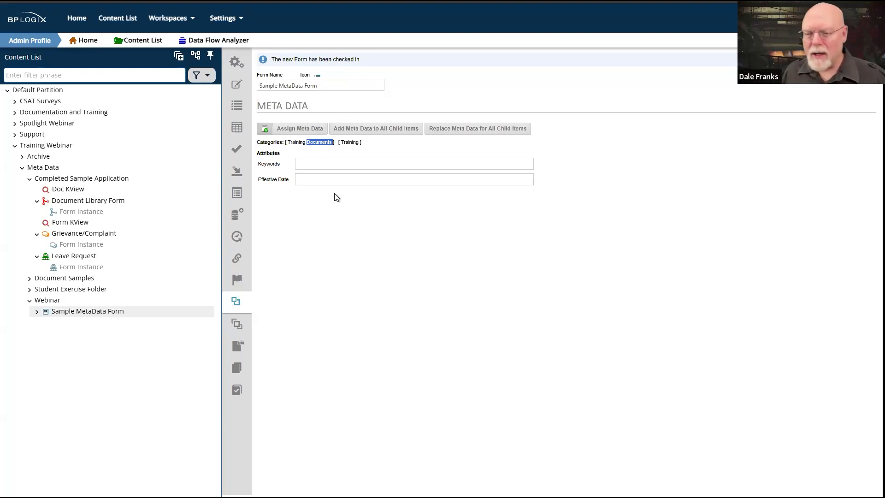
click(318, 144)
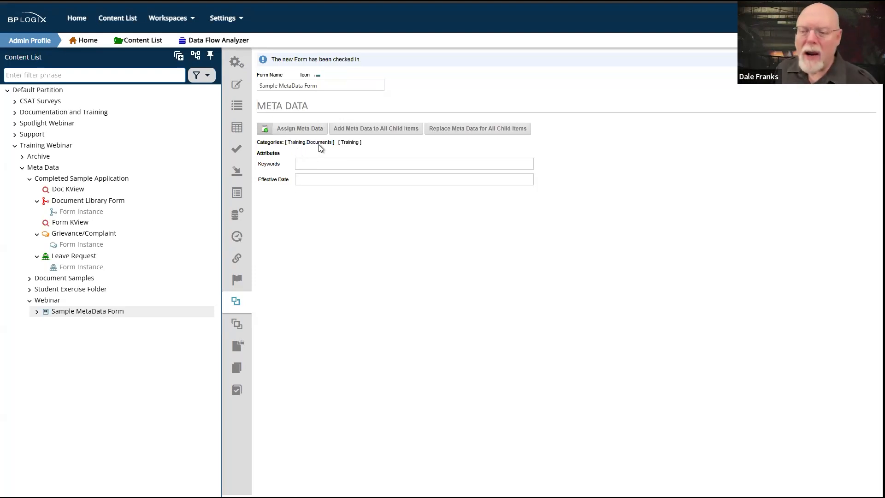
double_click(319, 143)
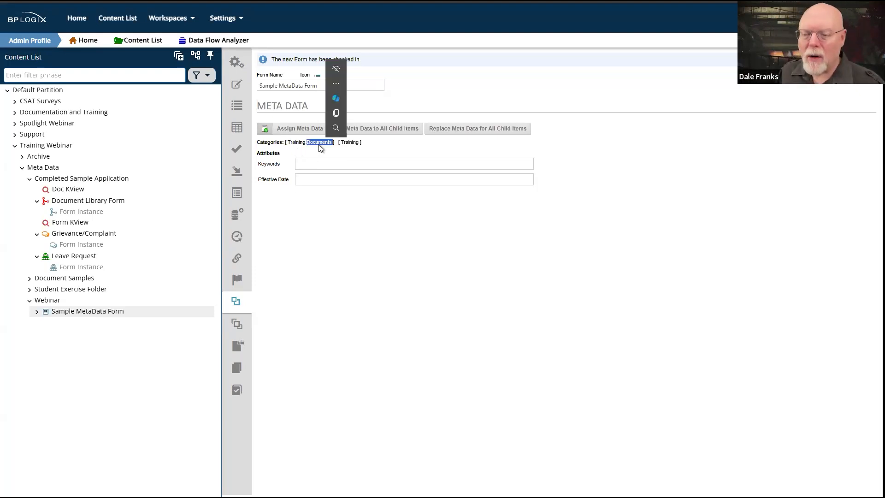
double_click(295, 143)
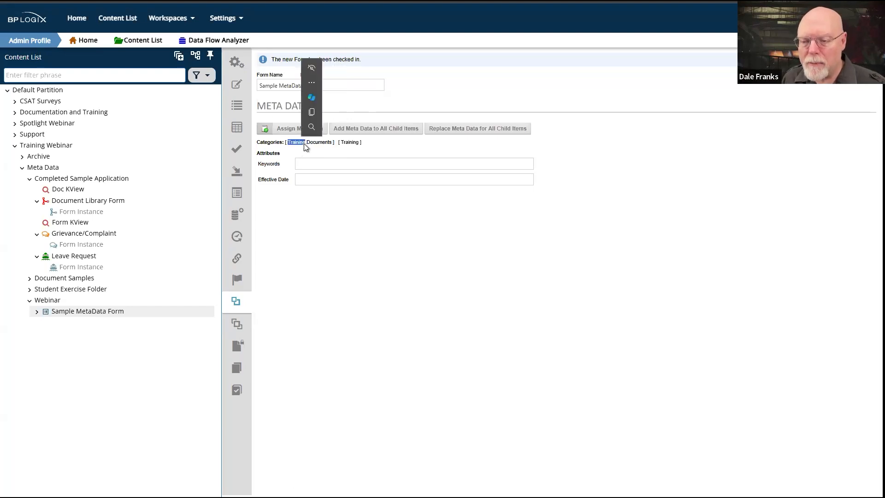
double_click(316, 142)
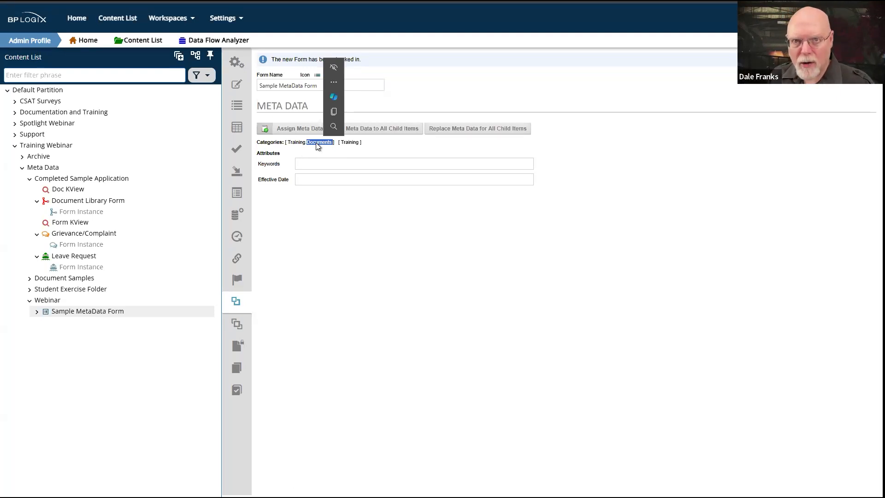
double_click(350, 142)
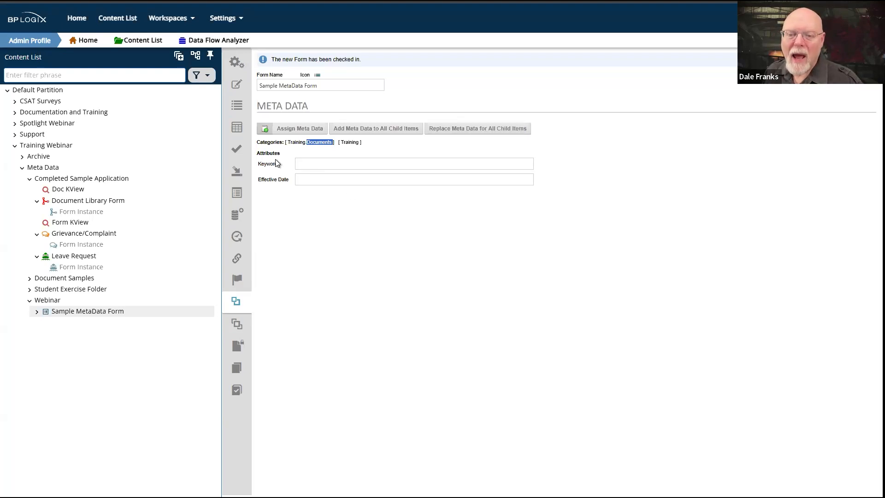
- Assign no metadata, leaving Training and its Documents subcategory unticked
click(281, 130)
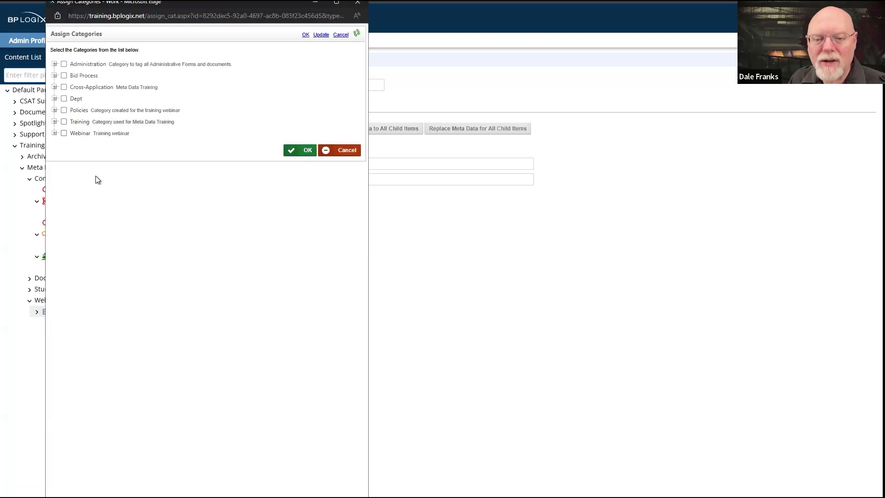
click(53, 122)
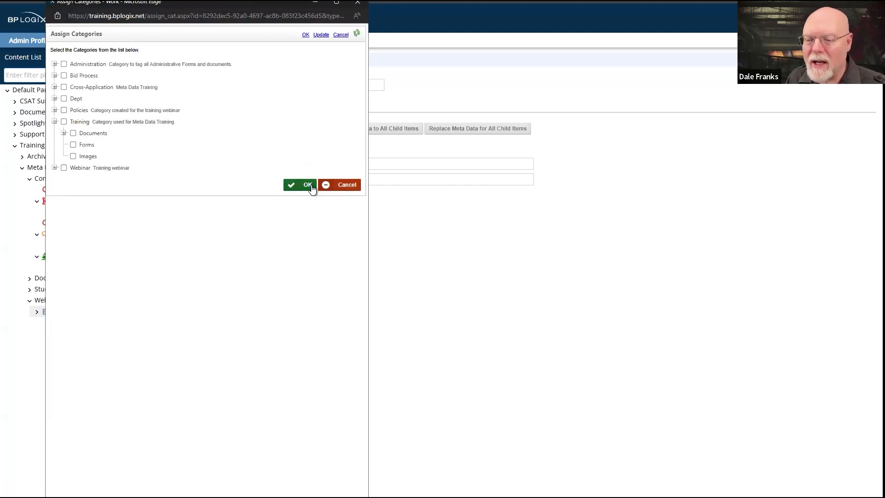
click(73, 133)
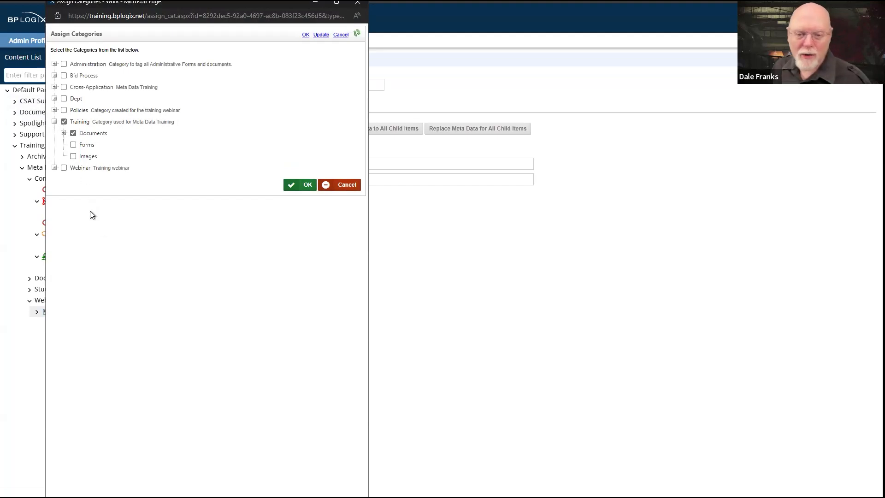
click(64, 122)
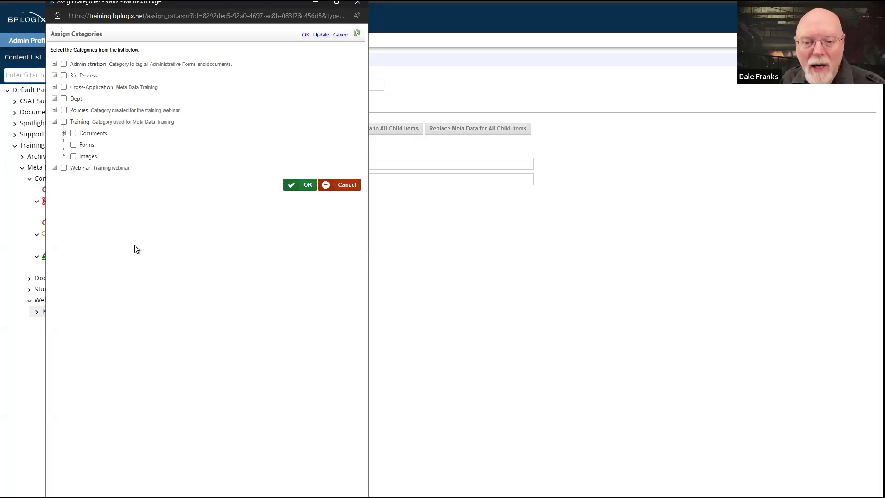
click(73, 133)
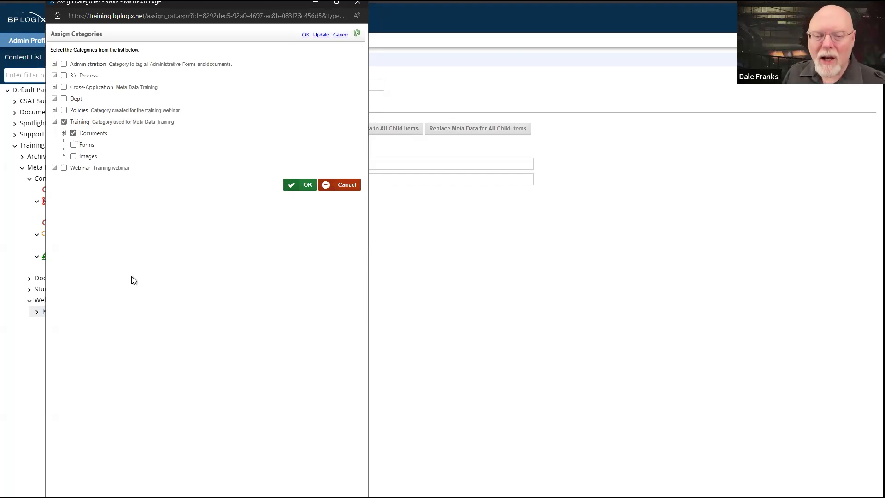
click(64, 122)
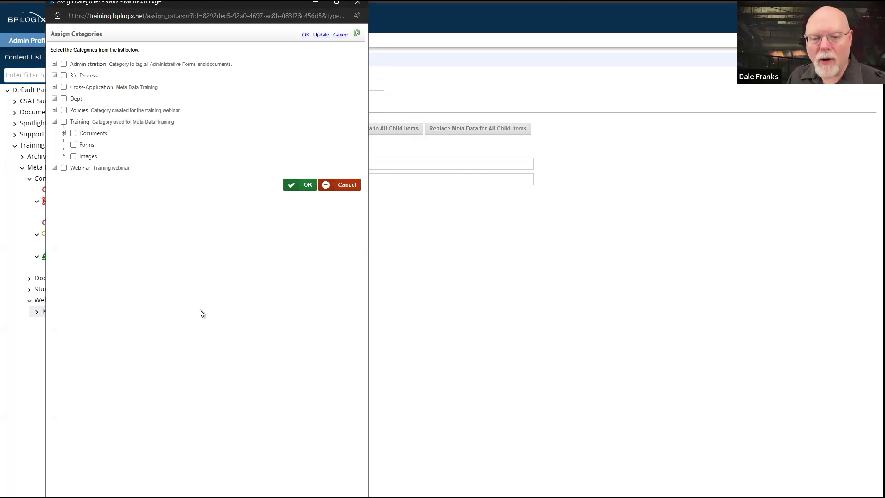
click(306, 187)
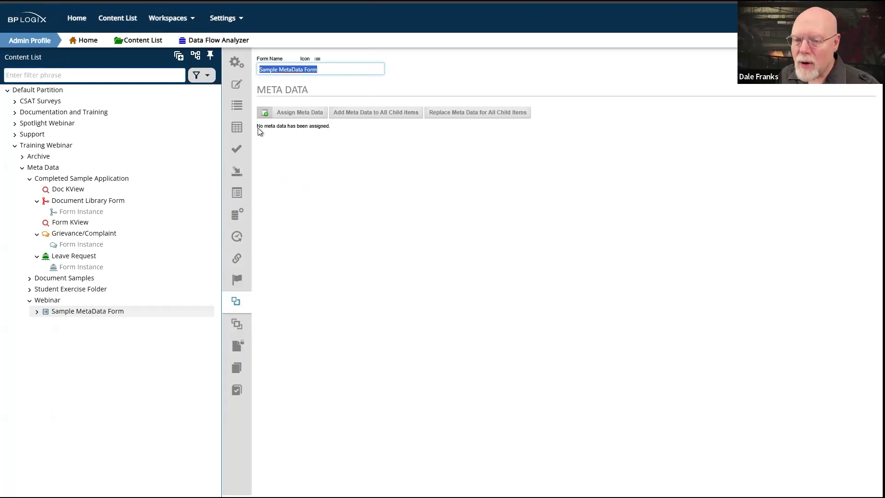
- Delete the Input1 control so only the Keywords text box remains on the form
click(237, 106)
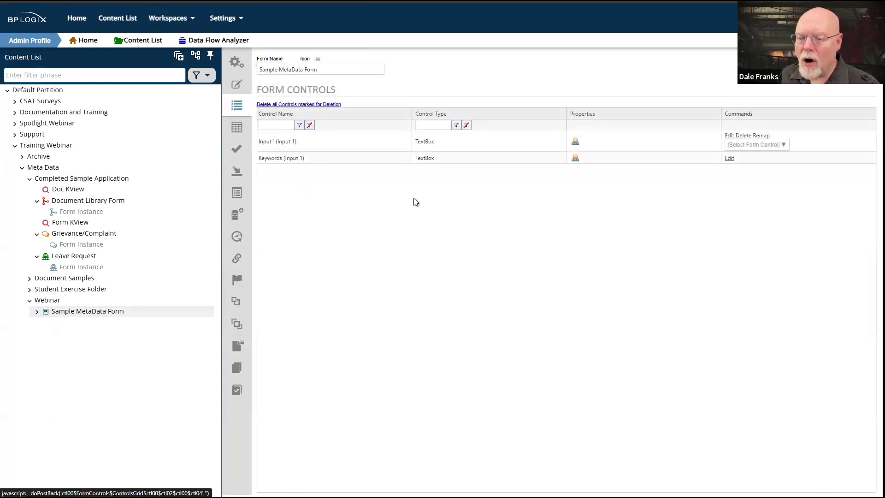
click(275, 159)
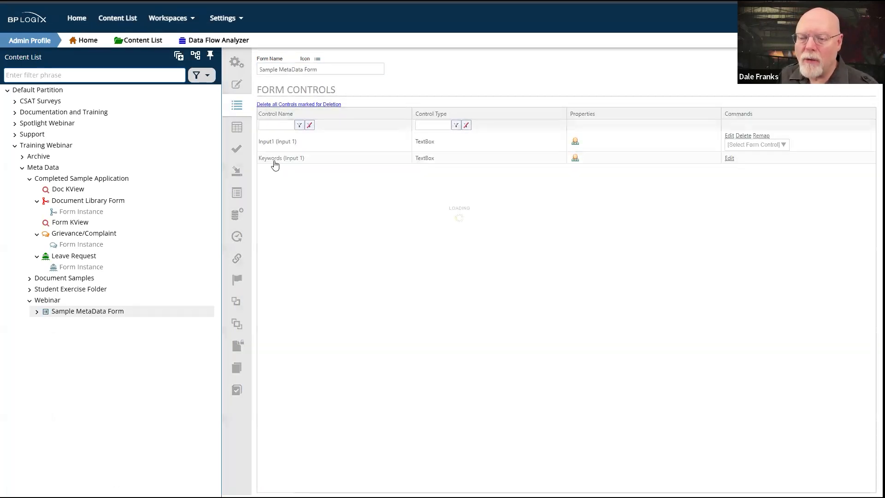
click(738, 137)
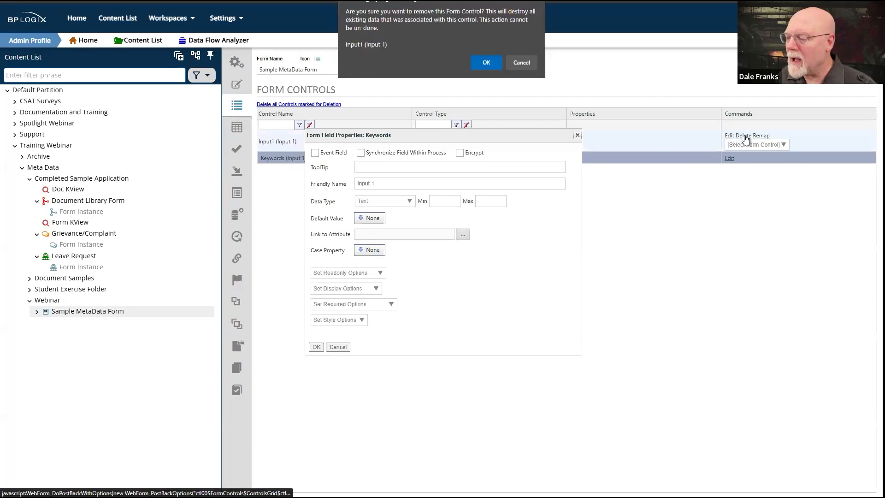
click(483, 64)
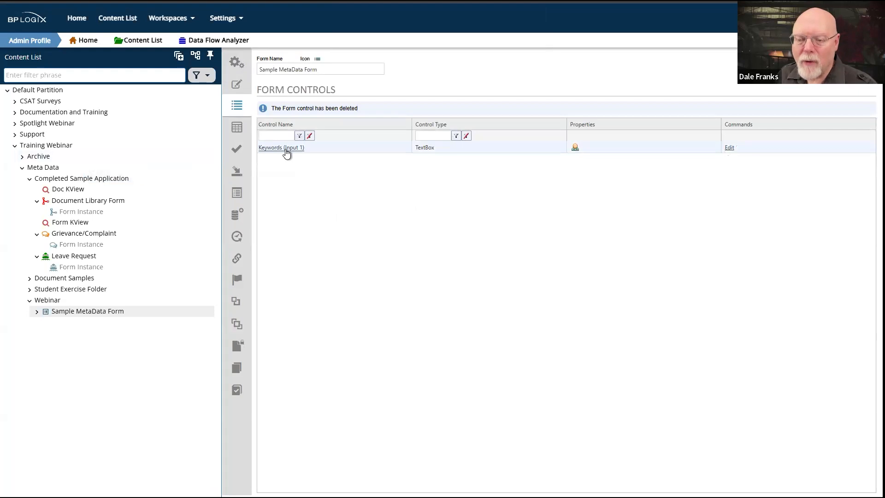
click(285, 148)
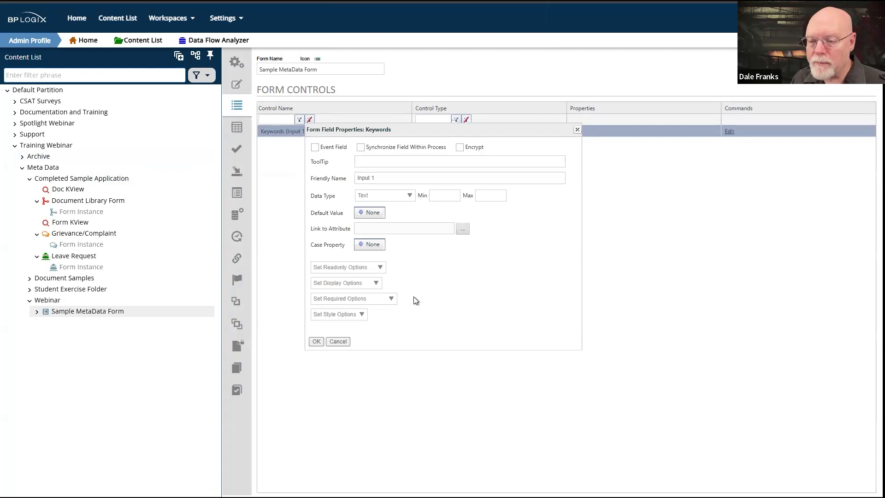
click(577, 130)
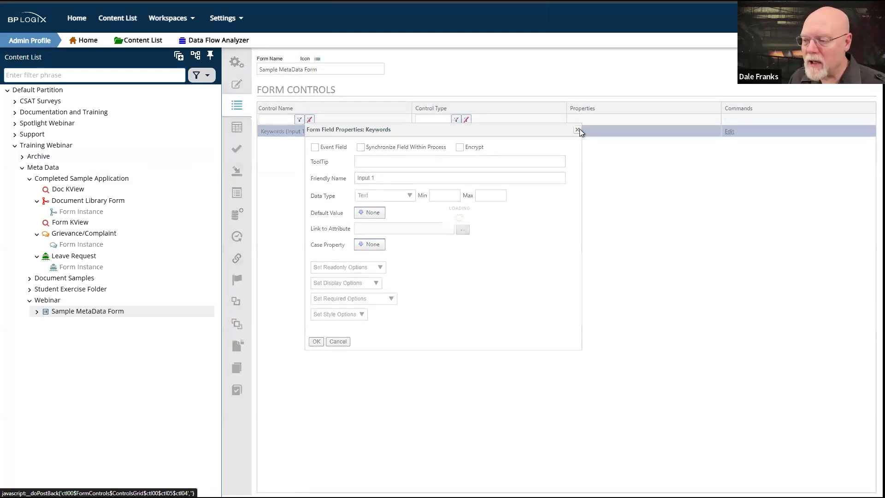
- Run the Sample MetaData Form from the Webinar folder
click(812, 95)
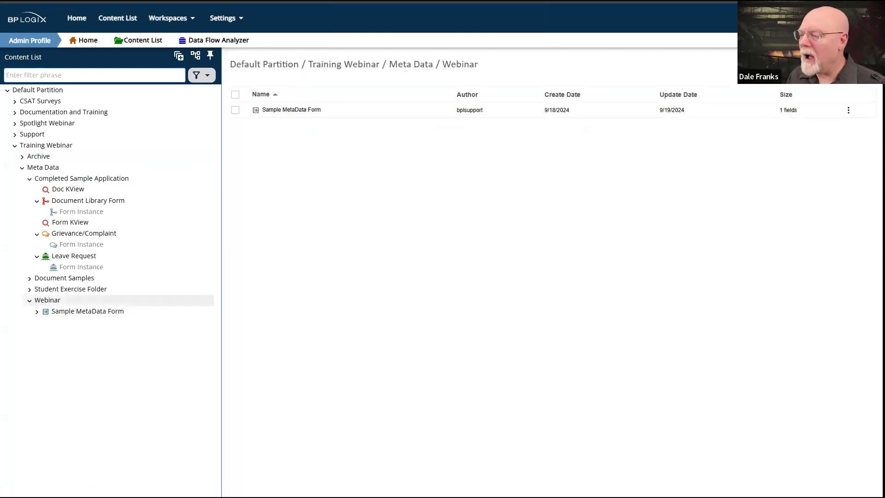
click(235, 109)
click(396, 88)
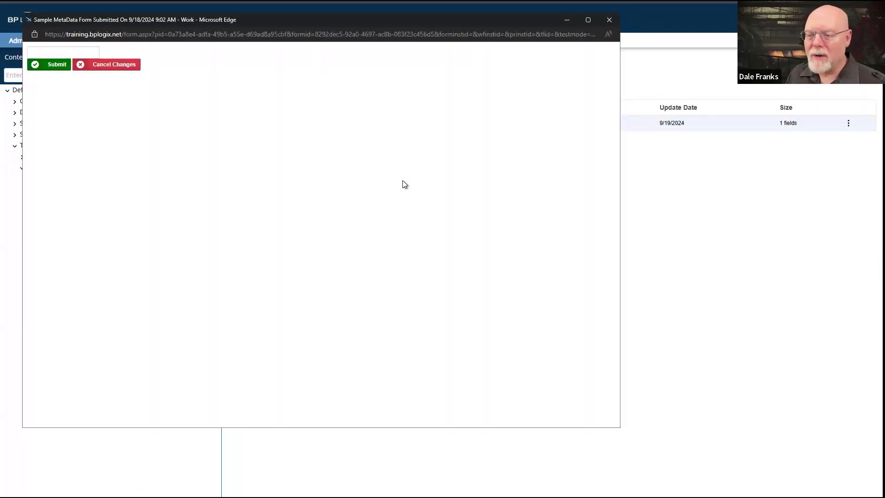
- Enter 'sdfgsdfg' in the form's text box and submit it
click(72, 52)
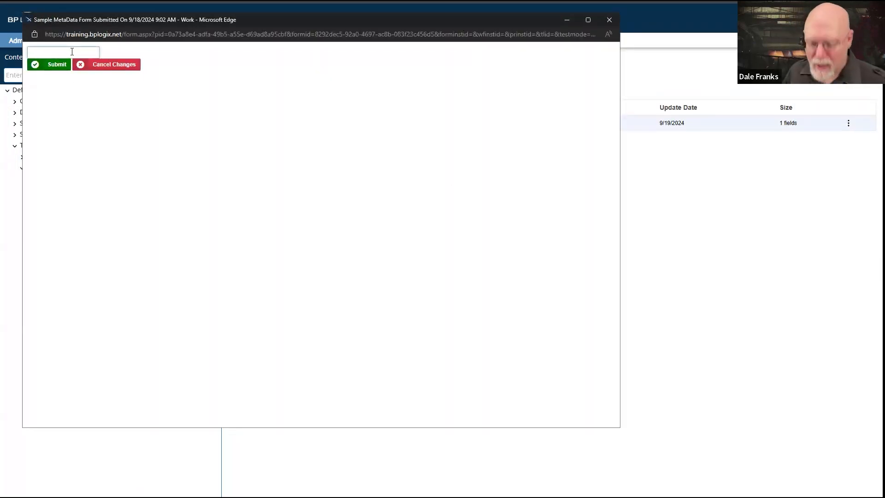
text(sdfg)
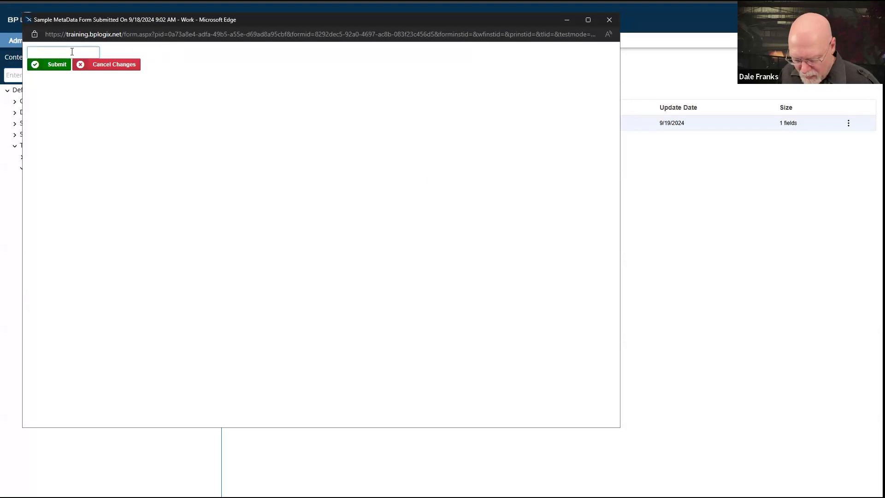
text(sdfg)
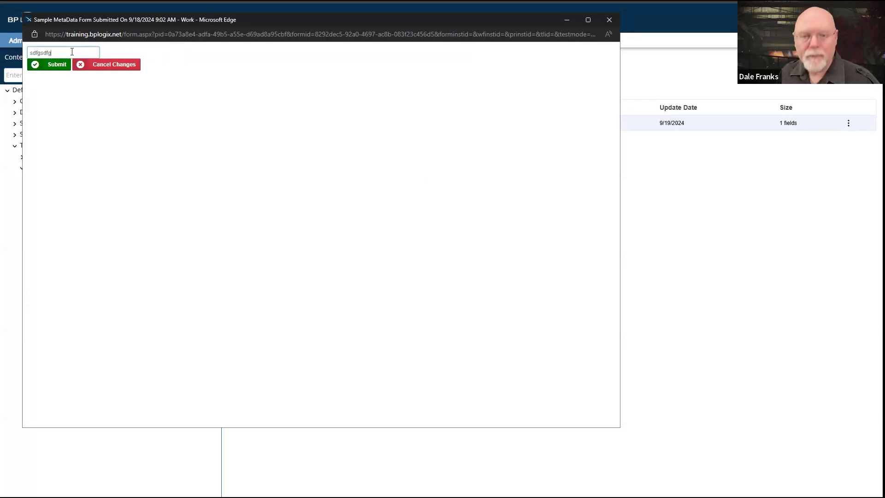
click(53, 67)
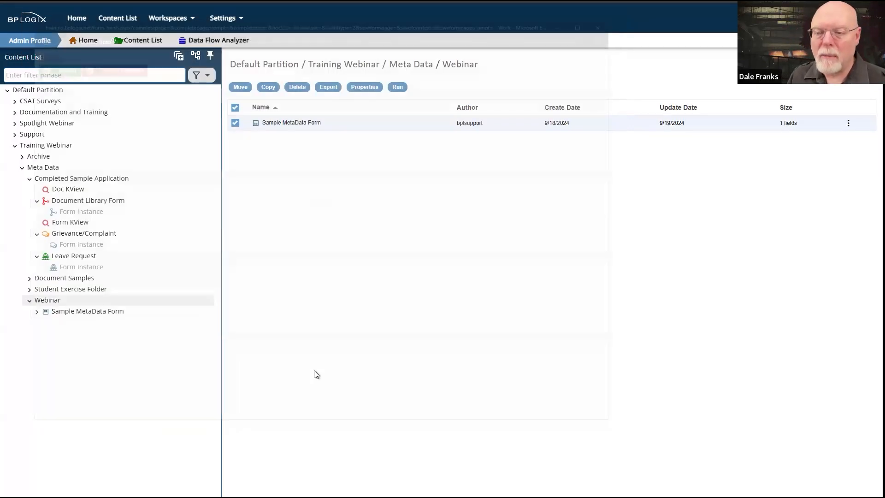
- Inspect the earlier submission's properties, confirming its Meta Data shows nothing assigned
click(37, 311)
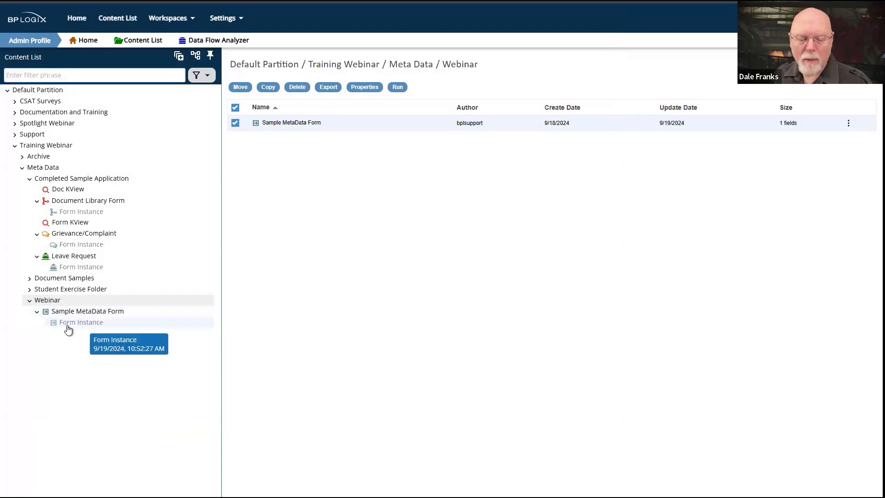
click(69, 329)
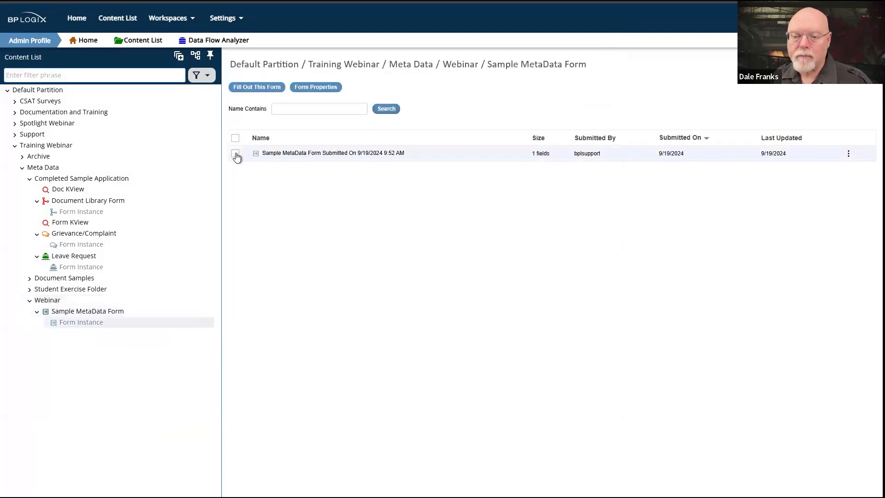
click(235, 154)
click(315, 88)
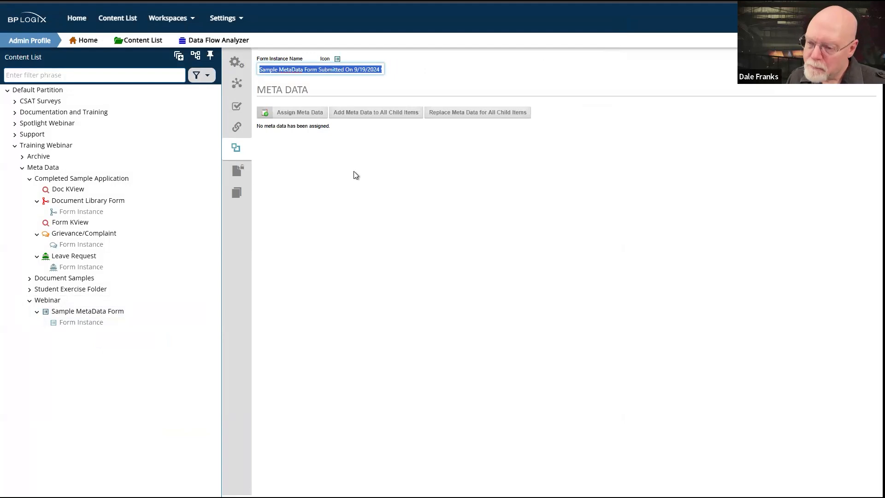
click(78, 312)
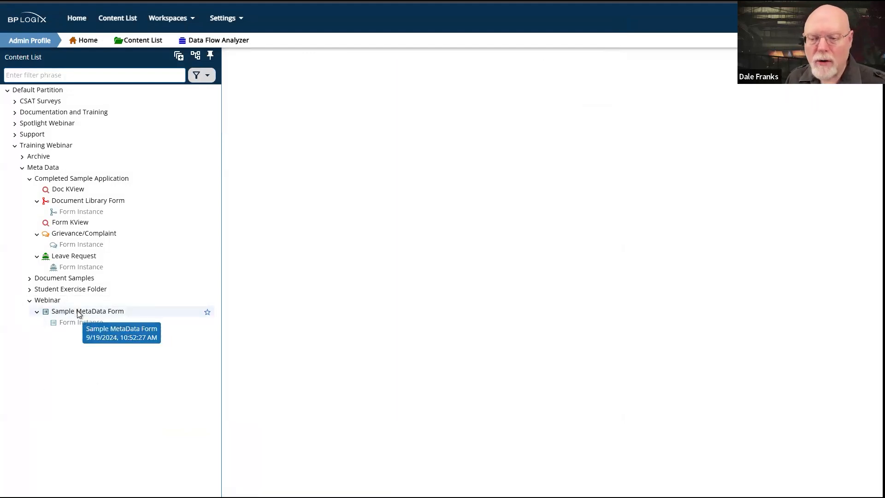
- Link the form's text box to the Training > Documents > Keywords attribute, then save and close
click(238, 88)
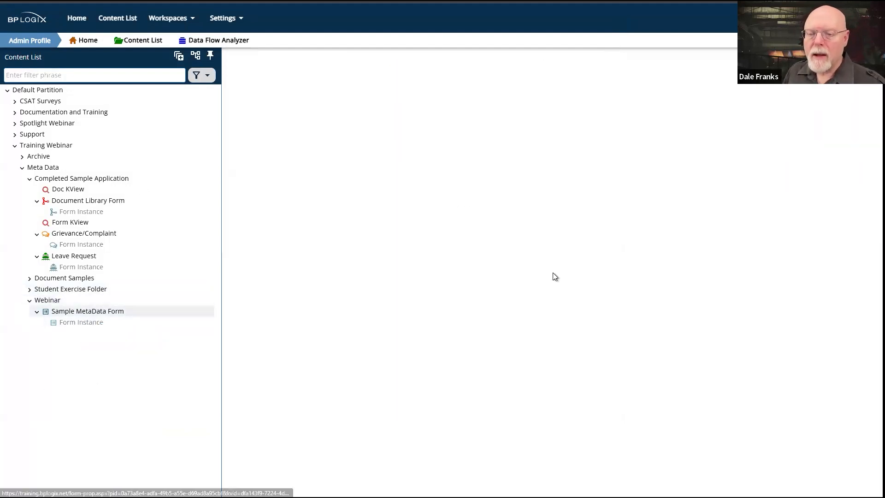
click(227, 106)
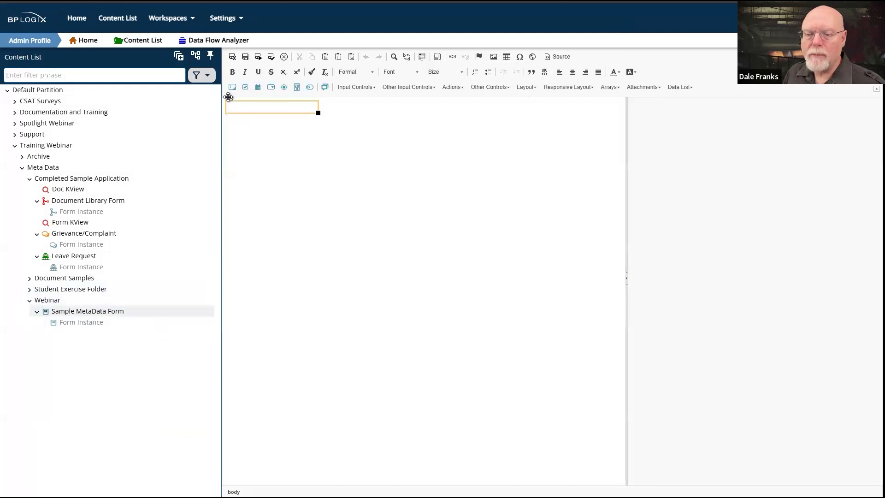
click(233, 106)
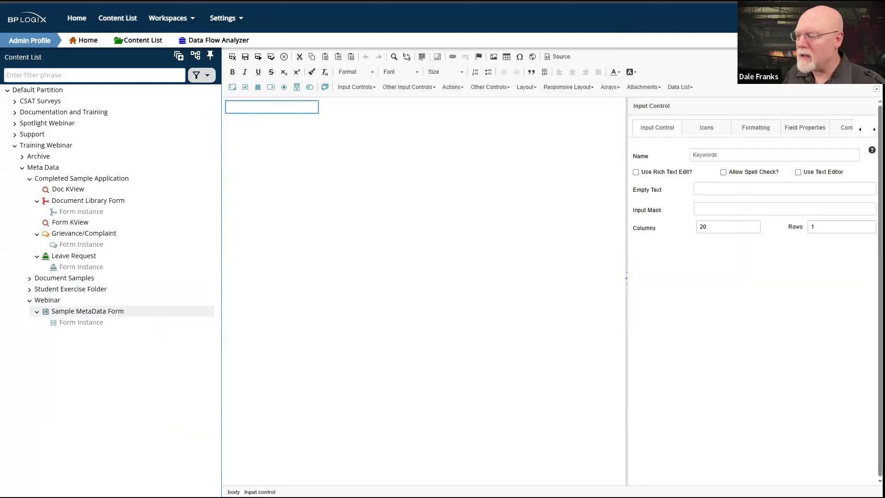
click(819, 132)
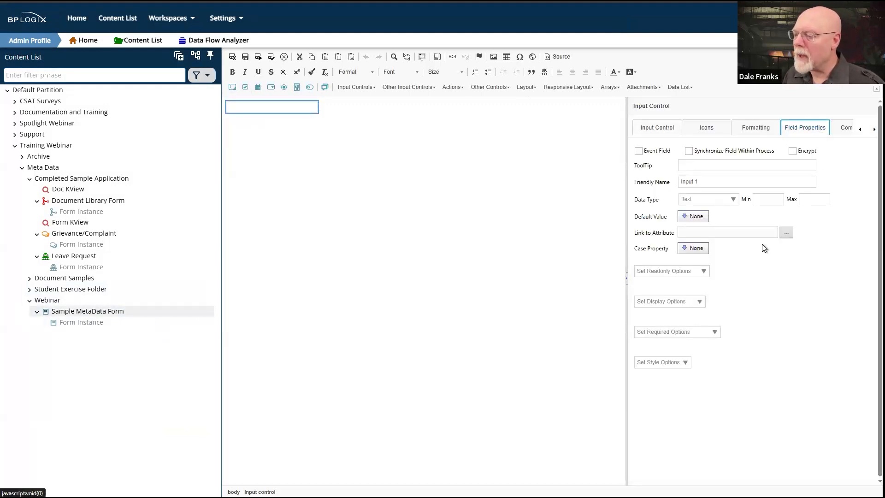
click(787, 232)
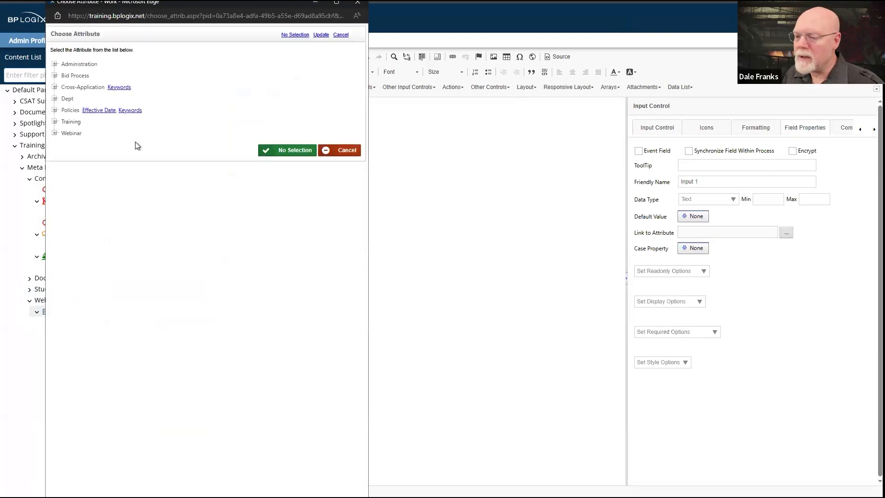
click(54, 122)
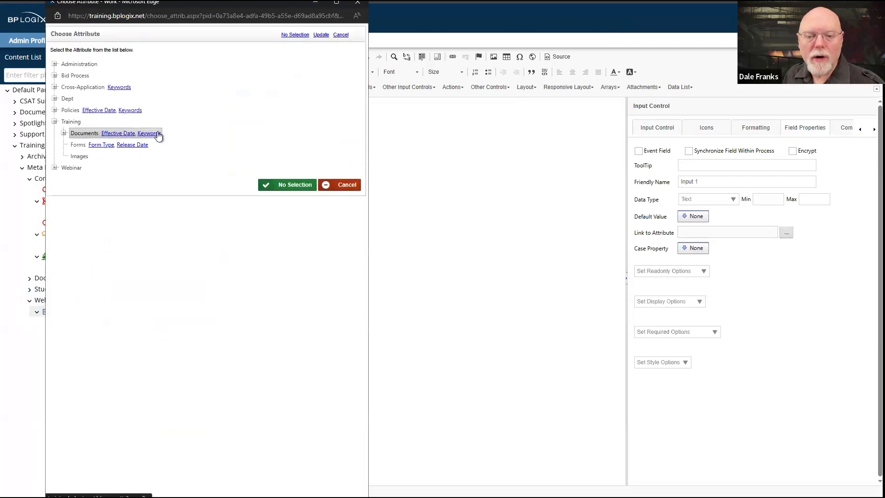
click(155, 137)
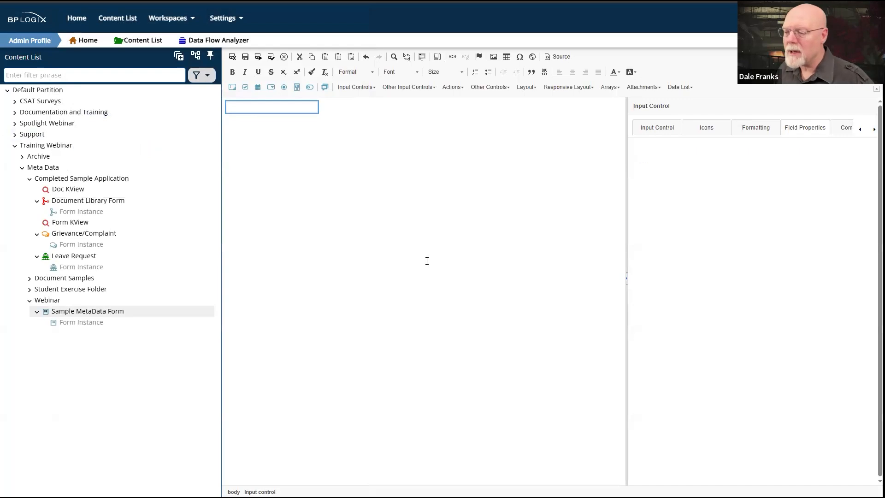
click(232, 57)
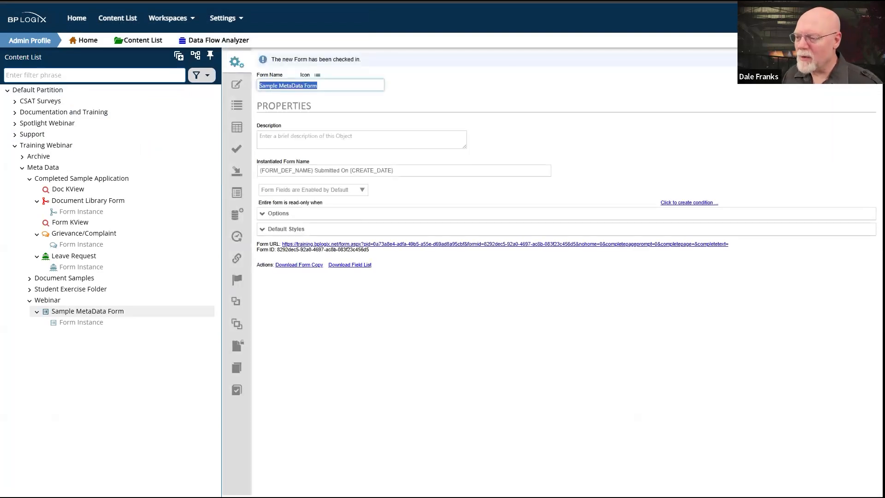
- Update and test the form, entering keywords 'Novel, Adventure' and submitting
mouse_move(855, 64)
click(829, 95)
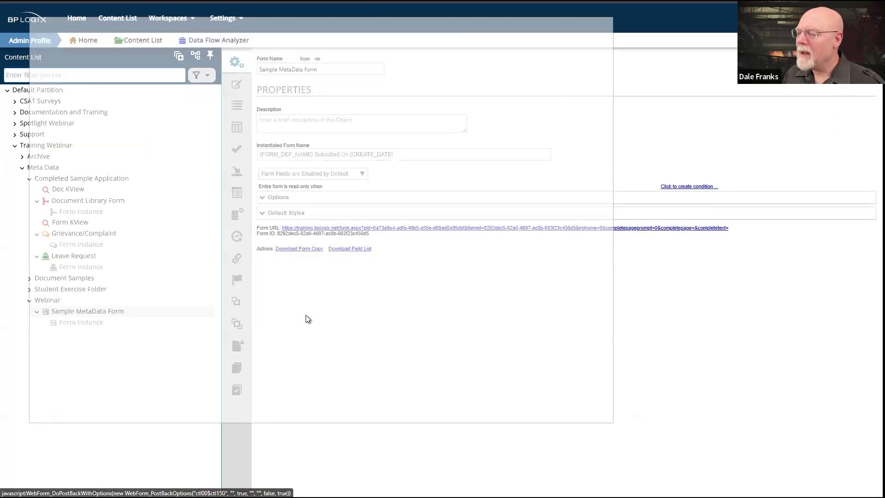
click(67, 52)
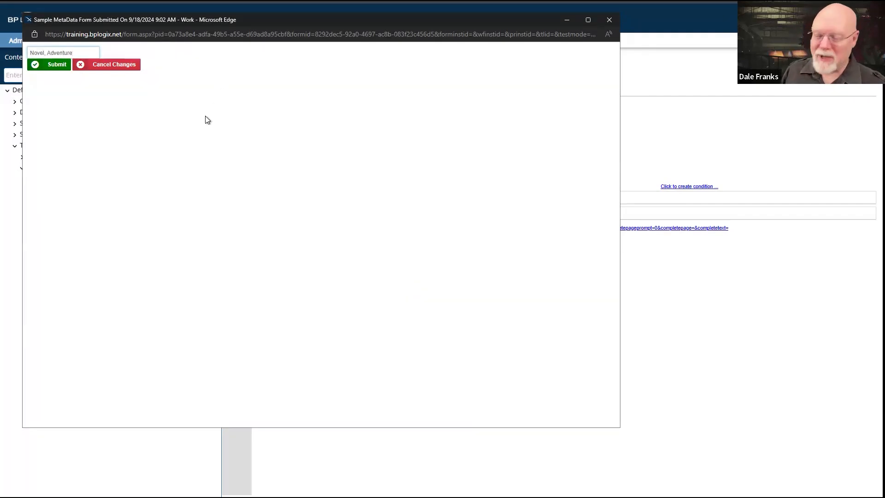
click(57, 69)
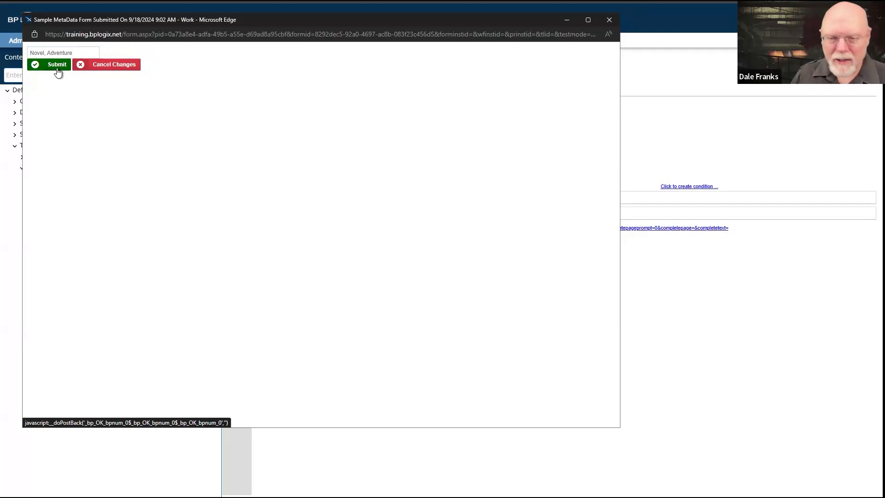
click(57, 69)
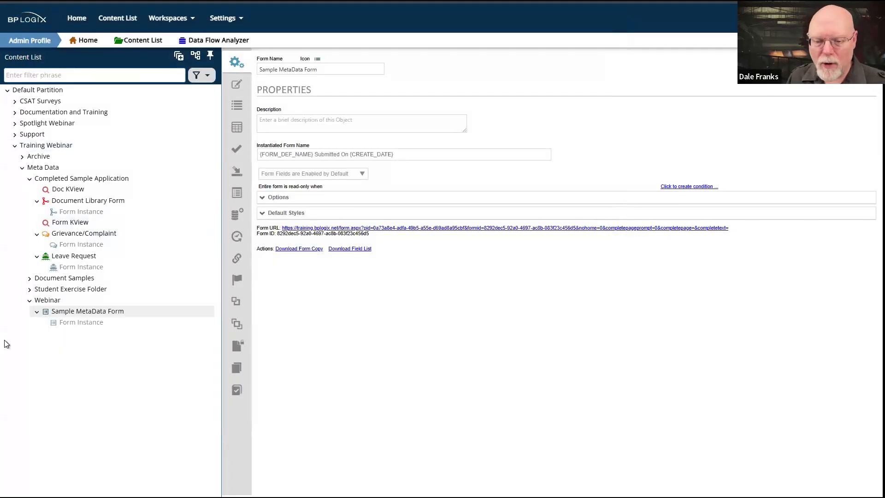
- Open the newest submission's properties to see Keywords 'Novel, Adventure' under Training Documents
click(87, 326)
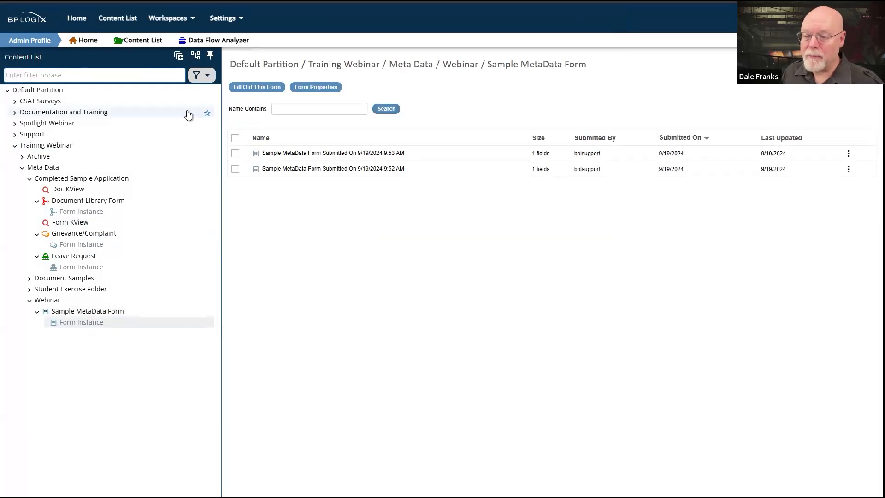
click(237, 156)
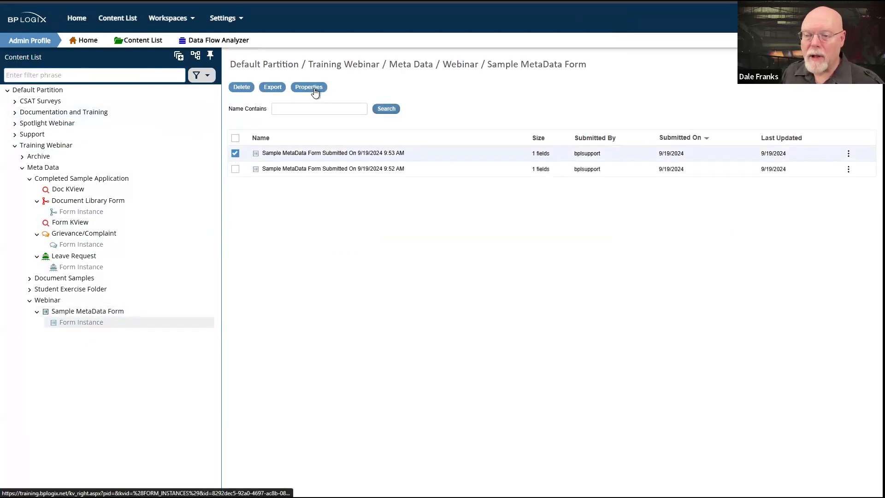
click(311, 91)
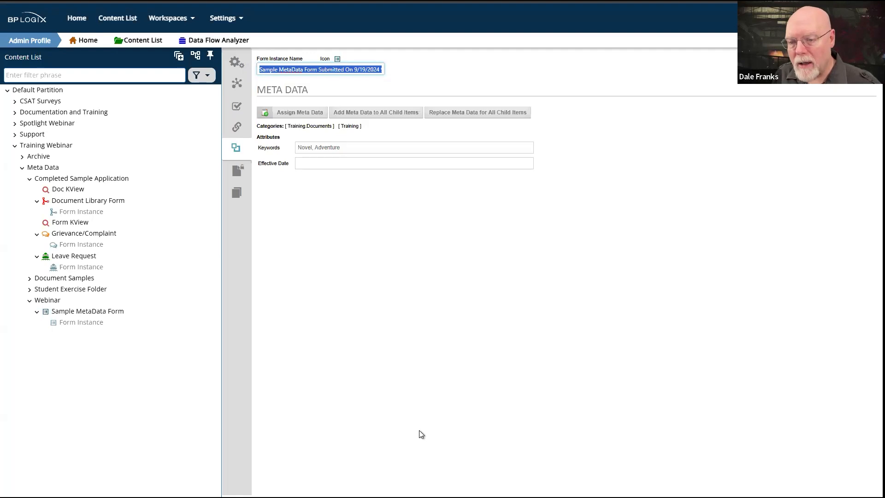
drag(405, 147, 273, 152)
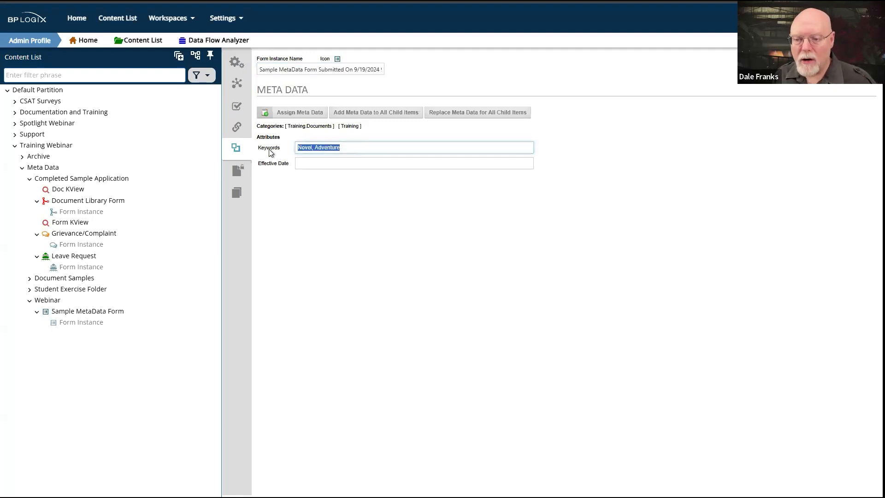
click(368, 281)
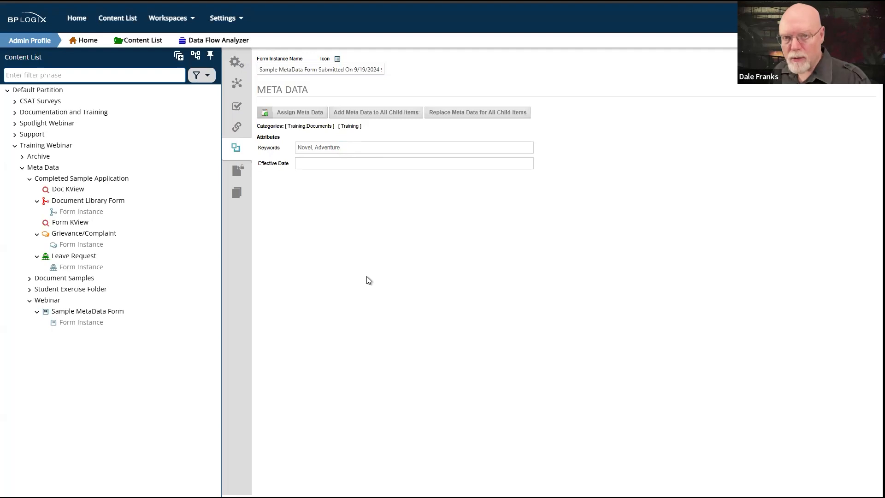
double_click(353, 126)
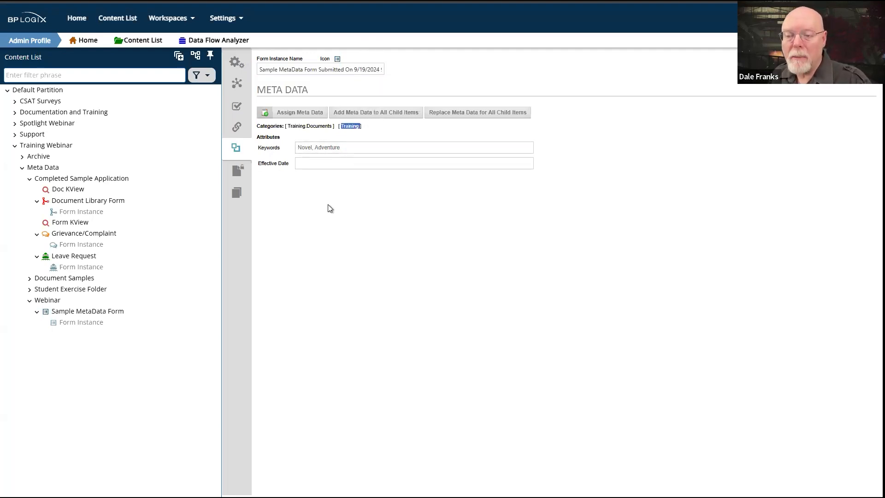
double_click(319, 126)
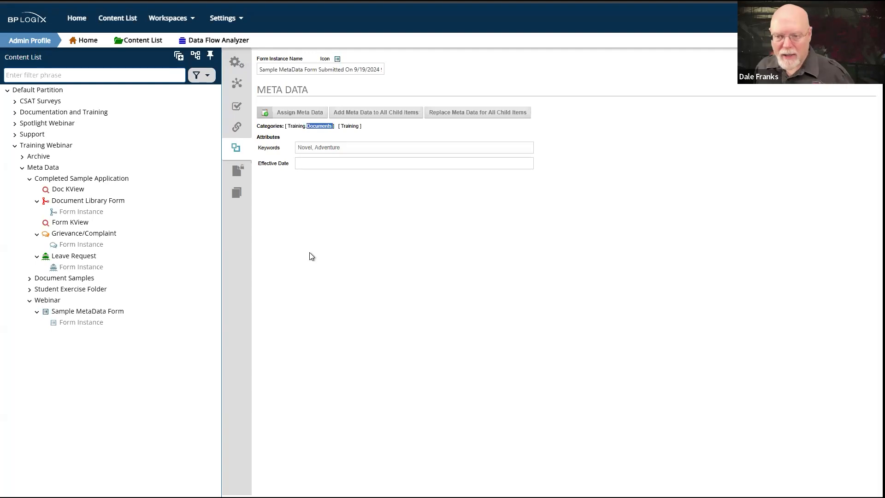
click(353, 149)
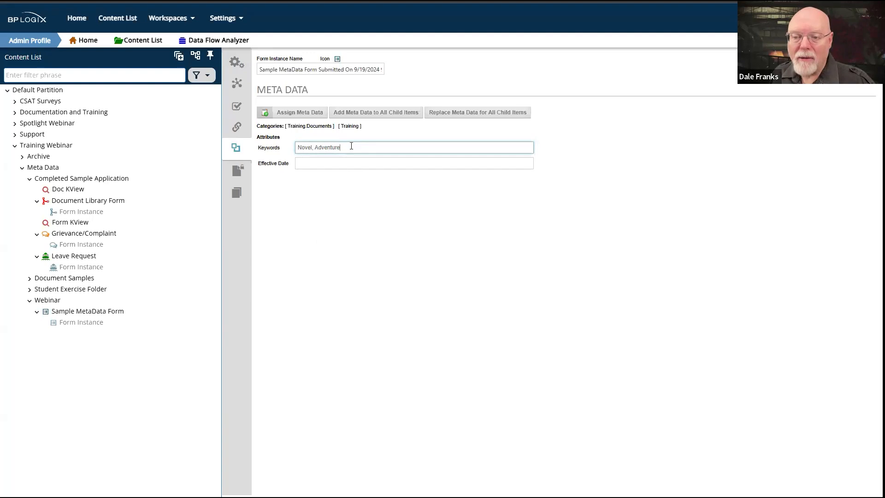
click(343, 125)
drag(343, 125, 284, 127)
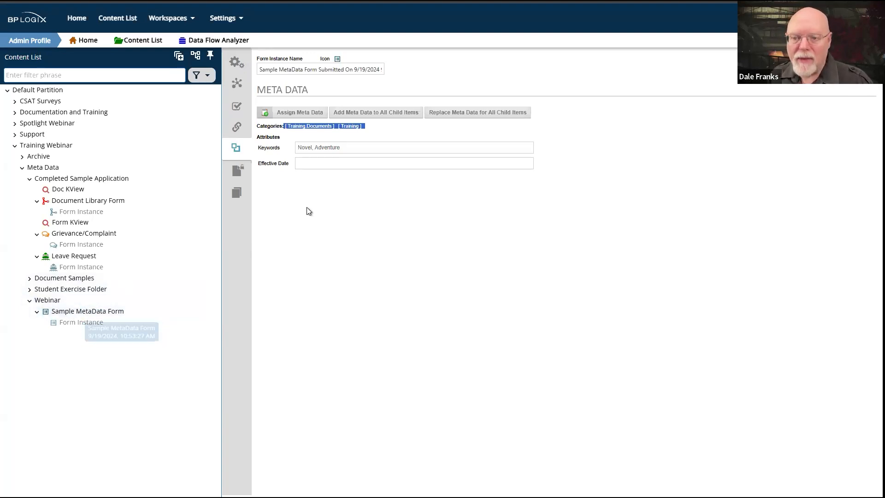
double_click(352, 148)
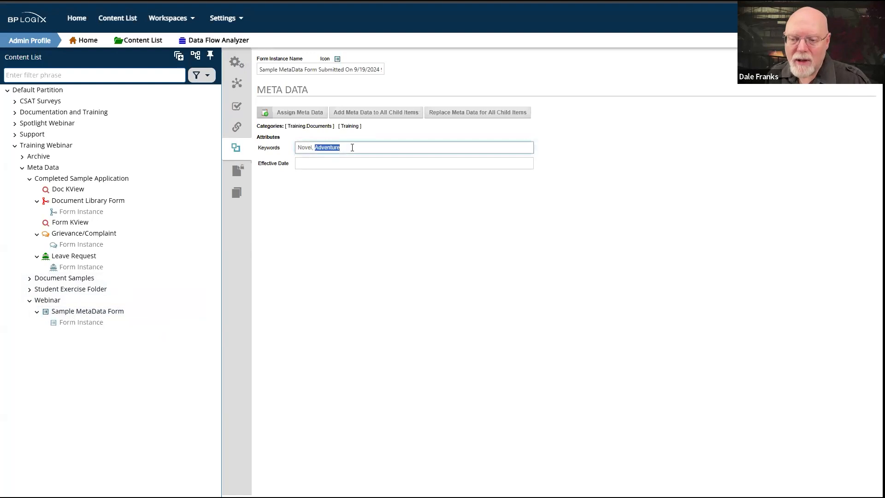
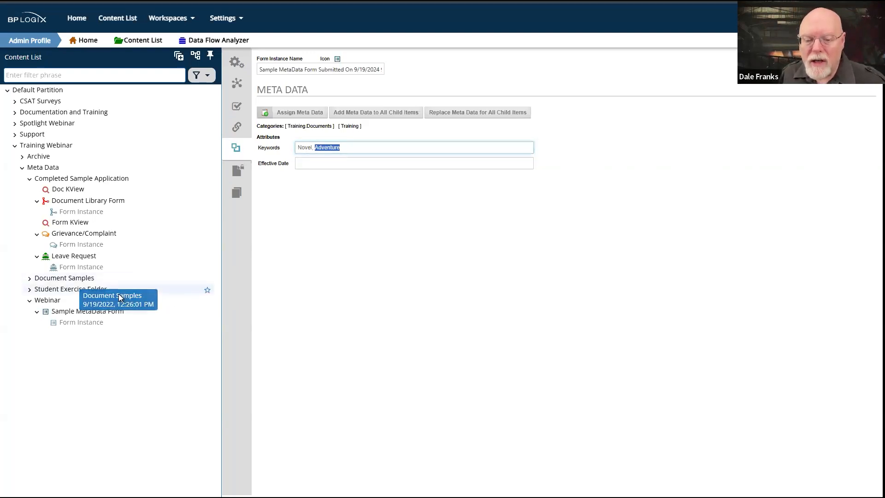
- Show the Webinar folder's contents, which list the Sample MetaData Form
click(54, 303)
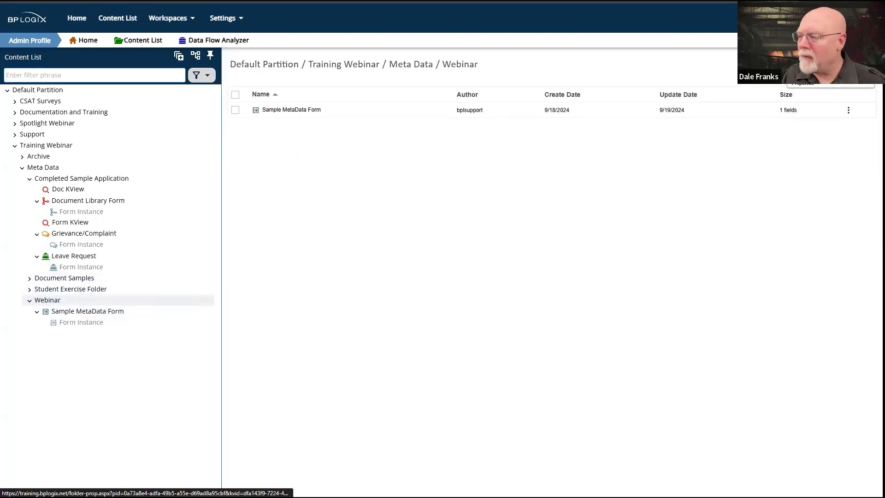
- Open the Webinar folder's meta data and review its assigned categories
click(861, 64)
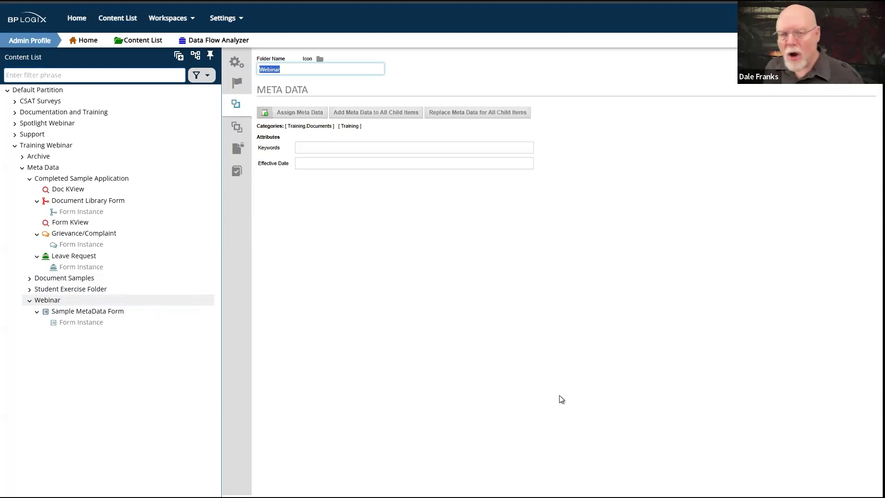
click(334, 147)
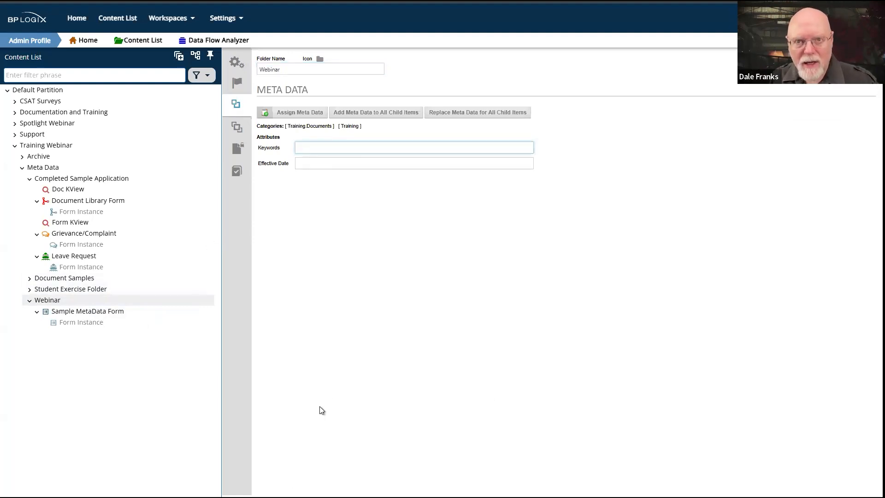
drag(365, 127, 285, 130)
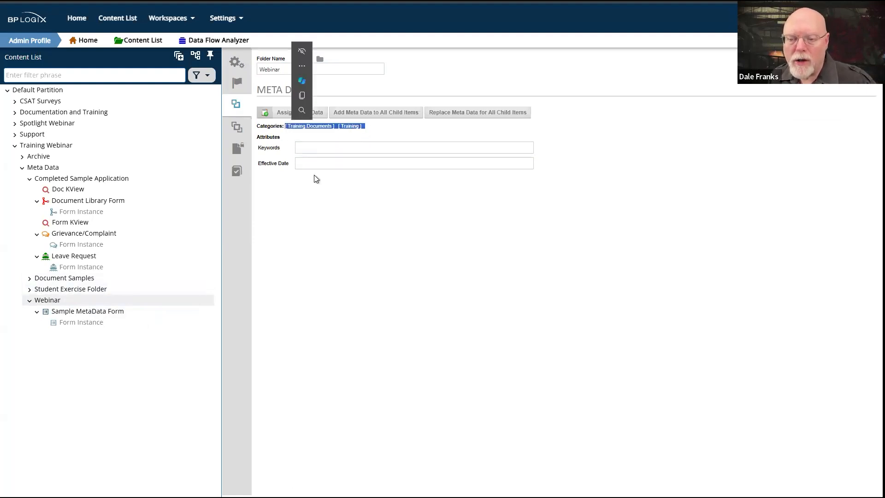
click(416, 310)
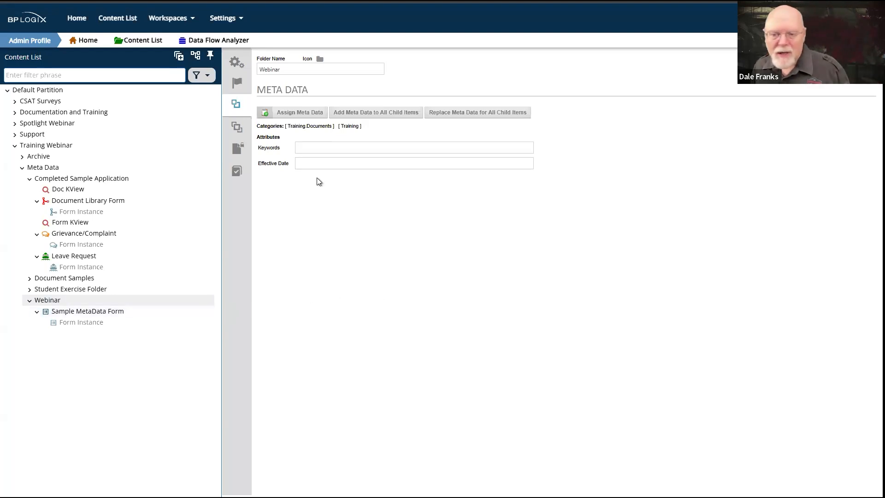
drag(270, 156, 258, 124)
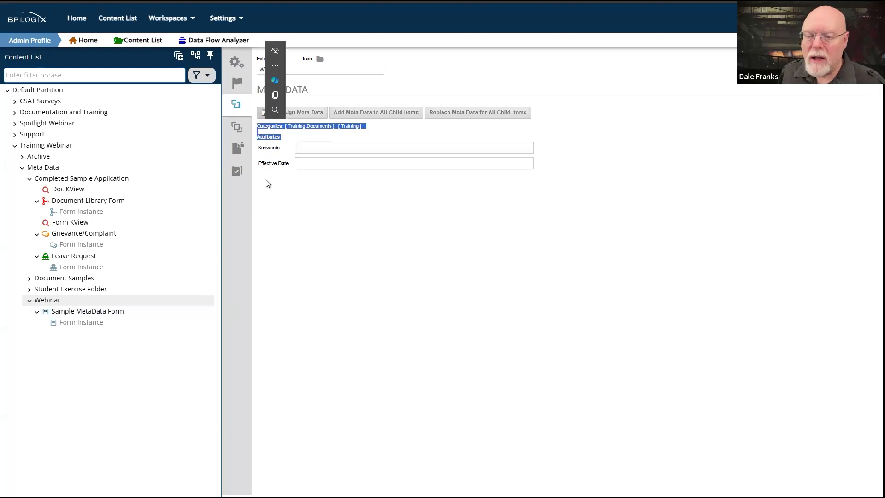
click(334, 286)
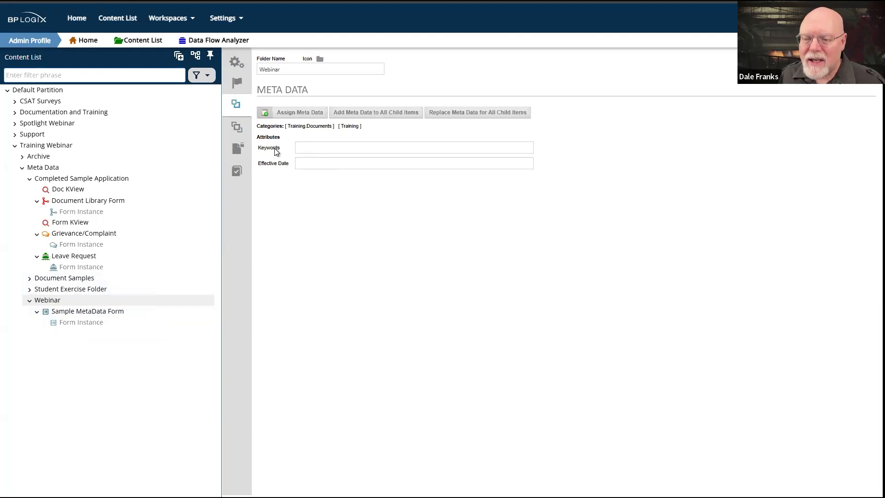
- Note the Keywords attribute and categories, then list the Sample MetaData Form's submissions
drag(265, 148, 306, 142)
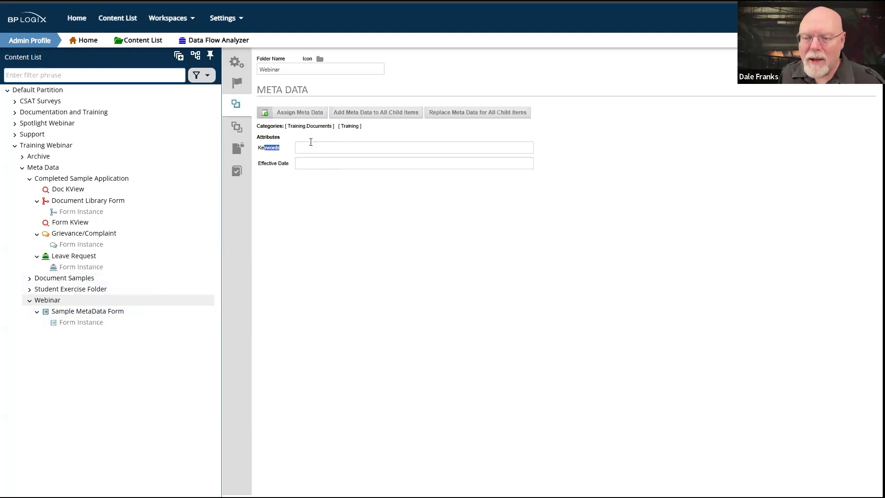
drag(377, 130, 286, 133)
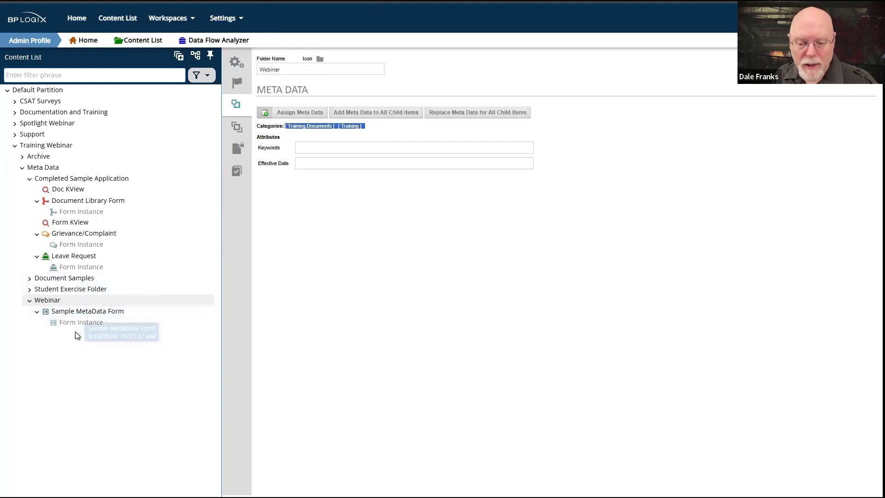
click(91, 325)
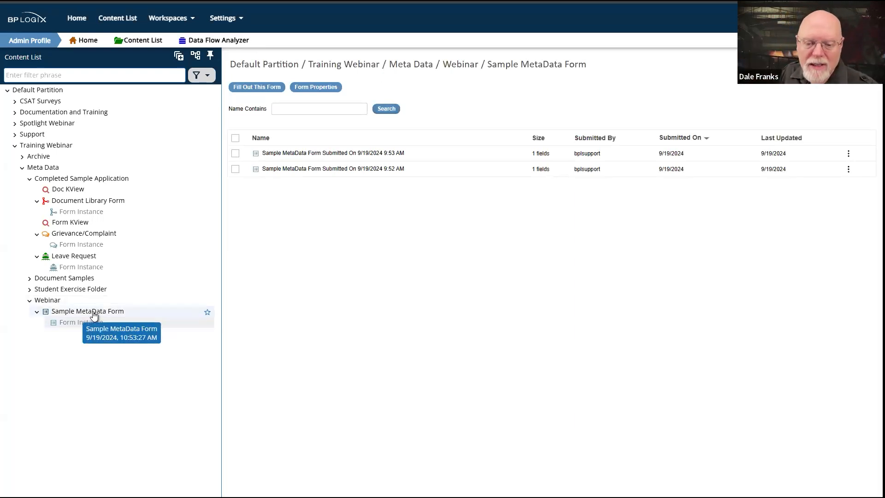
- Open Sample MetaData Form in the form editor and confirm Input 1 links to Keywords
click(94, 315)
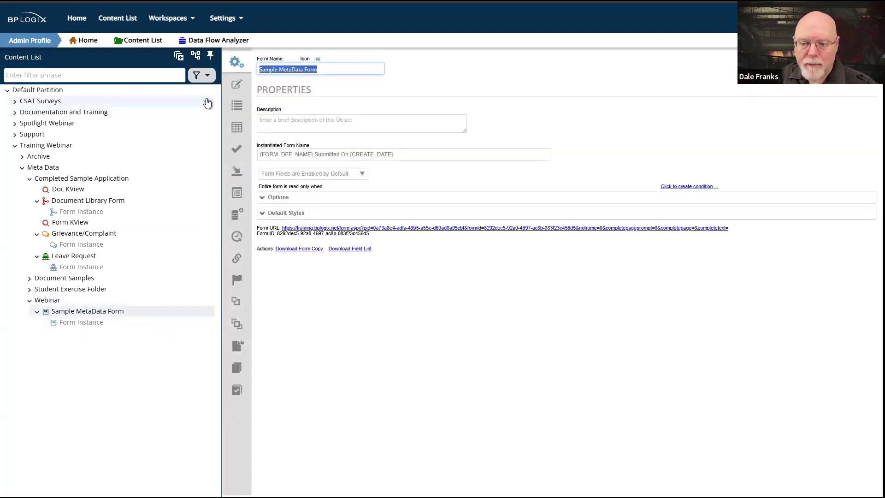
click(235, 86)
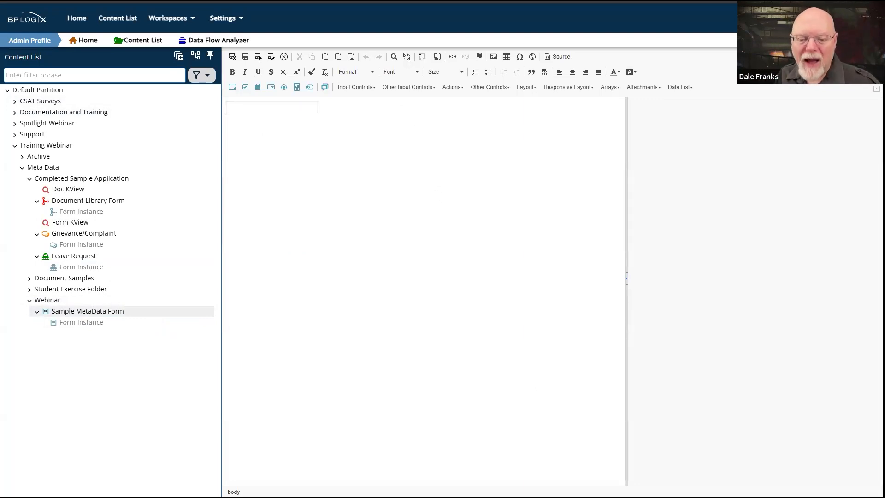
click(230, 105)
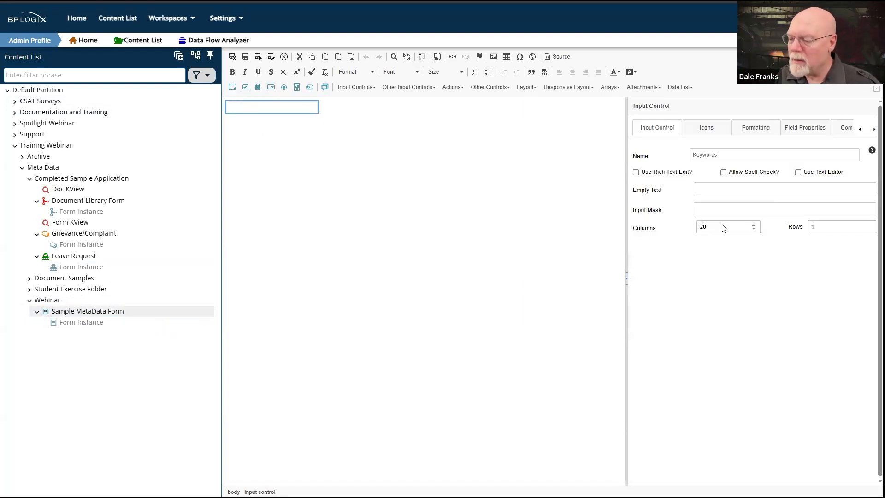
click(808, 129)
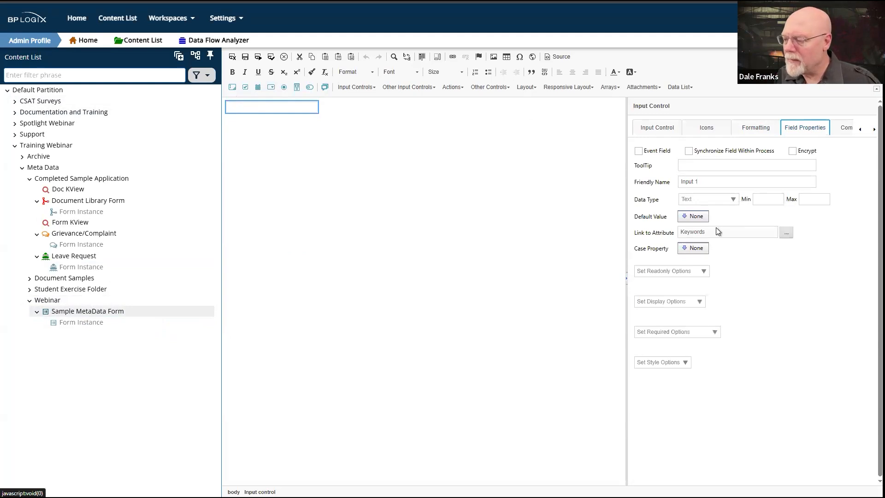
drag(704, 232, 683, 232)
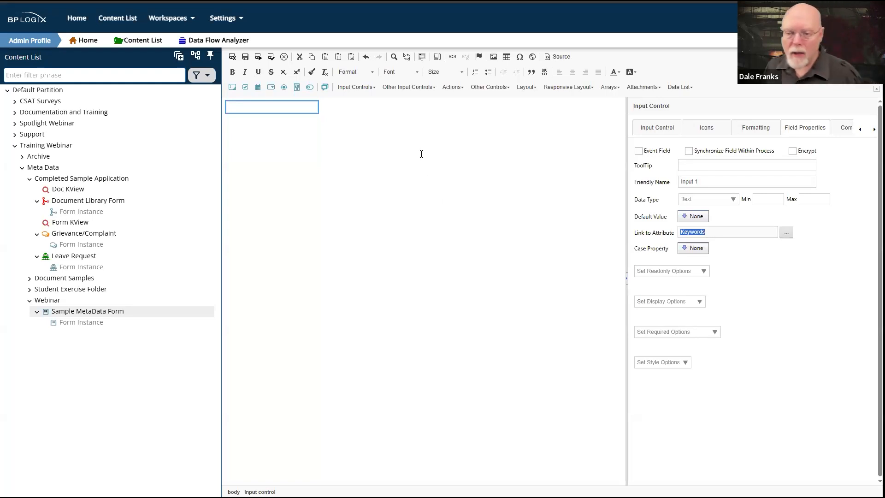
click(408, 112)
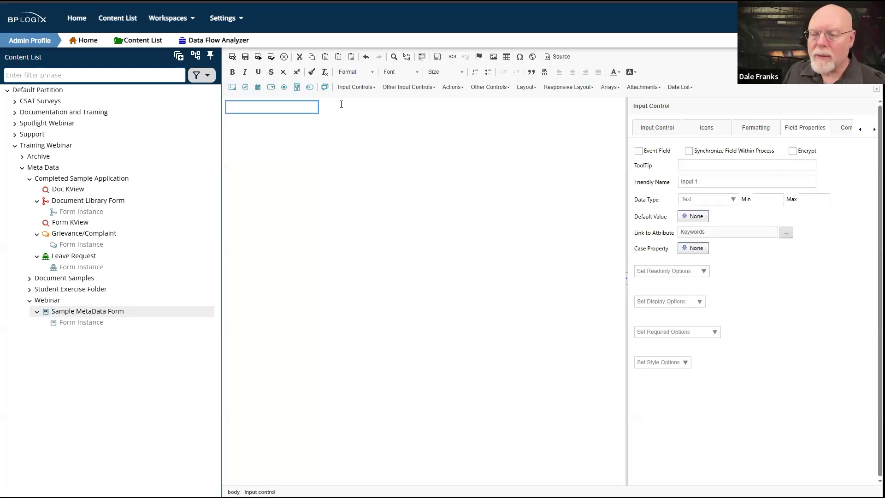
click(317, 107)
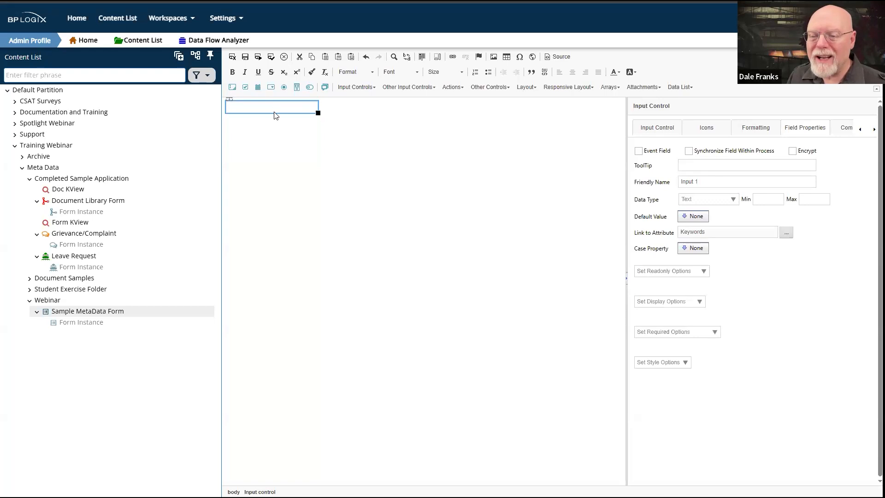
click(339, 112)
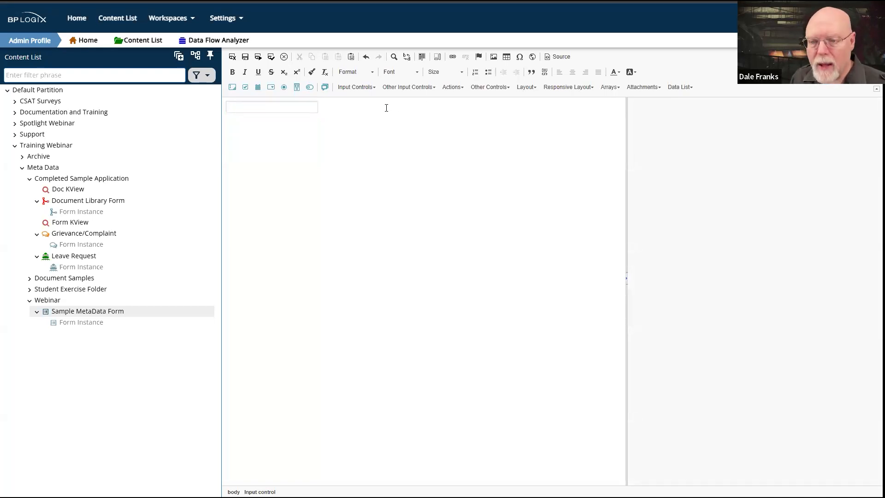
- Add an empty line below the input field and bring up the Other Input Controls list
click(315, 110)
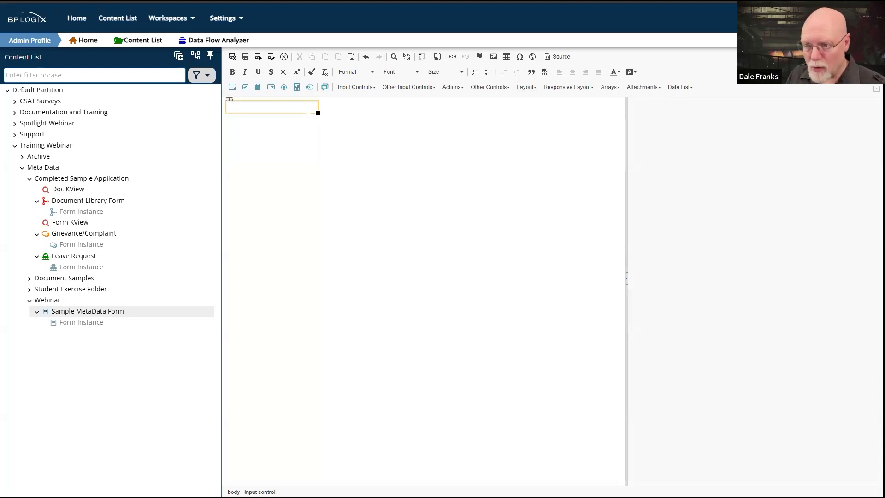
key(Right)
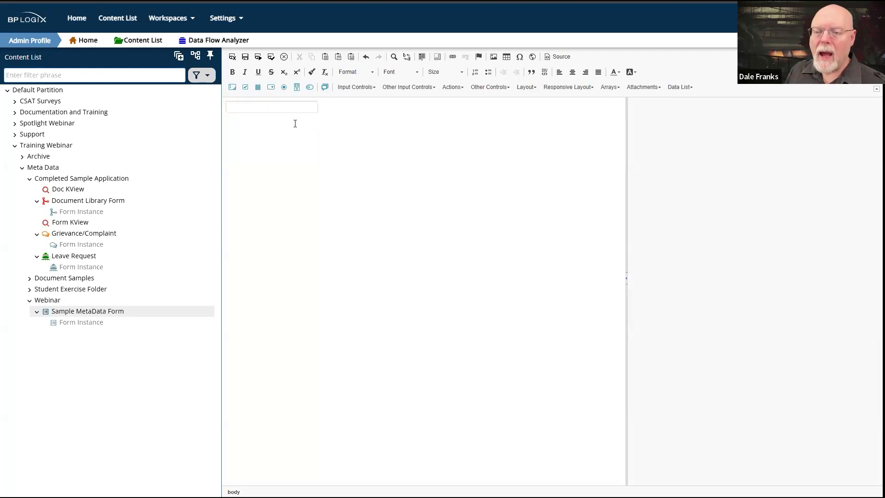
key(Left)
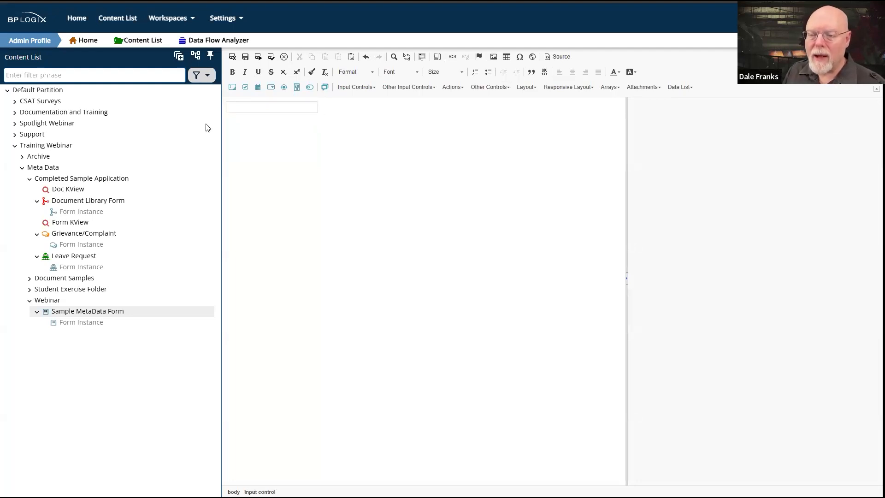
key(Left)
key(Right)
key(Right)
key(Return)
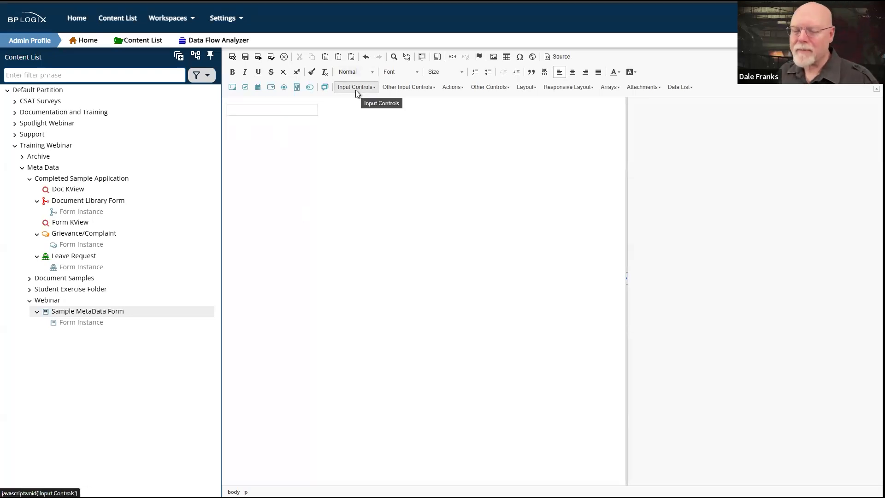
click(369, 90)
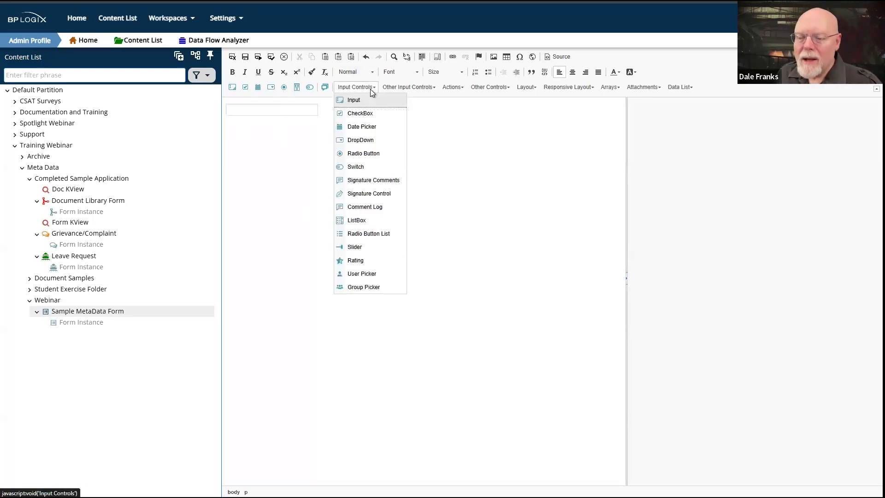
click(408, 88)
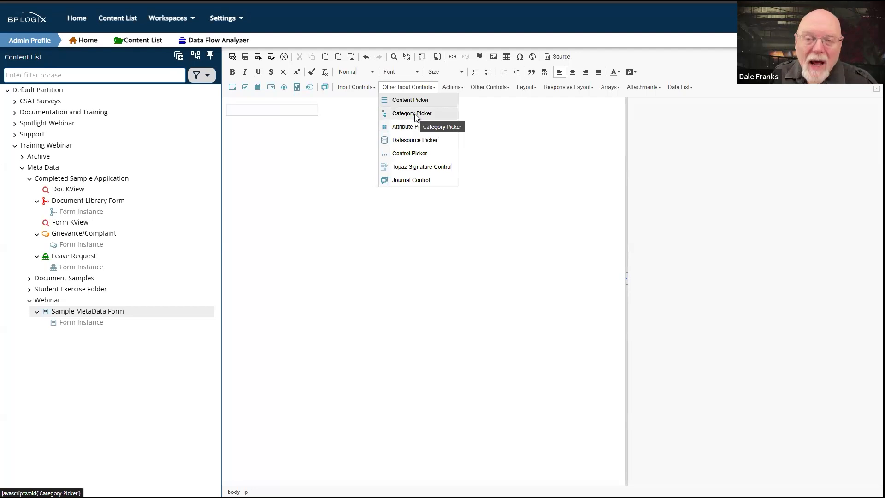
- Insert a Category Picker below the input field with Starting Category 'Training'
click(414, 114)
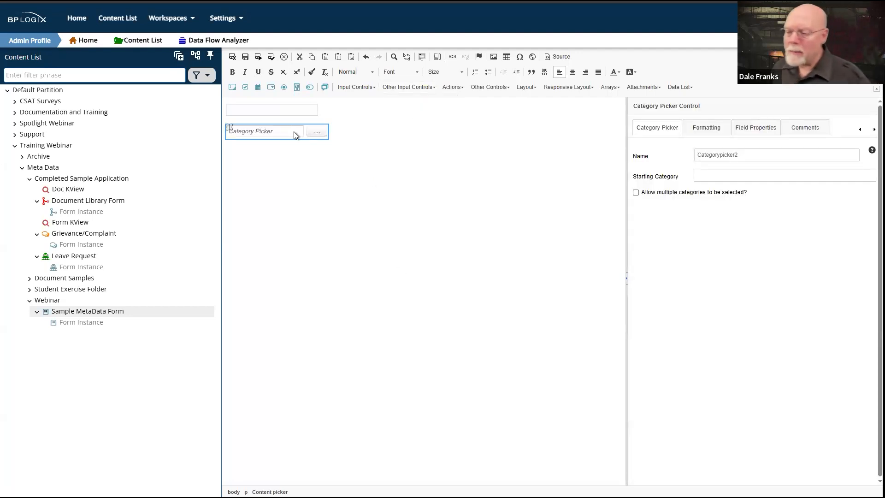
click(764, 177)
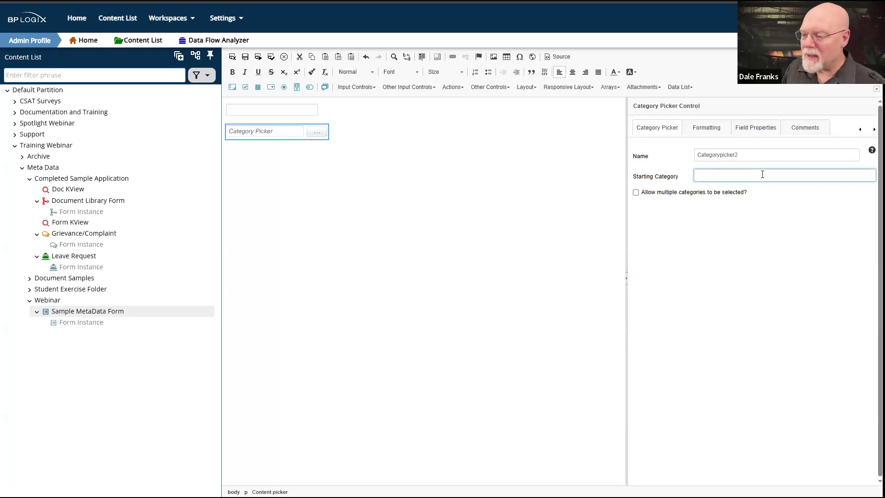
click(319, 134)
click(733, 176)
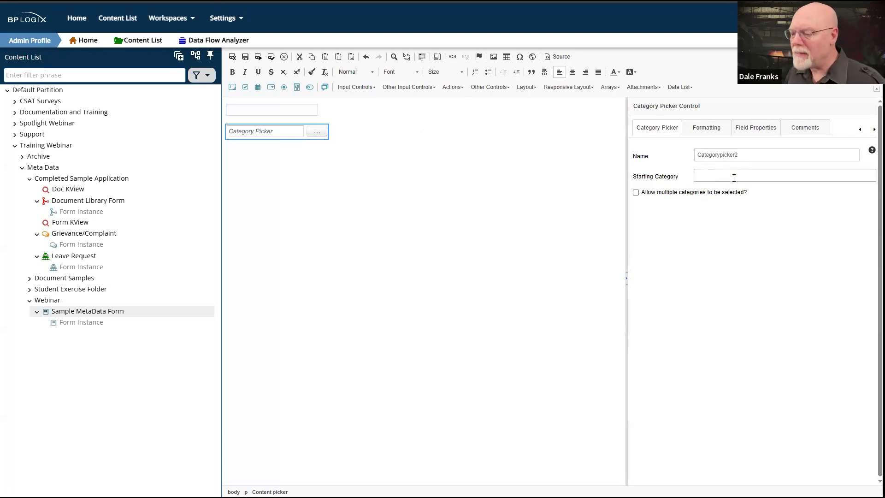
text(Training)
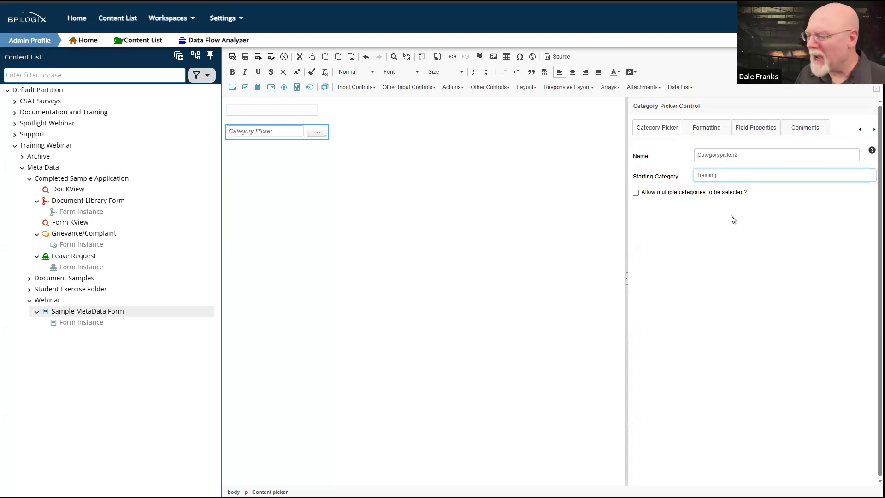
click(750, 197)
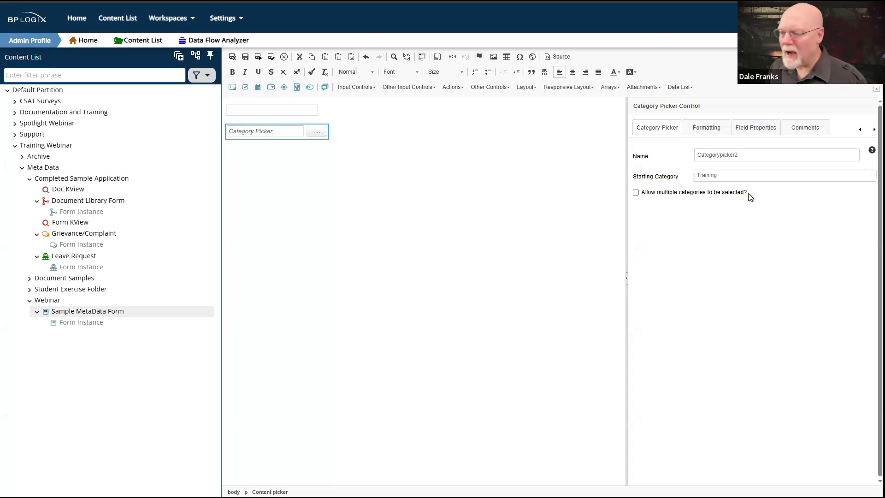
- Clear 'Training' from the Starting Category and turn on Event Field for the picker
click(712, 178)
double_click(712, 178)
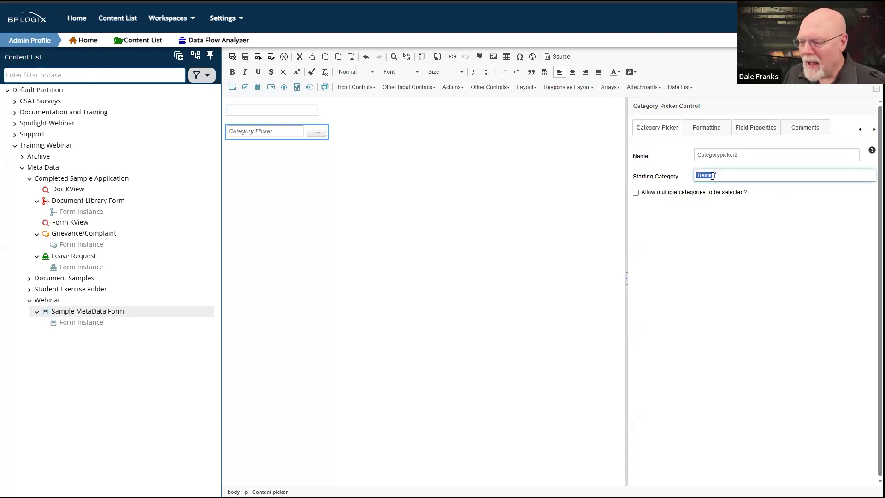
click(773, 198)
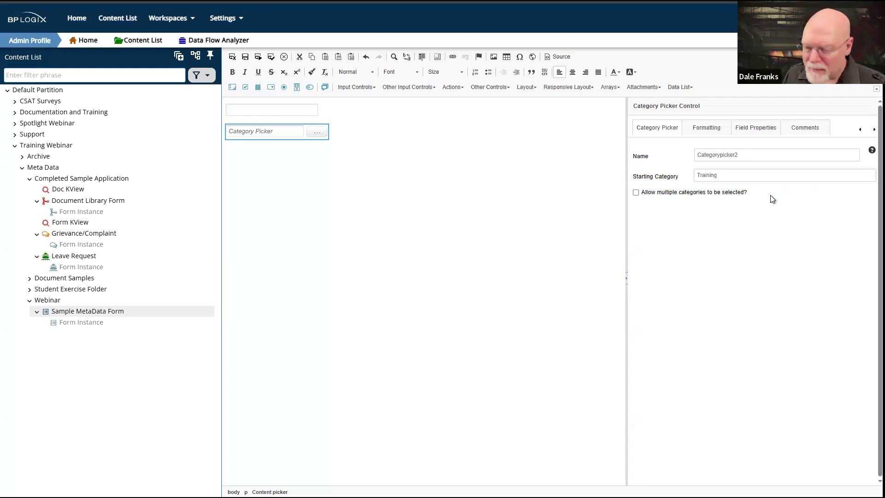
double_click(755, 177)
key(BackSpace)
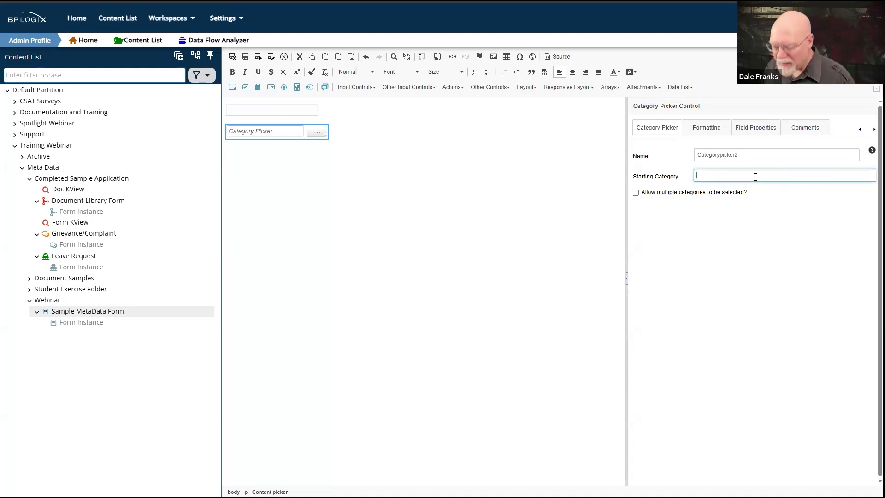
click(748, 257)
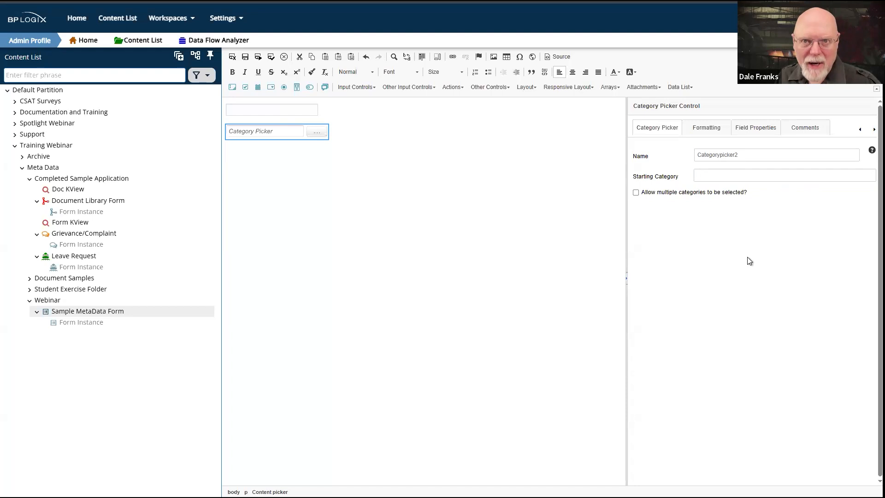
click(730, 175)
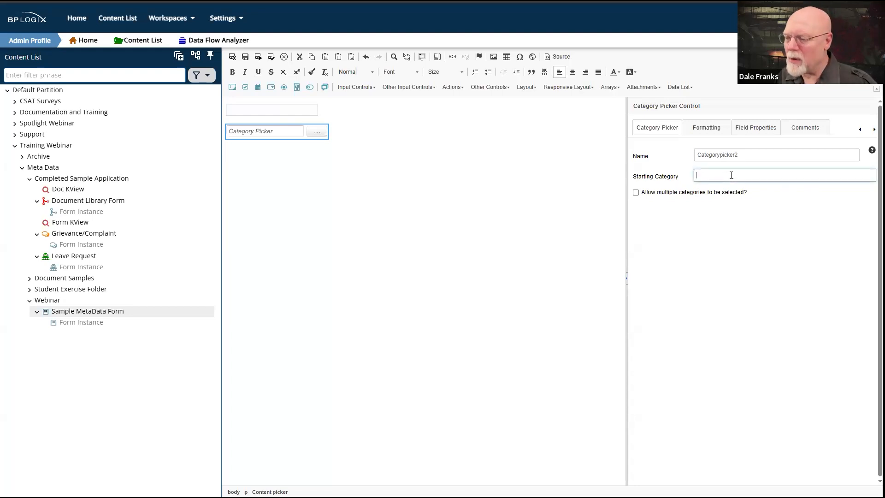
click(726, 277)
click(737, 176)
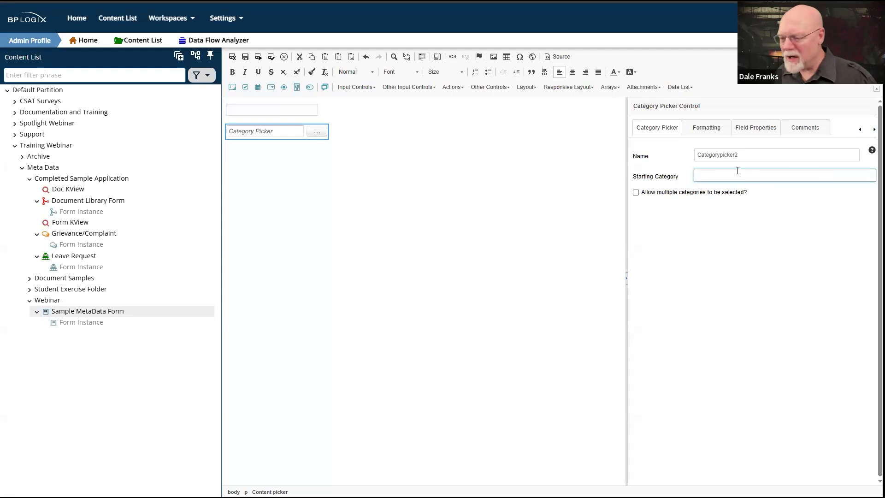
click(311, 138)
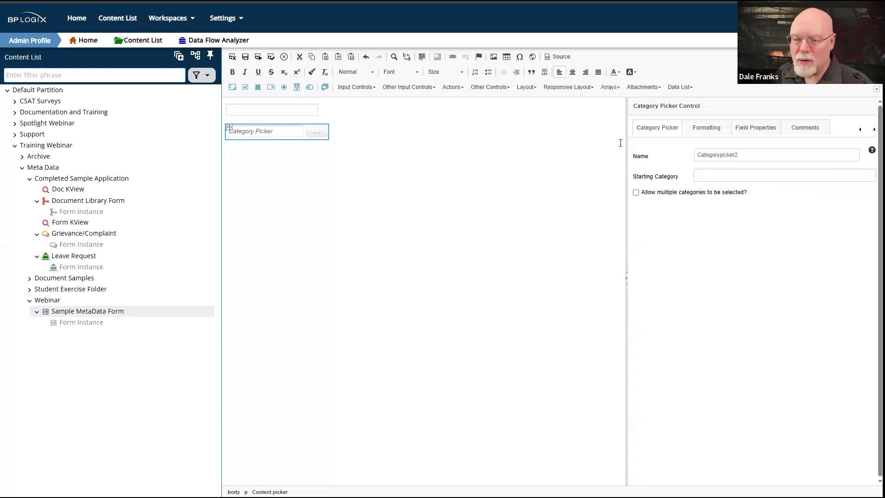
click(756, 130)
click(639, 151)
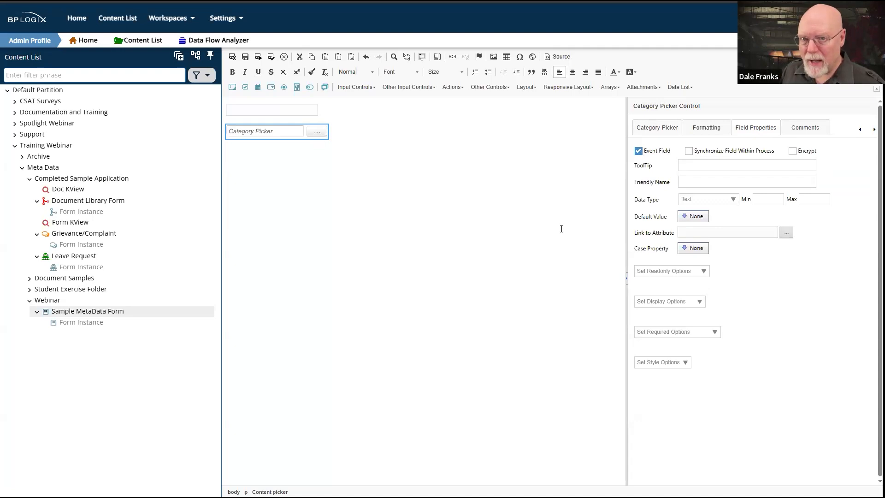
- Save the Sample MetaData Form and launch it as a test run
click(473, 181)
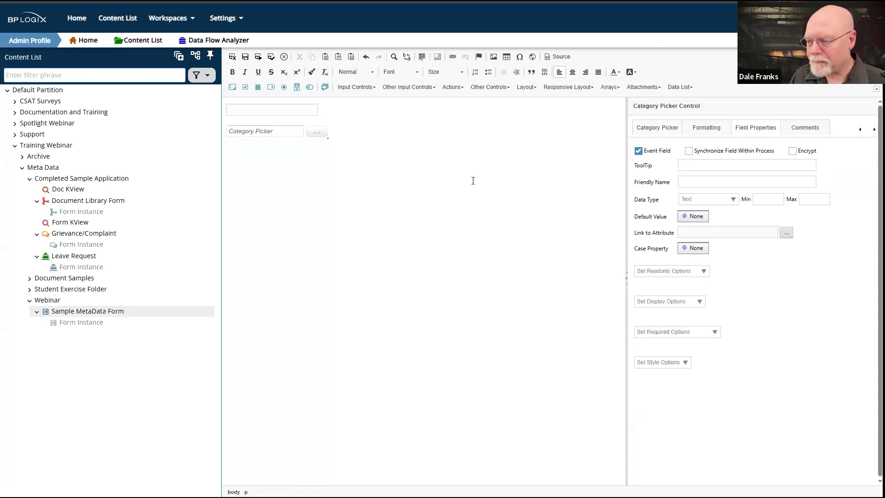
click(258, 56)
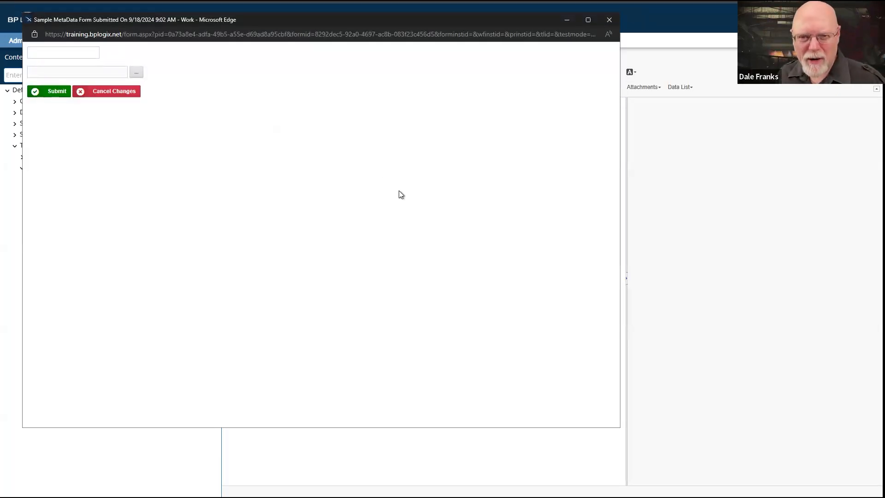
- Pick Training > Documents > HR in the Category Picker and submit the form
click(69, 52)
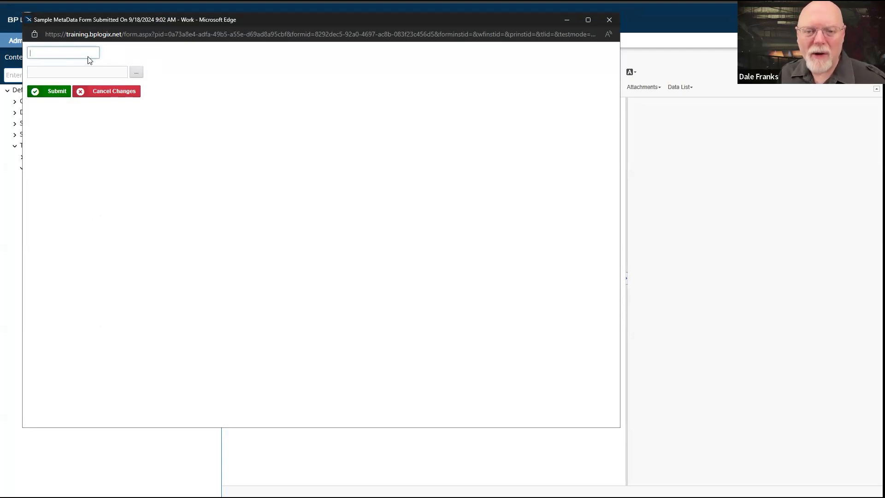
click(141, 74)
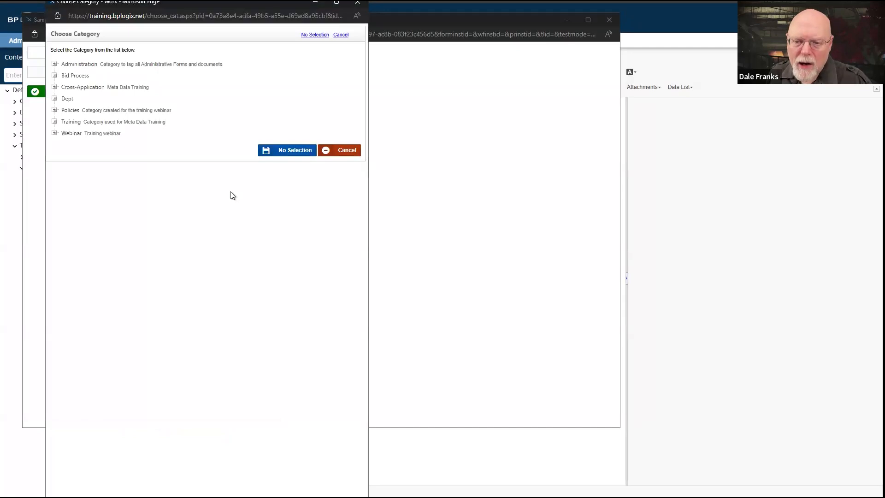
click(55, 121)
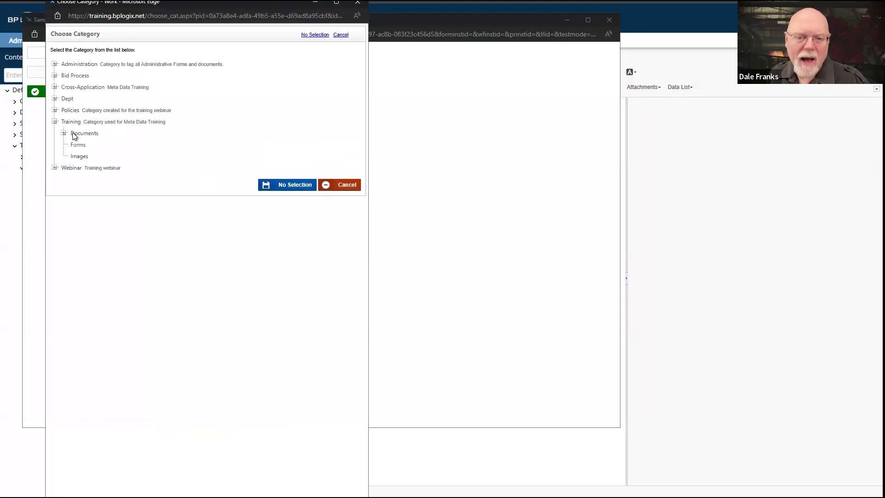
click(65, 133)
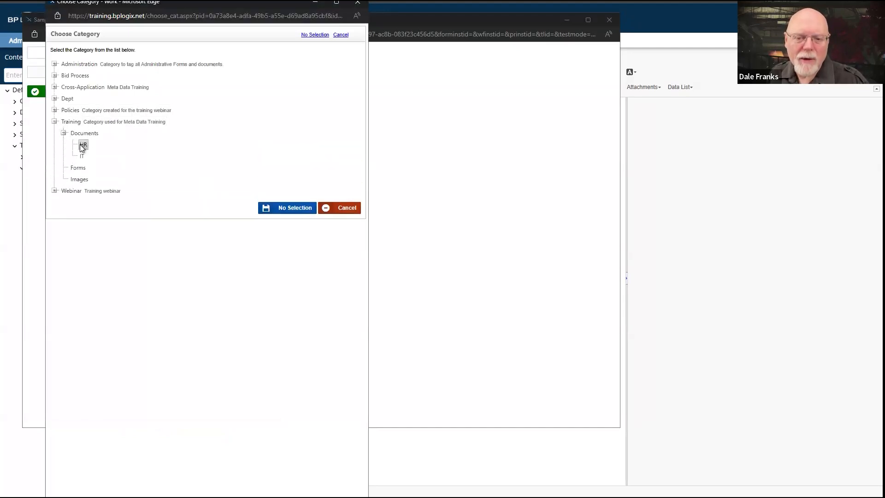
click(79, 145)
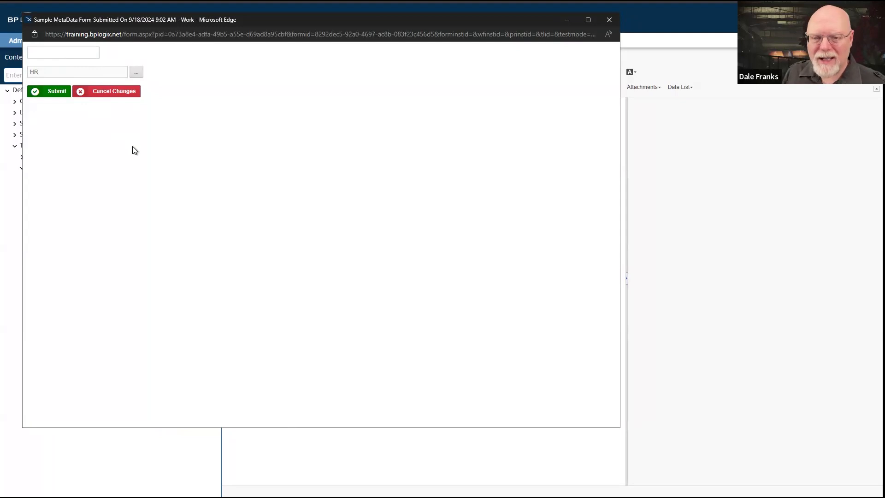
click(57, 89)
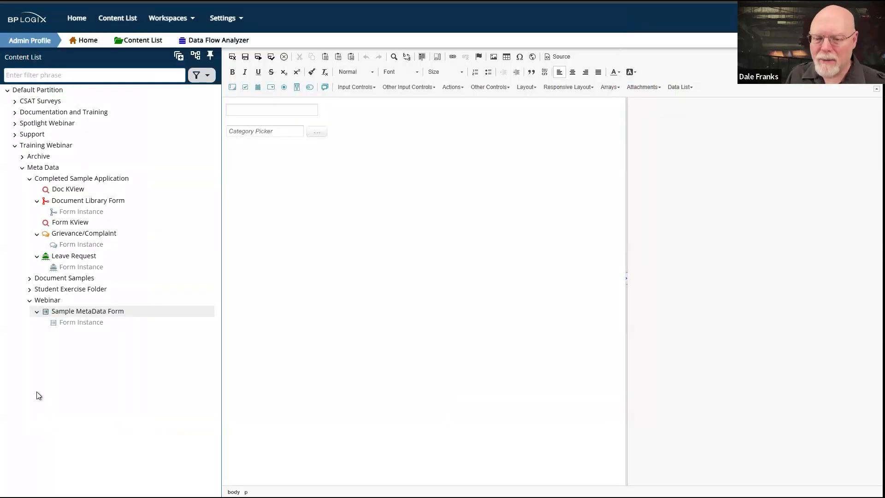
- Open the new 10:01 AM submission from the instance list to check it, then close it
click(86, 323)
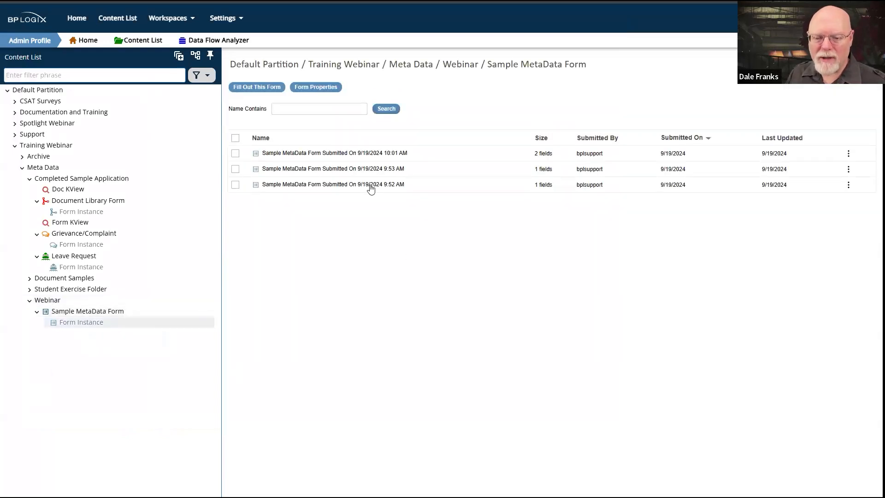
click(353, 153)
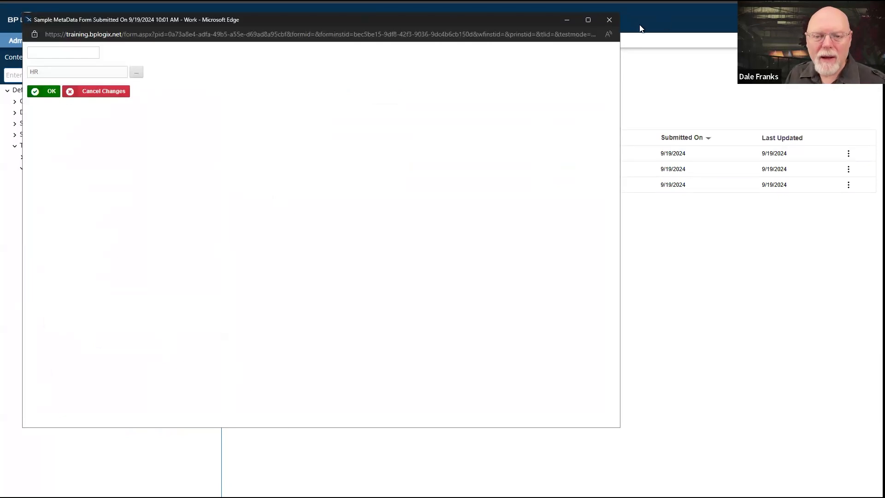
click(609, 19)
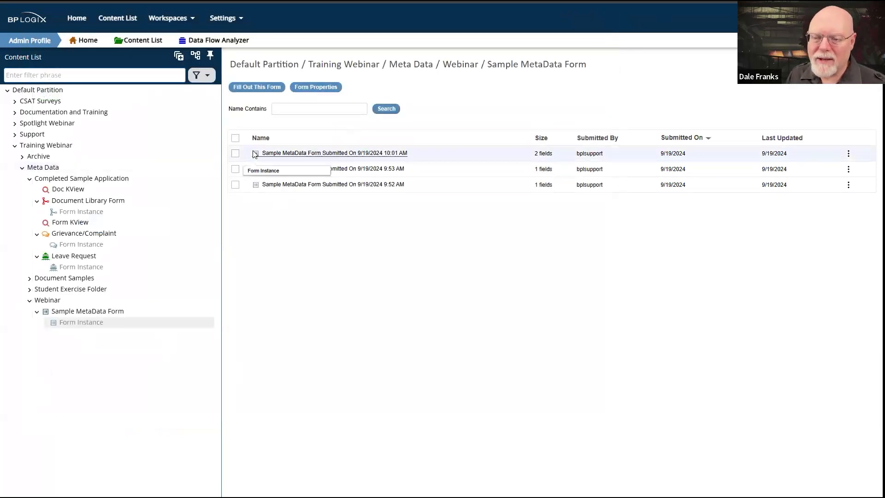
- View the 10:01 AM instance's meta data: categories Training Documents and Training, Keywords empty
click(235, 153)
click(318, 87)
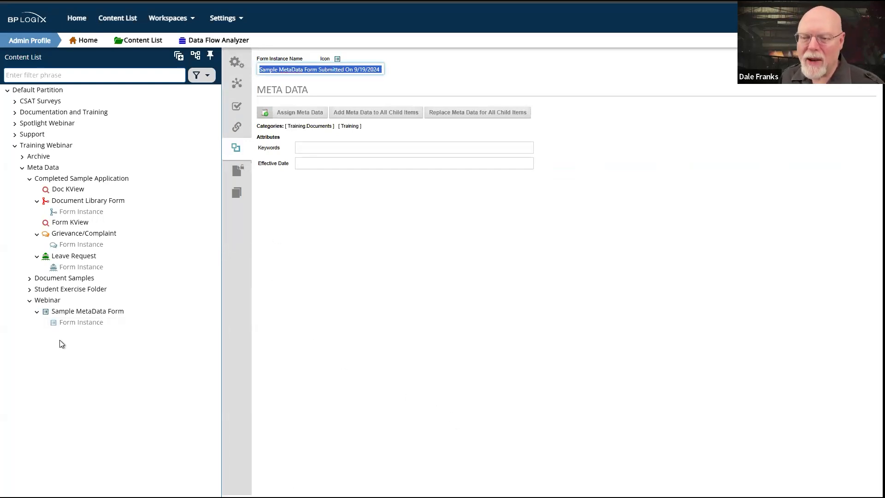
click(67, 326)
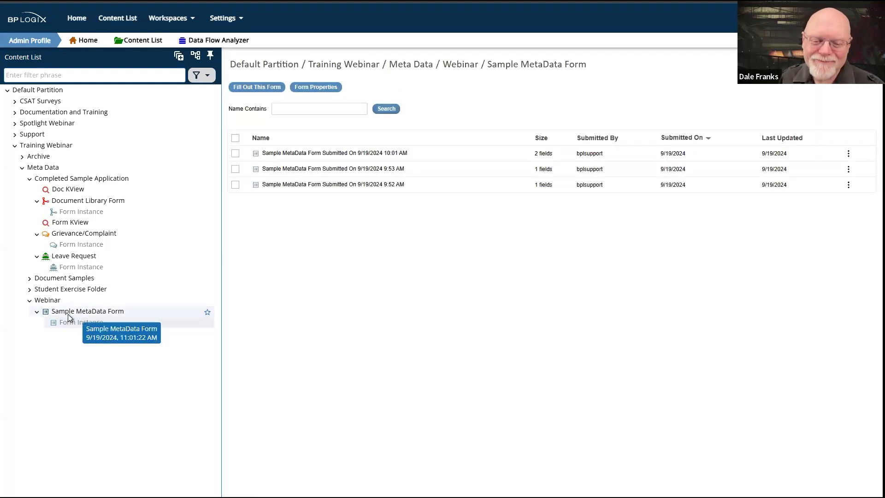
click(68, 317)
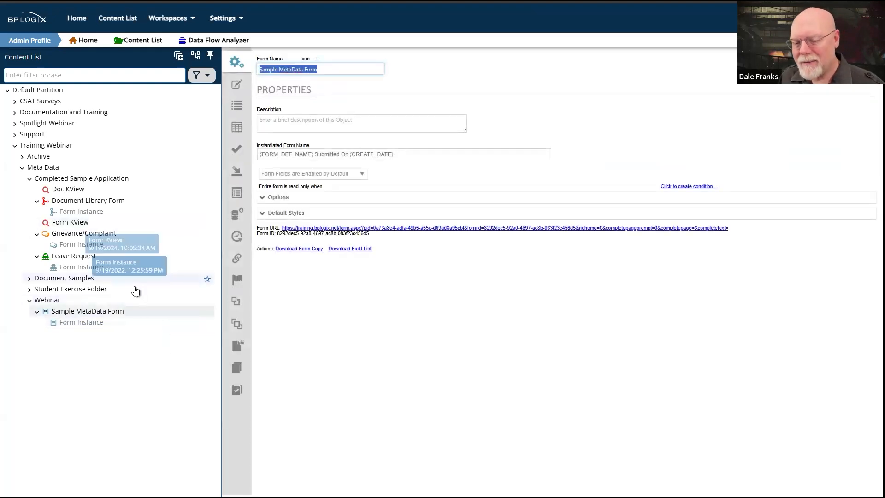
click(73, 324)
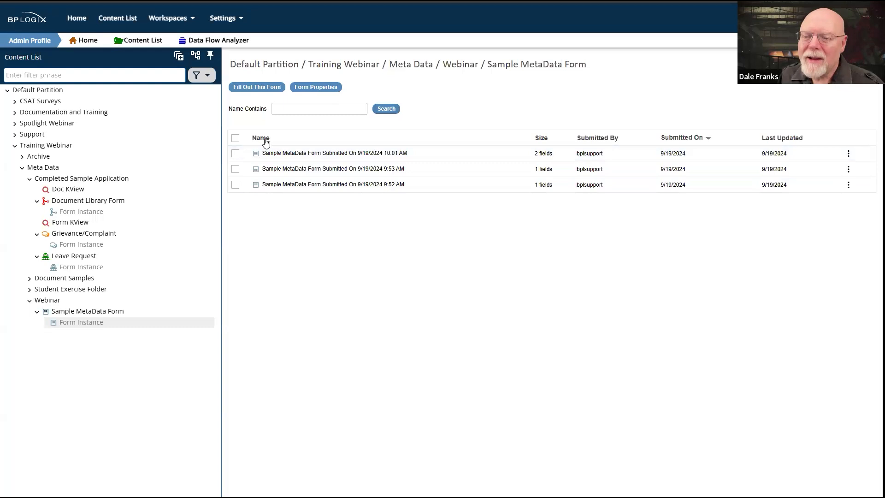
click(235, 153)
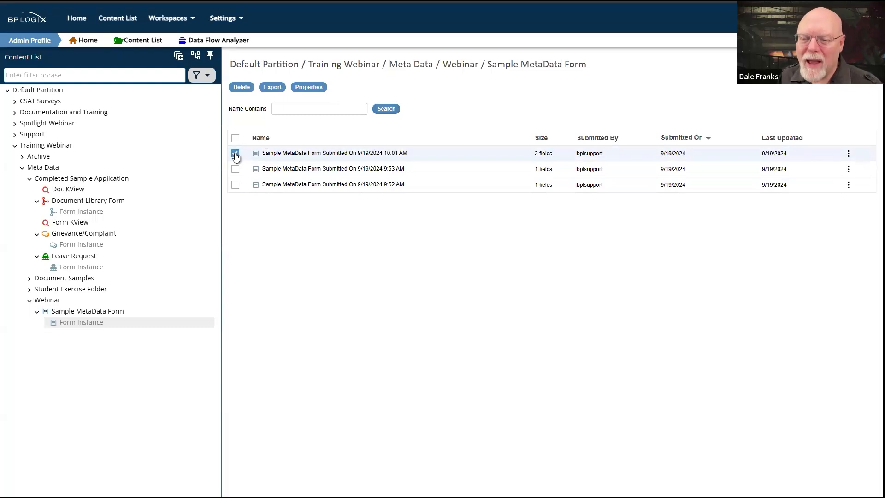
click(309, 88)
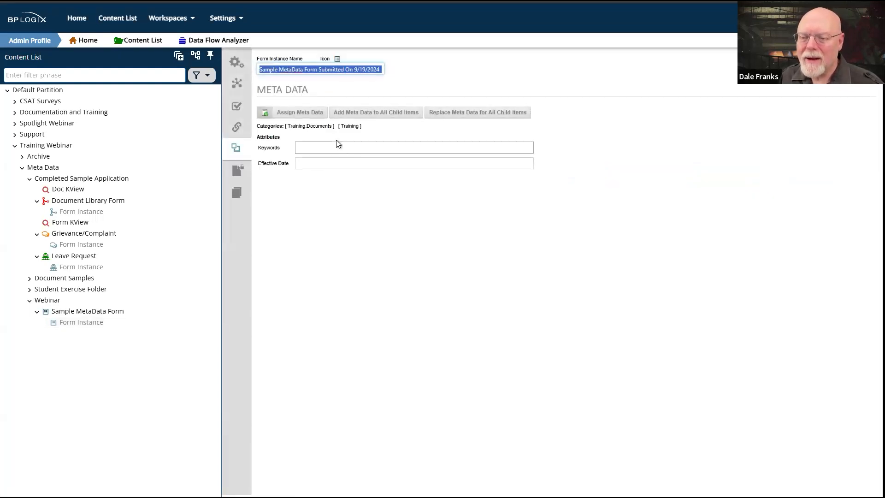
drag(375, 128, 286, 128)
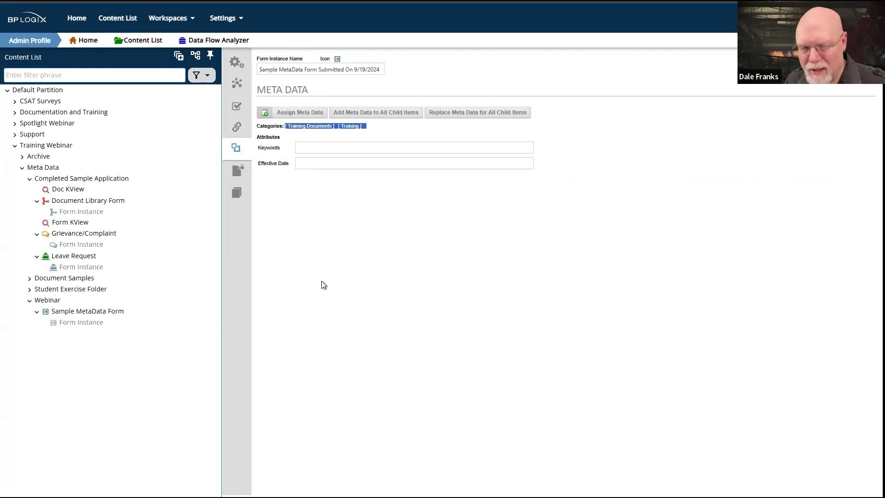
click(318, 152)
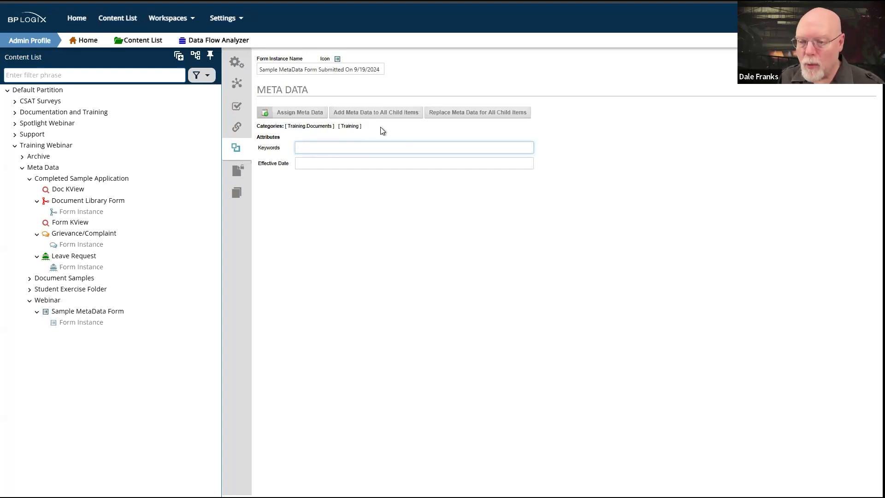
click(367, 127)
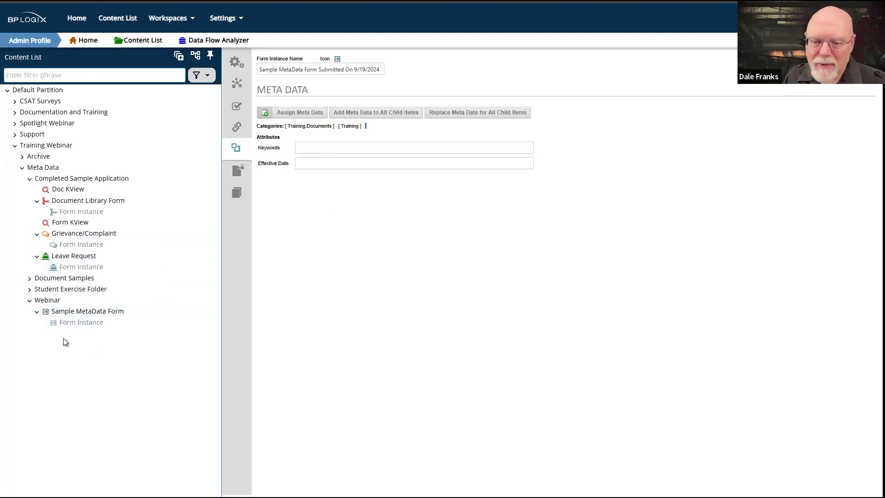
- Change the 10:01 AM submission's category from HR to IT, save it, and open the form definition
click(73, 323)
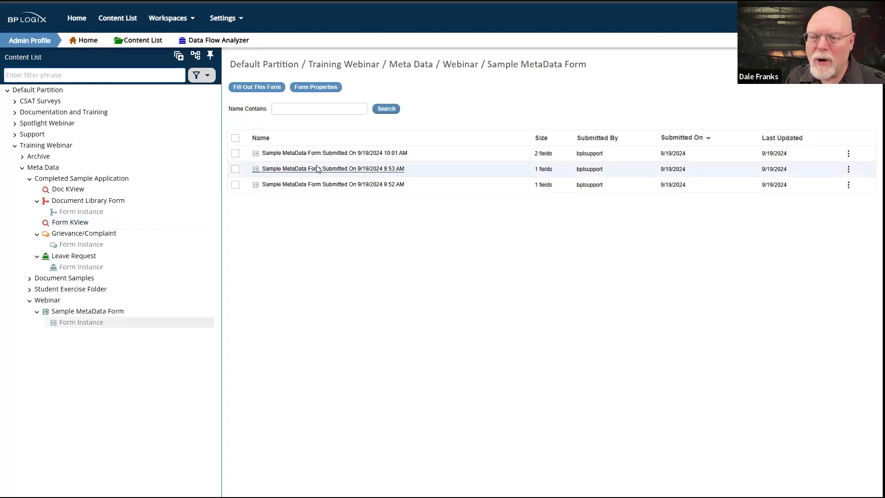
click(326, 153)
click(137, 72)
click(83, 157)
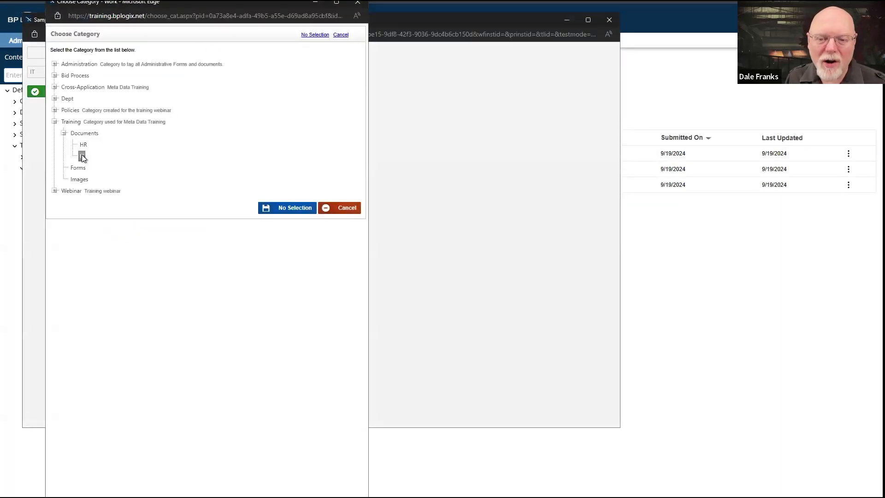
click(45, 92)
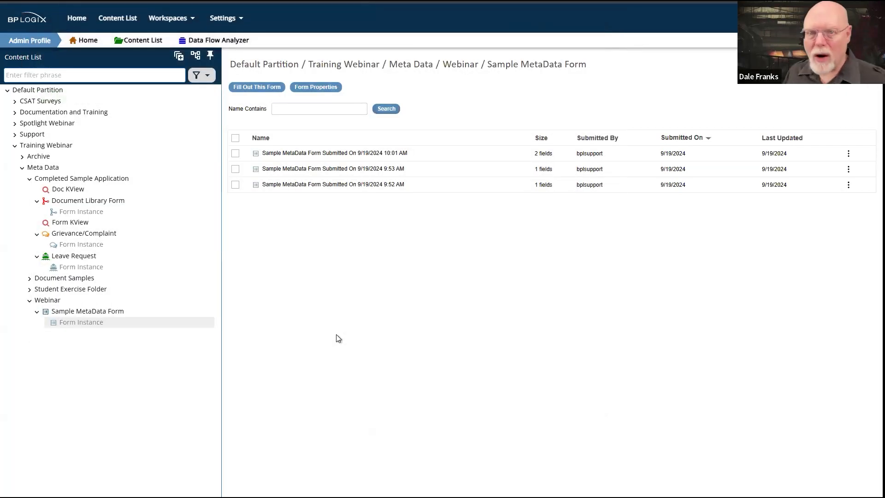
click(74, 311)
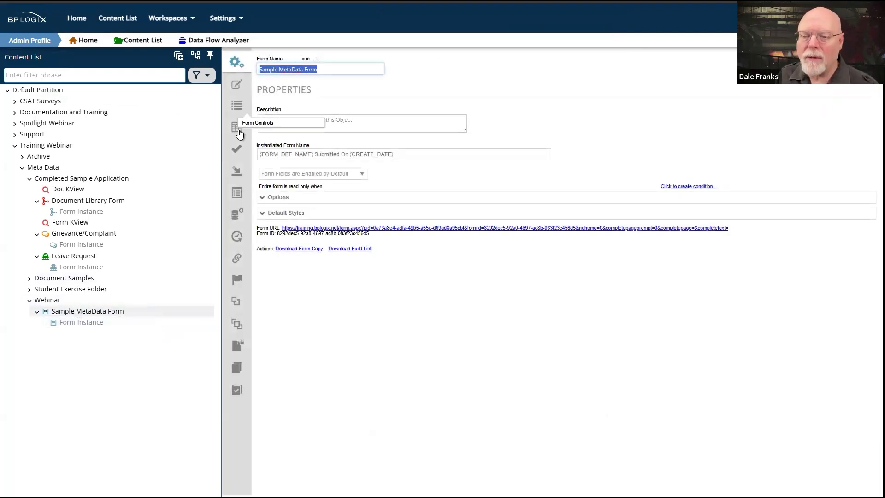
- Add a Meta Data > Set Meta Data custom task fired on Categorypicker2 and open its configuration
click(238, 131)
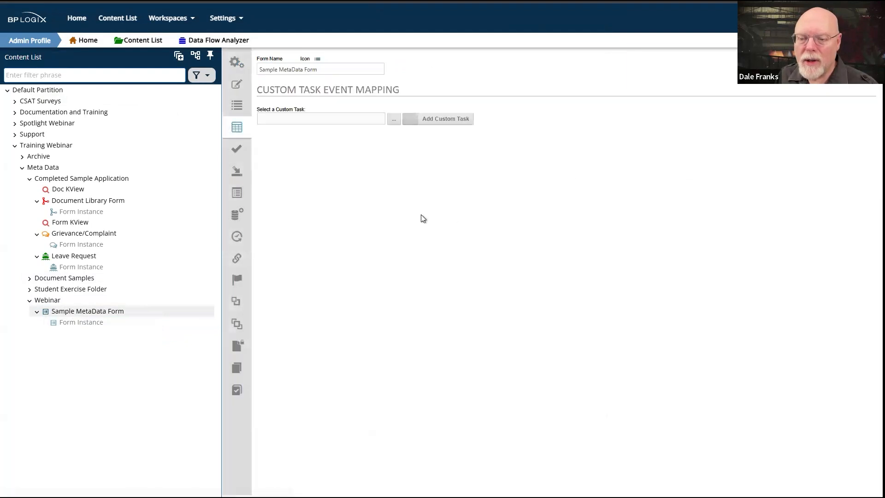
click(394, 122)
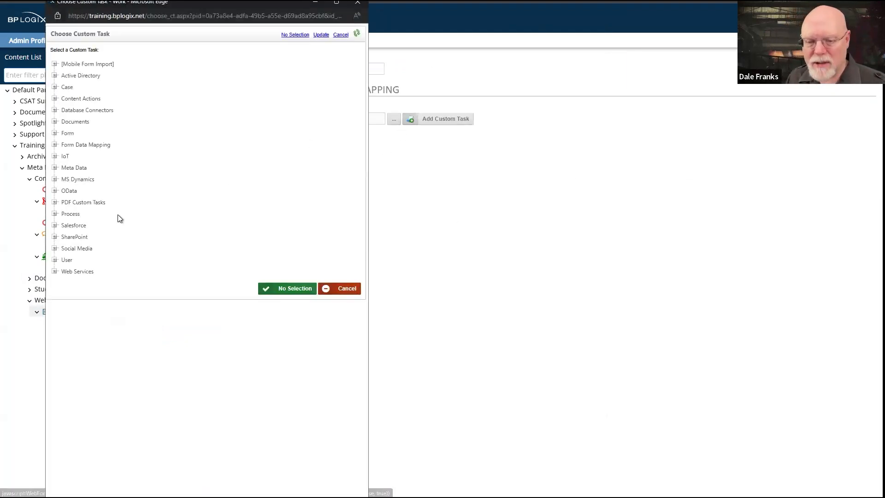
click(54, 169)
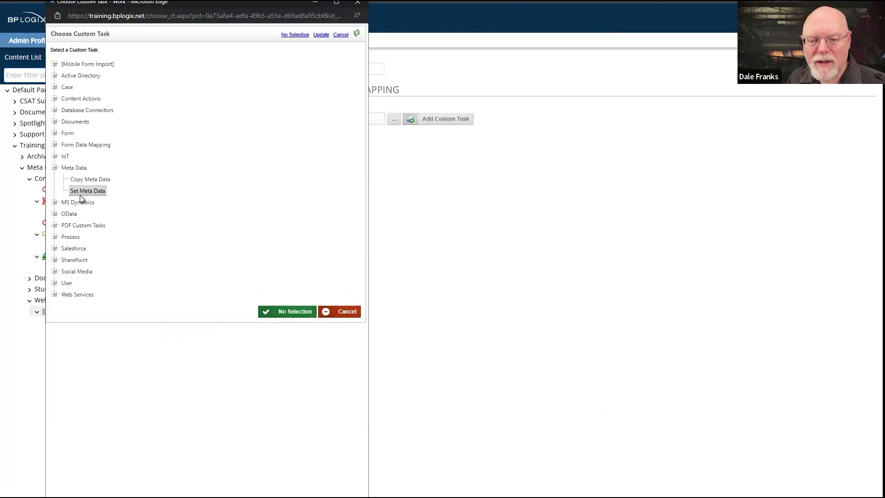
click(103, 193)
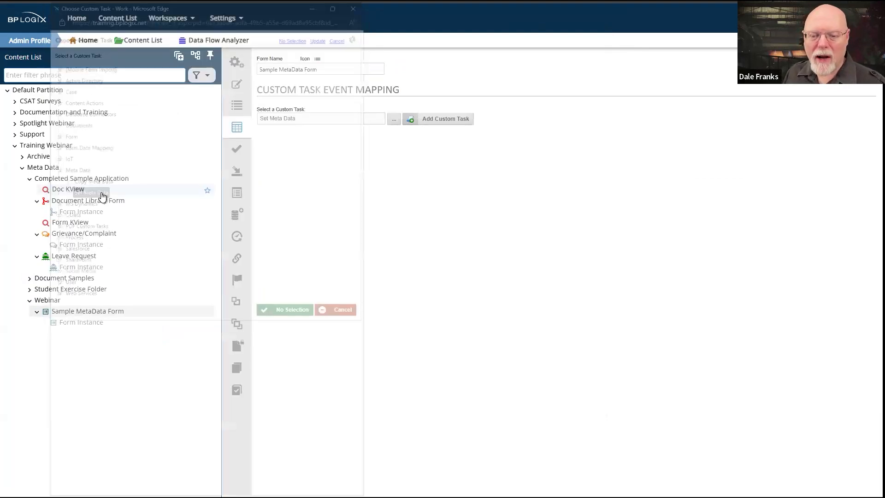
click(451, 119)
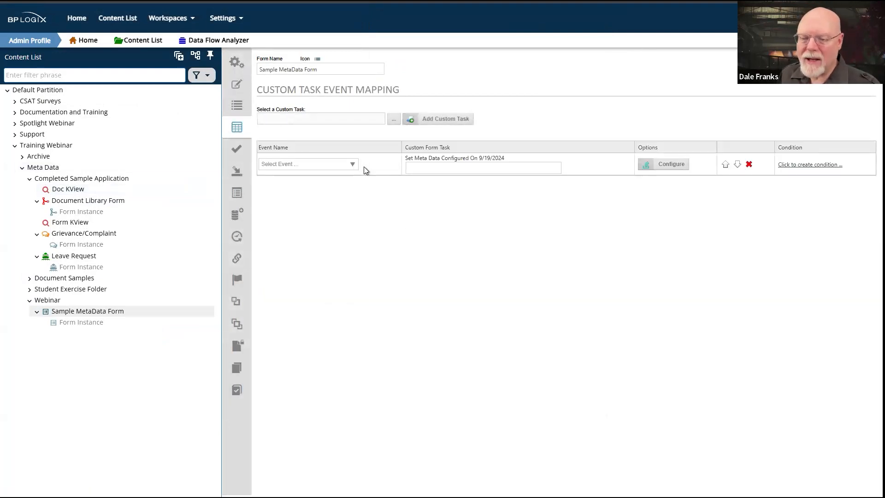
click(351, 166)
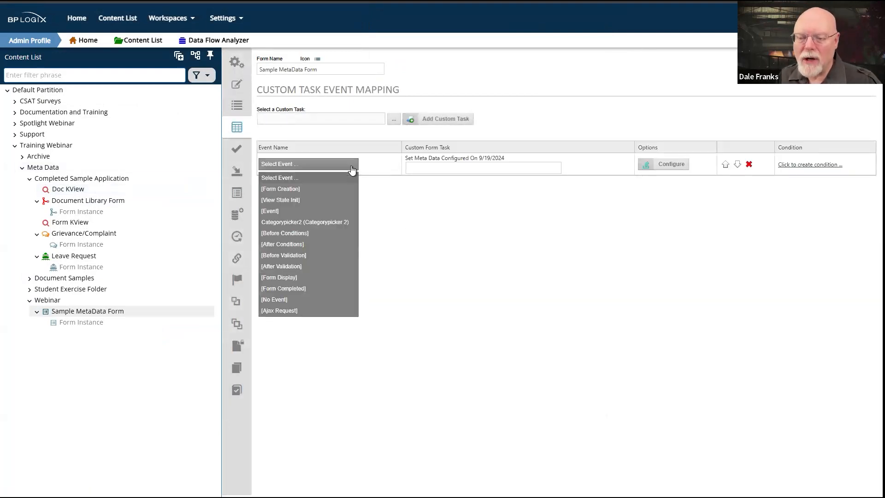
click(294, 222)
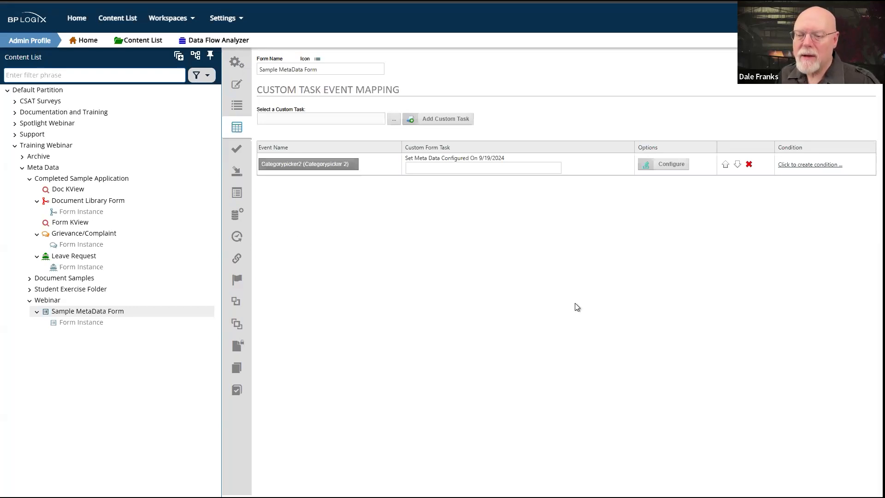
click(665, 173)
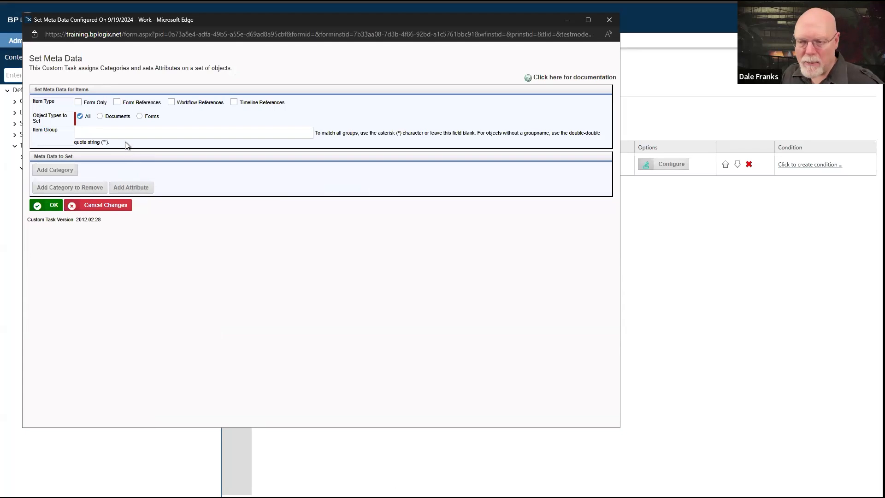
- Apply the Set Meta Data task to Form Only and Form References items, and add an empty category row
click(79, 102)
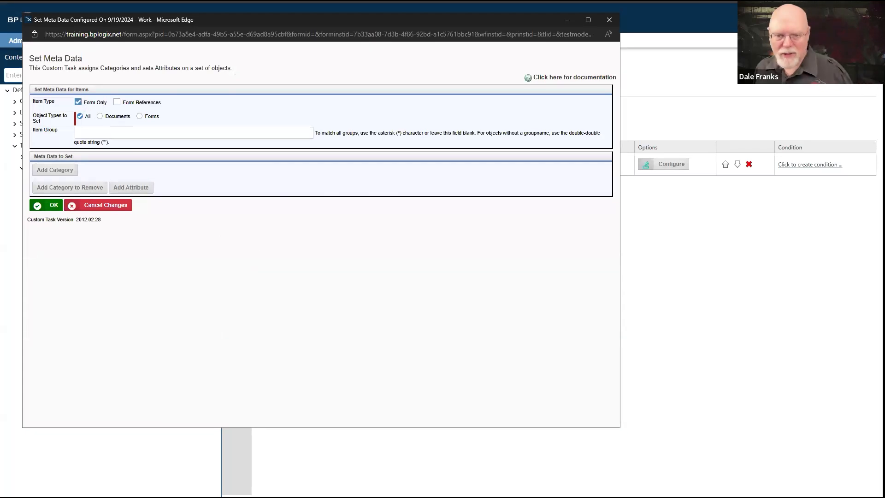
click(117, 103)
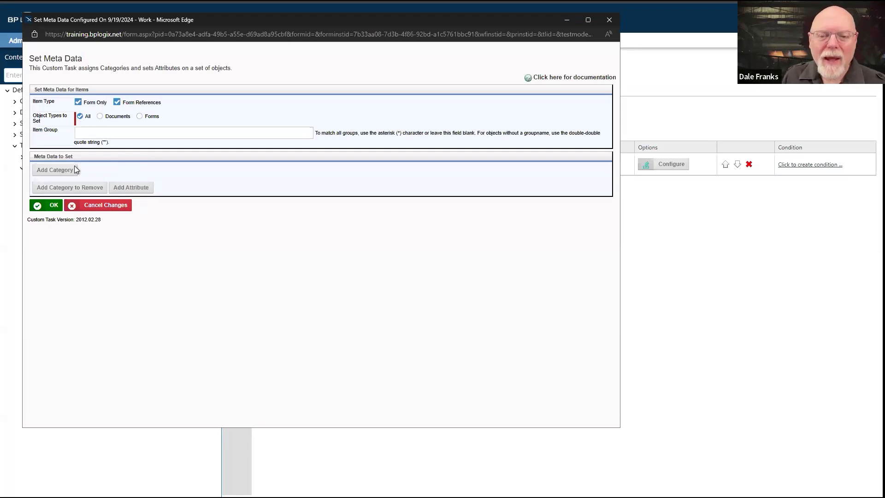
click(96, 132)
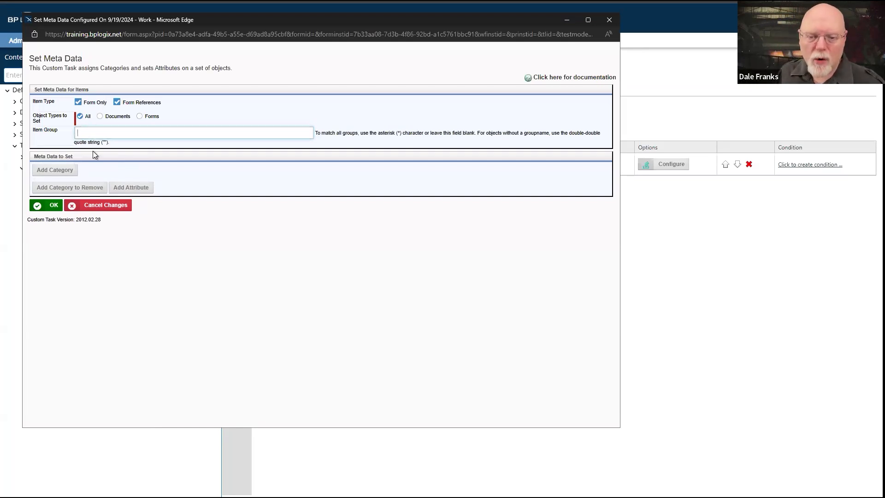
click(65, 171)
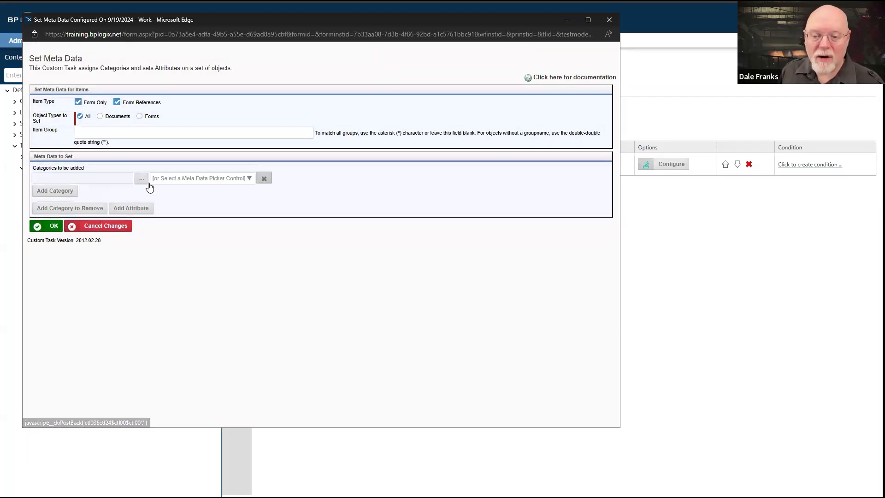
- Make the new category row take its category from Categorypicker2
click(142, 178)
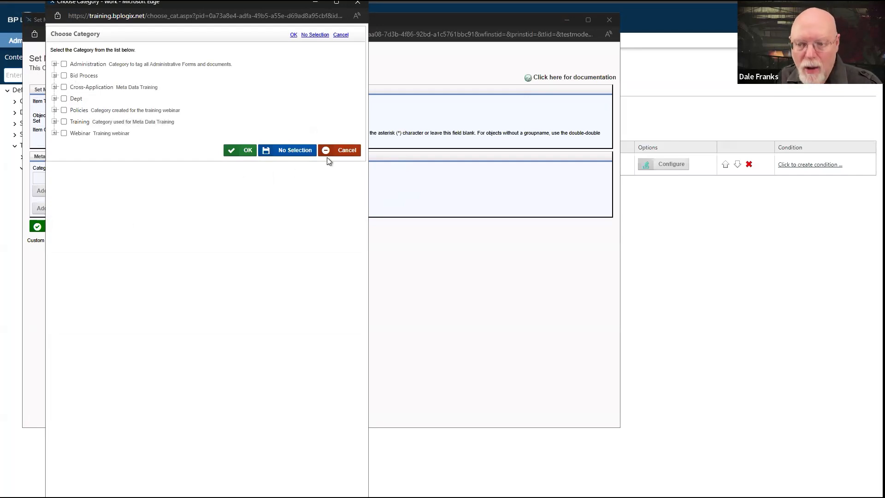
click(348, 151)
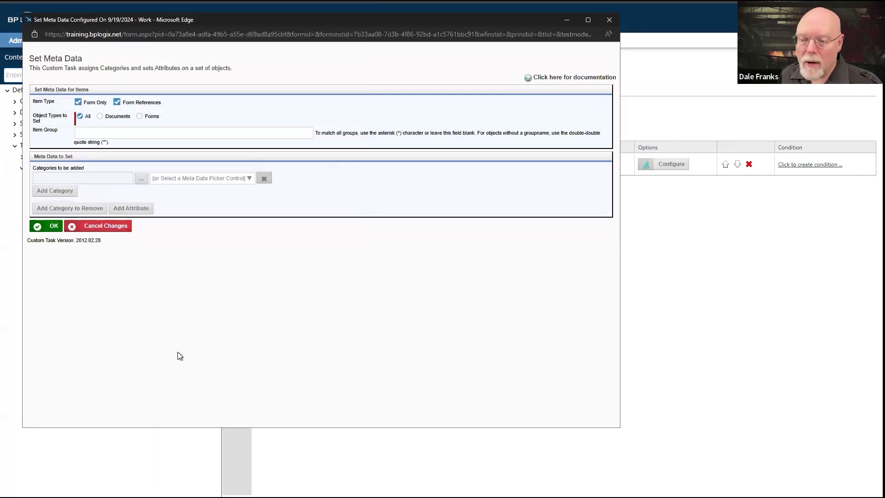
click(236, 181)
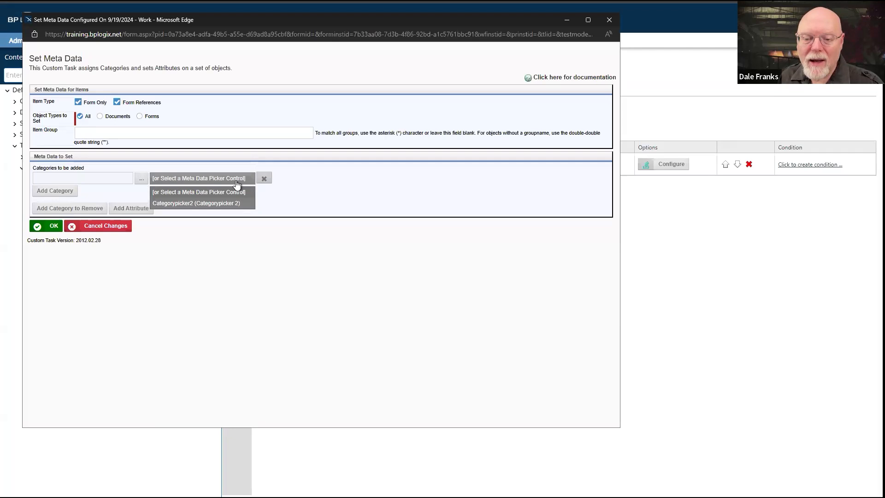
click(193, 204)
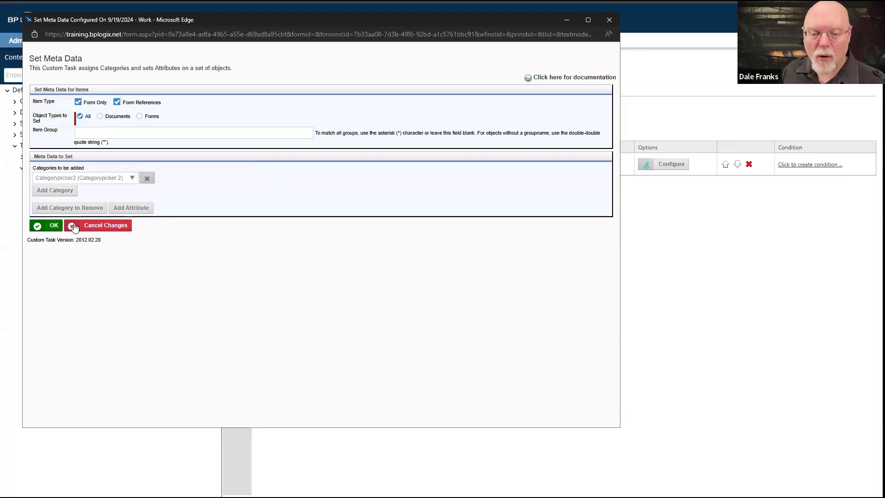
- Remove the extra empty category row and save the Set Meta Data configuration
click(59, 190)
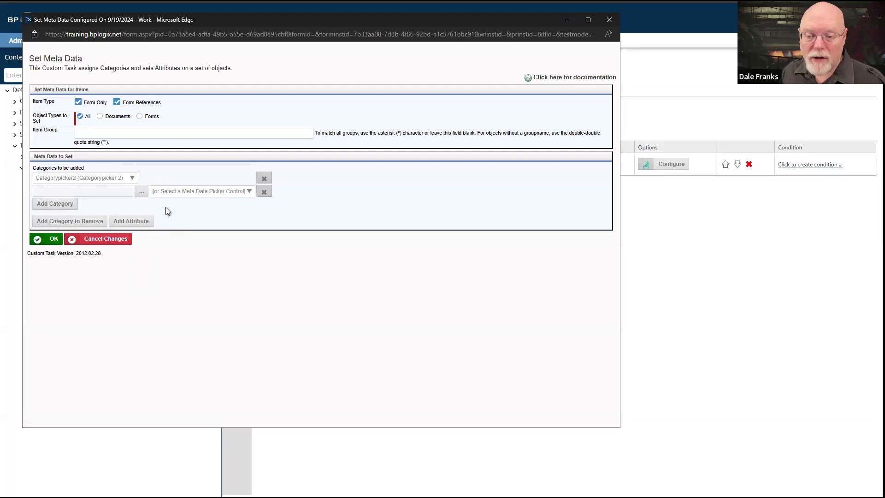
click(141, 192)
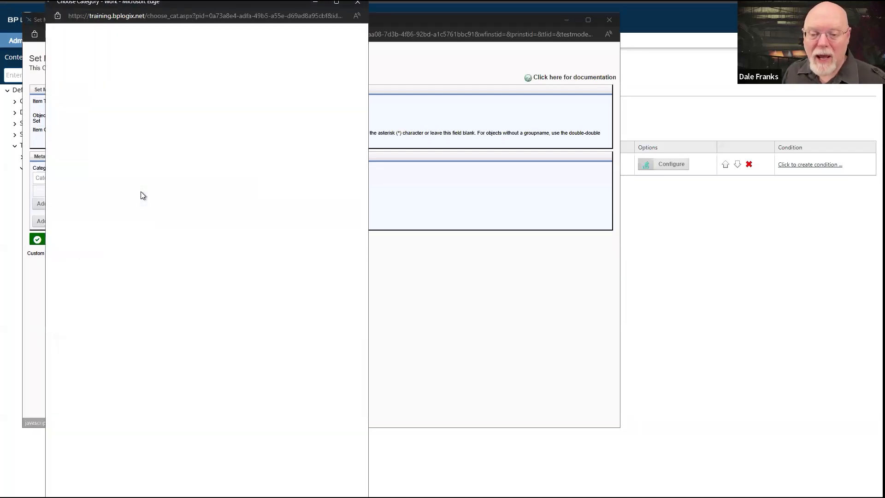
click(359, 4)
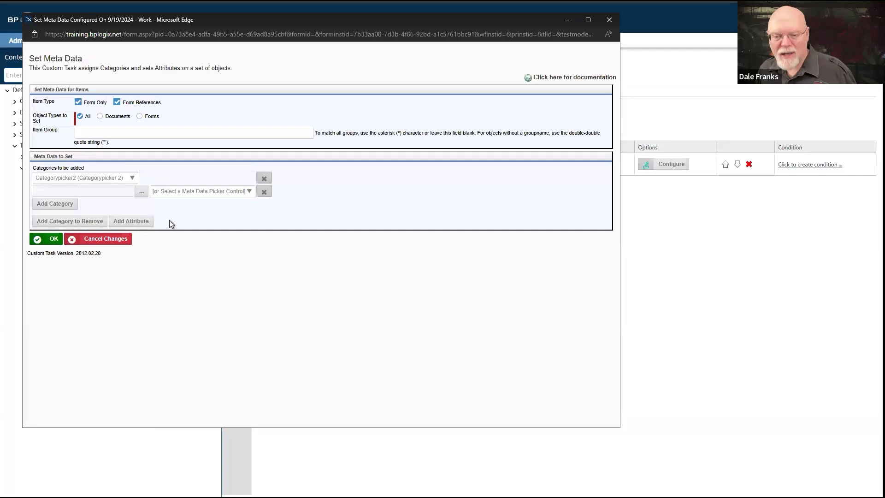
click(265, 191)
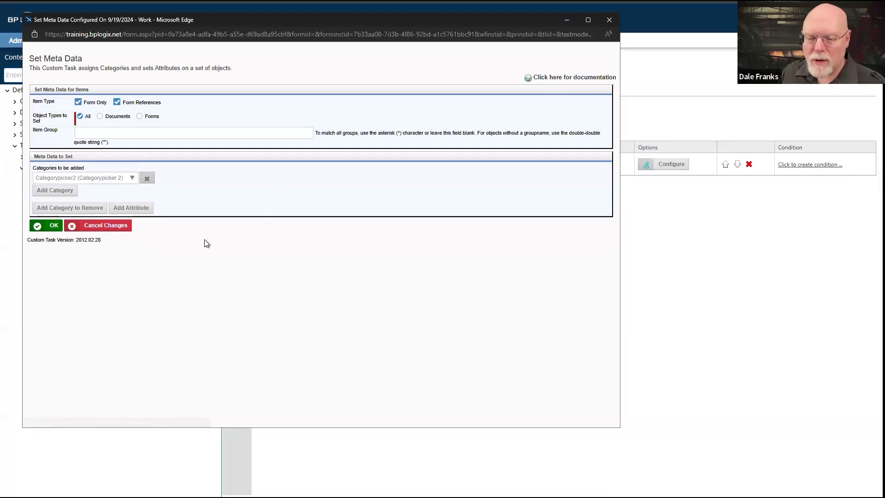
click(68, 187)
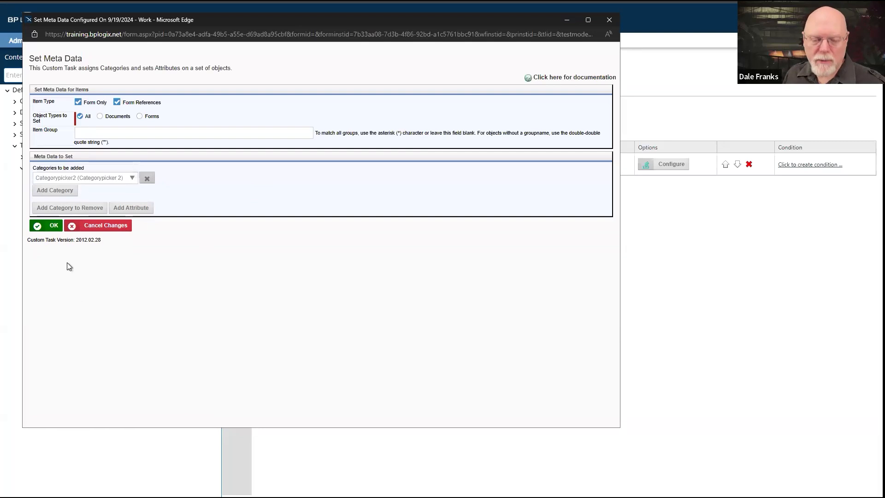
click(53, 227)
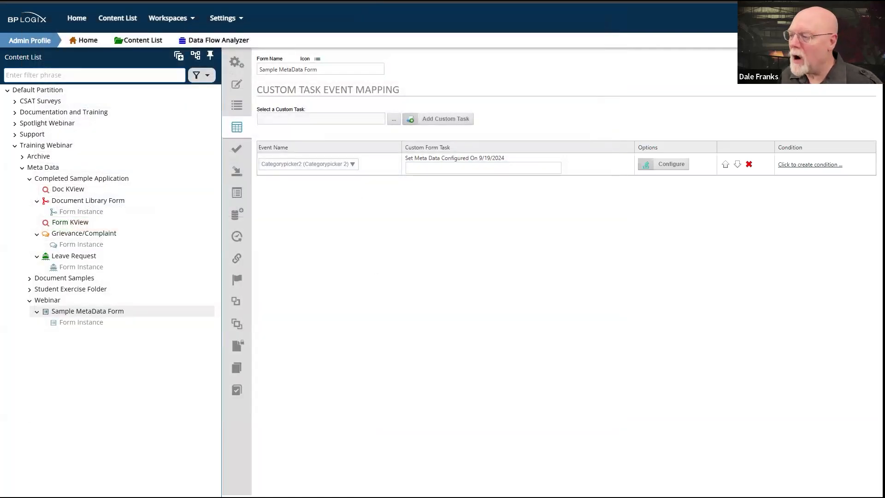
- Save and close the form definition, then change the newest submission's category to HR
mouse_move(853, 60)
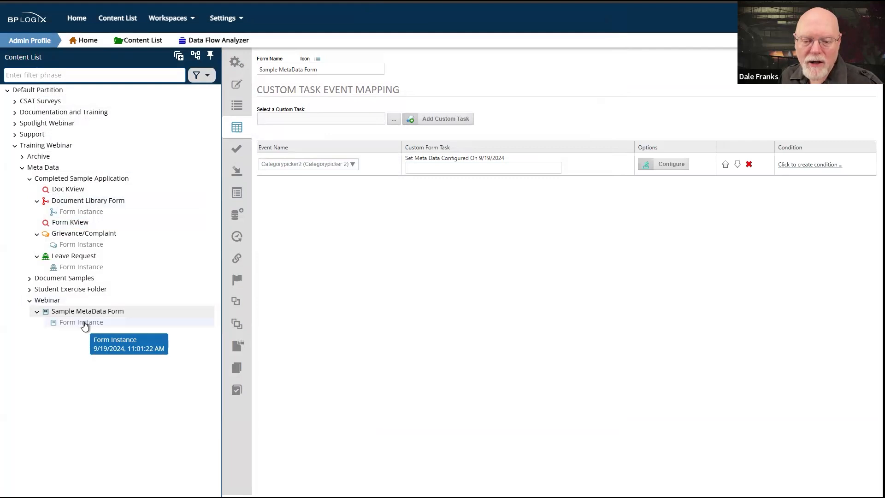
click(853, 62)
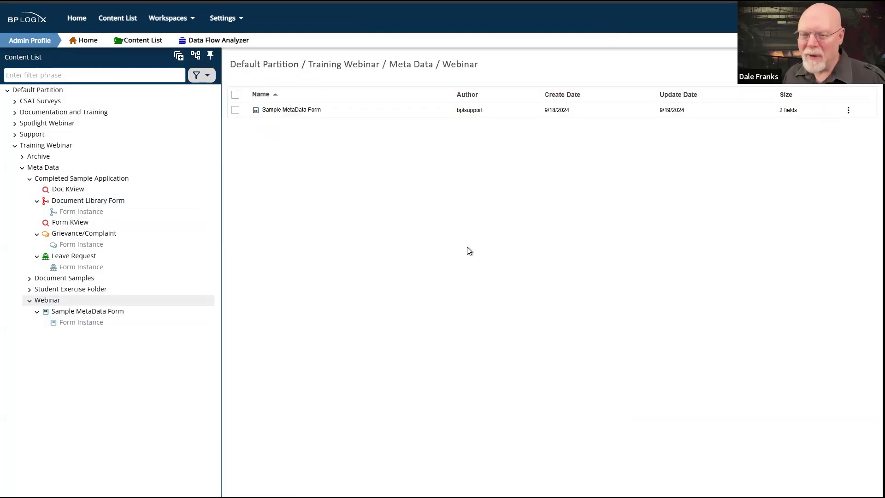
click(83, 325)
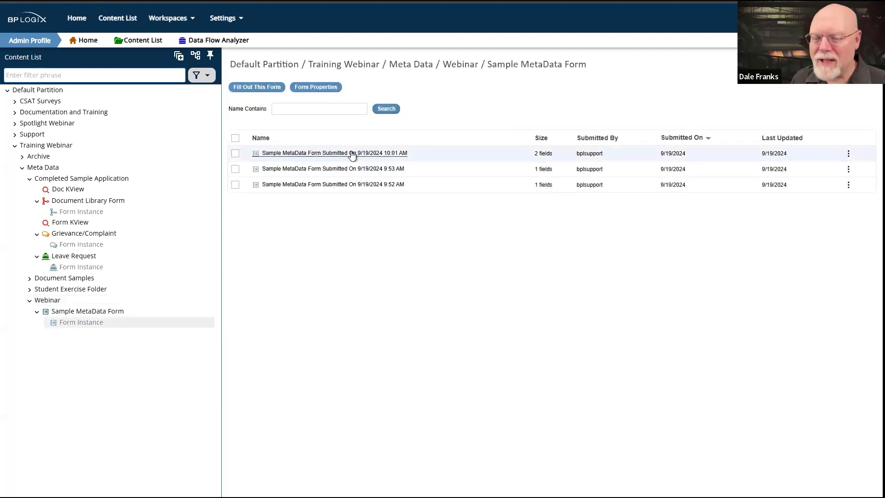
click(275, 155)
click(136, 71)
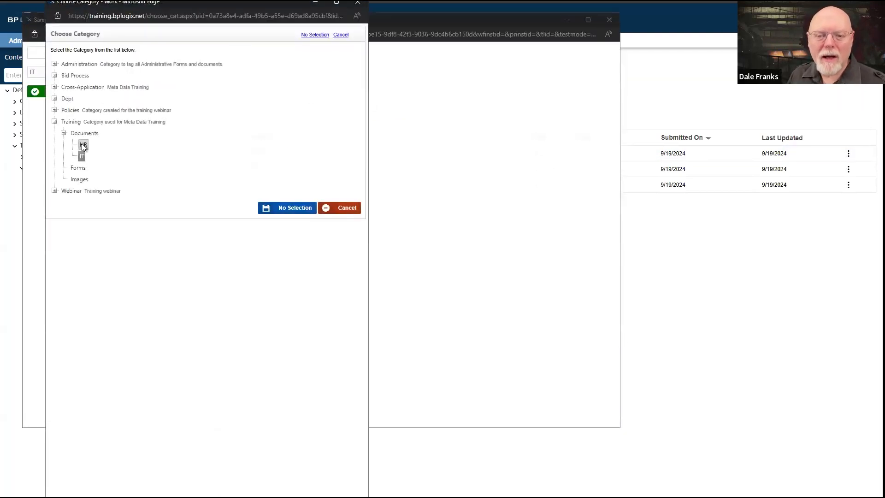
click(84, 145)
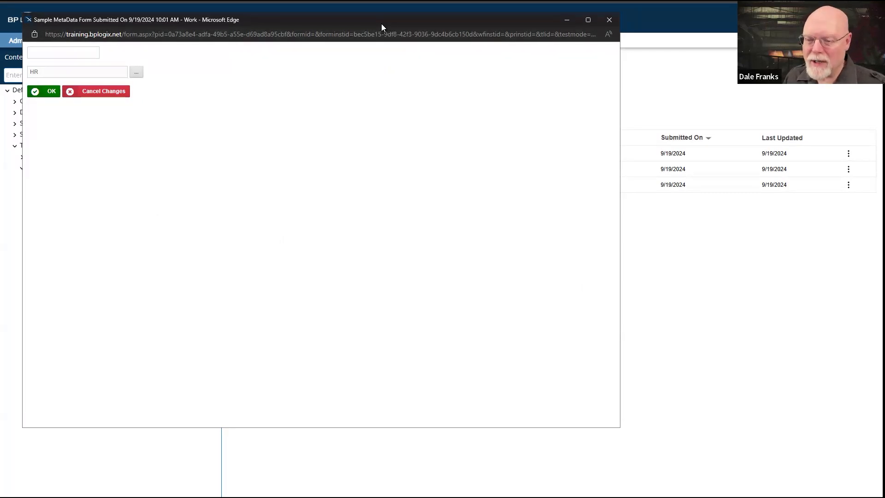
- Compare the submitted form with its meta data, highlighting Training.Documents.HR, then close the form window
drag(381, 23, 884, 11)
click(235, 154)
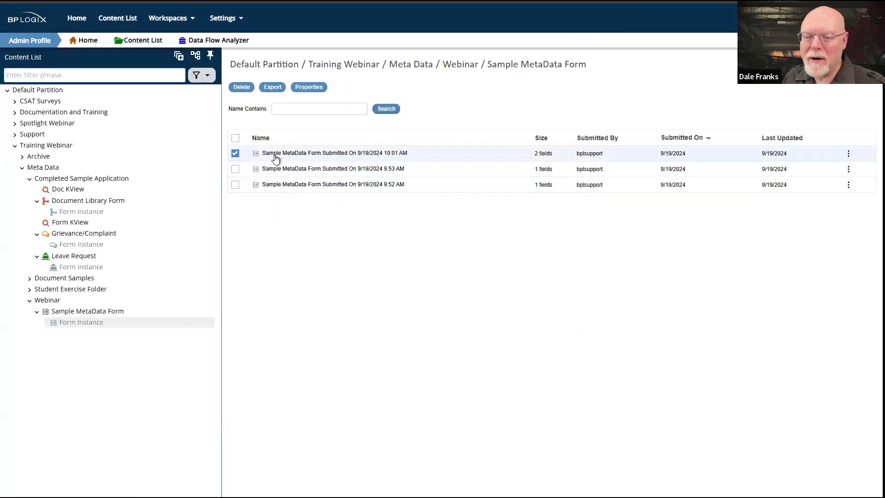
click(310, 88)
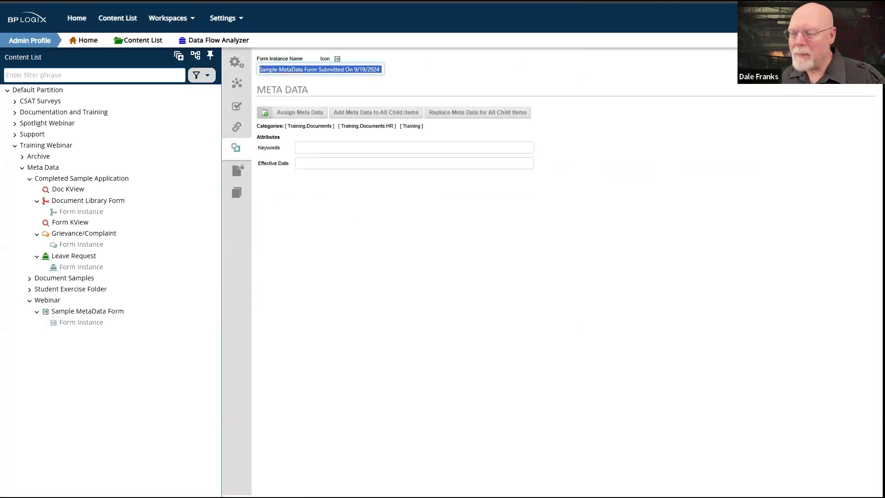
key(alt+Tab)
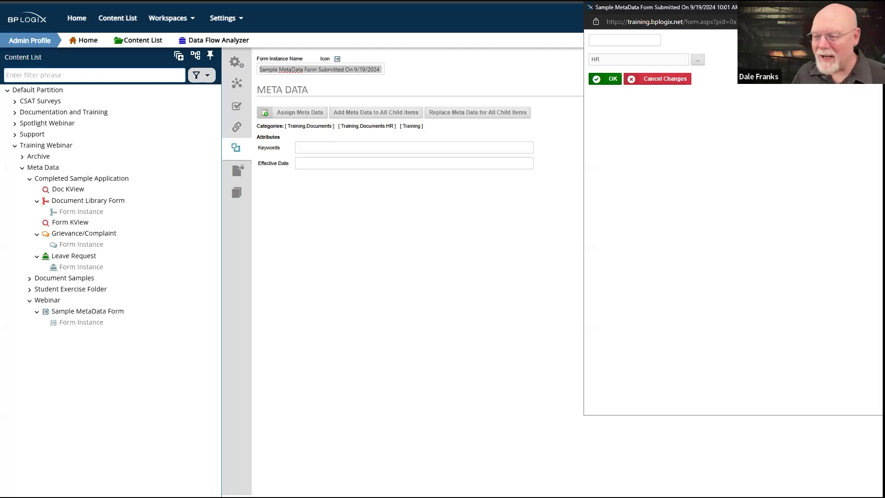
drag(784, 7, 797, 51)
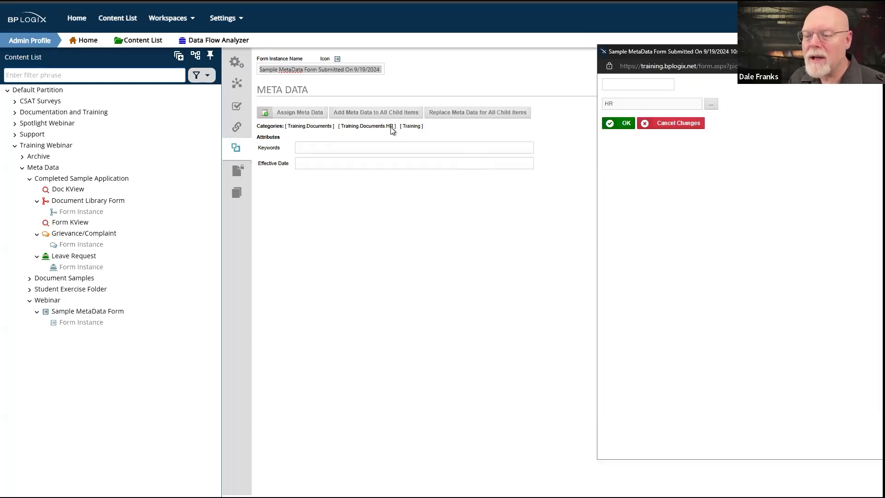
drag(344, 126, 399, 126)
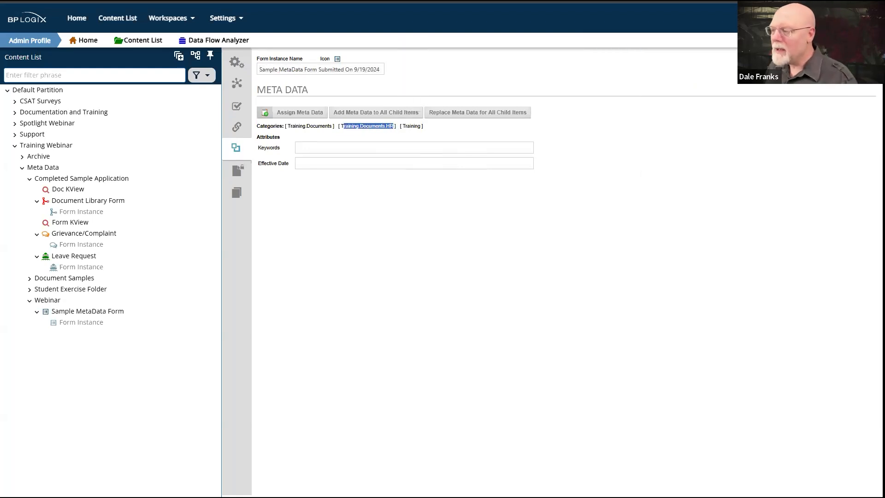
key(alt+Tab)
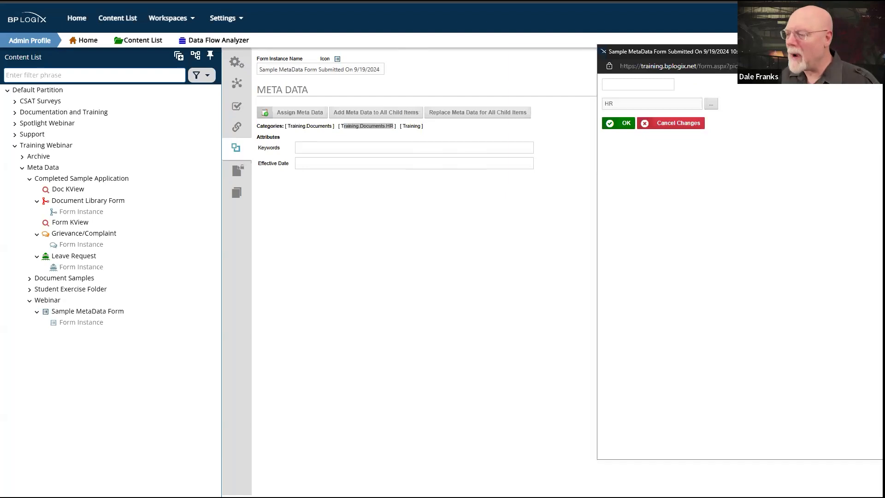
drag(784, 52, 414, 72)
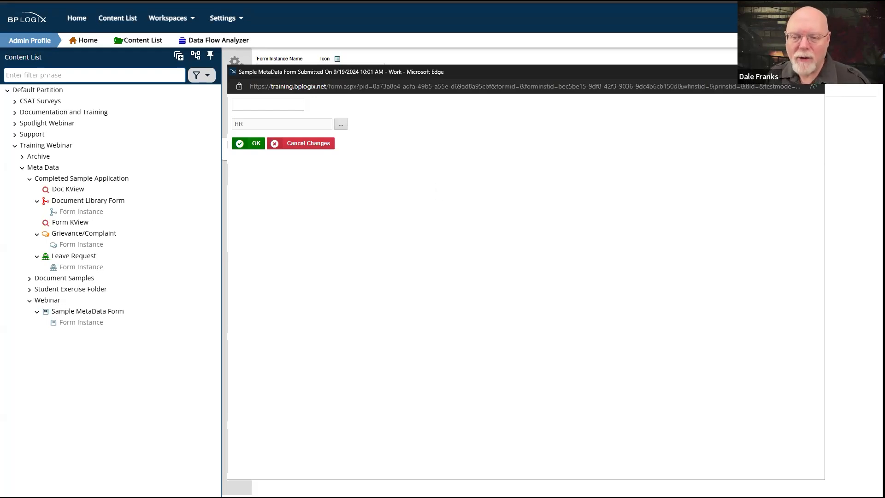
click(814, 71)
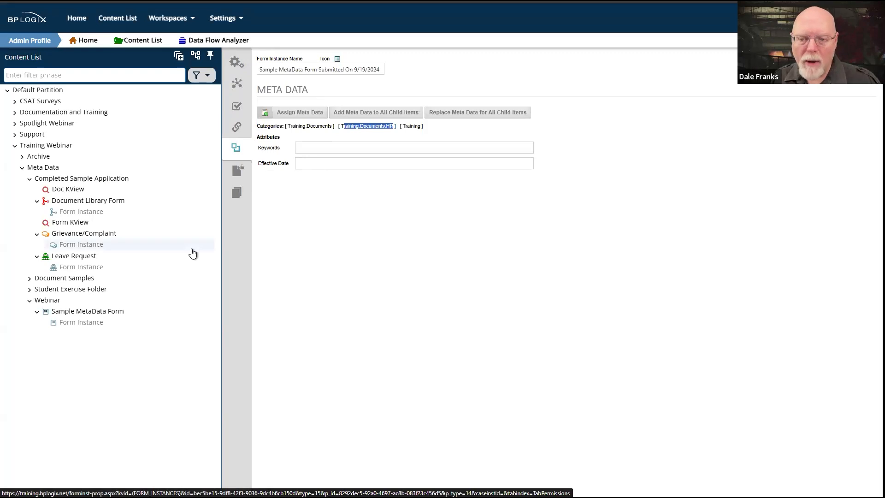
- Test-run Sample MetaData Form, picking Policies, then Policies > Ops, then Training > Images, and close it
click(67, 315)
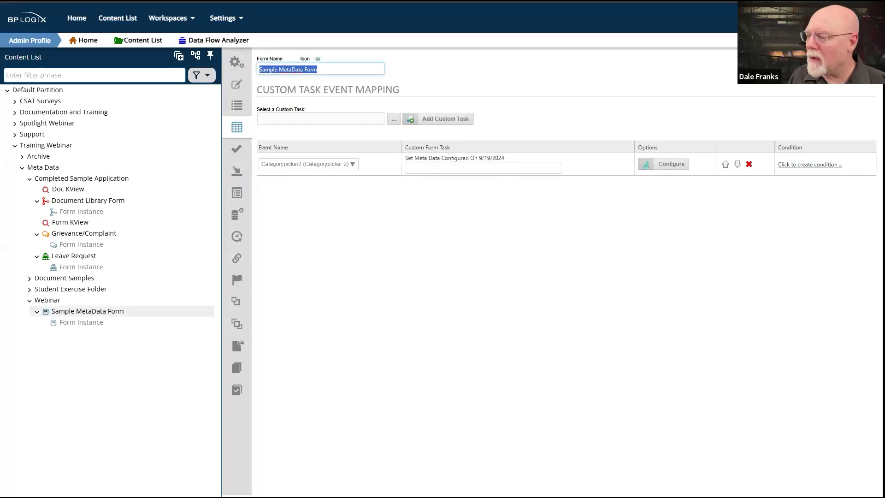
click(852, 69)
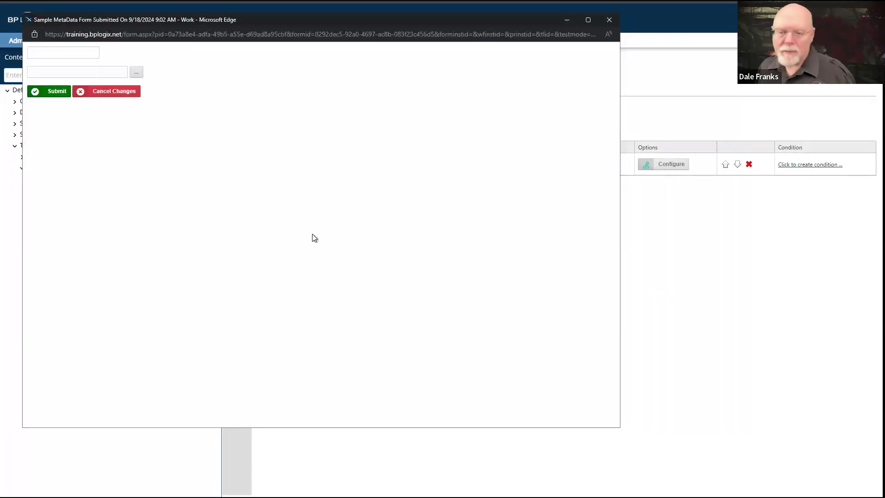
click(139, 76)
click(72, 111)
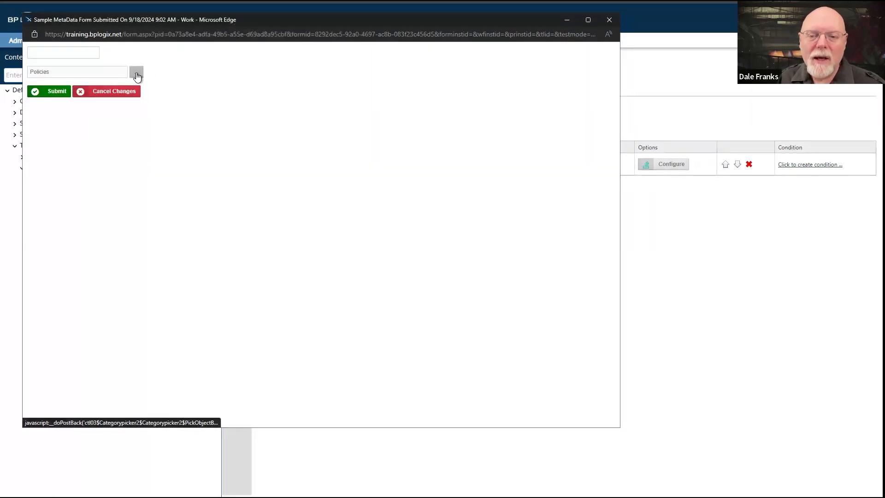
click(137, 75)
click(54, 110)
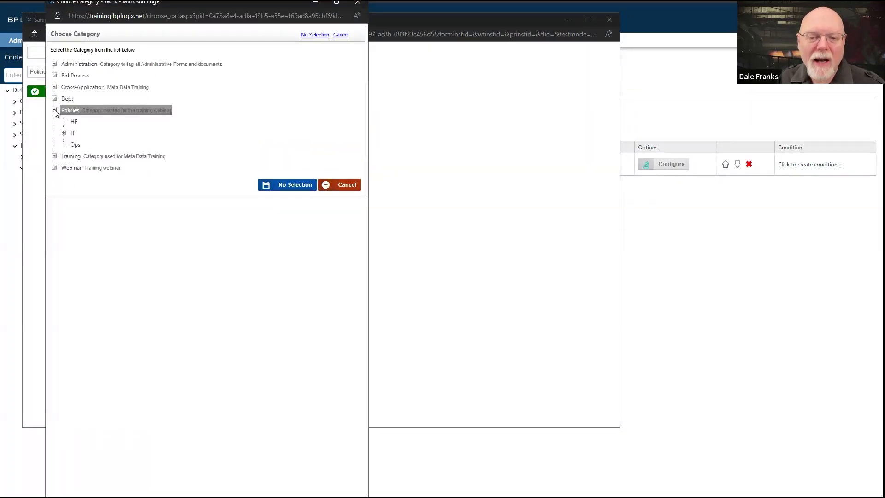
click(74, 145)
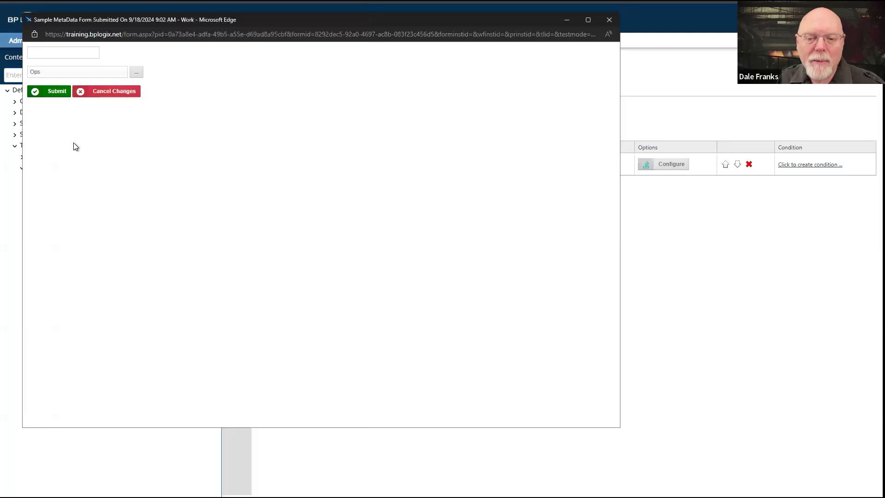
click(137, 75)
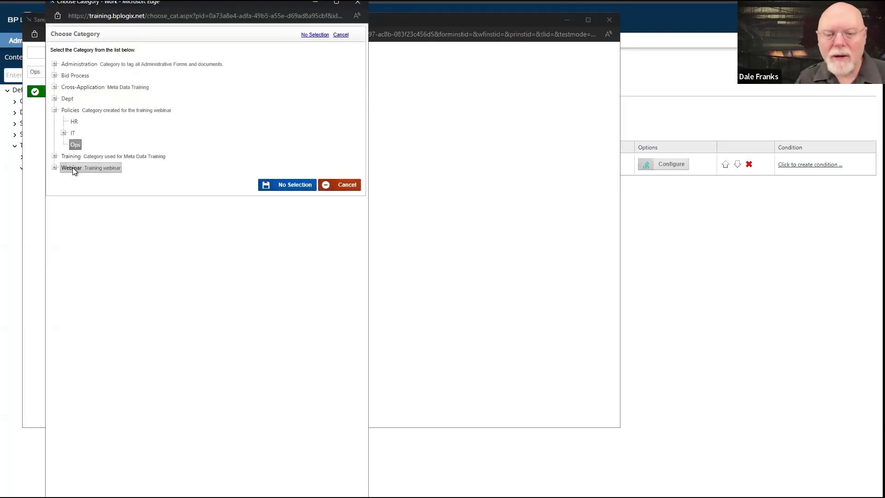
click(54, 156)
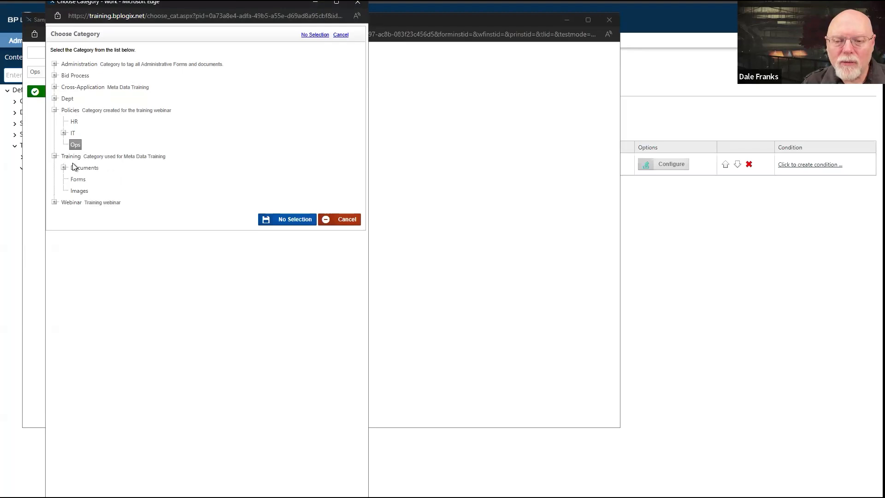
click(87, 190)
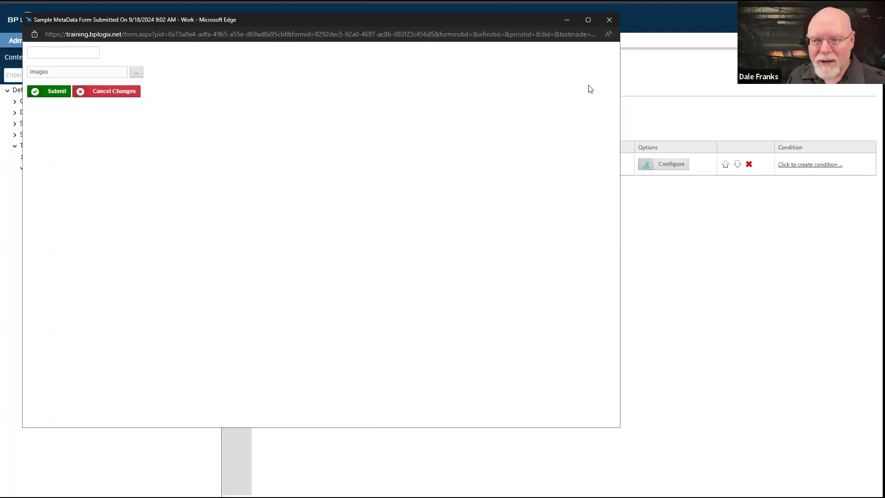
click(609, 21)
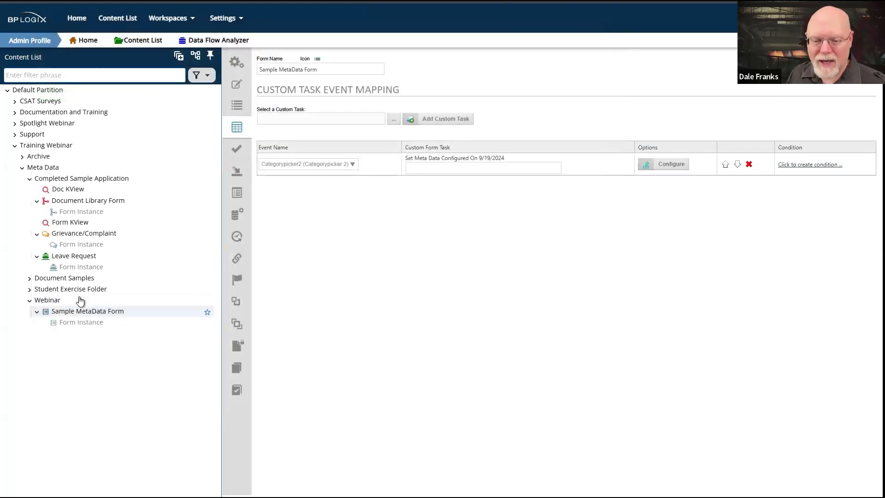
- Select the 10:01 AM submission in Form Instance and view its properties
click(71, 323)
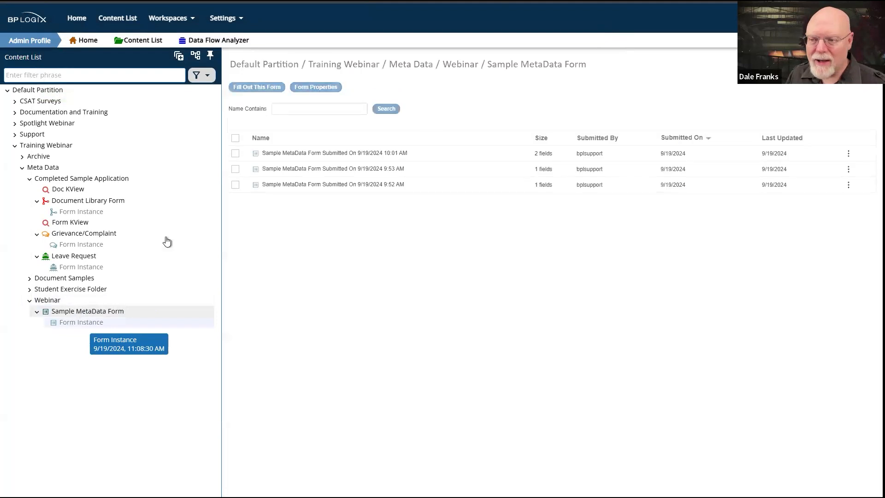
click(235, 153)
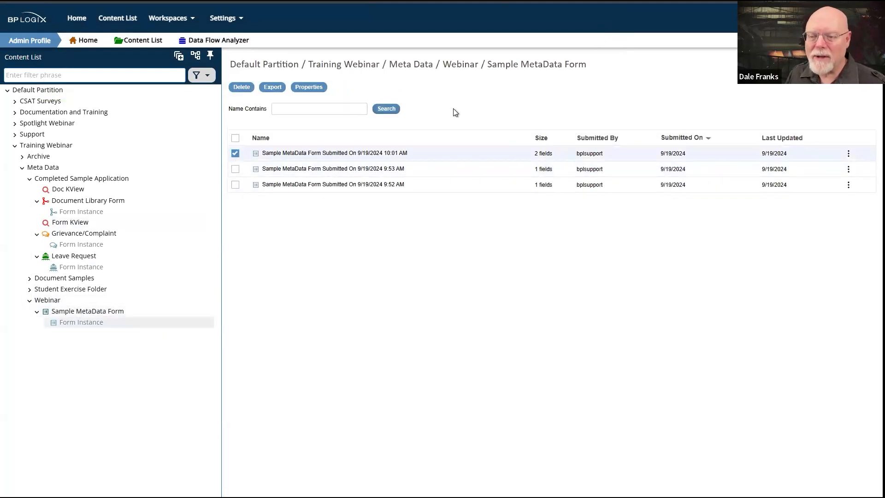
click(309, 87)
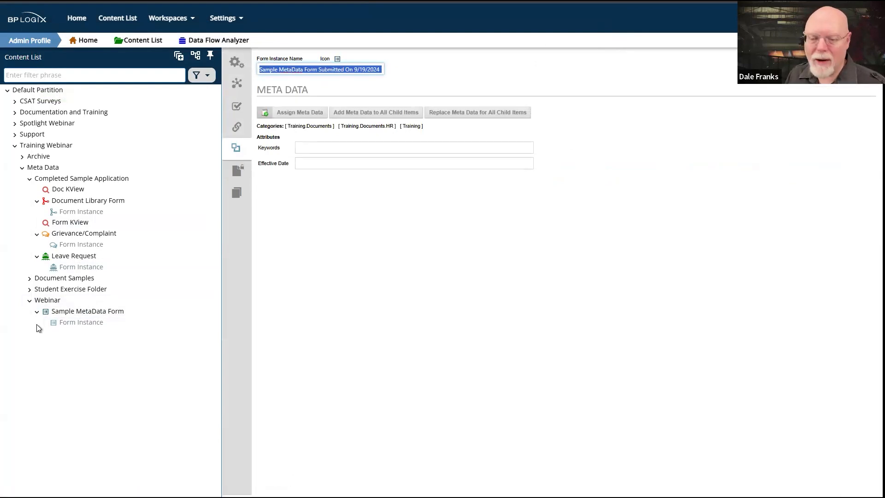
click(69, 322)
click(235, 154)
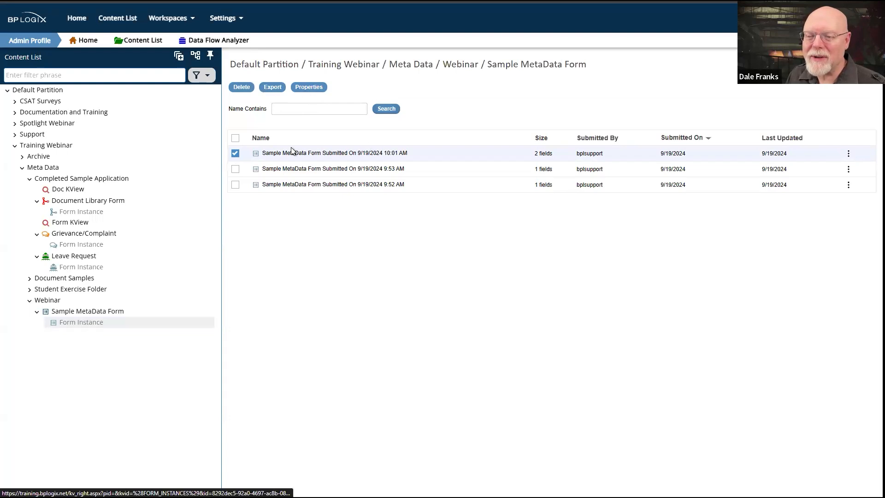
click(236, 154)
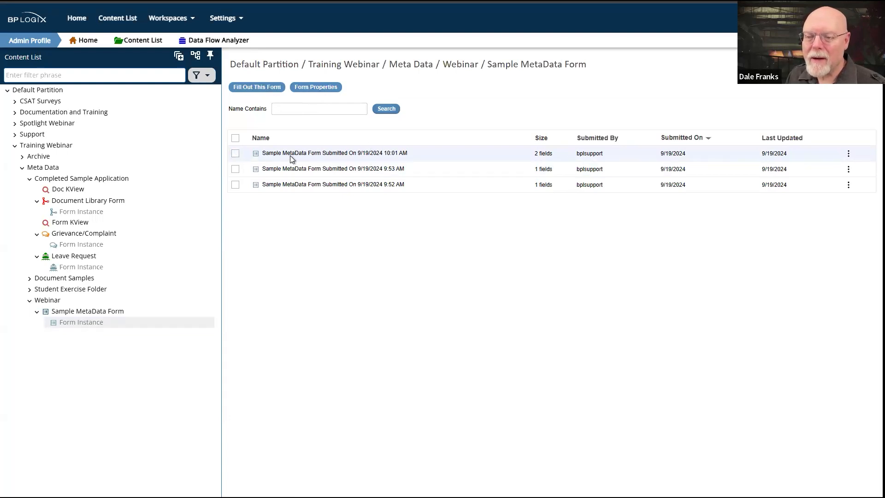
- Open the 10:01 AM submission's form beside its properties and change its category to Images
click(305, 155)
click(306, 152)
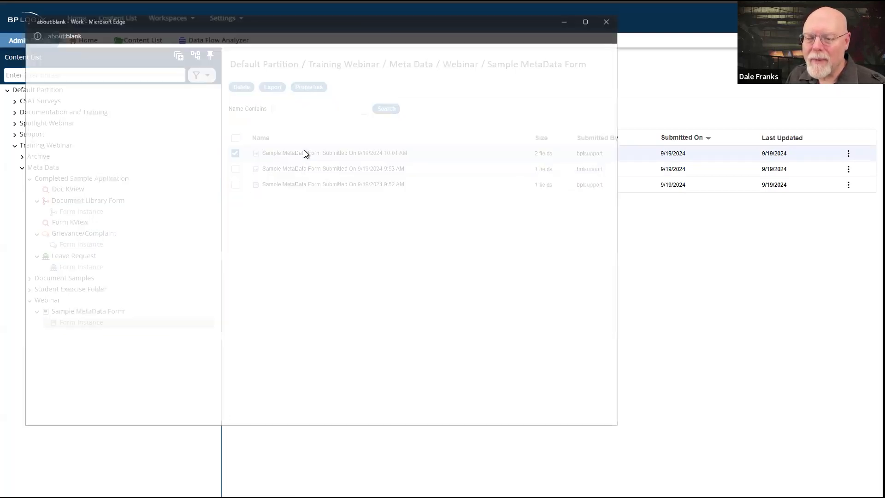
drag(344, 21, 756, 162)
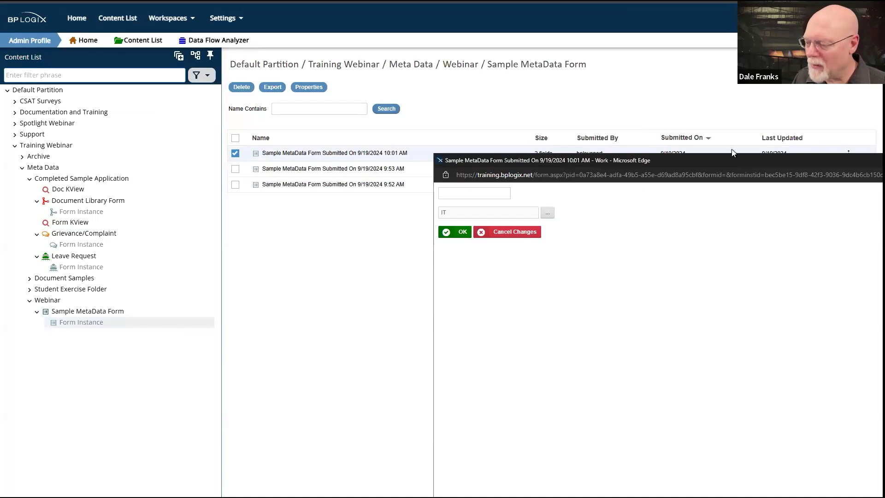
click(309, 88)
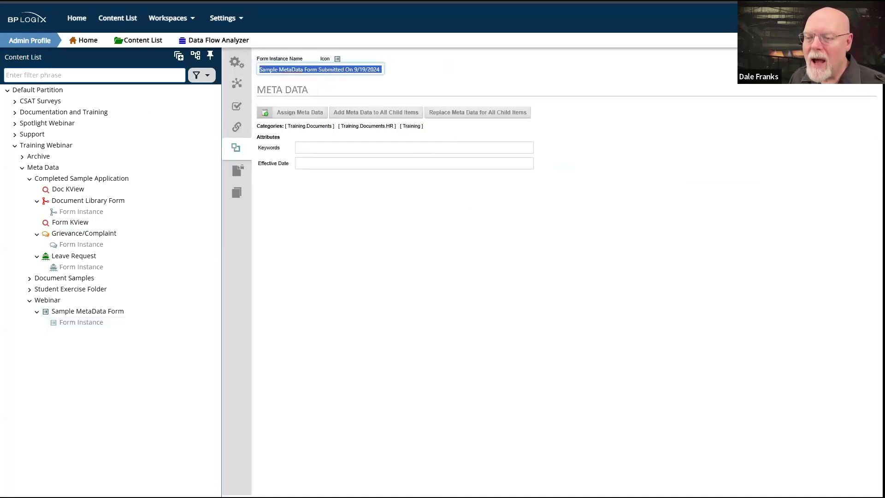
key(alt+Tab)
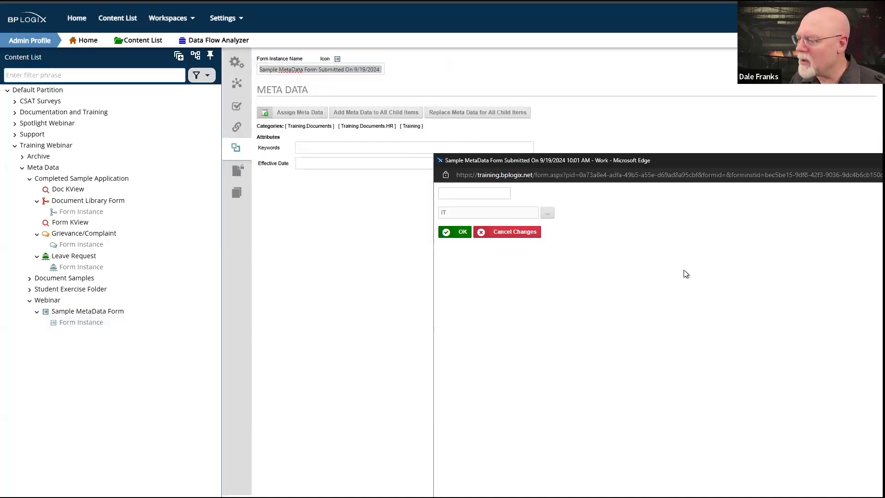
click(547, 213)
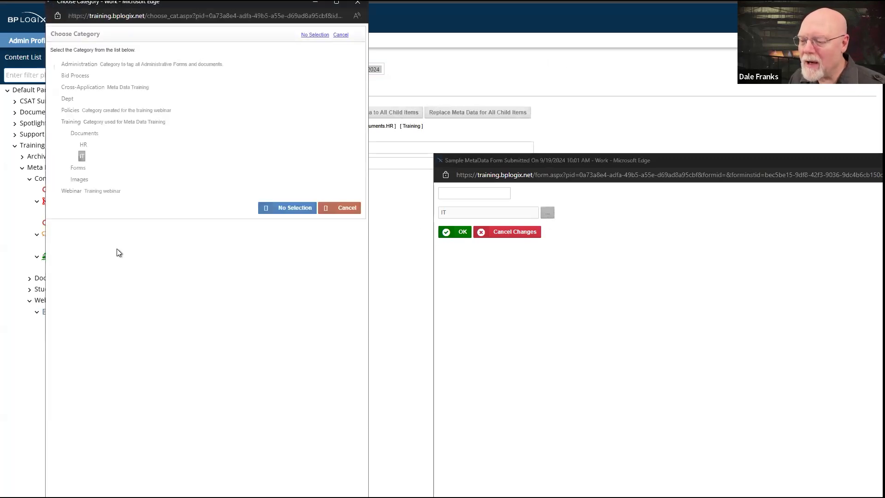
click(80, 181)
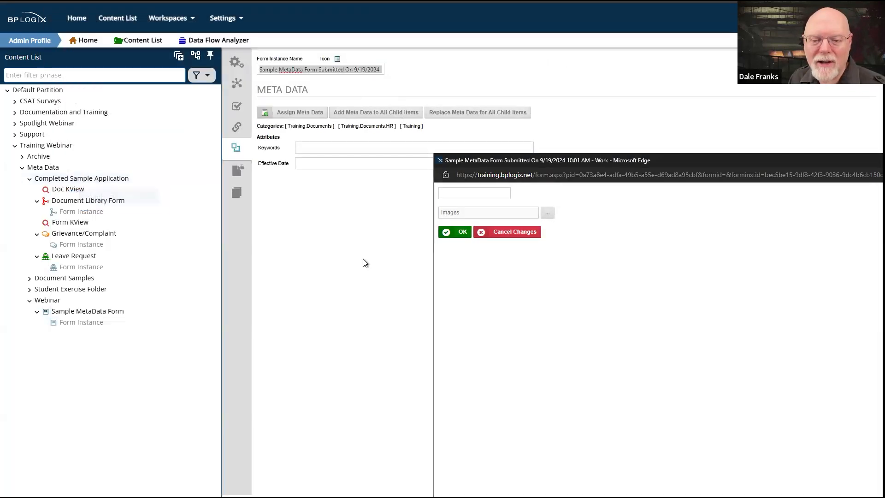
click(330, 230)
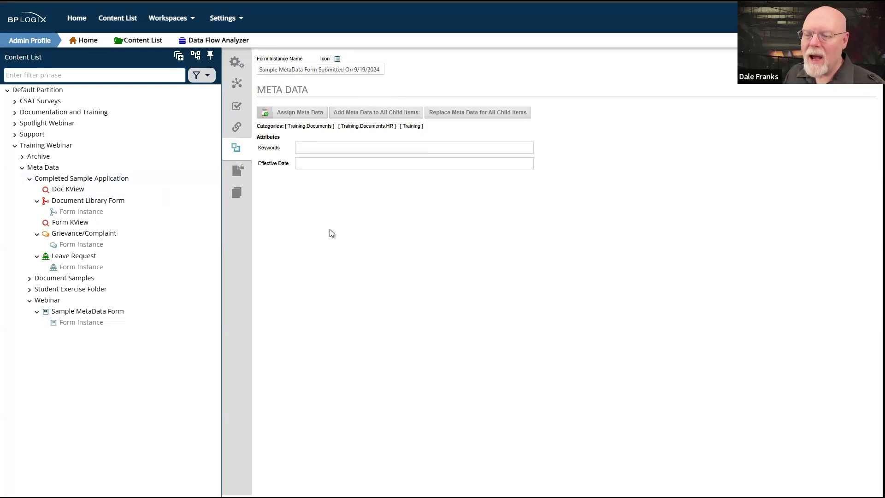
- Reload and show the newest submission's properties listing Training.Images, with its form brought forward
right_click(375, 229)
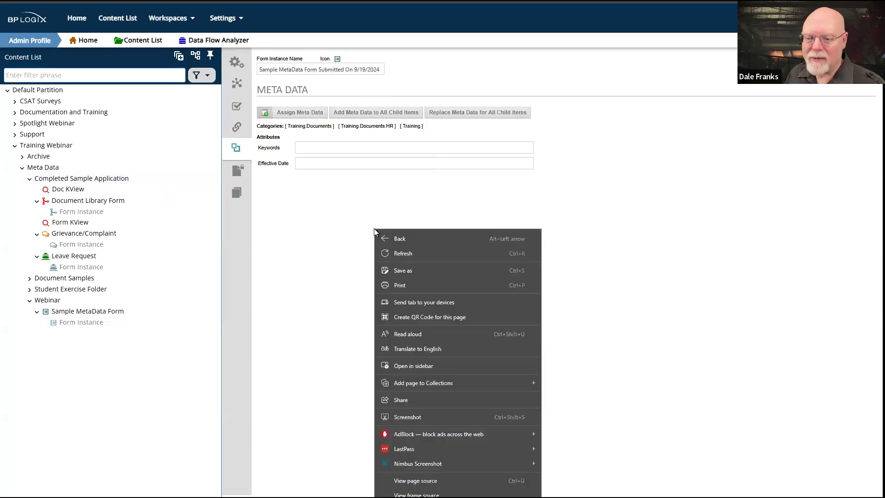
click(403, 254)
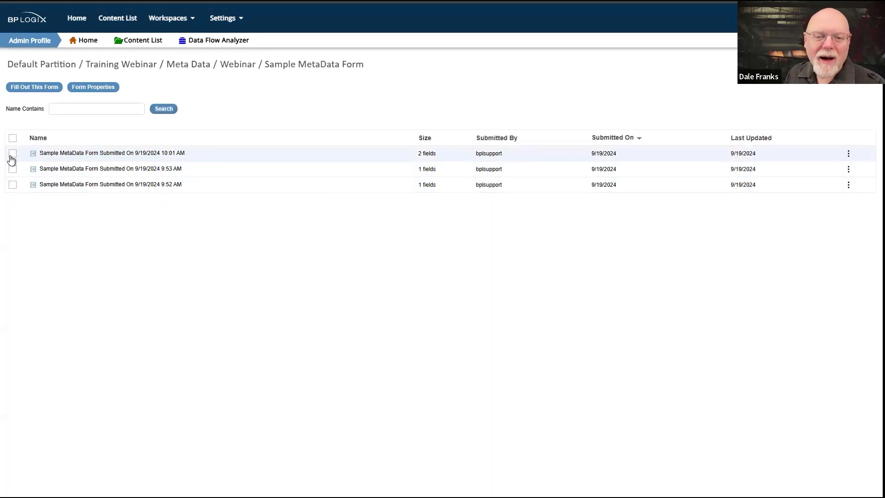
click(121, 21)
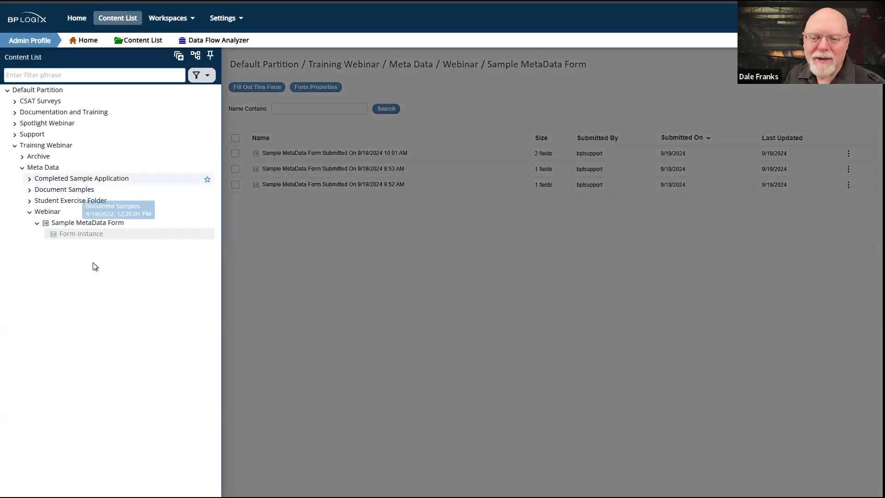
click(210, 58)
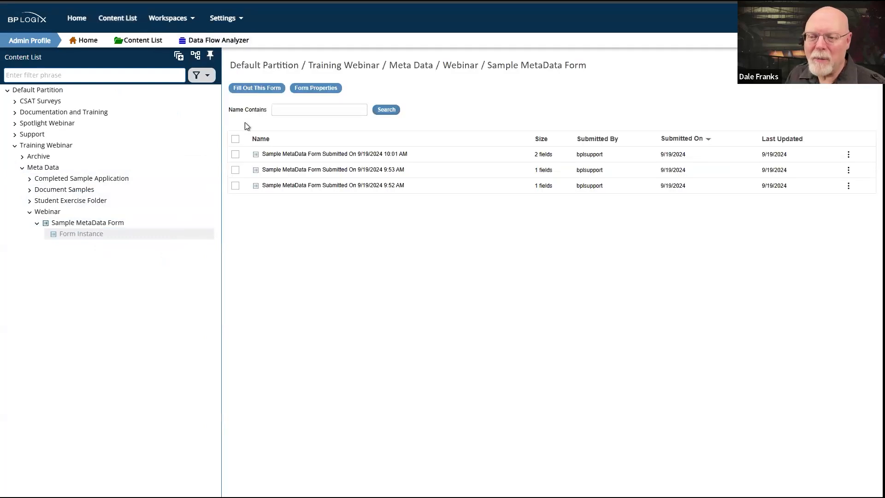
click(235, 154)
click(317, 88)
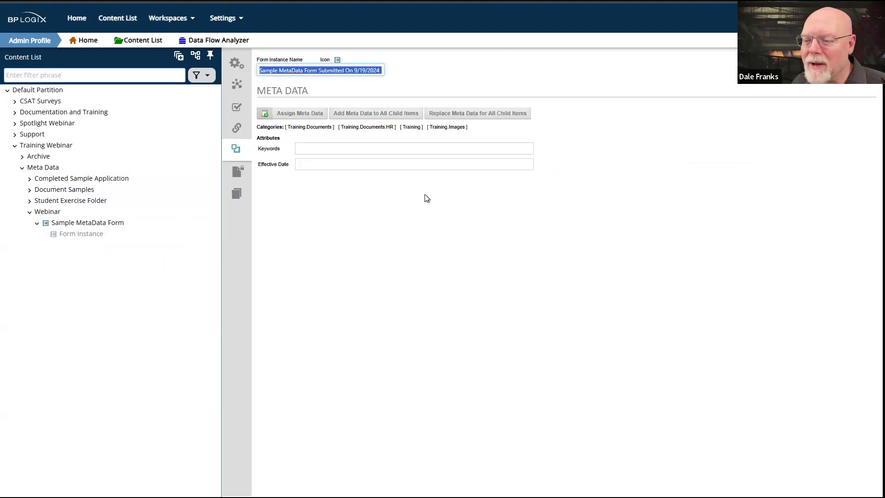
drag(472, 128, 431, 128)
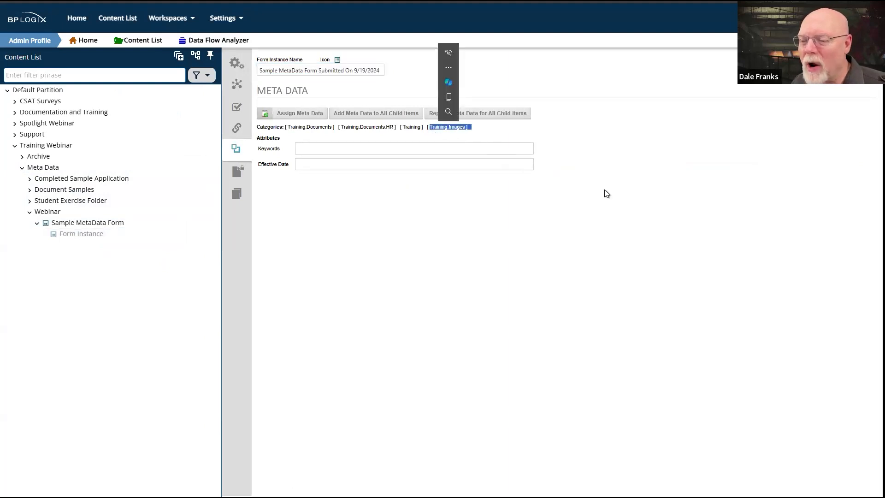
key(alt+Tab)
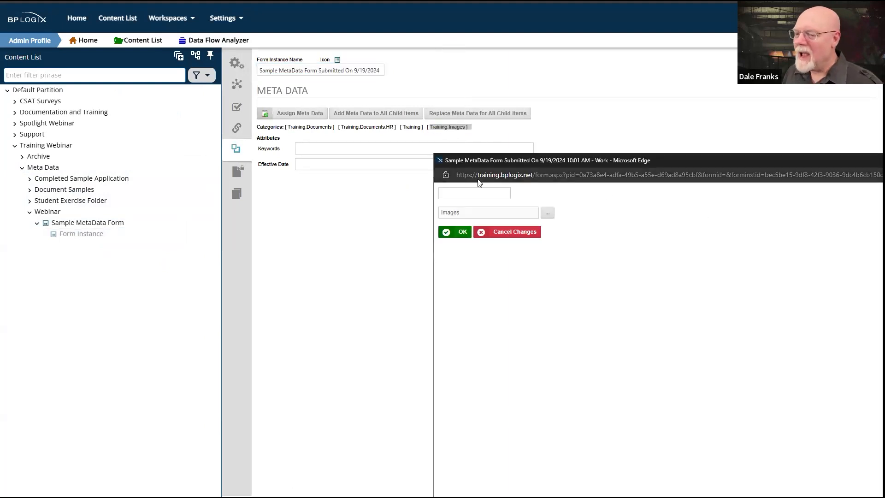
- Set the form's category to Webinar > Publications > Book
click(547, 212)
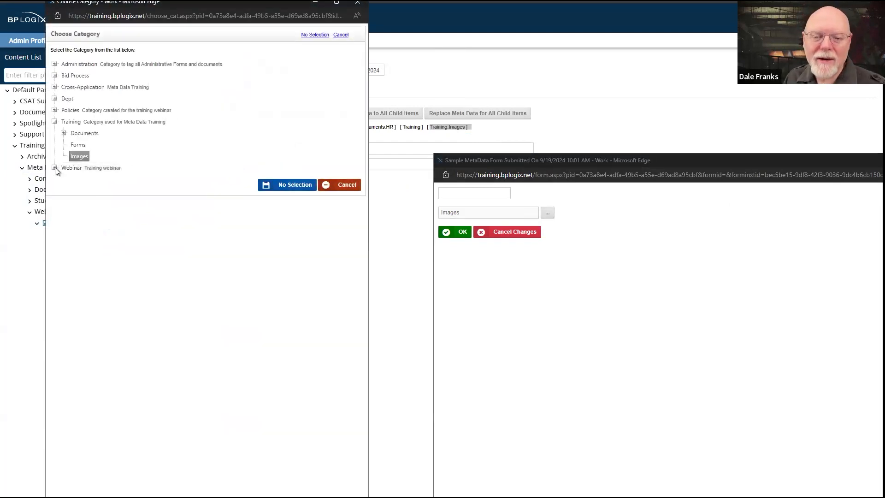
click(55, 168)
click(64, 179)
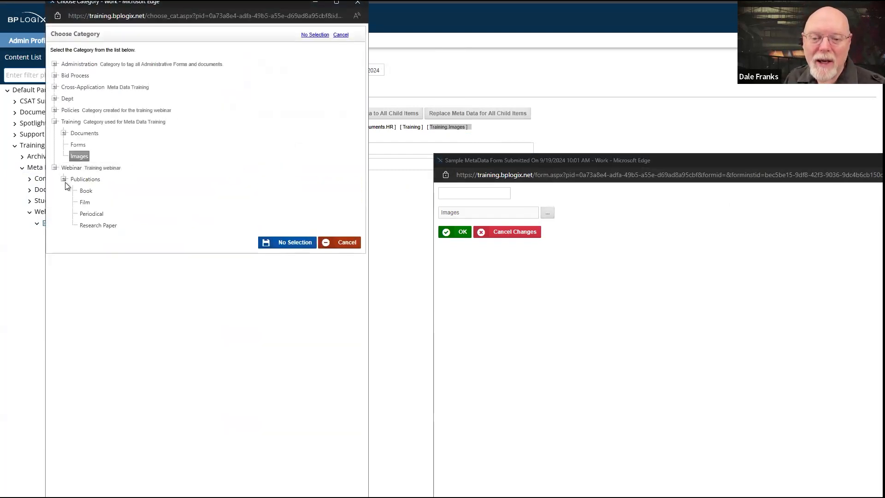
click(85, 192)
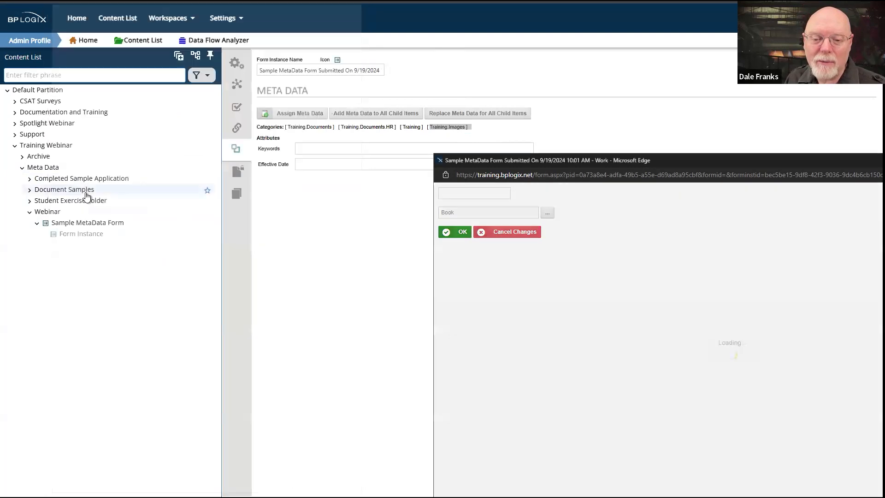
- Reopen the newest submission's properties to see the added Webinar categories and Pub Date/Publisher
click(320, 198)
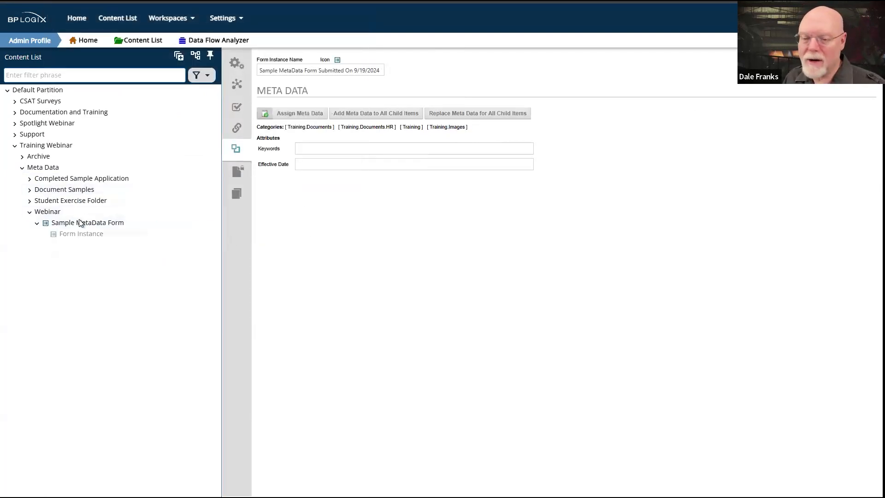
click(76, 240)
click(235, 154)
click(309, 89)
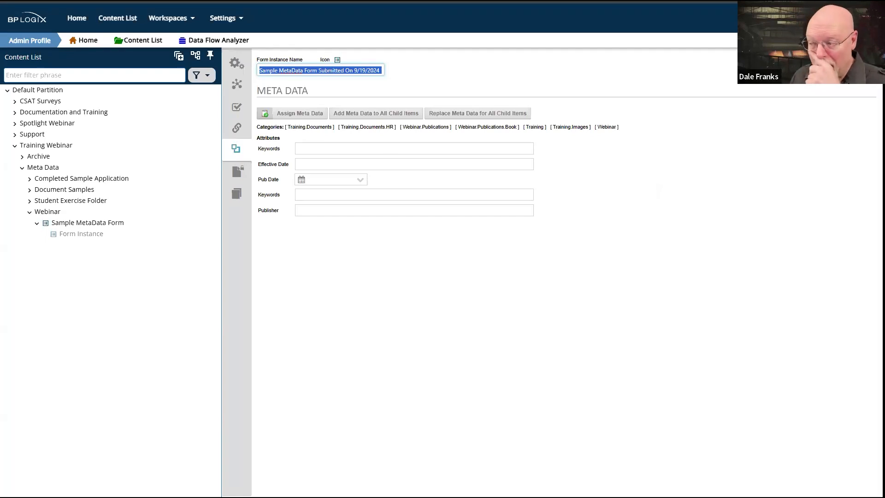
- Move the form below the meta data fields and point out each category, Training.Documents through Training.Images
drag(883, 163, 585, 170)
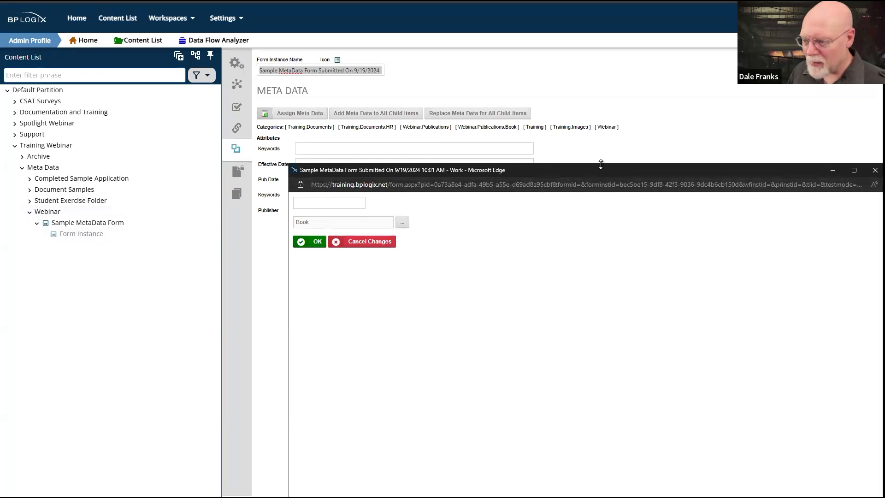
drag(605, 172, 697, 244)
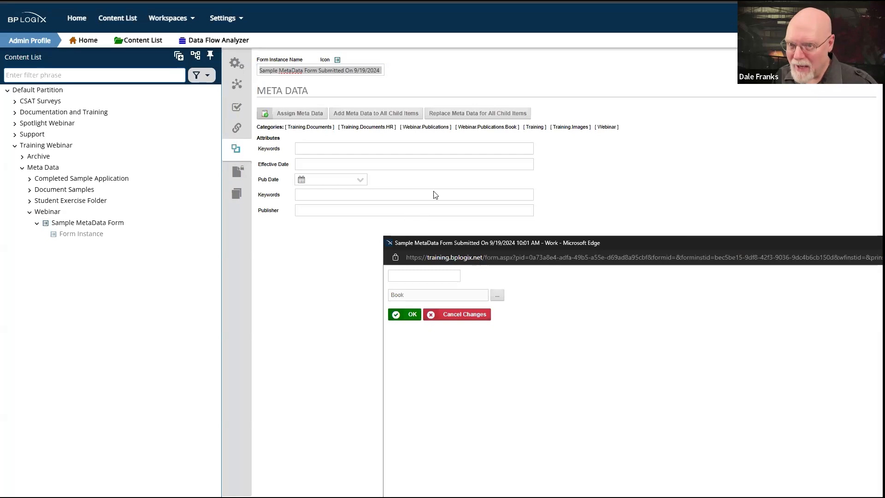
double_click(321, 128)
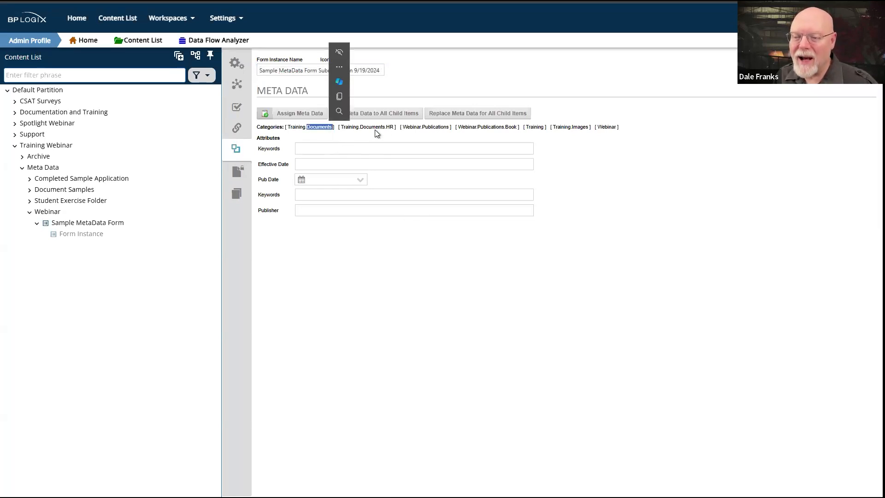
double_click(392, 126)
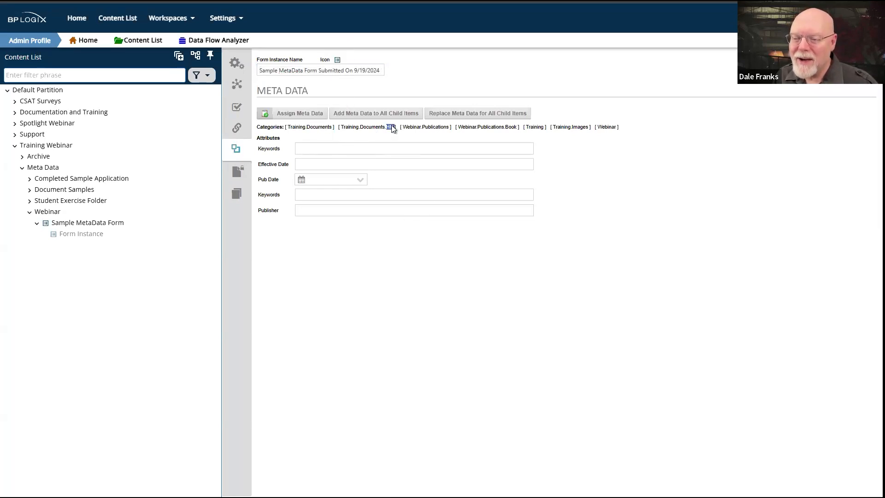
double_click(431, 127)
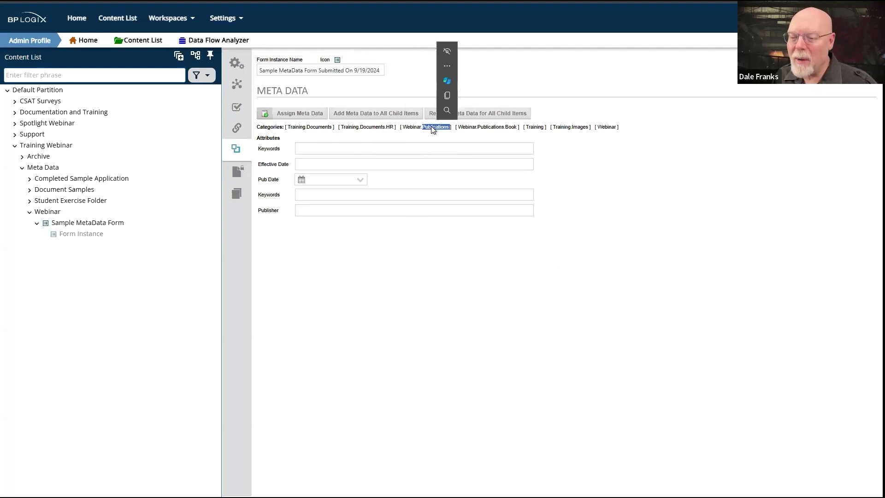
double_click(511, 128)
double_click(540, 128)
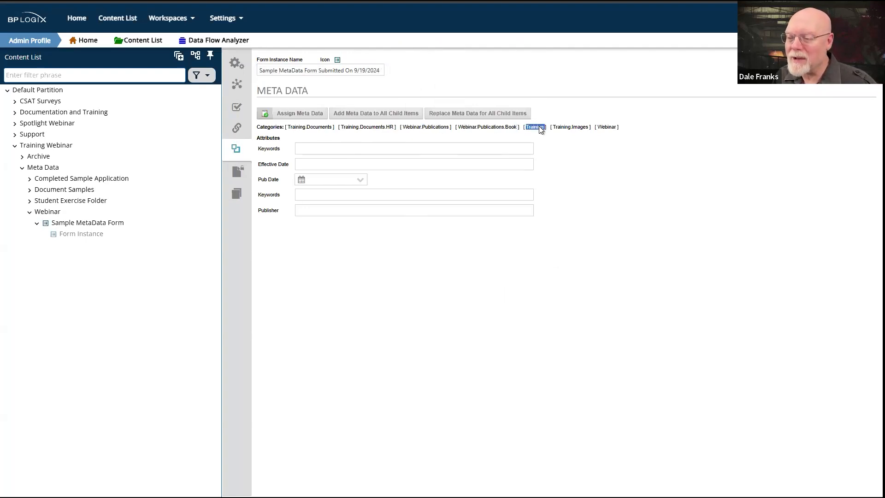
double_click(581, 129)
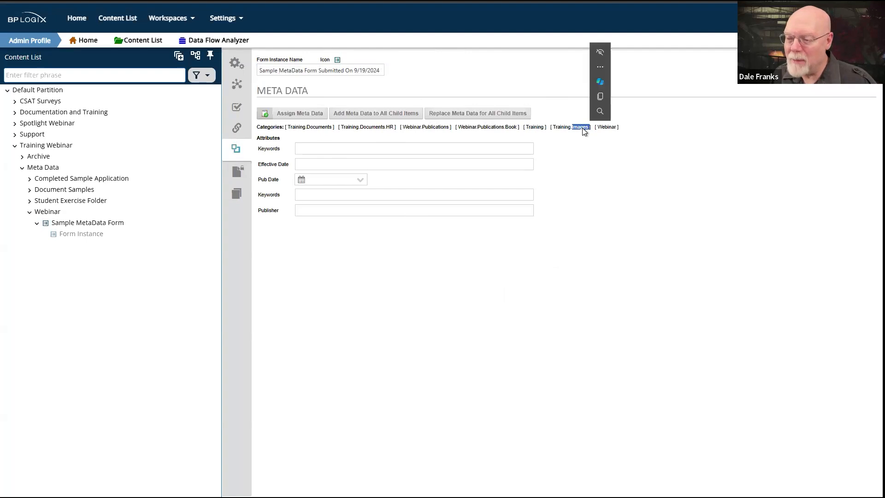
click(614, 129)
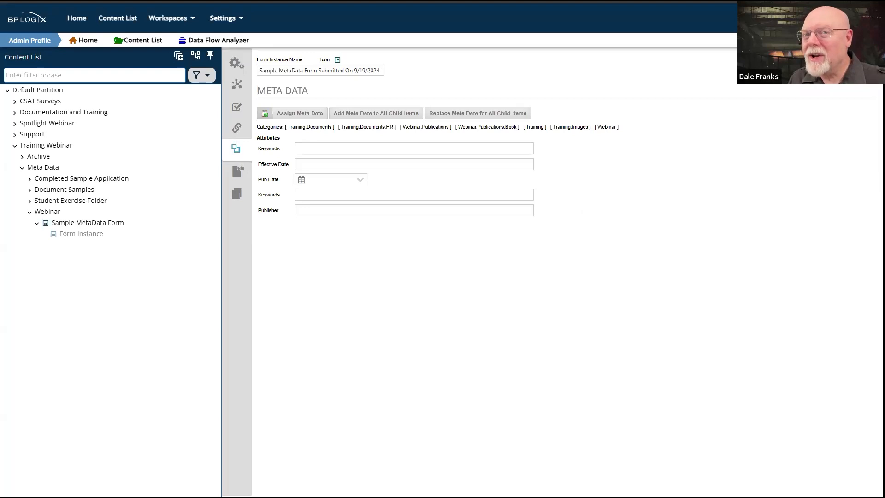
key(alt+Tab)
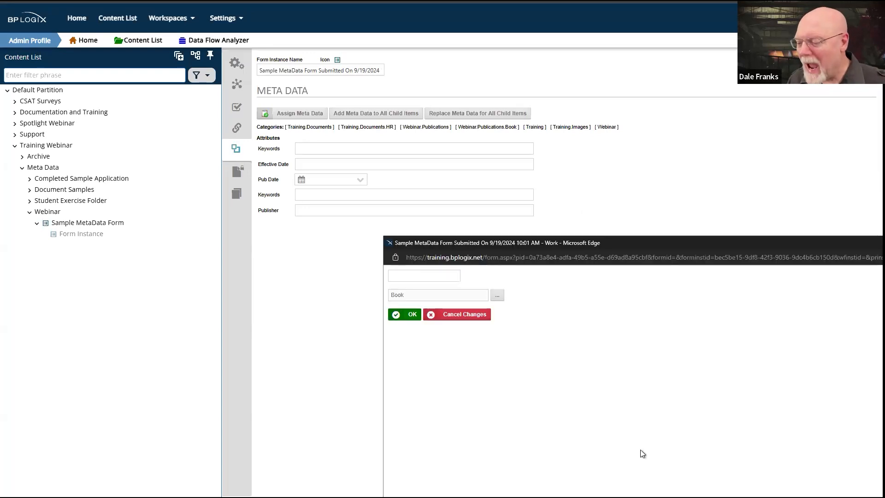
- Change the form's category to Bid Process > Categories
click(498, 296)
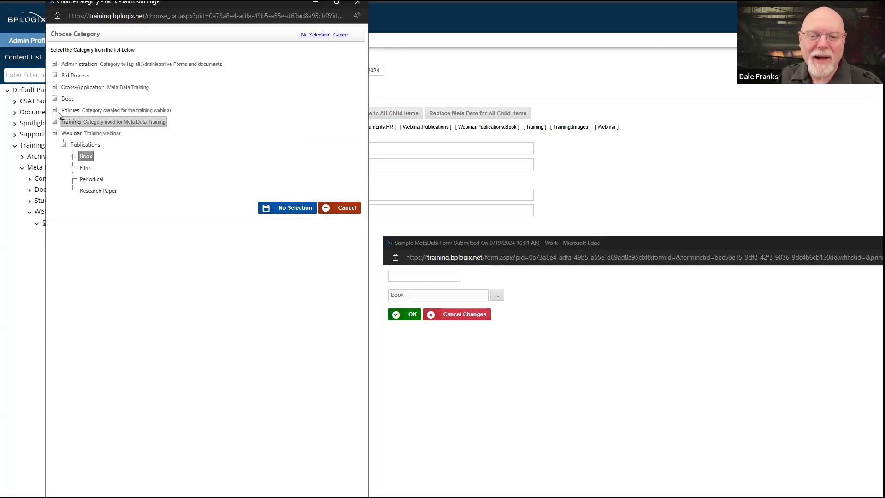
click(55, 99)
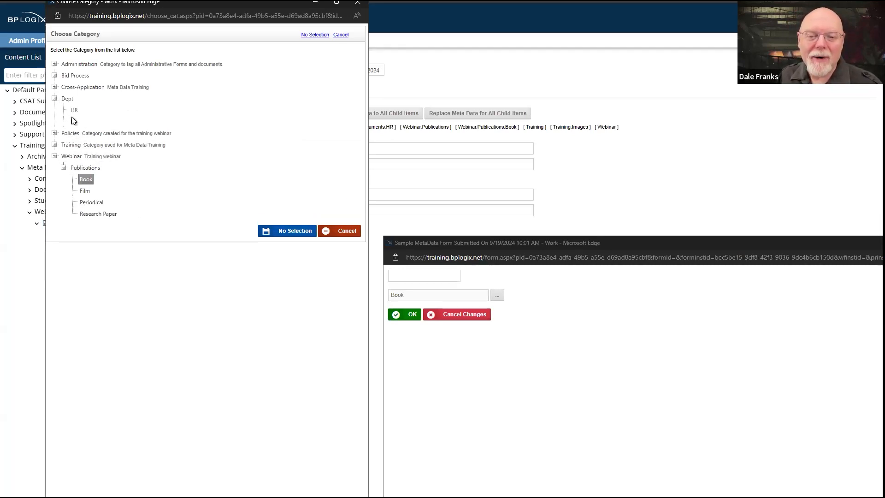
click(54, 87)
click(55, 76)
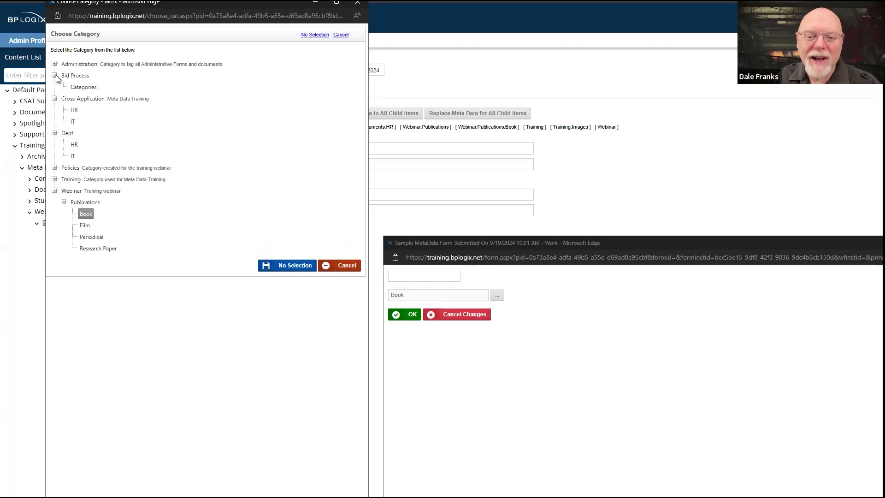
click(84, 88)
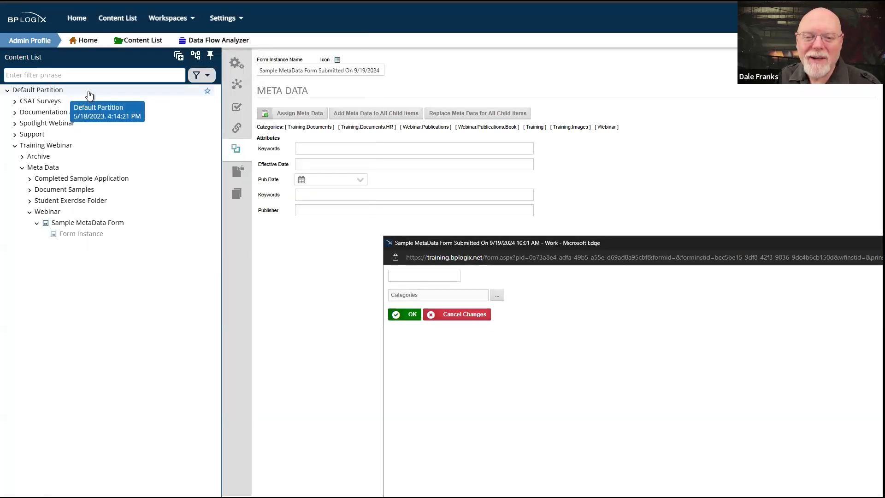
- Reload the newest submission's properties to see the Bid Process categories, then return to the form
click(81, 234)
click(235, 154)
click(323, 88)
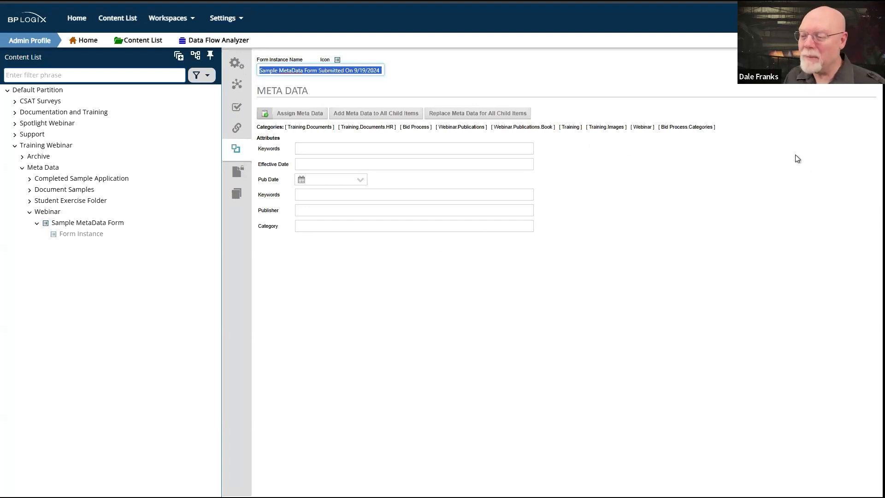
key(alt+Tab)
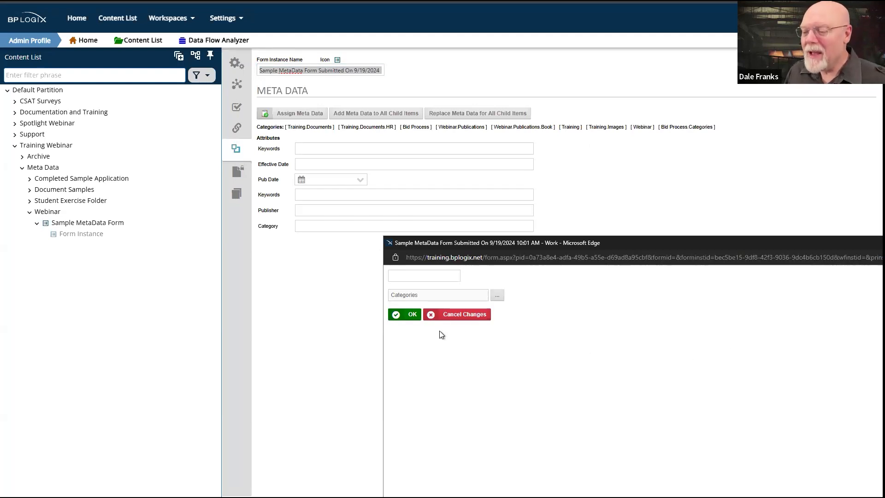
click(497, 298)
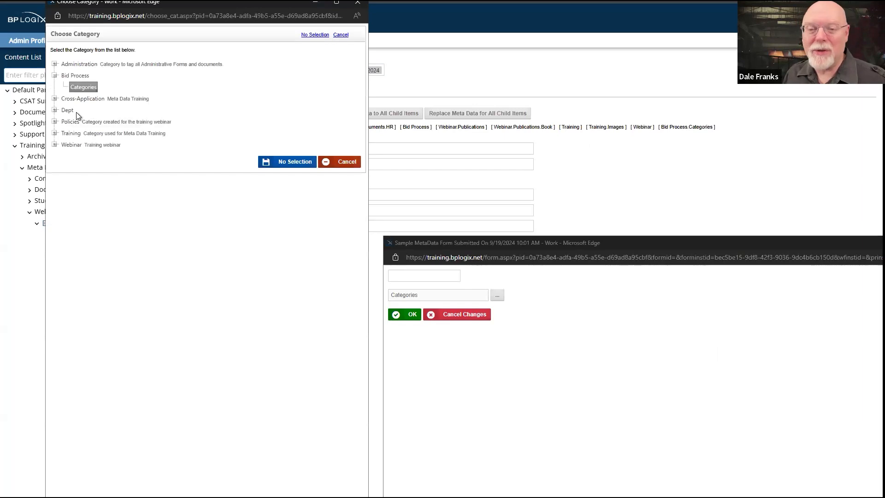
click(54, 64)
click(93, 75)
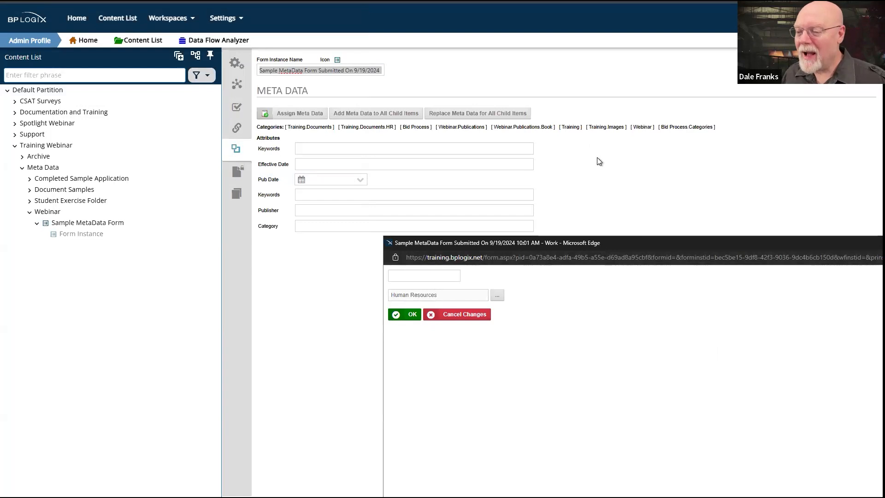
click(70, 236)
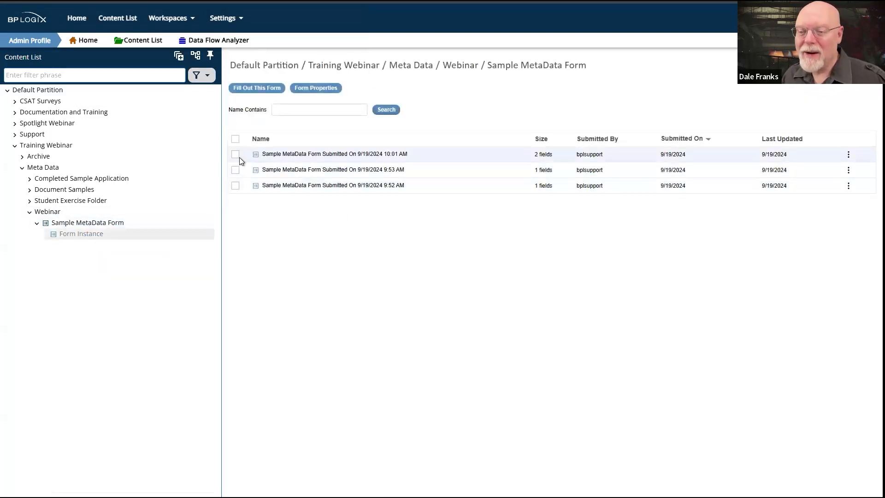
click(236, 155)
click(312, 87)
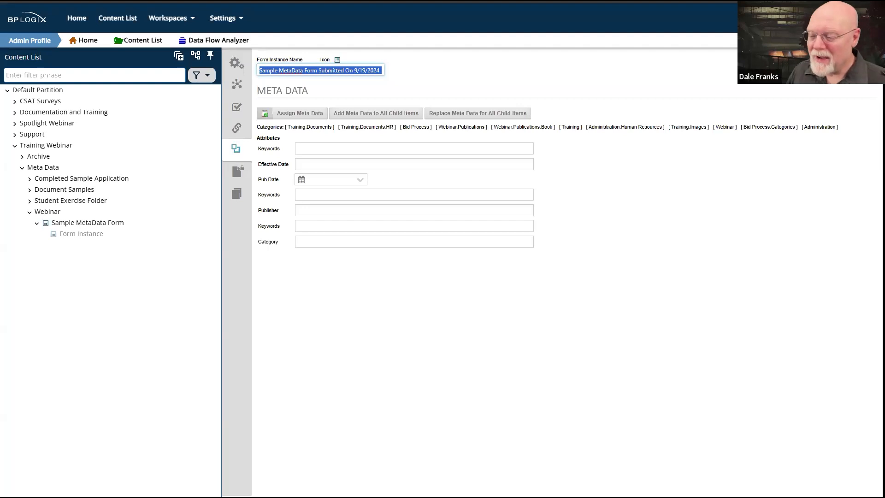
key(alt+Tab)
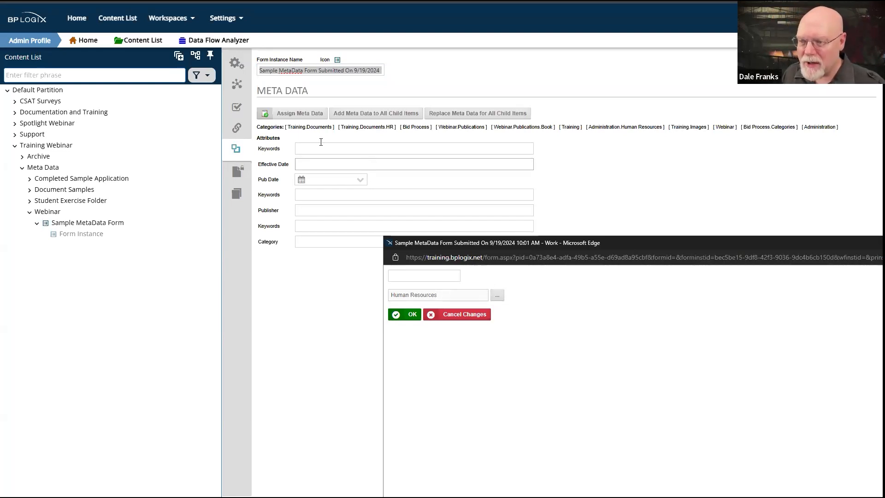
drag(283, 129, 848, 128)
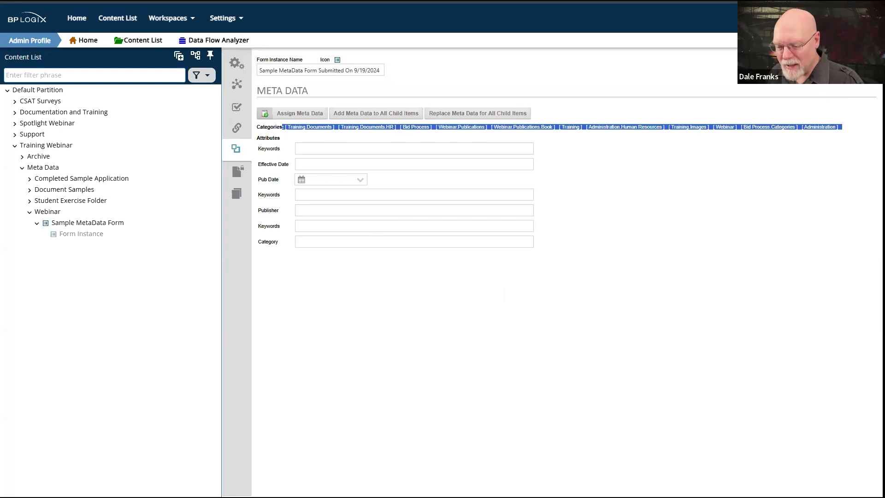
key(alt+Tab)
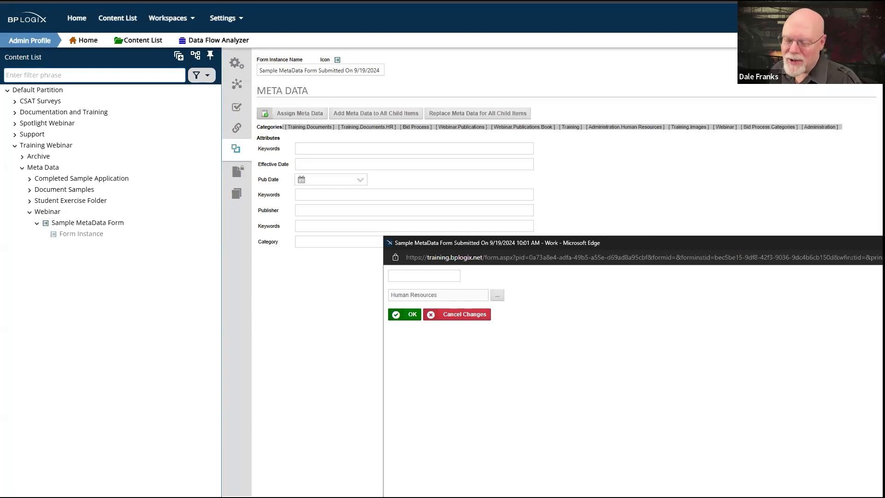
key(alt+Tab)
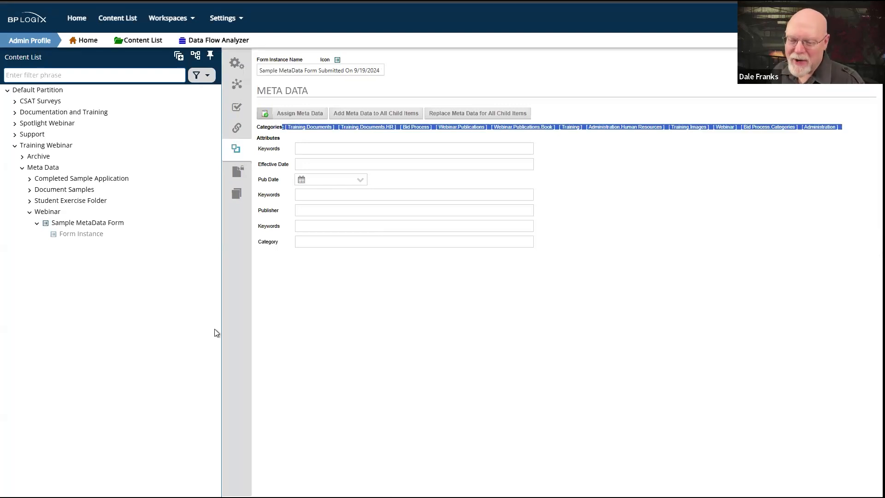
- Open Sample MetaData Form's Custom Task Event Mapping and configure the Categorypicker2 Set Meta Data task
click(80, 224)
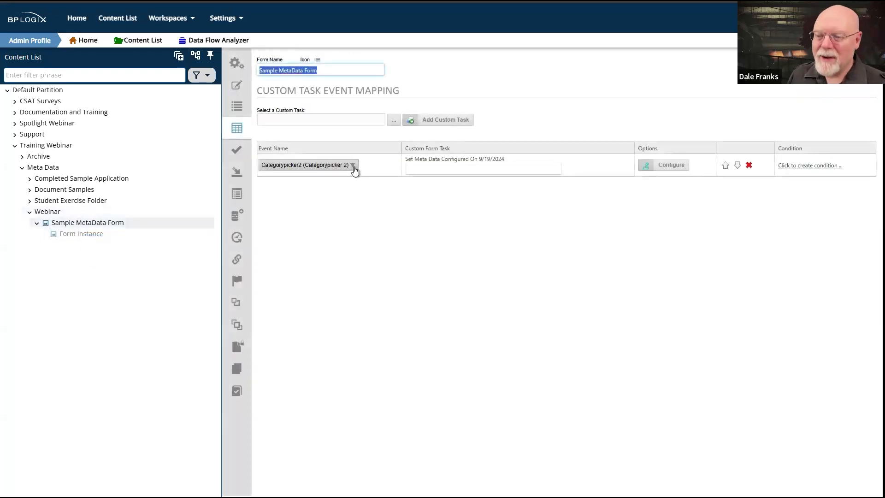
click(353, 167)
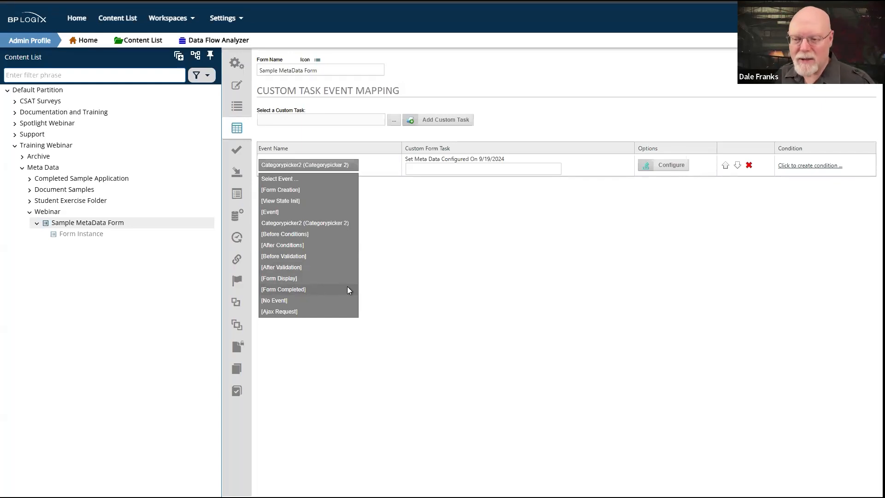
click(322, 223)
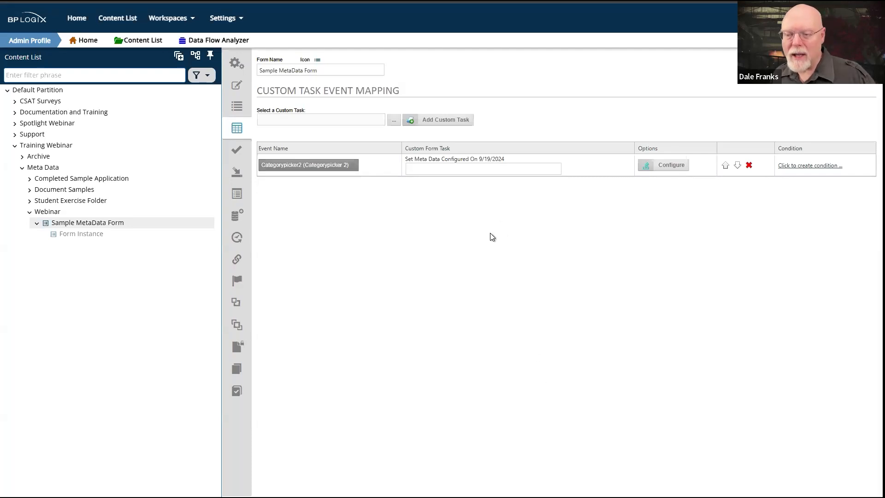
click(658, 168)
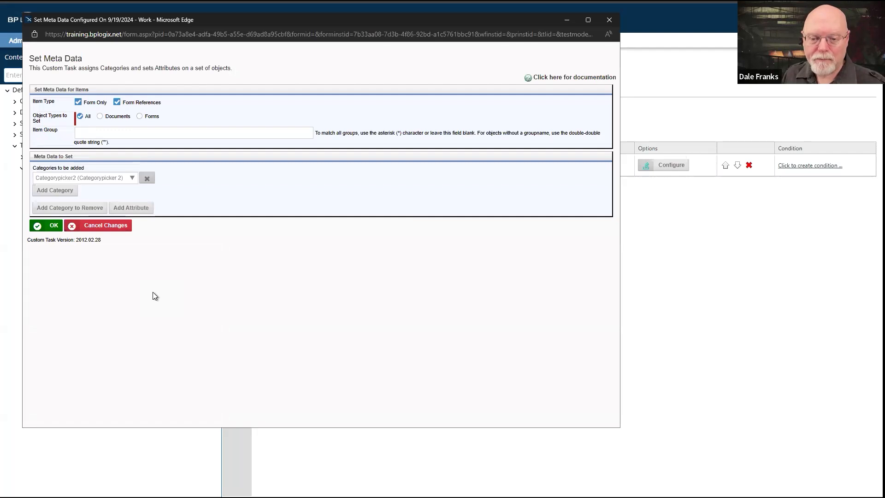
- Keep Categorypicker2 as the event that triggers the Set Meta Data task
click(612, 19)
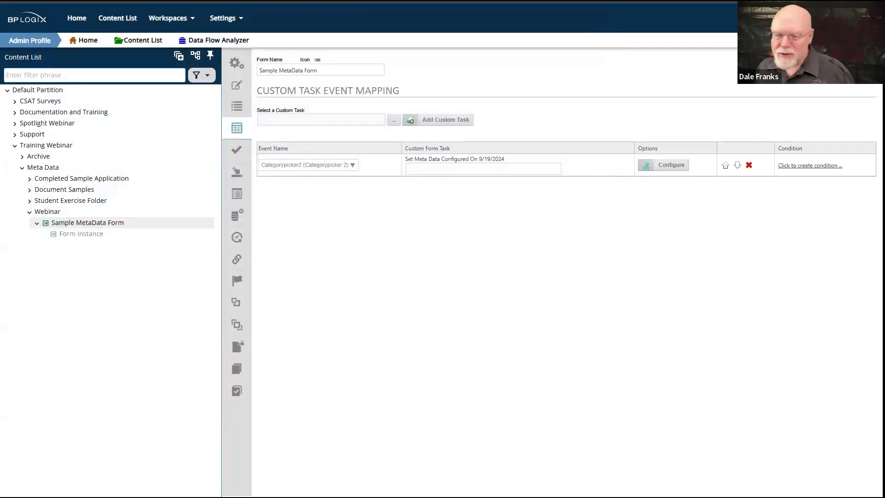
click(346, 170)
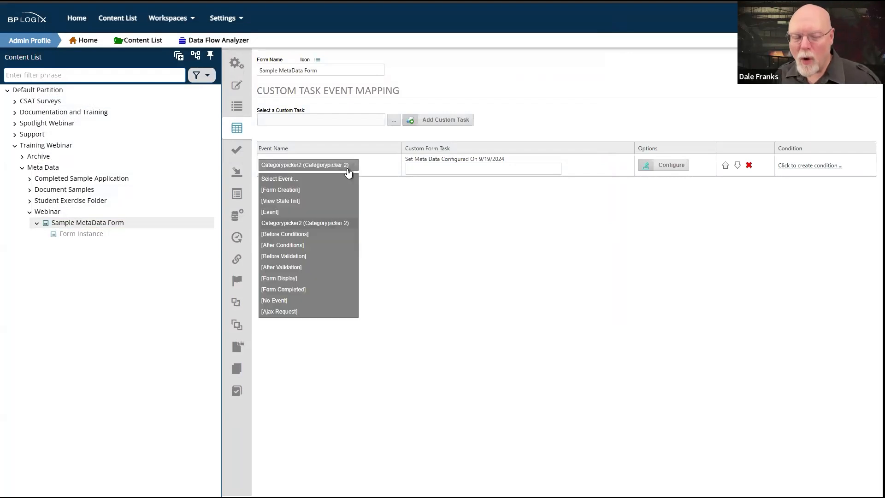
click(395, 256)
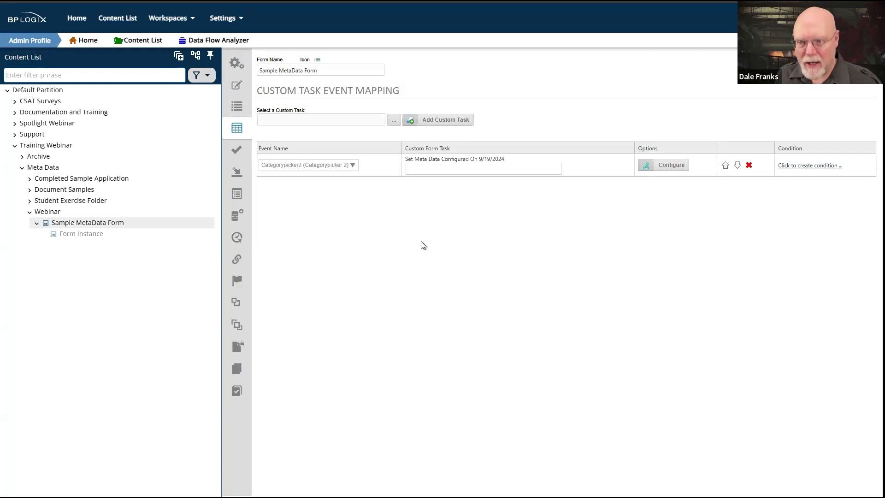
- Add Administration, Bid Process, Cross-Application, Dept, Policies and Training as categories to remove, and save
click(660, 166)
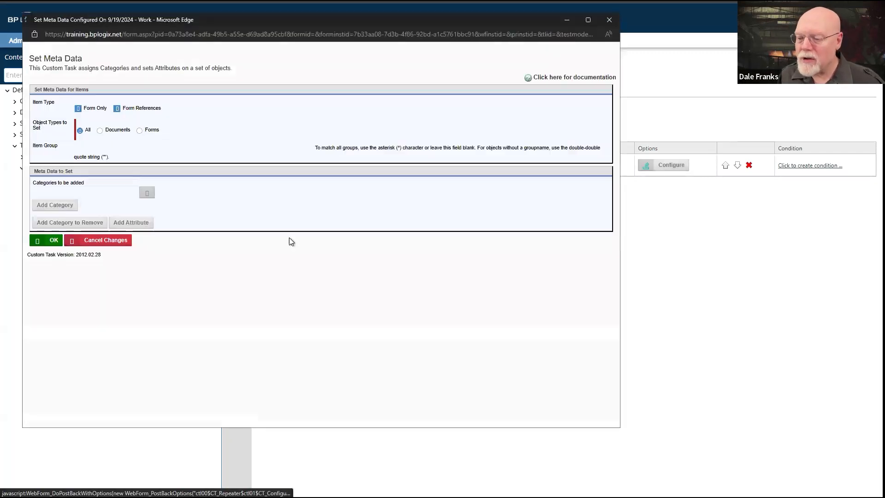
click(79, 206)
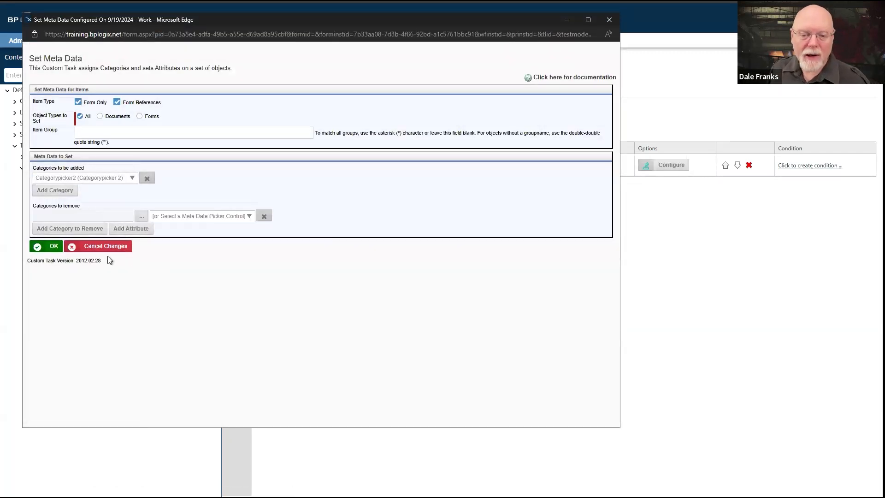
click(141, 217)
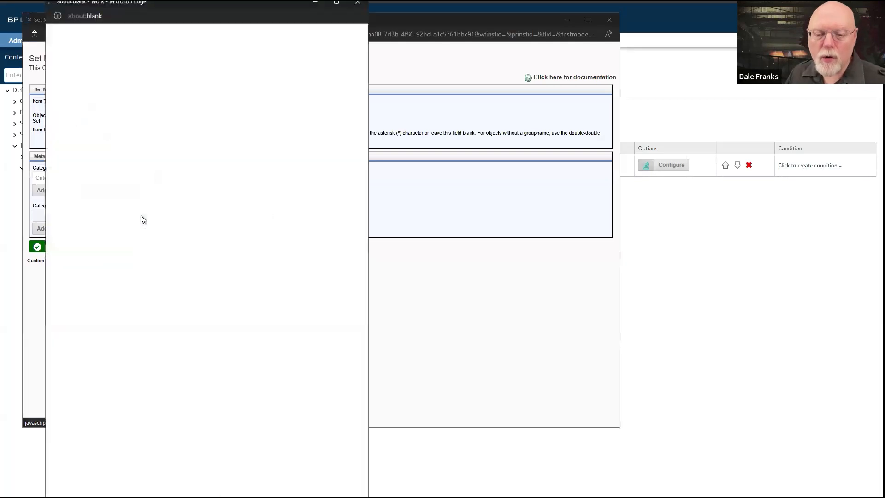
click(64, 65)
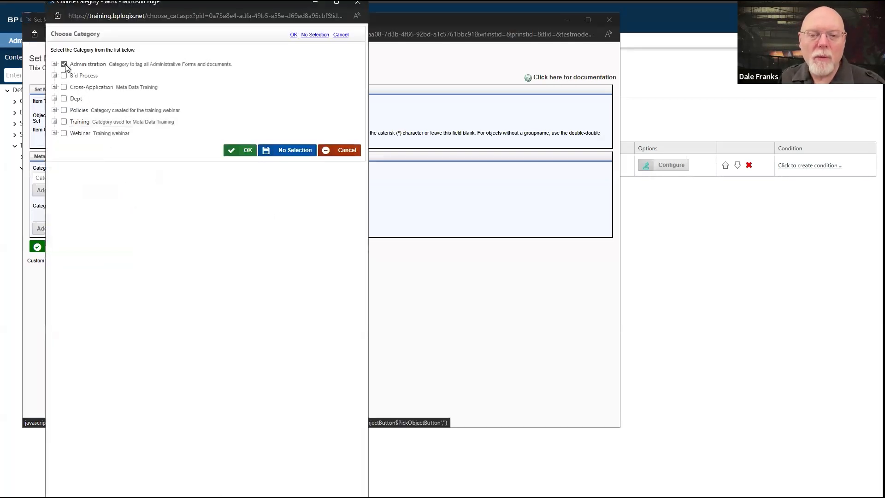
click(64, 75)
click(64, 87)
click(64, 99)
click(64, 110)
click(64, 122)
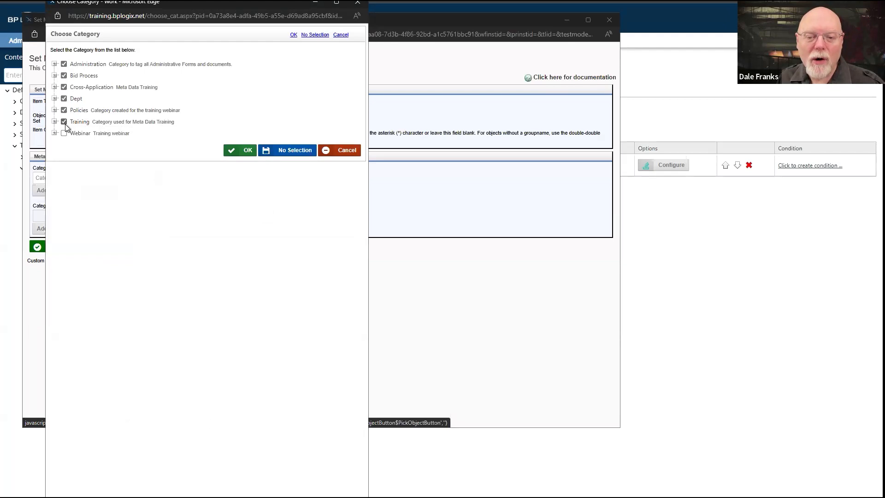
click(246, 150)
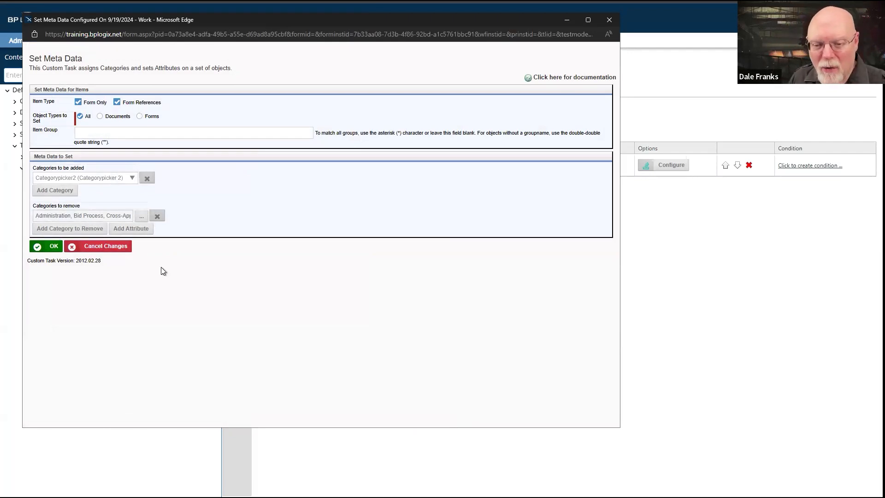
click(54, 247)
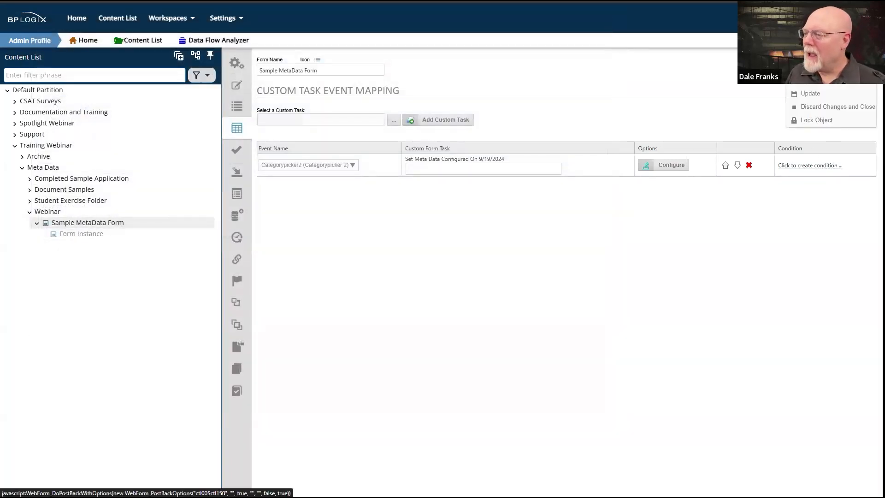
- Save the form, then open the newest submitted instance's properties and meta data
click(849, 66)
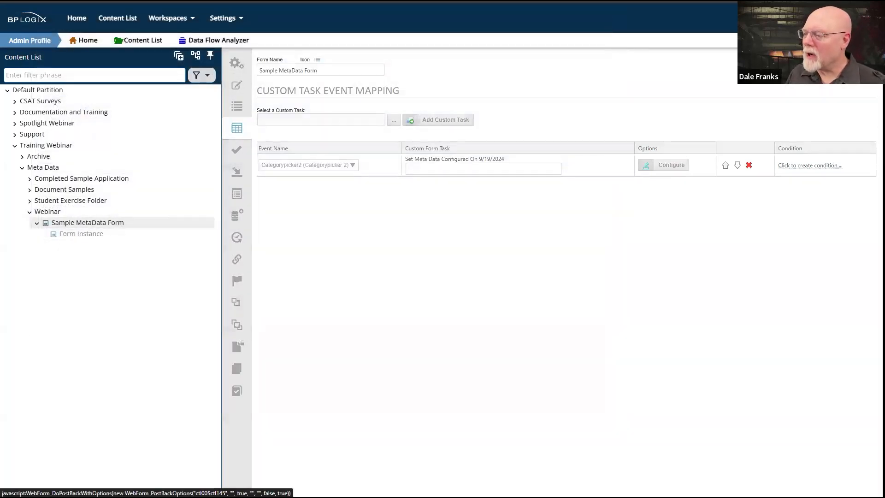
click(96, 235)
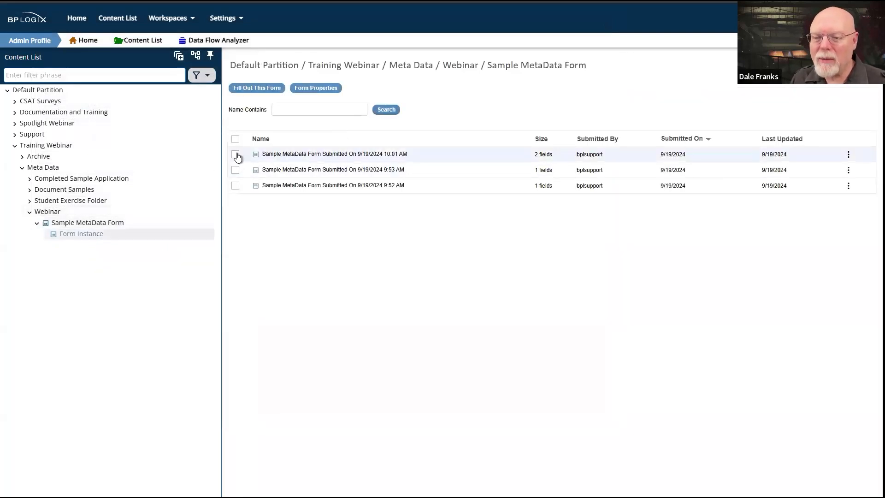
click(235, 154)
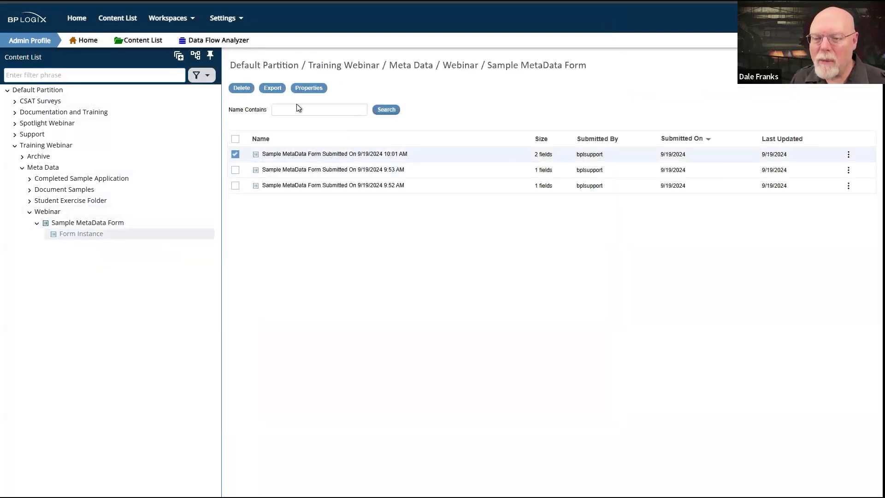
click(304, 155)
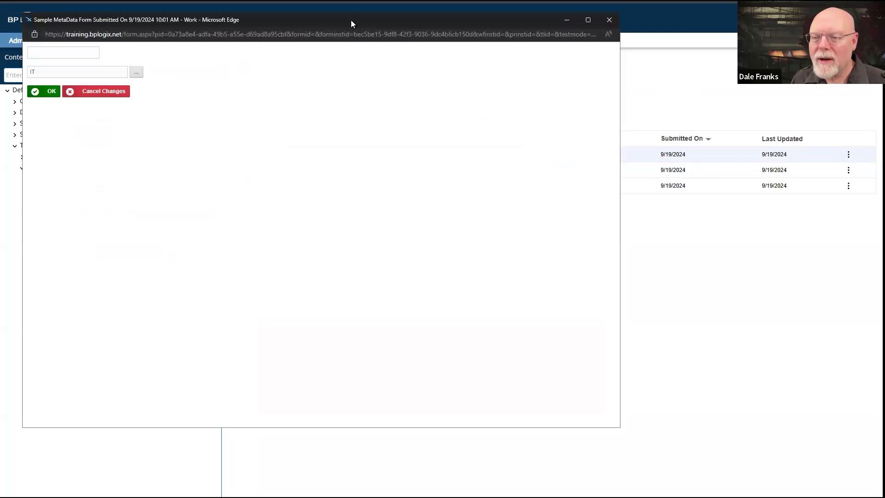
click(309, 88)
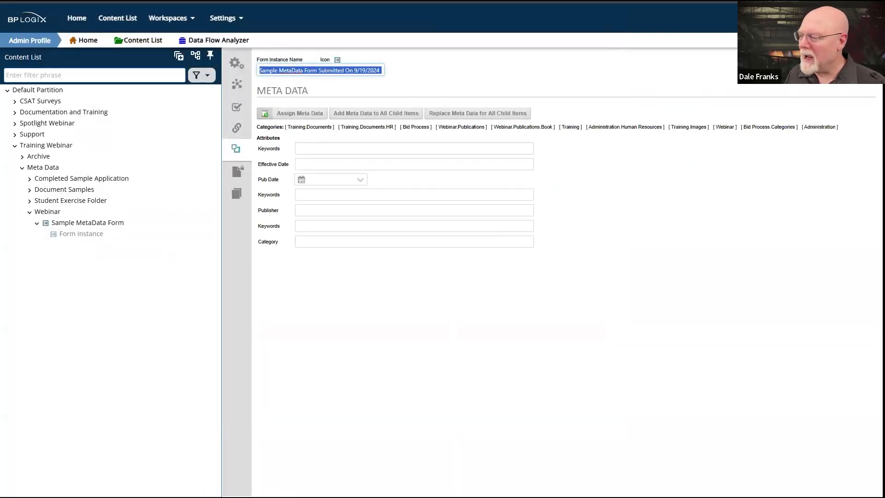
- Choose HR as the submitted form's category and reload the newest instance to verify
key(alt+Tab)
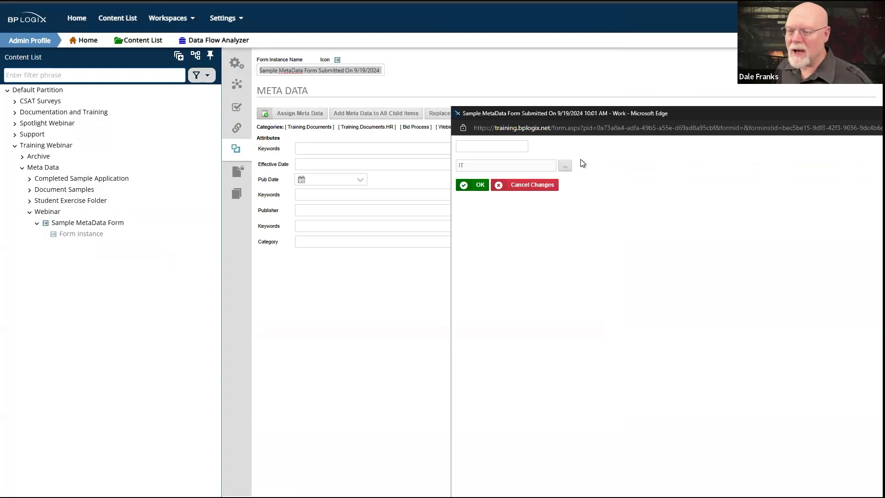
click(565, 165)
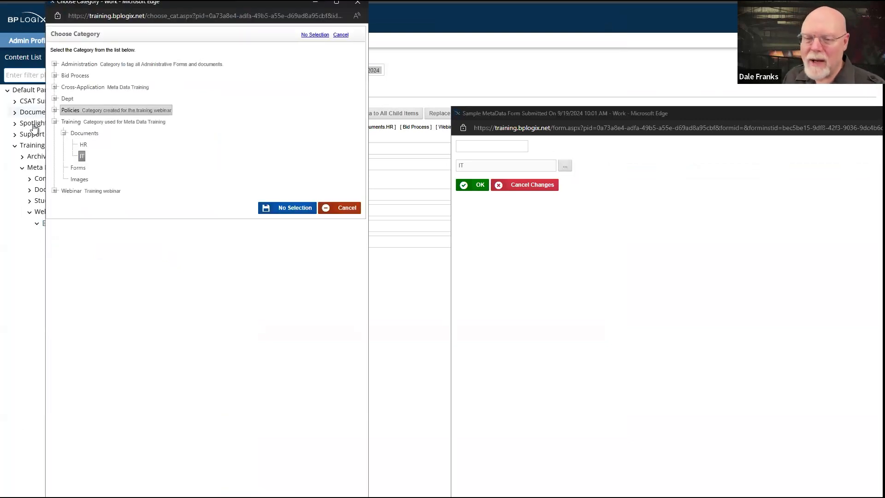
click(83, 145)
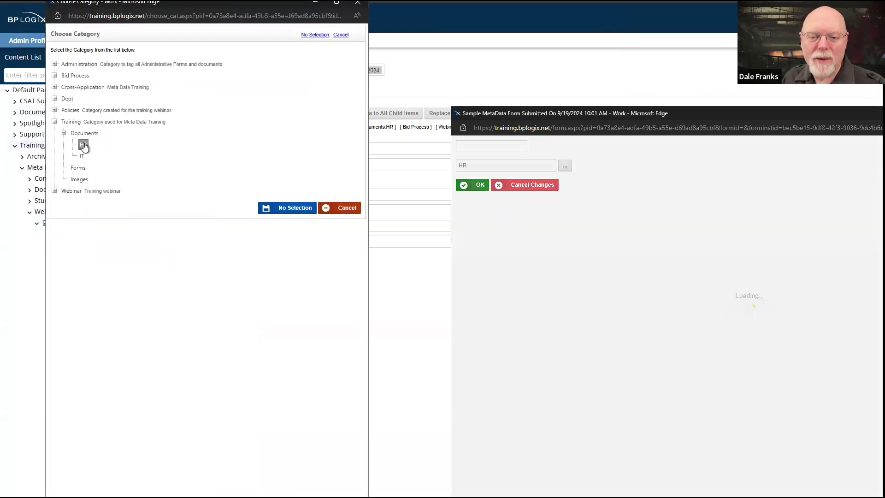
click(371, 330)
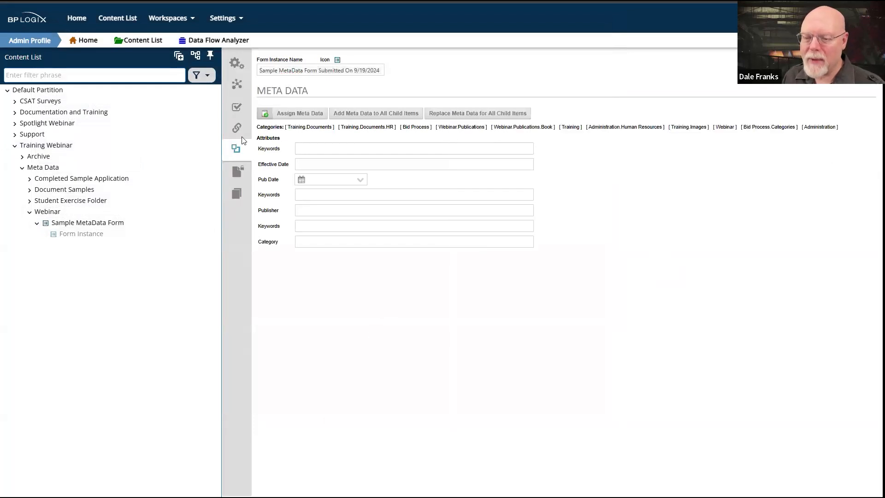
click(73, 235)
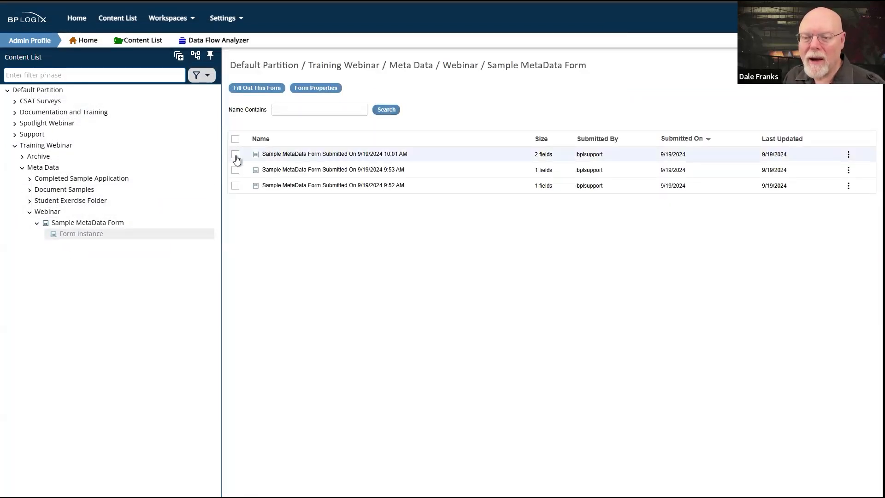
click(236, 156)
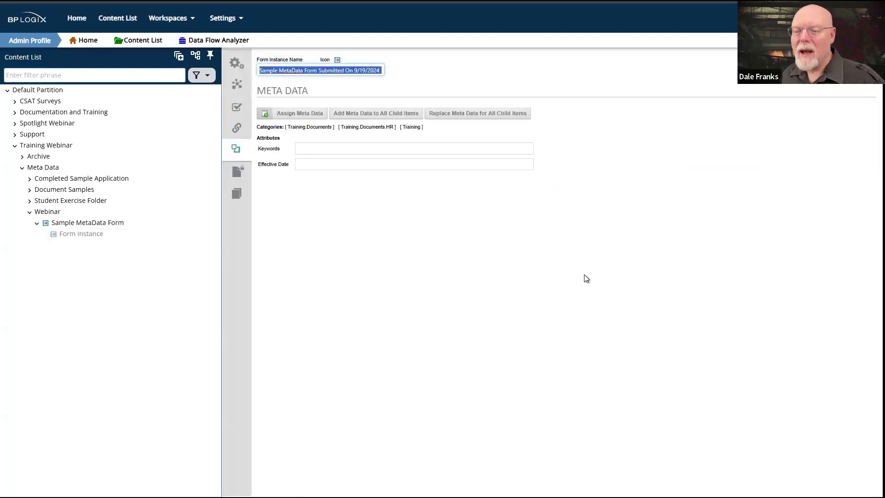
key(alt+Tab)
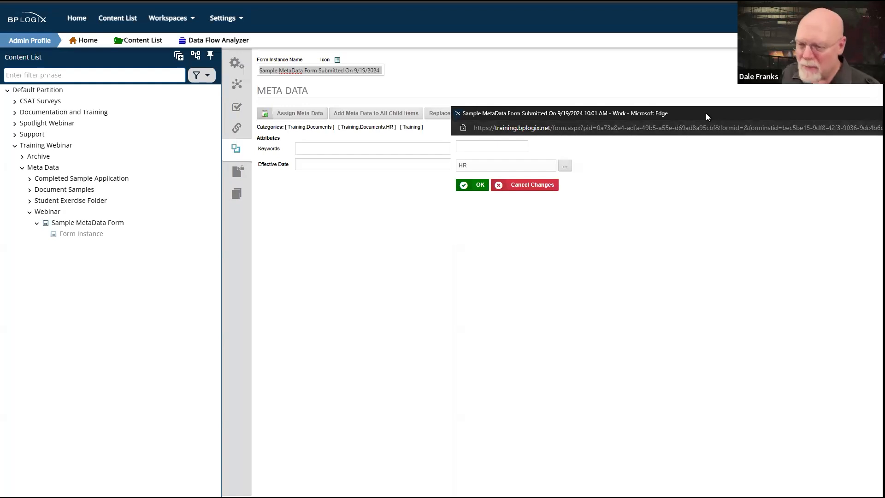
- Pick the Images category on the form and check the newest instance's properties
drag(706, 113, 642, 168)
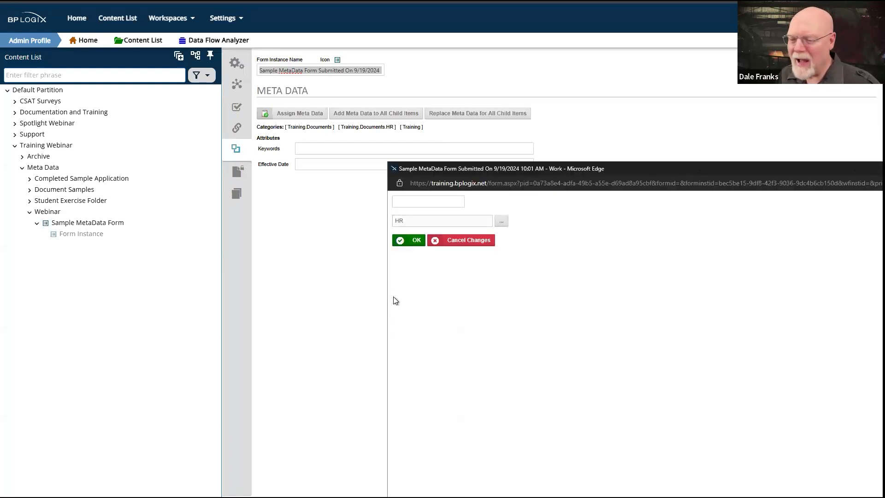
click(502, 221)
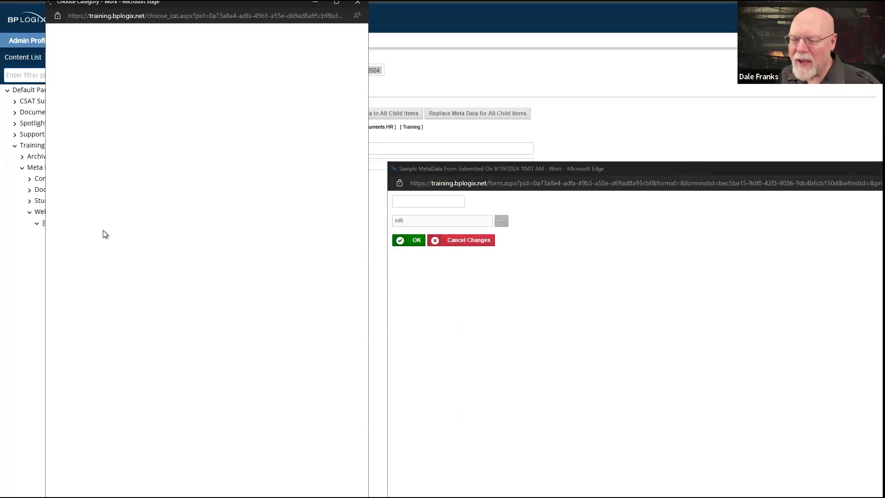
click(78, 180)
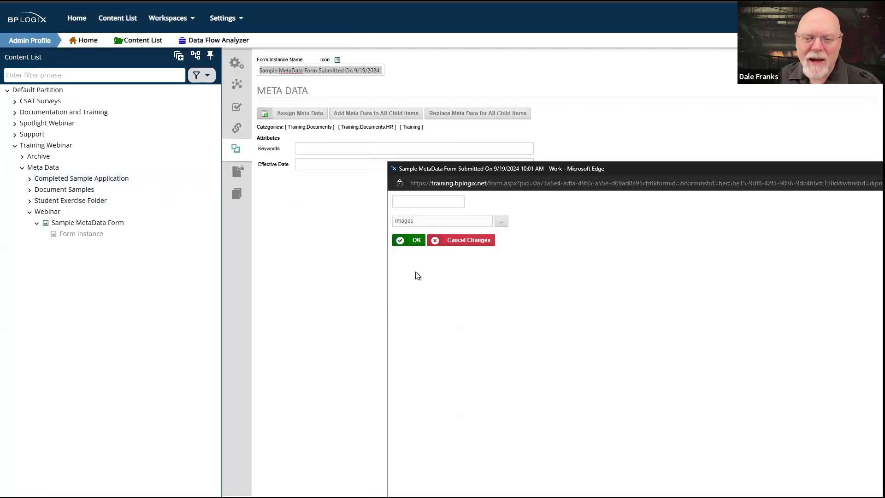
click(331, 253)
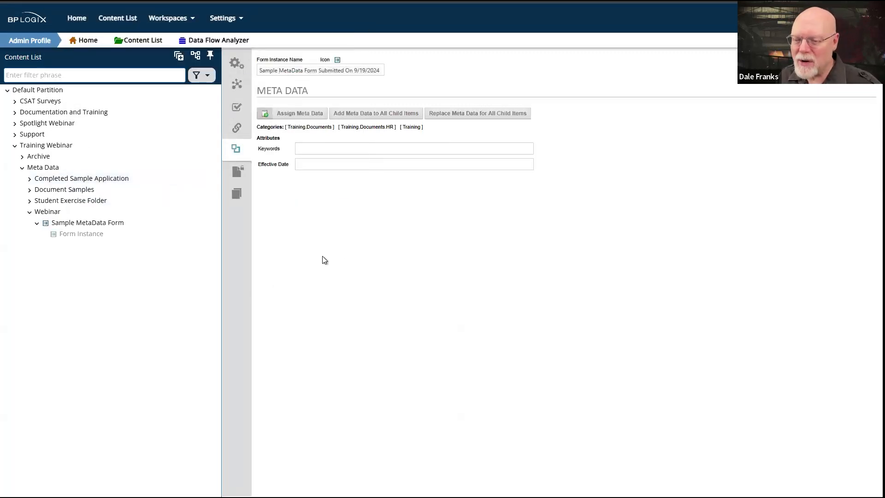
click(85, 233)
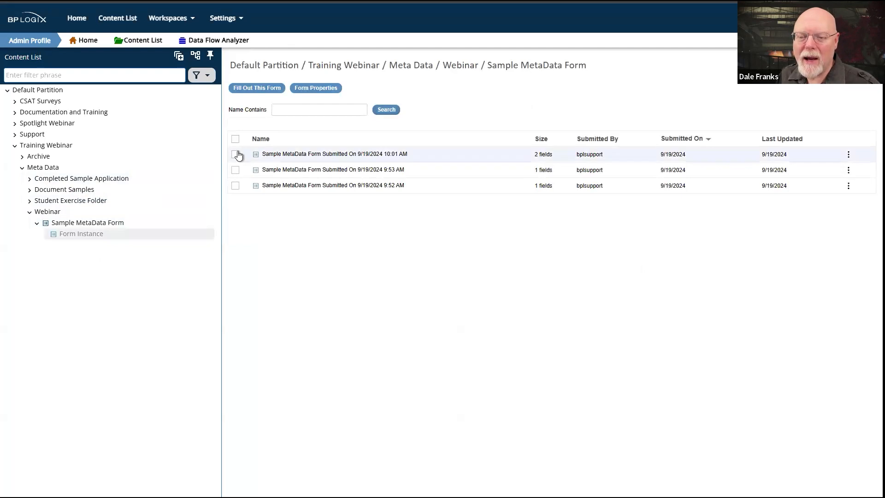
click(235, 154)
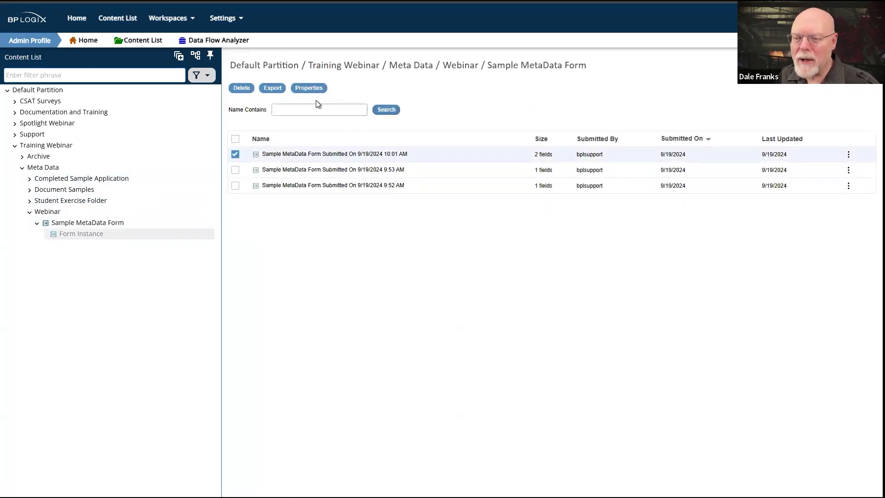
click(310, 88)
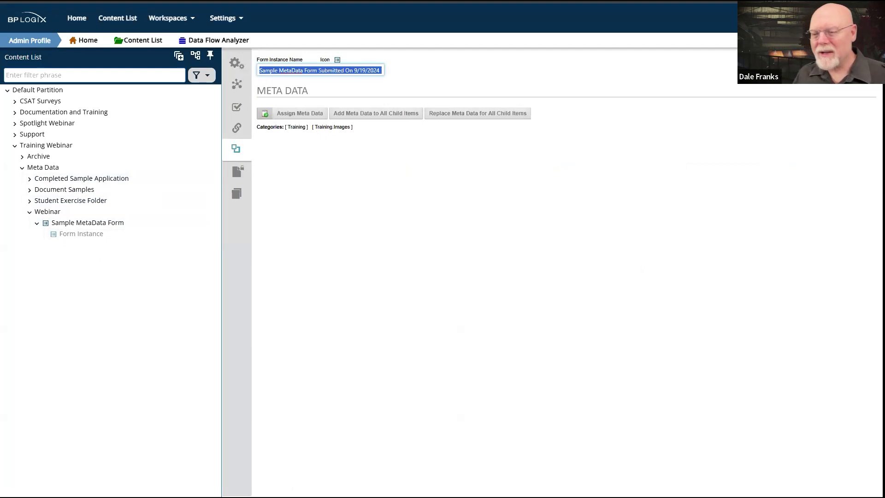
key(alt+Tab)
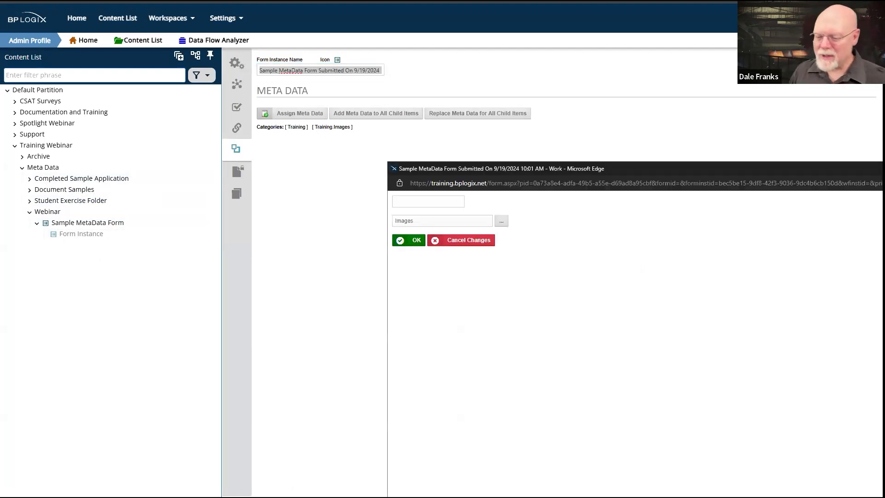
- Pick Webinar > Publications > Book on the form and recheck the newest instance's categories
click(502, 221)
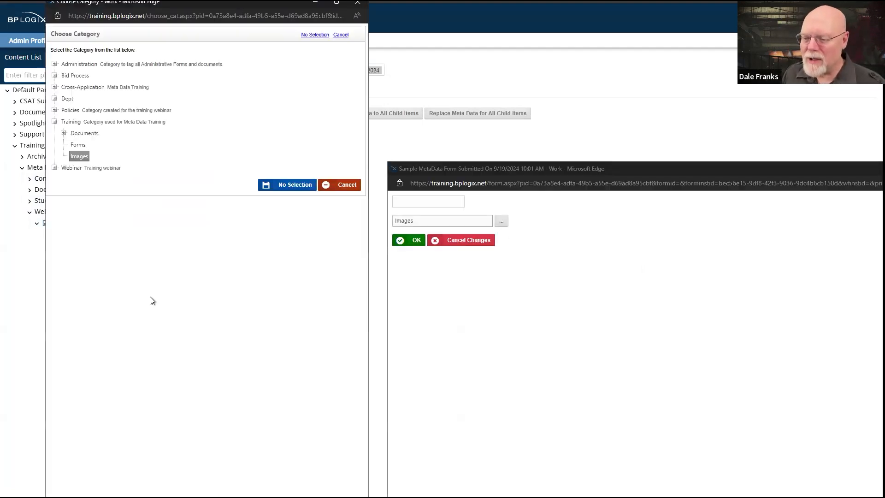
click(54, 168)
click(63, 180)
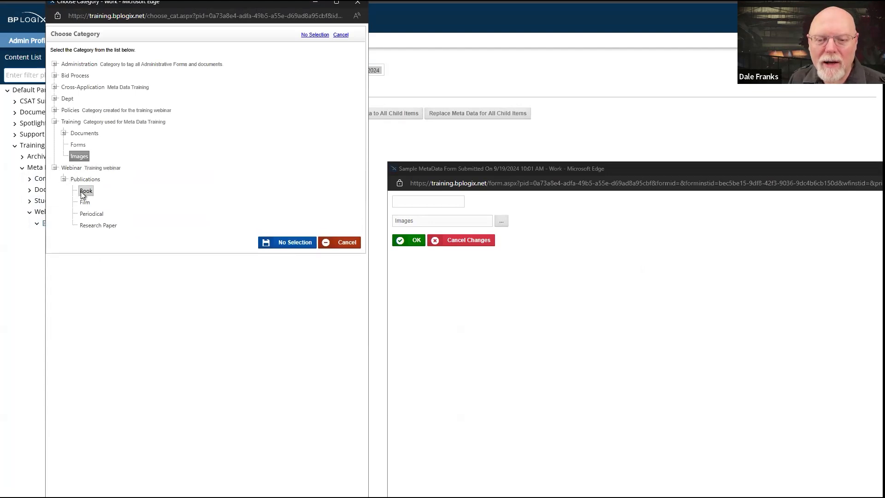
click(82, 190)
click(314, 198)
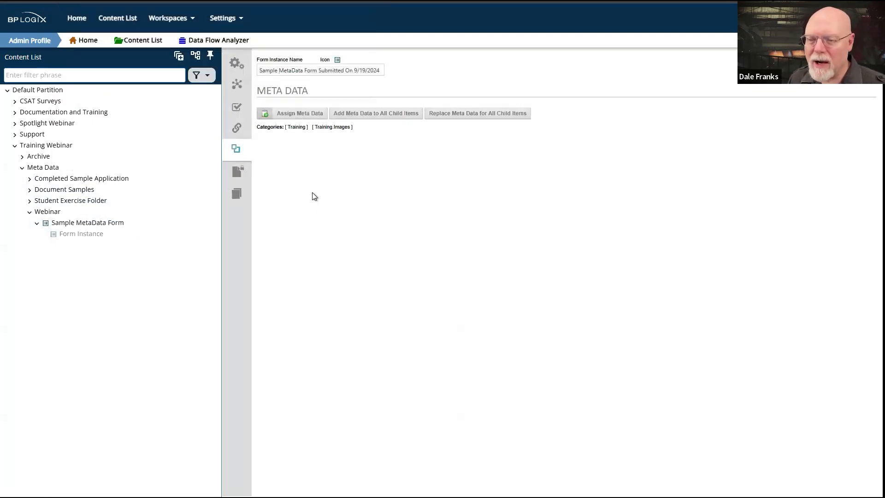
click(85, 234)
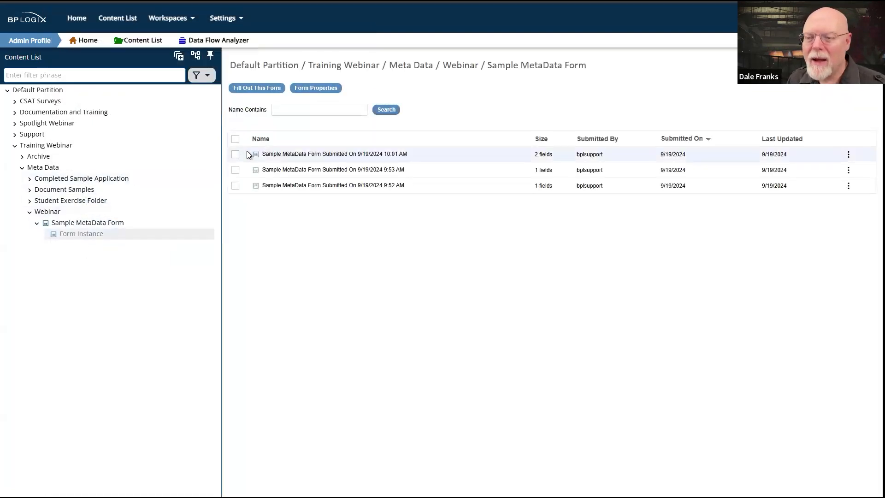
click(235, 156)
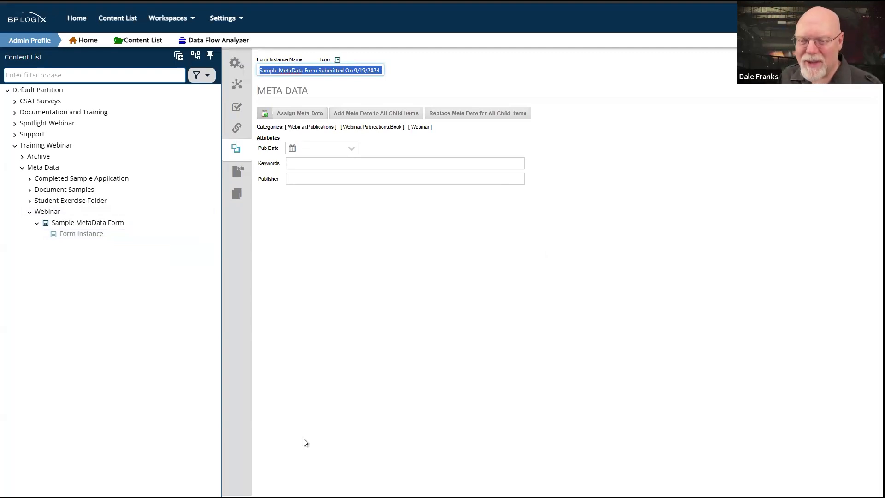
key(alt+Tab)
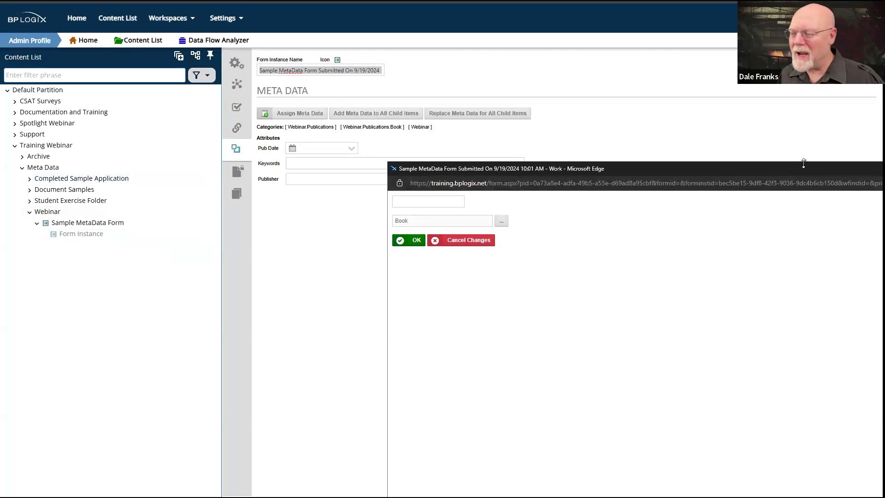
key(alt+Tab)
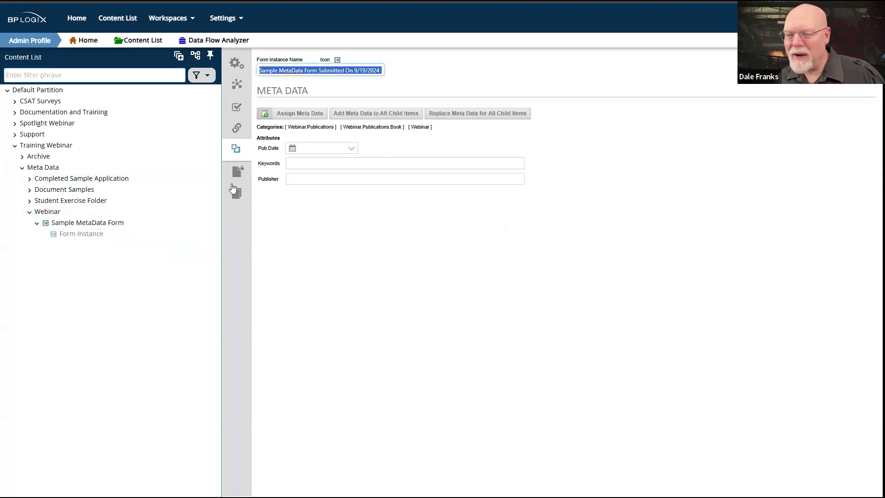
click(58, 224)
- Inspect the Set Meta Data task's categories to remove on Categorypicker2, closing without changes
click(57, 224)
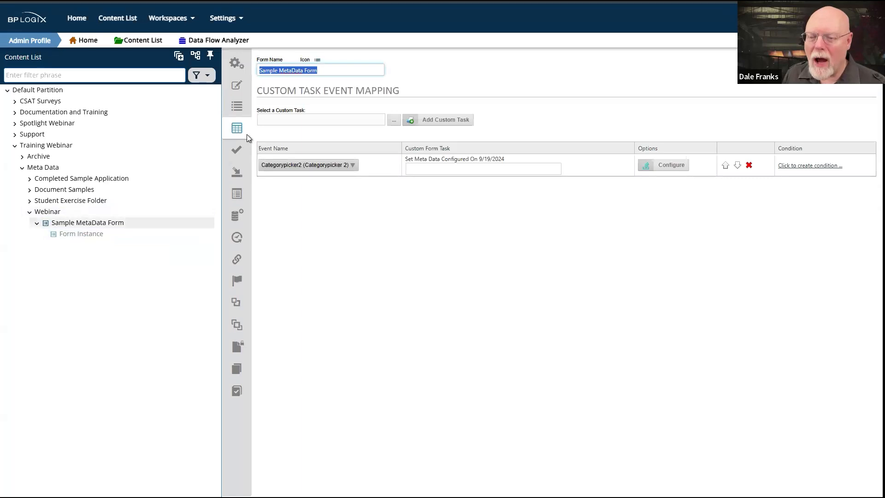
click(671, 166)
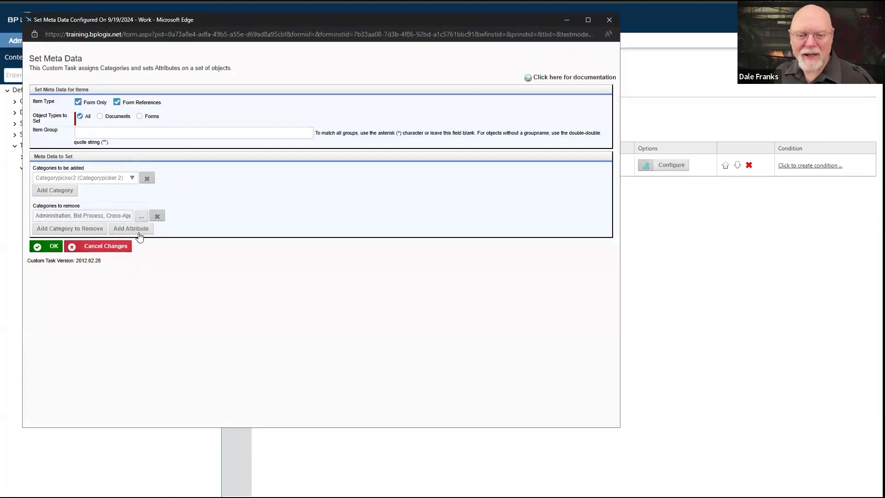
click(141, 216)
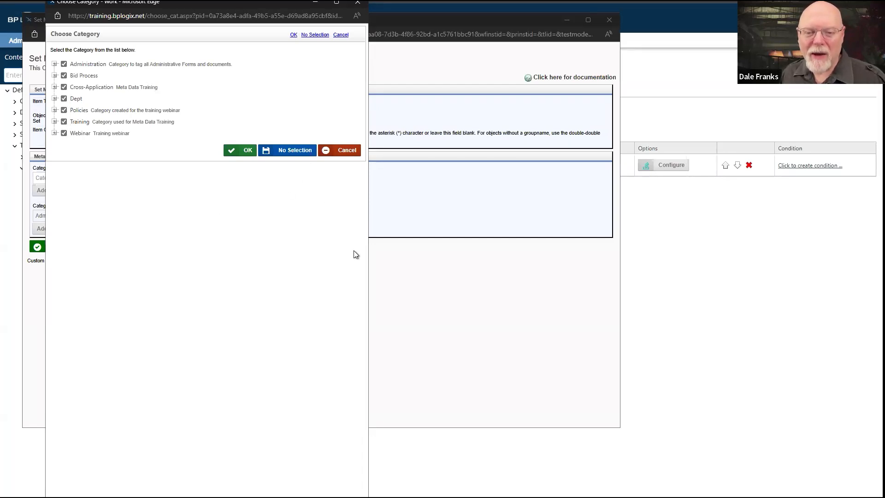
click(347, 150)
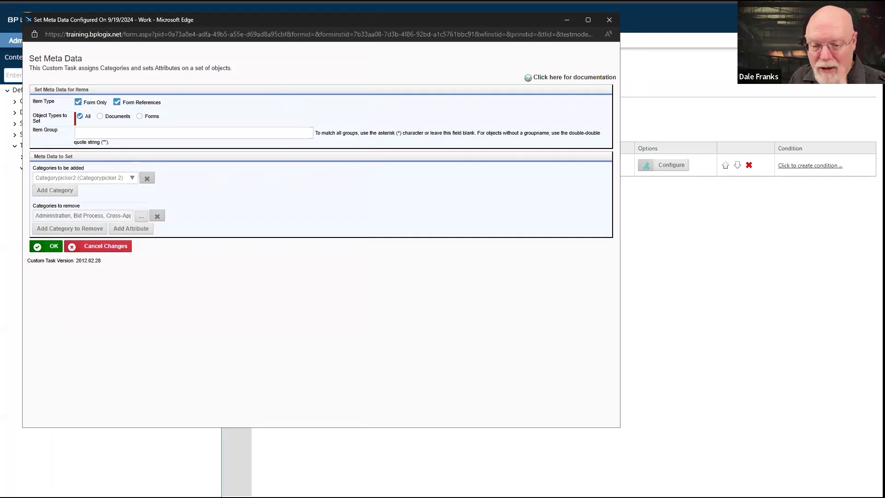
click(615, 20)
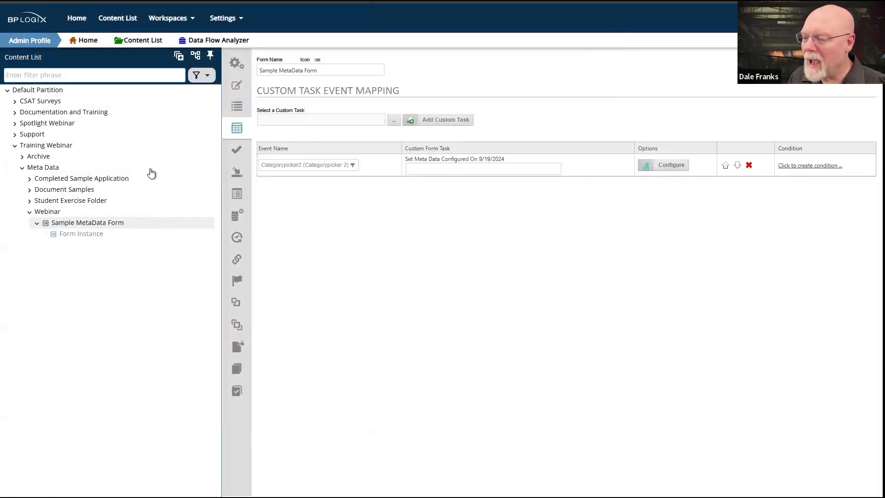
- Set the Category Picker's Starting Category to 'Documents' and save and close the form design
mouse_move(832, 71)
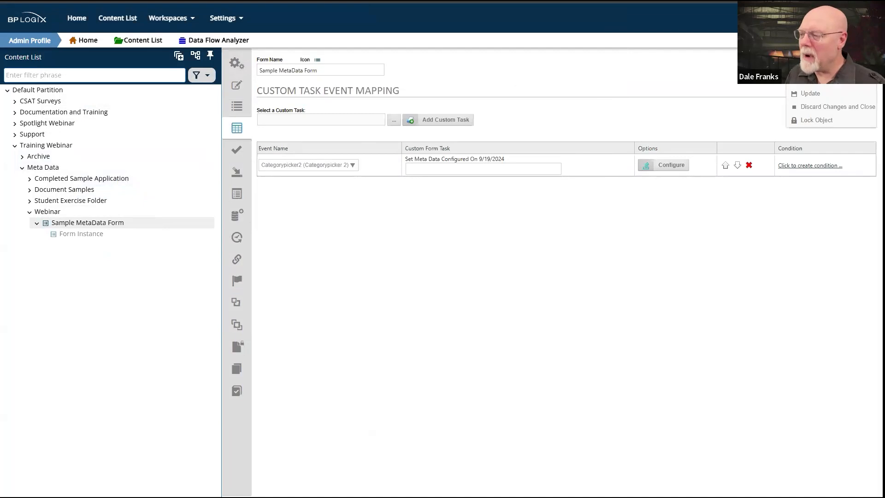
click(802, 93)
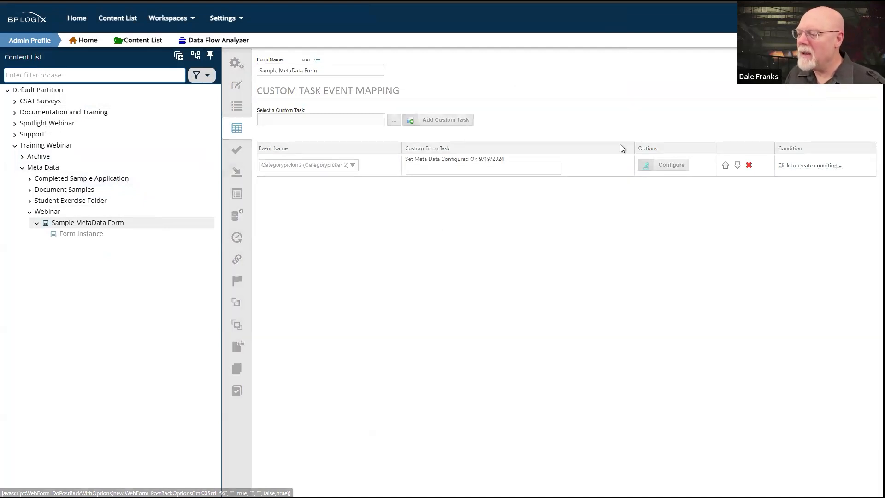
click(236, 87)
click(272, 129)
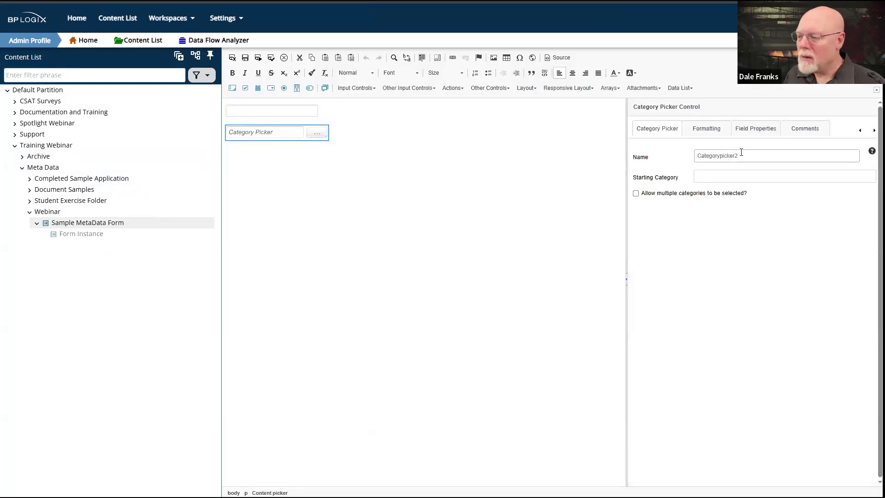
click(731, 180)
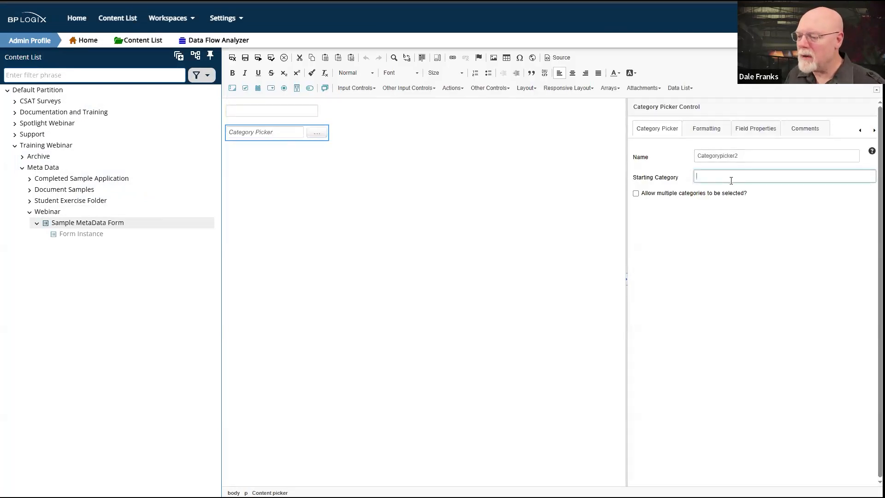
text(Documents)
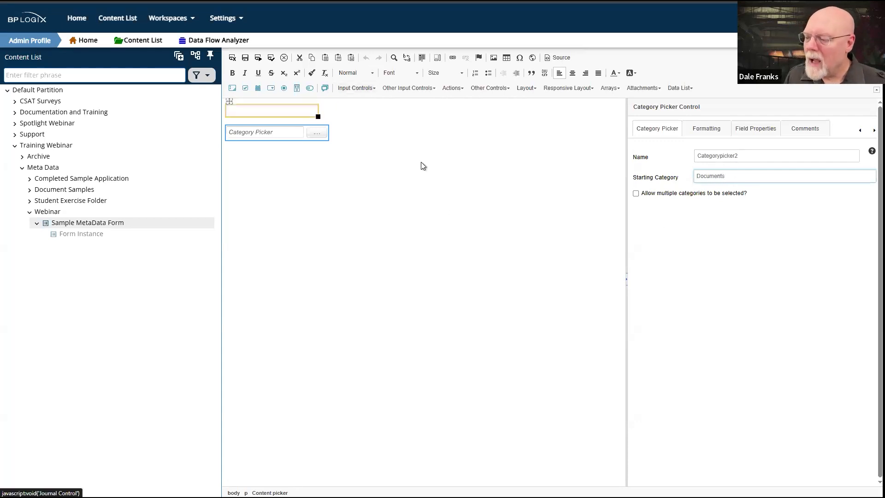
click(721, 220)
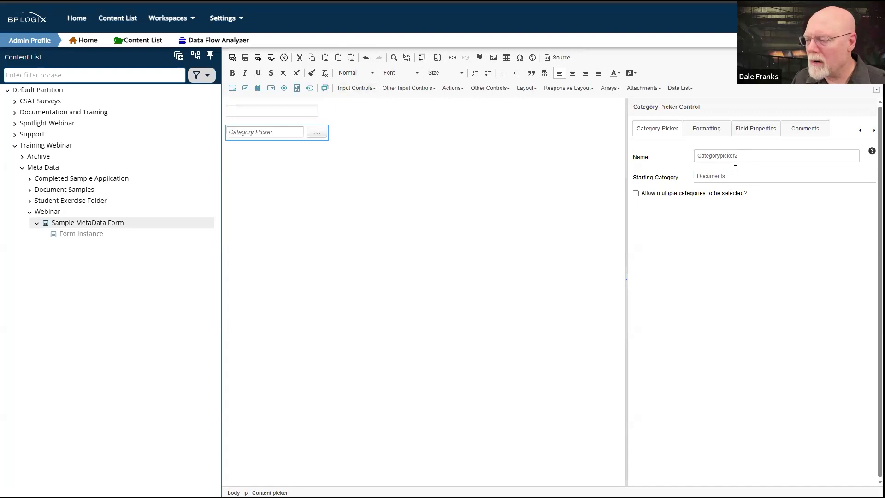
click(232, 59)
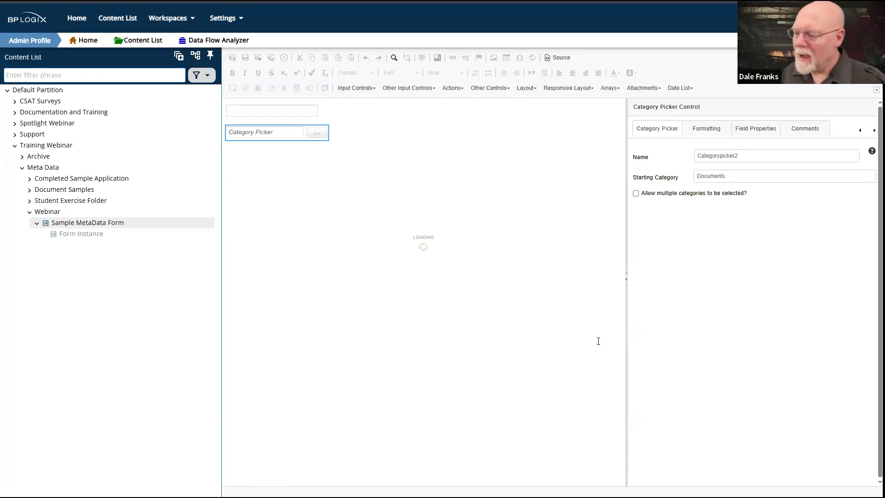
drag(659, 180, 633, 180)
click(756, 178)
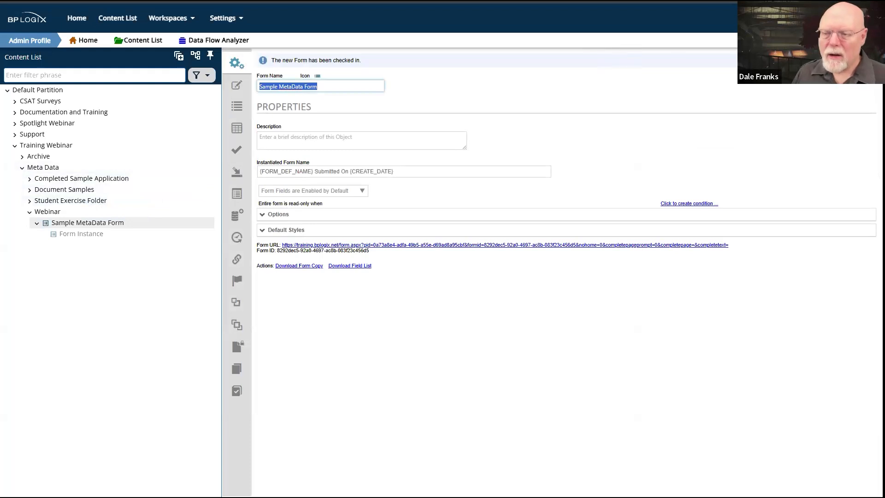
mouse_move(840, 65)
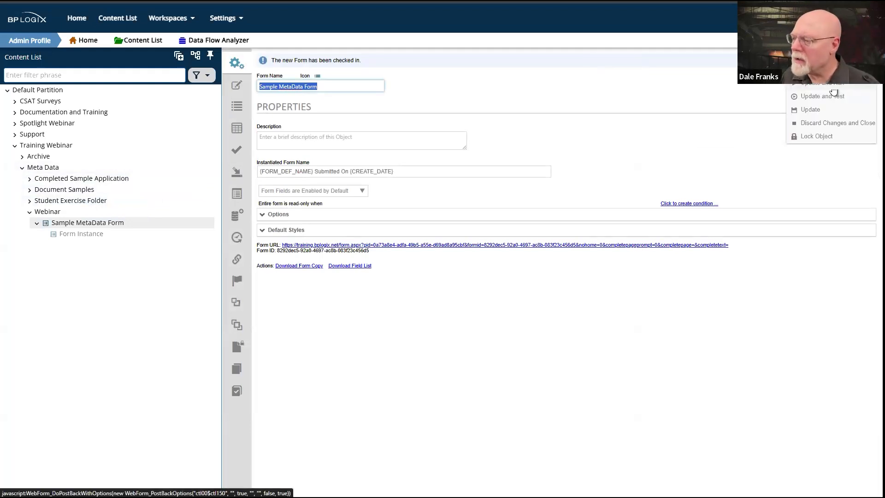
- Test-run the form, browse the Choose Category popup, cancel it, and close the test window
click(823, 95)
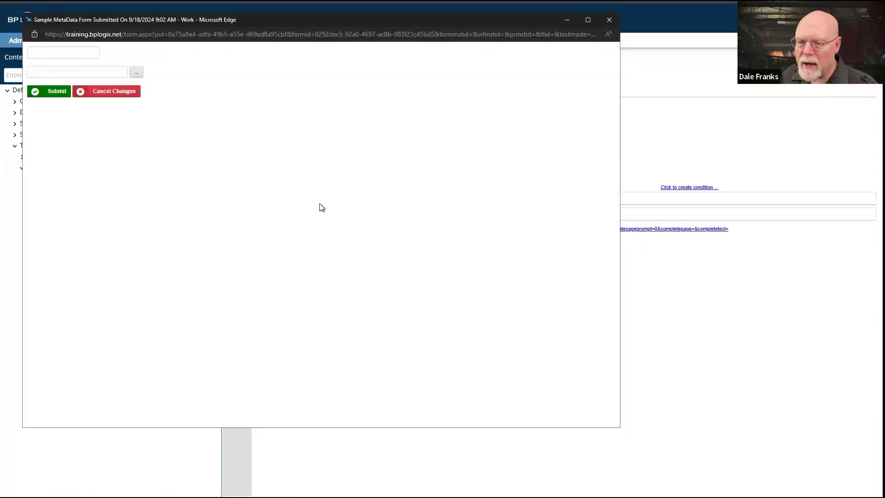
click(136, 72)
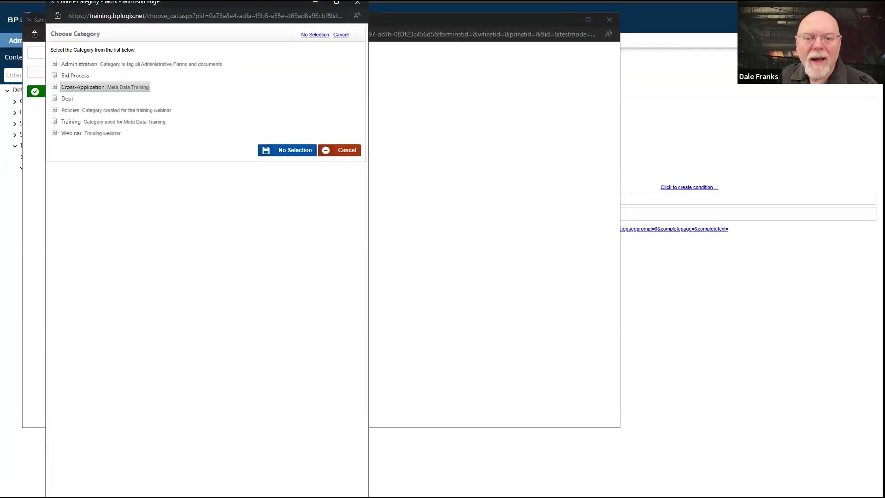
click(54, 121)
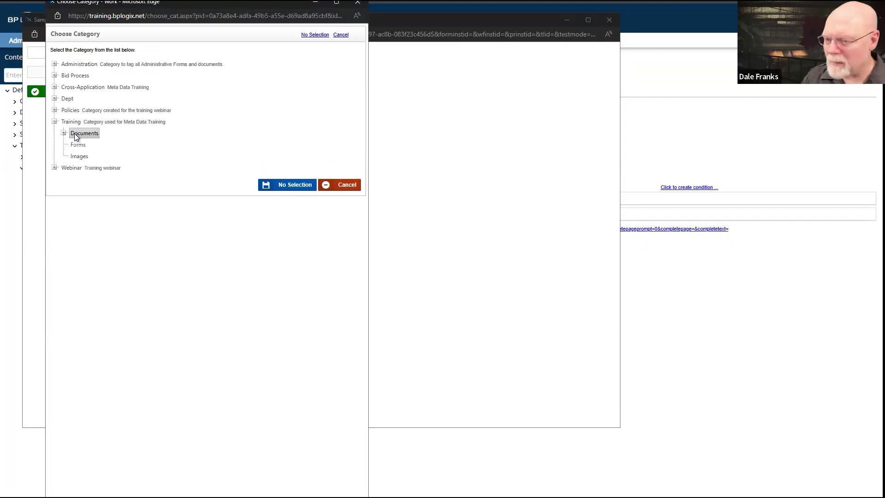
click(357, 5)
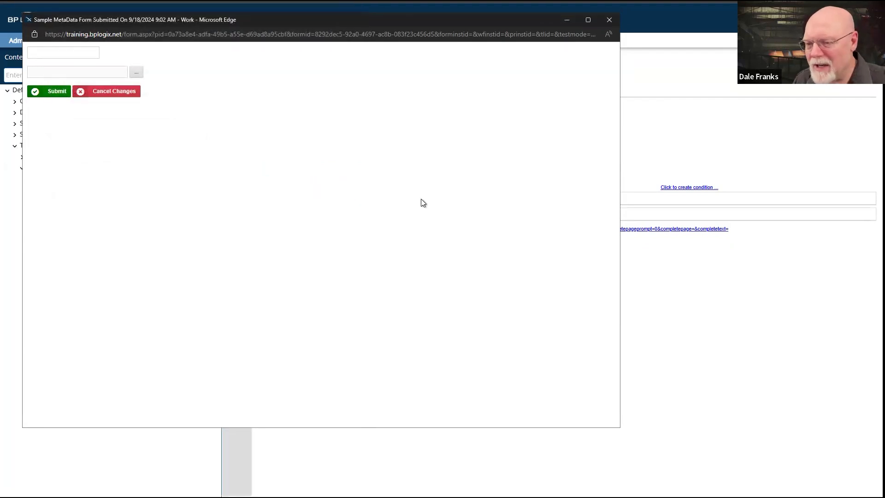
click(137, 72)
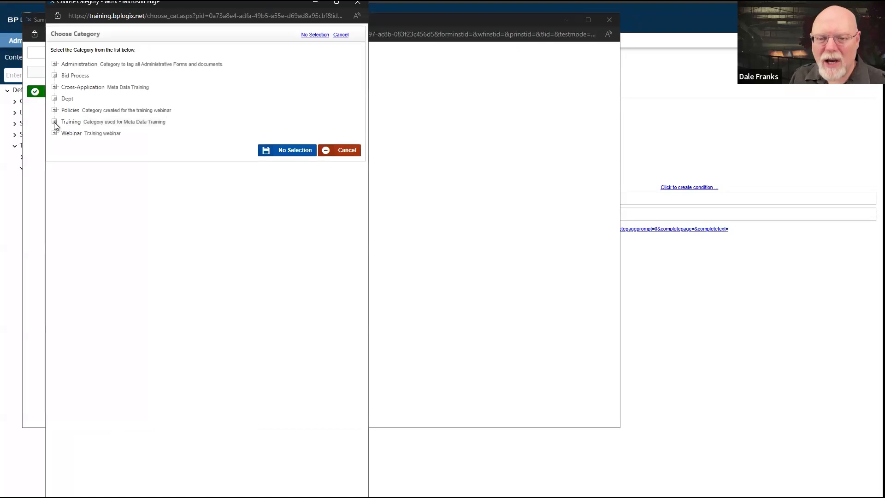
click(346, 151)
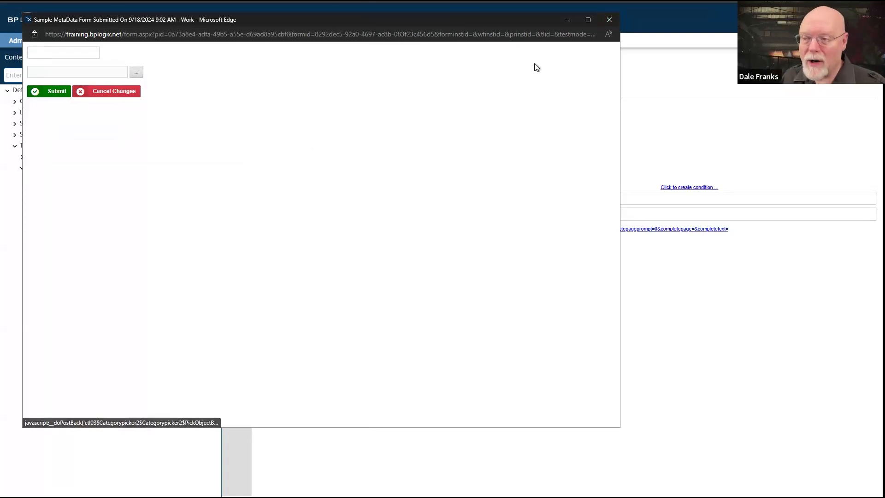
click(608, 21)
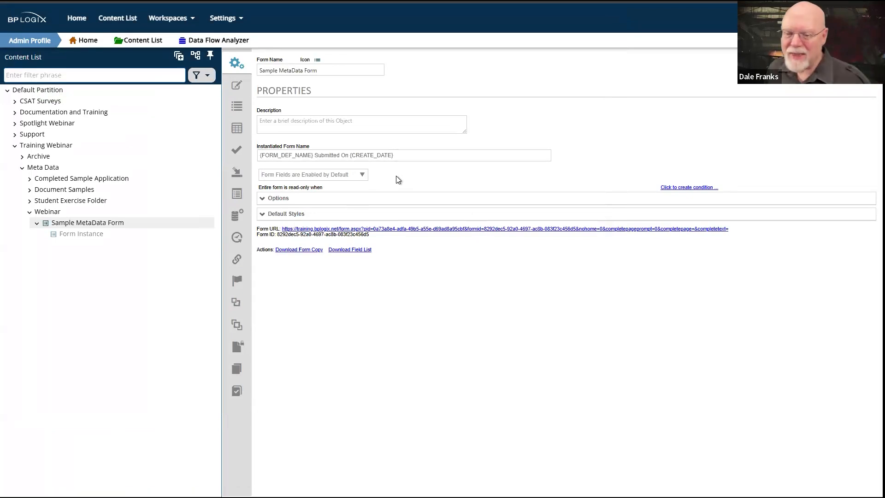
- In the designer, set the Category Picker's Starting Category to Documents and expand Completed Sample Application
click(239, 85)
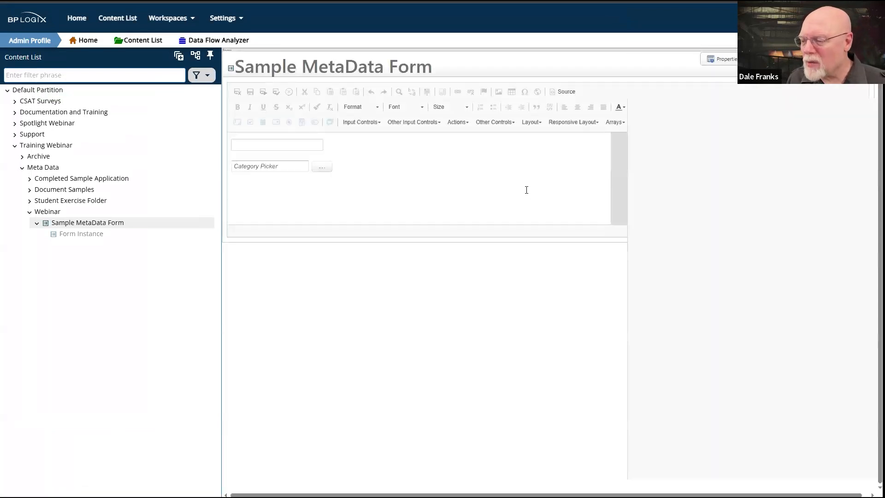
click(272, 130)
double_click(735, 178)
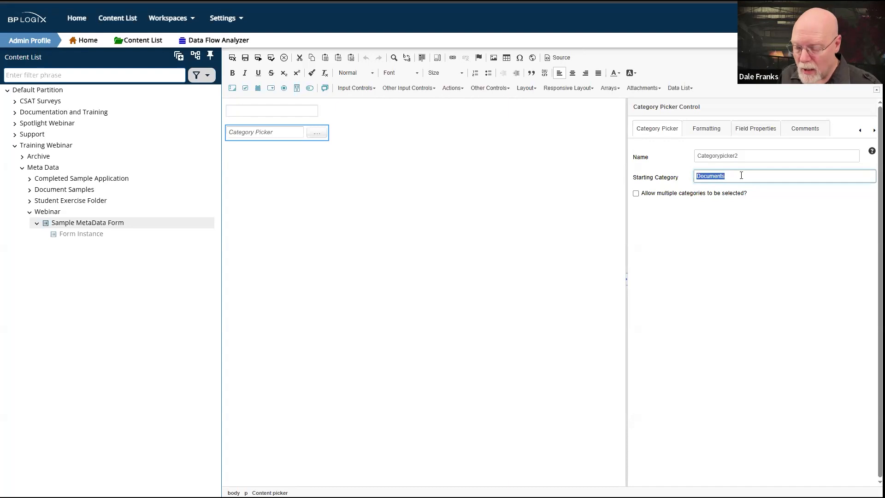
click(70, 271)
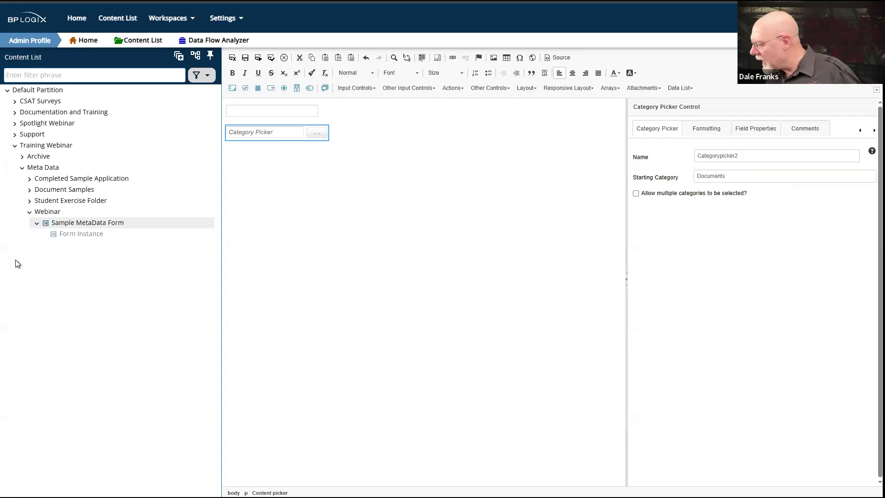
click(27, 180)
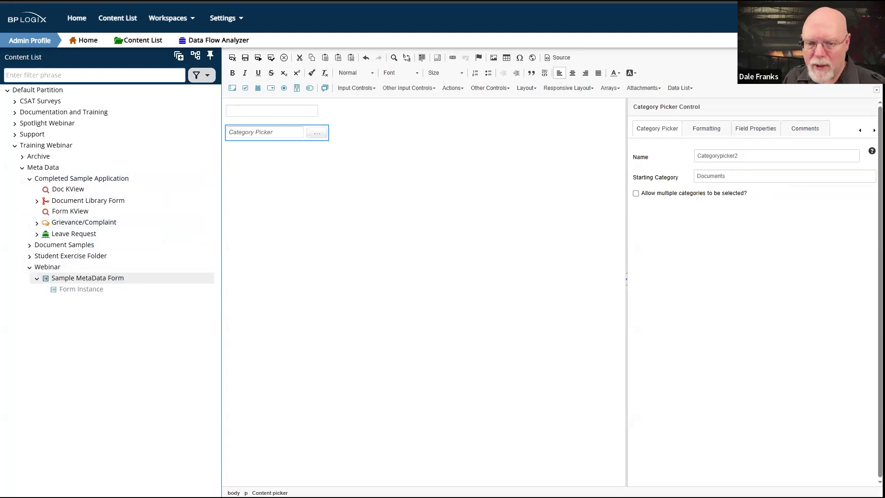
- Select Document Library Form in the content tree and open it in the designer
click(88, 205)
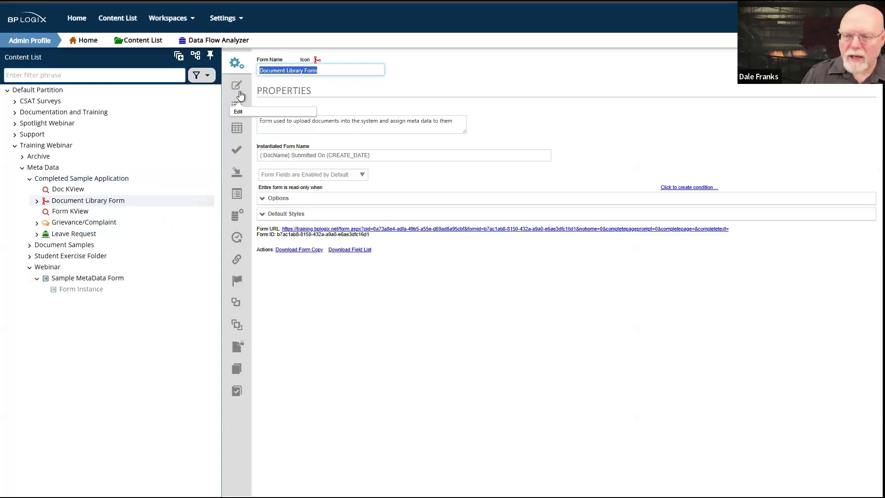
click(236, 87)
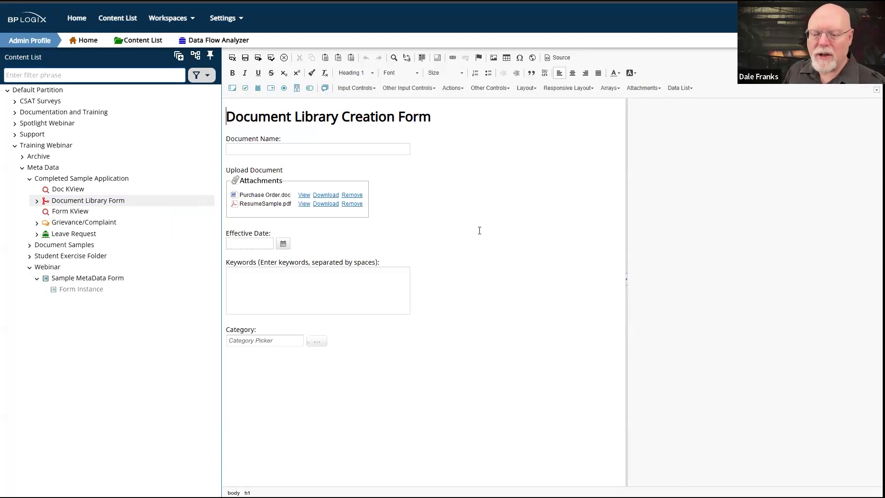
- Inspect the Document Name field's properties
click(312, 342)
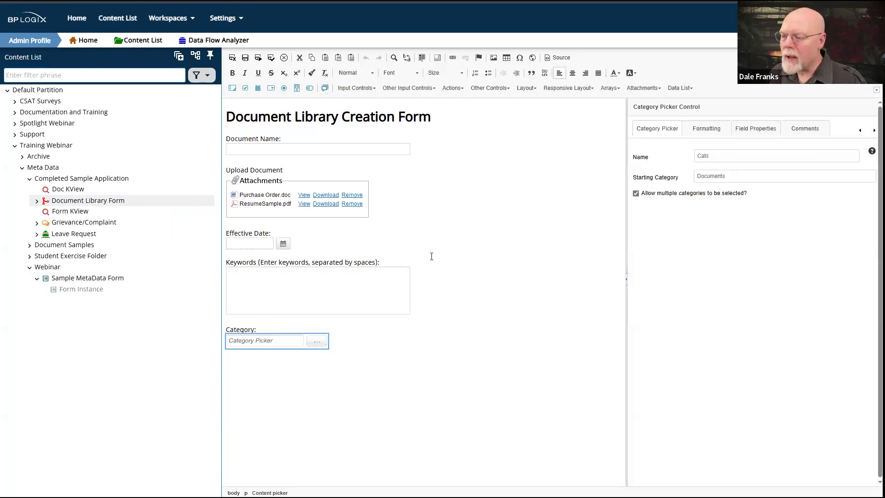
click(471, 279)
click(295, 148)
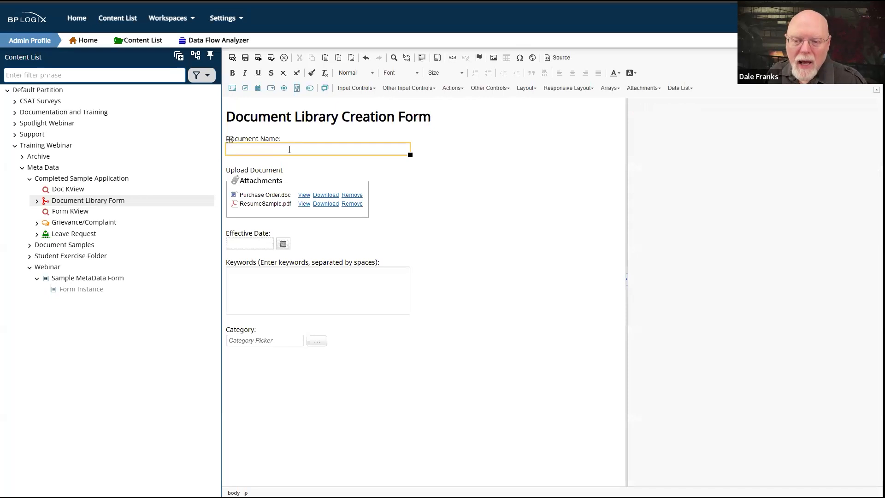
click(557, 139)
click(230, 139)
click(805, 129)
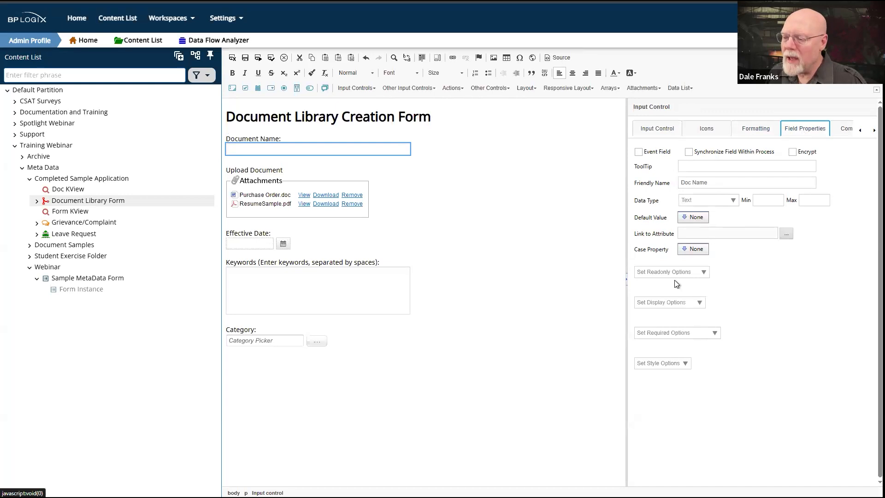
- Review the Effective Date and Keywords fields' properties and attribute links
click(229, 237)
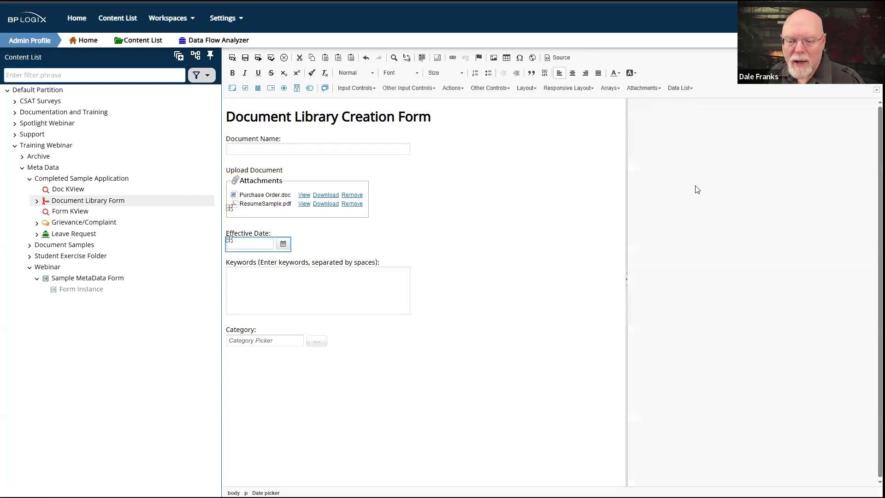
click(802, 133)
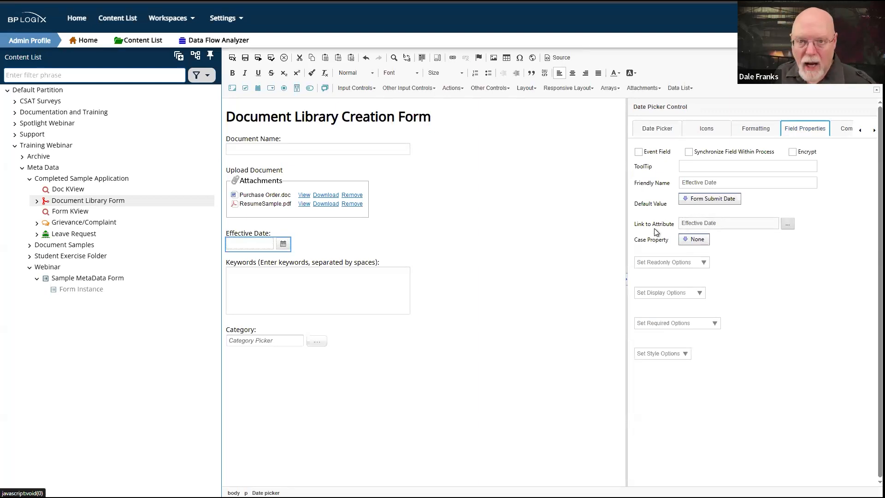
click(234, 272)
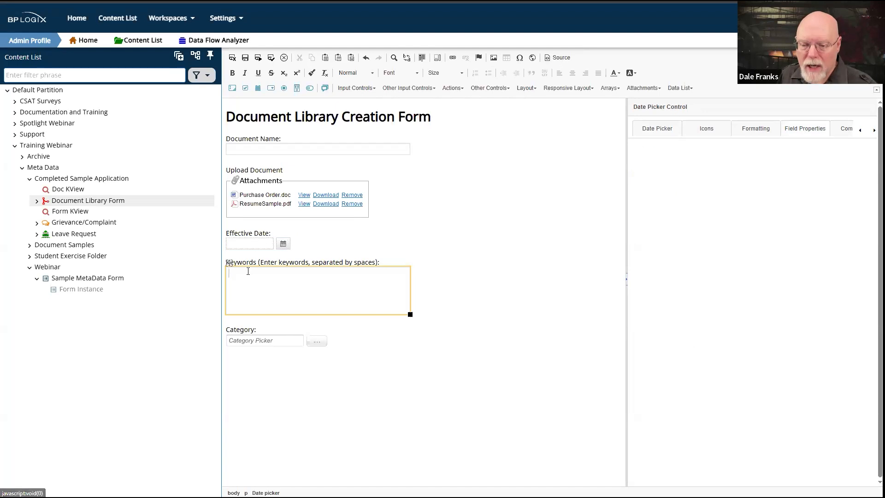
click(759, 133)
click(798, 129)
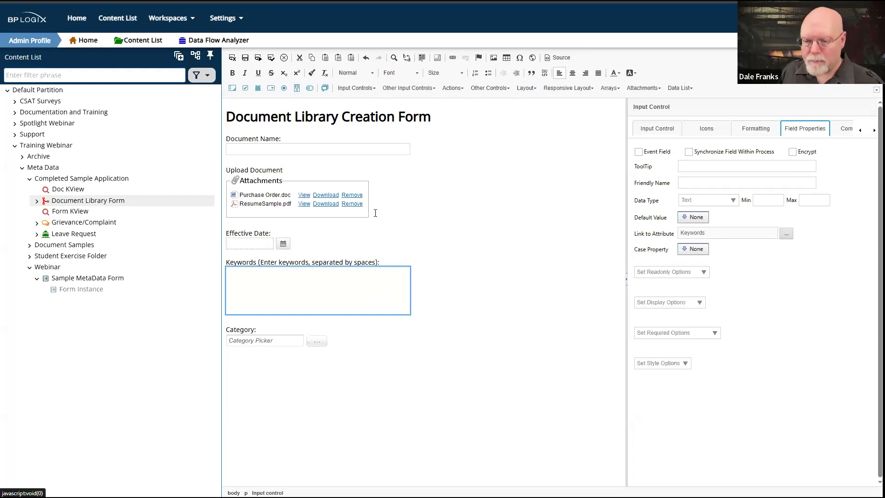
- Check the Attachments, Upload Document and Category Picker settings, including Starting Category Documents
click(317, 203)
click(273, 174)
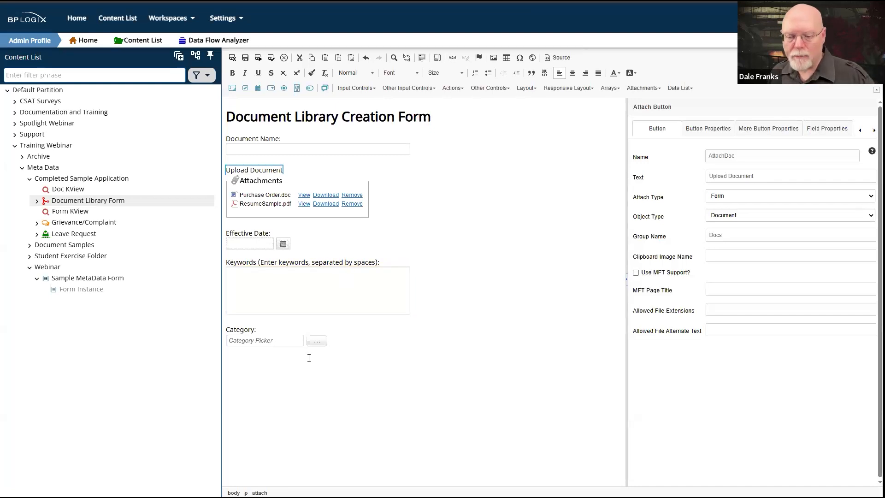
click(279, 349)
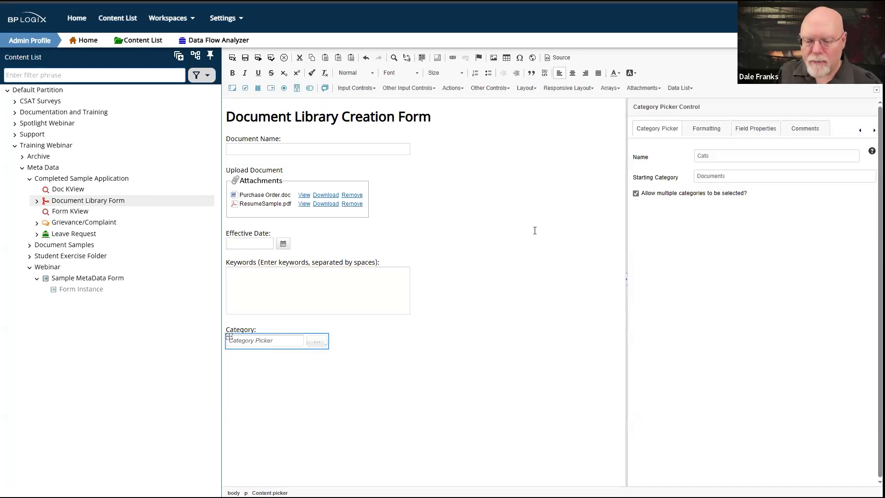
click(739, 176)
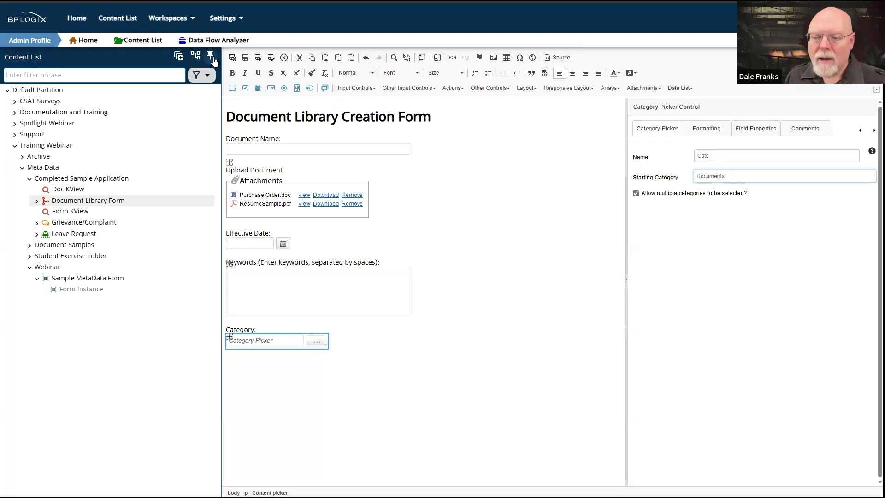
click(70, 202)
- Leave the editor without saving and view the Document Library Form's Meta Data page
click(417, 315)
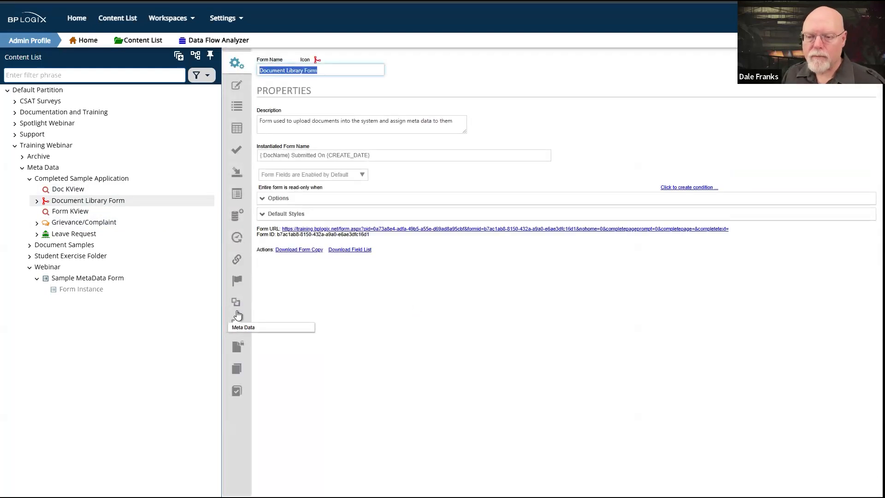
click(239, 304)
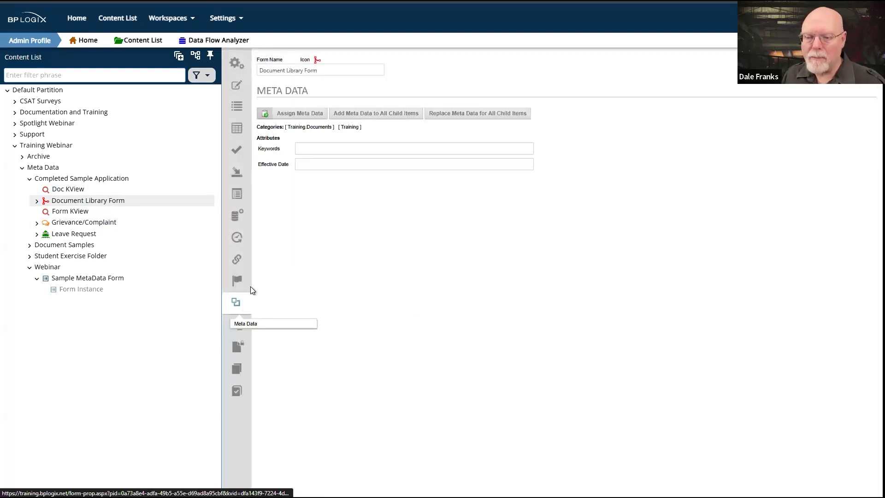
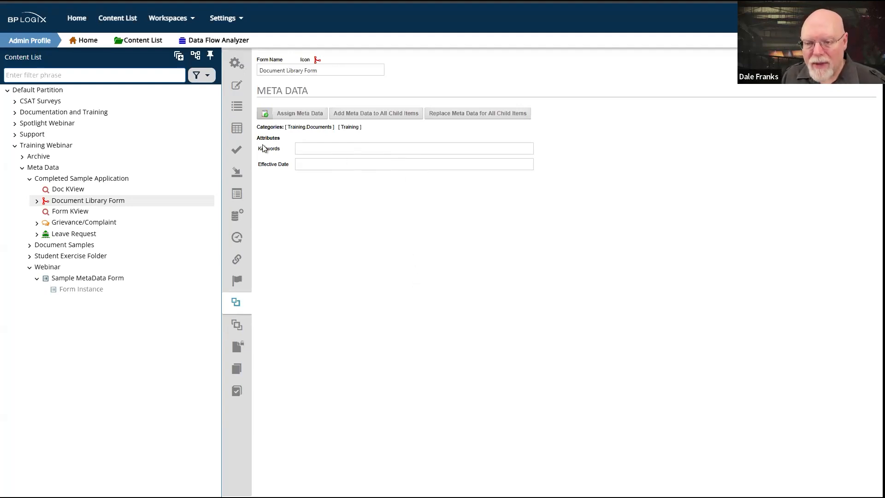
- Show the Document Library Form's Custom Task Event Mapping, where Set Meta Data maps to Cats
click(232, 133)
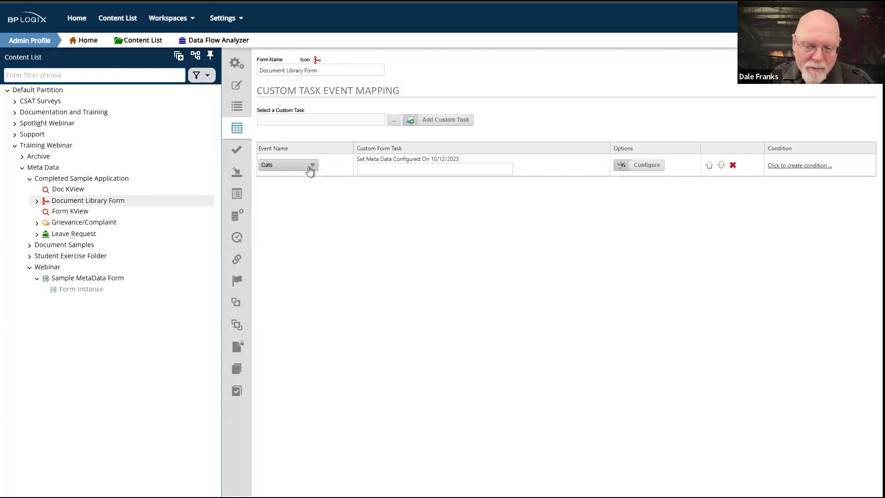
click(643, 166)
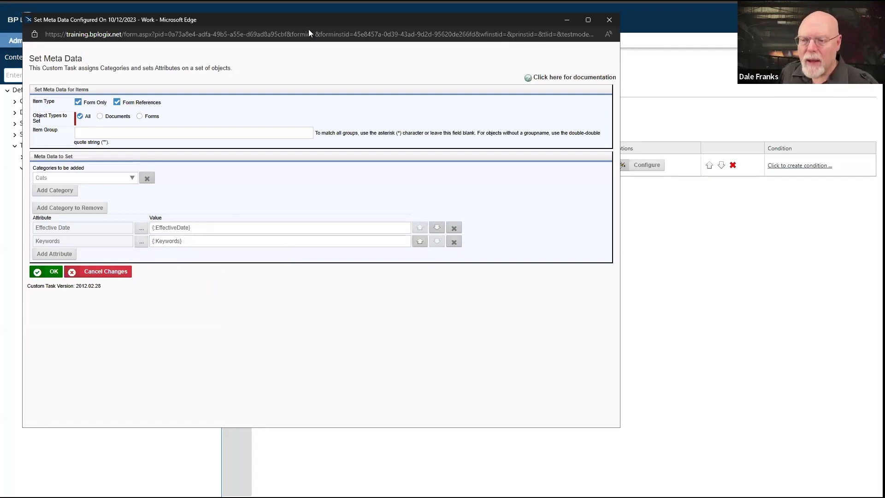
drag(380, 23, 422, 101)
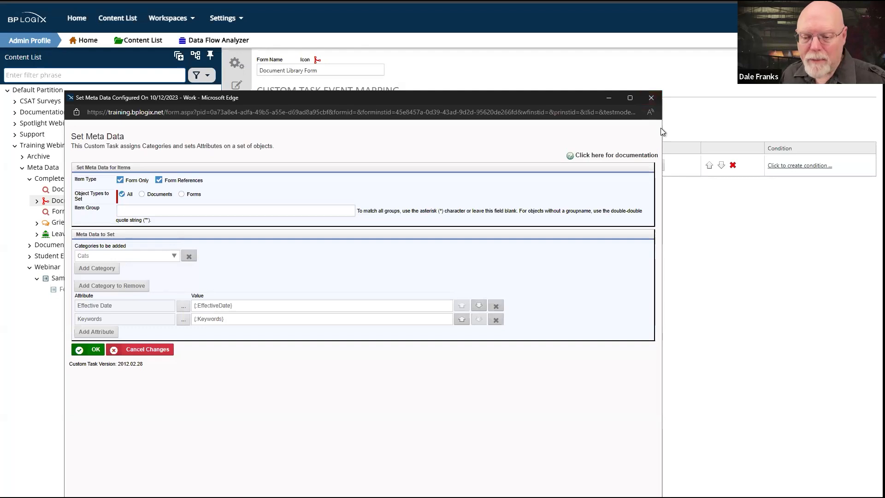
click(652, 98)
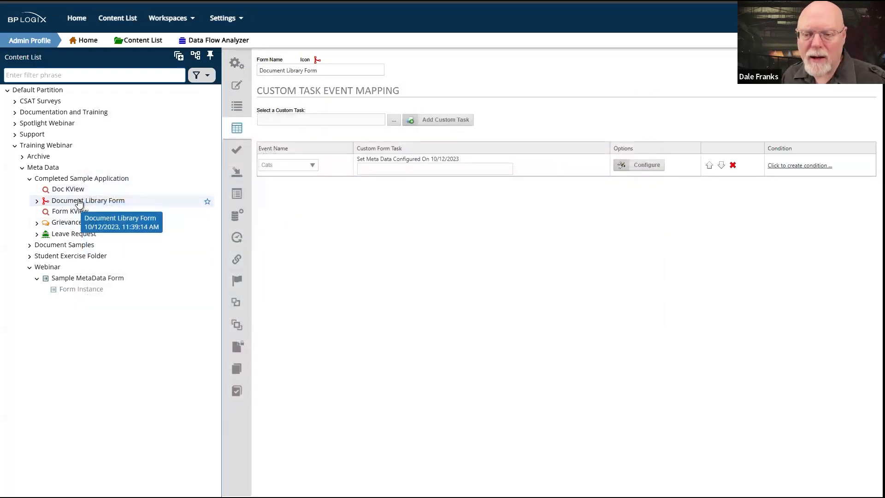
click(237, 106)
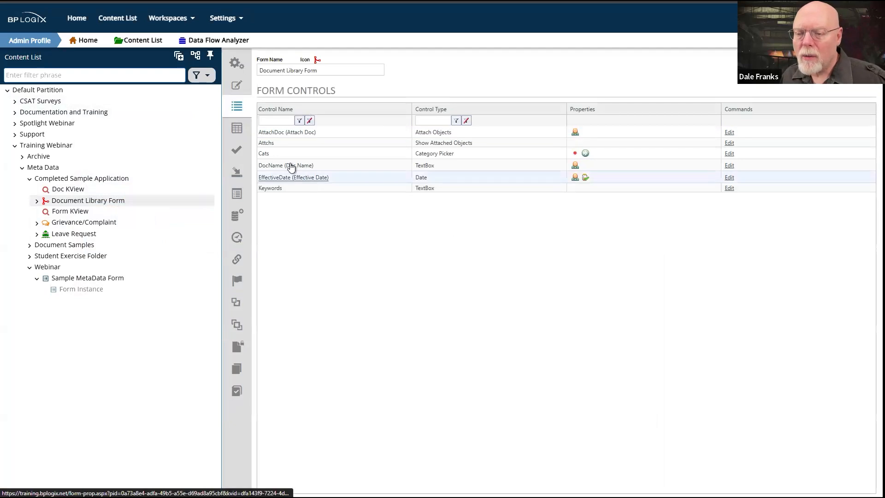
click(276, 188)
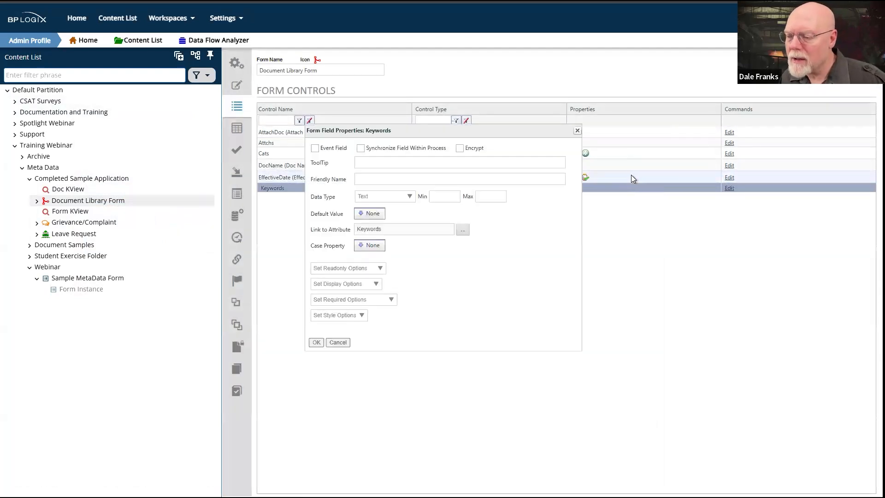
click(274, 178)
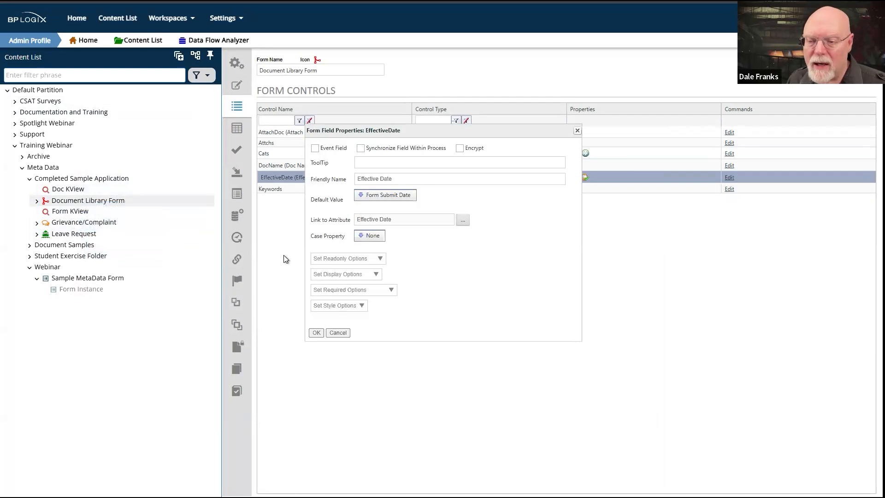
click(578, 131)
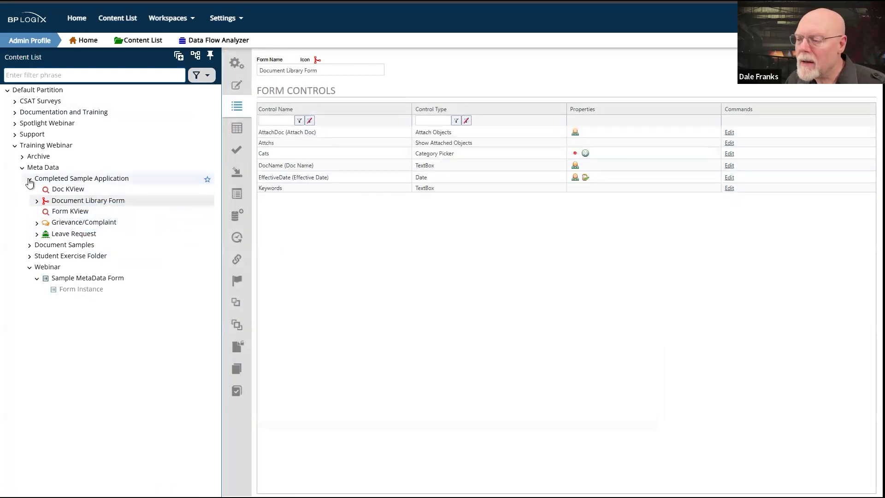
click(237, 127)
- Inspect the Set Meta Data task's {:EffectiveDate} value expression, then close the task window unchanged
click(641, 169)
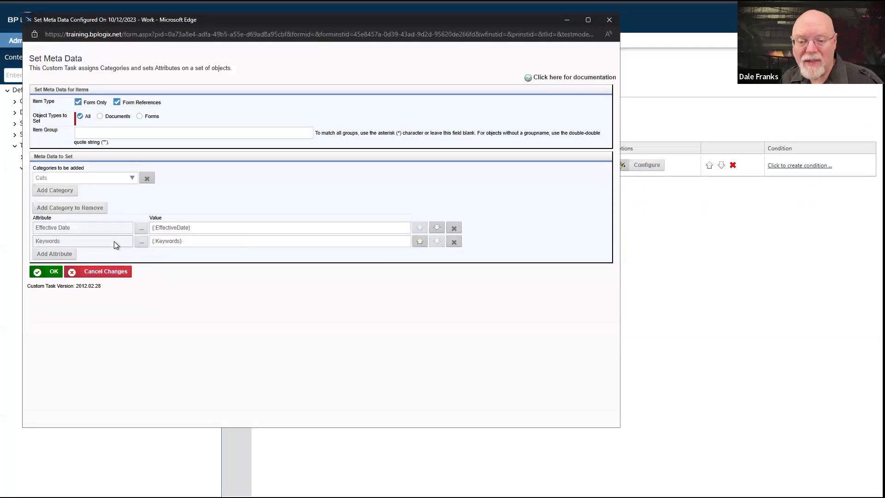
drag(190, 227, 153, 227)
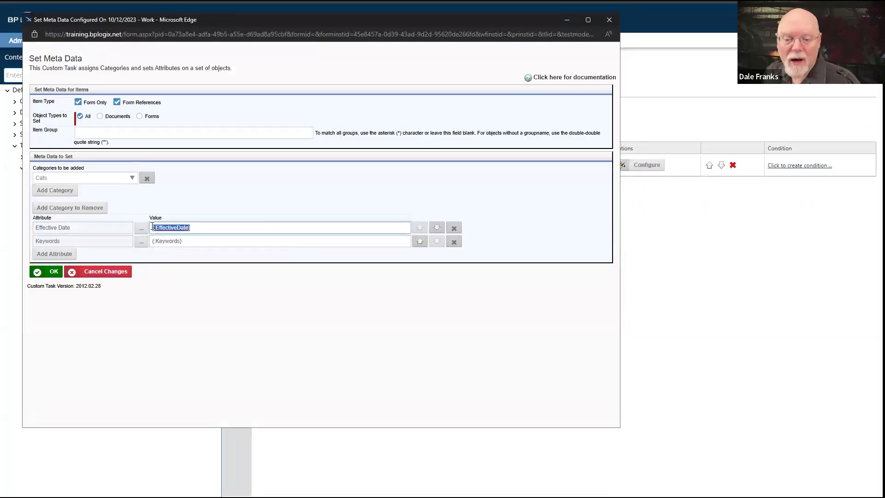
click(204, 296)
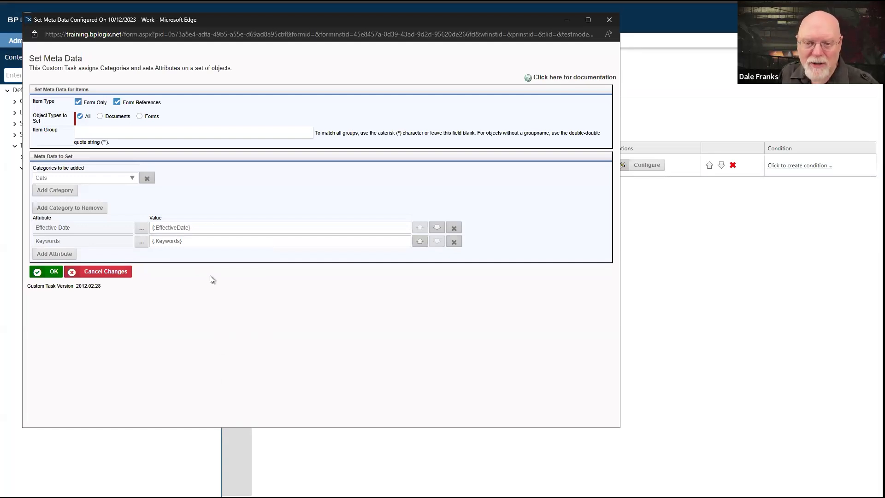
click(612, 22)
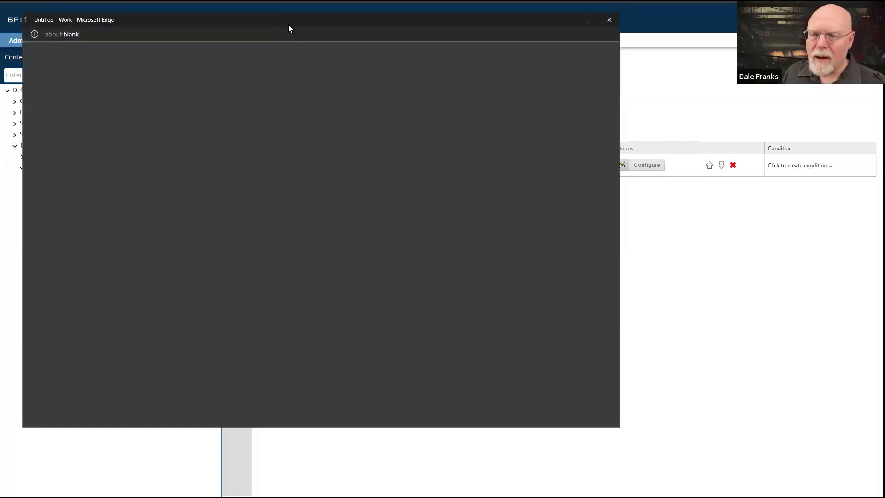
- Enter Document Name 'Training Doc for Webinar', correcting the Training and Webinar misspellings, then start uploading
drag(289, 29, 499, 65)
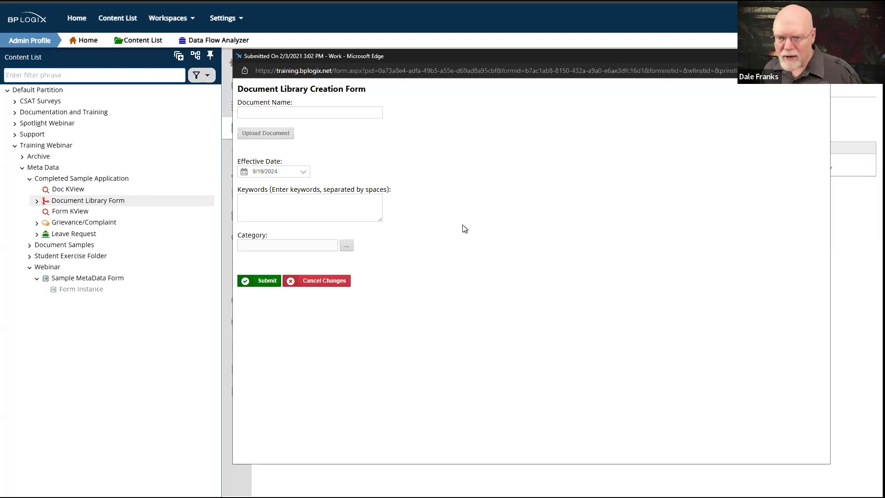
click(354, 111)
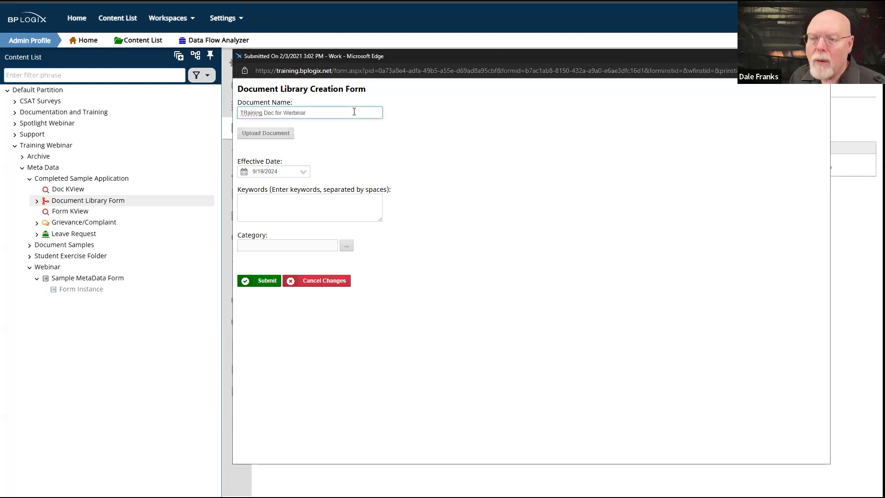
right_click(283, 113)
click(300, 148)
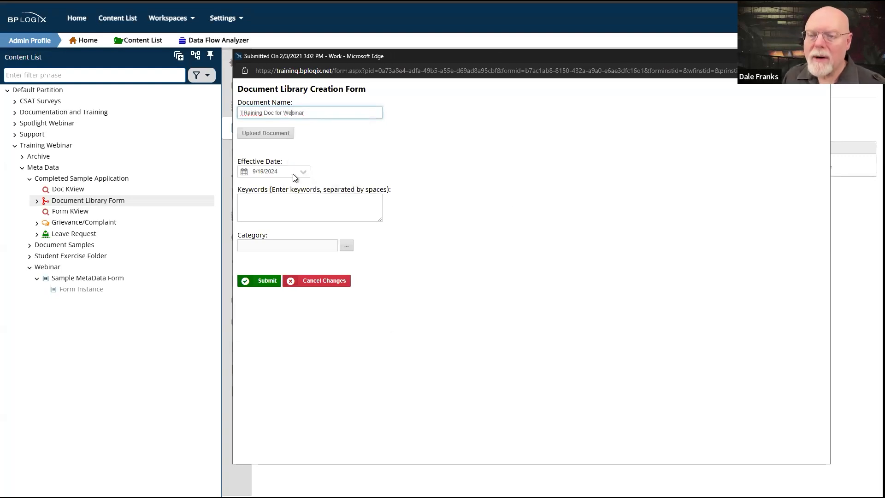
right_click(252, 113)
click(267, 148)
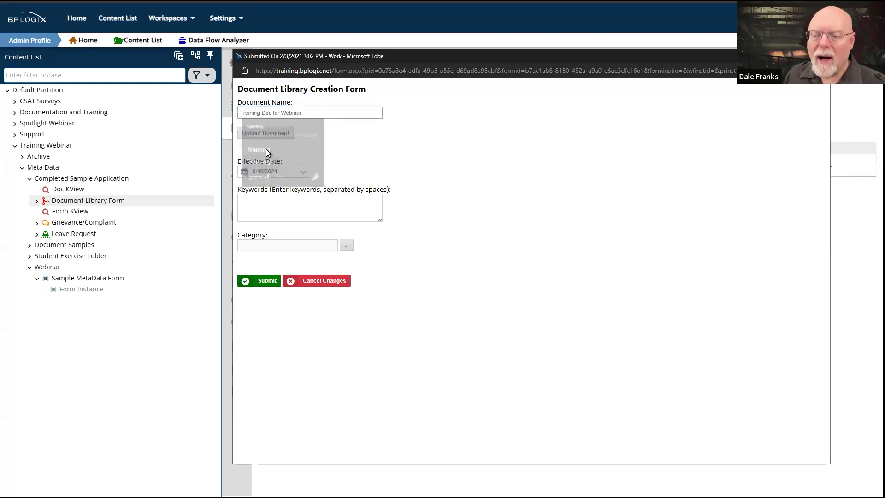
click(281, 135)
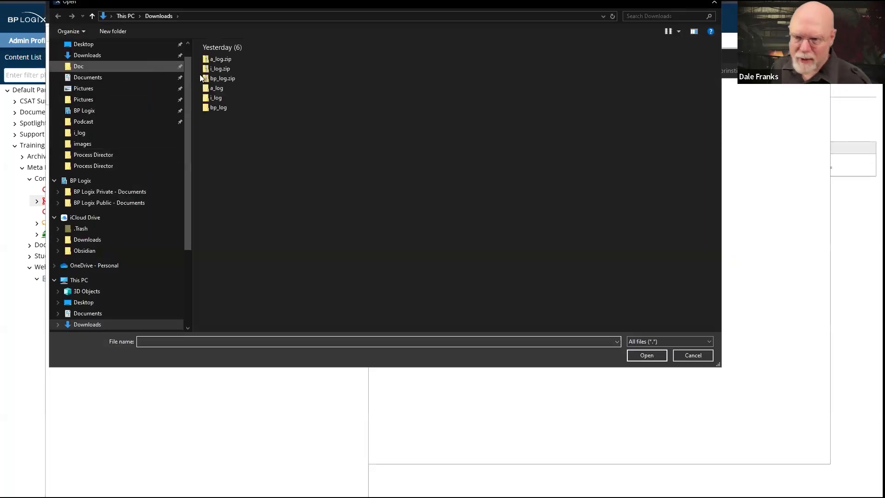
- Attach Triflozimab.pdf from the Desktop's Doc folder to the document form
click(85, 44)
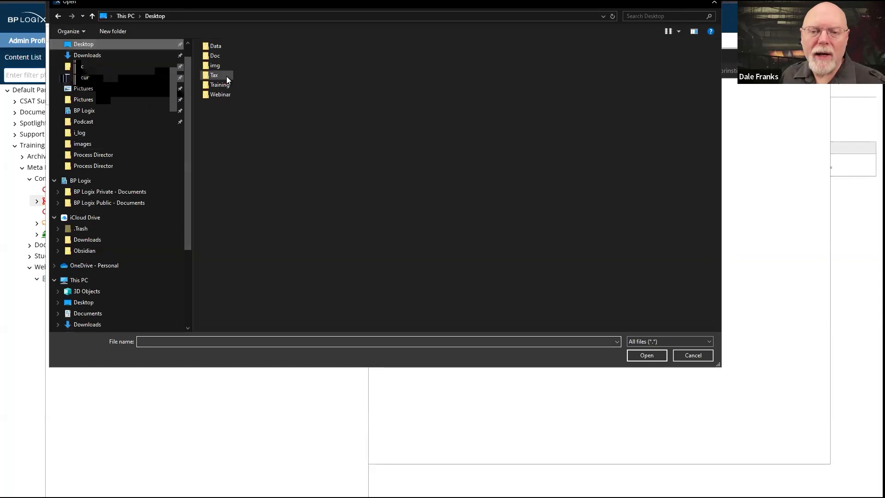
click(215, 56)
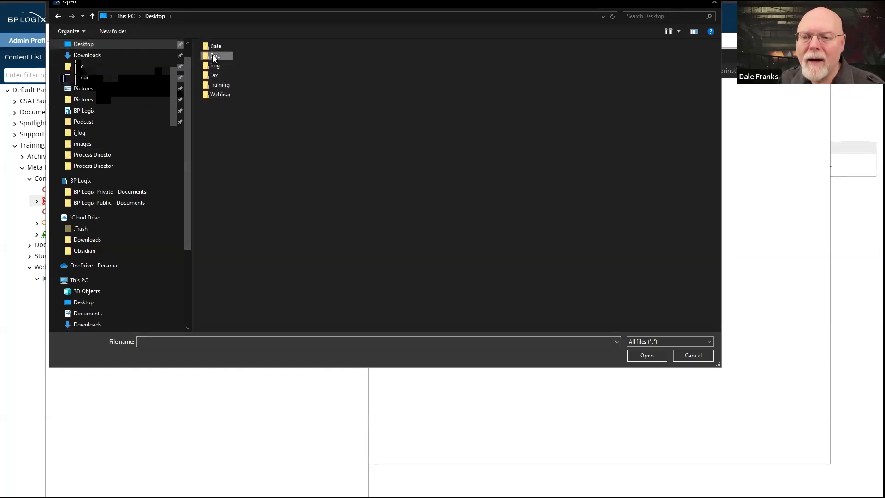
double_click(213, 57)
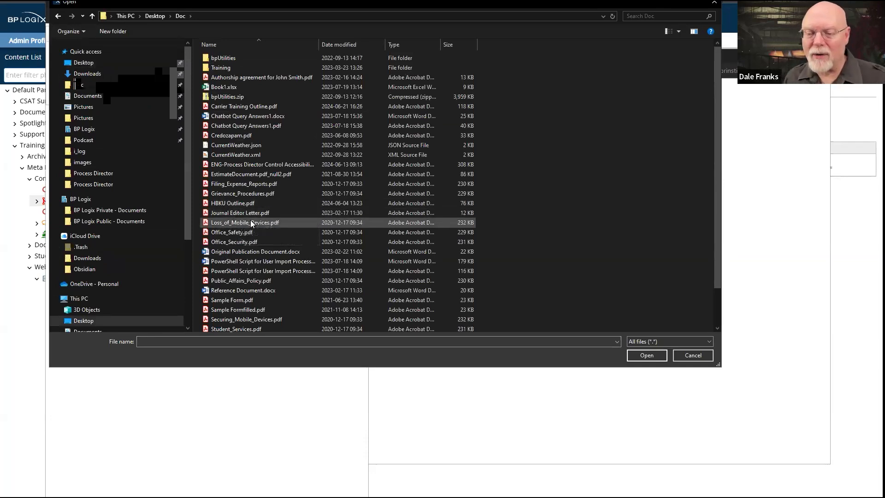
scroll(246, 276, down, 1)
scroll(247, 277, down, 1)
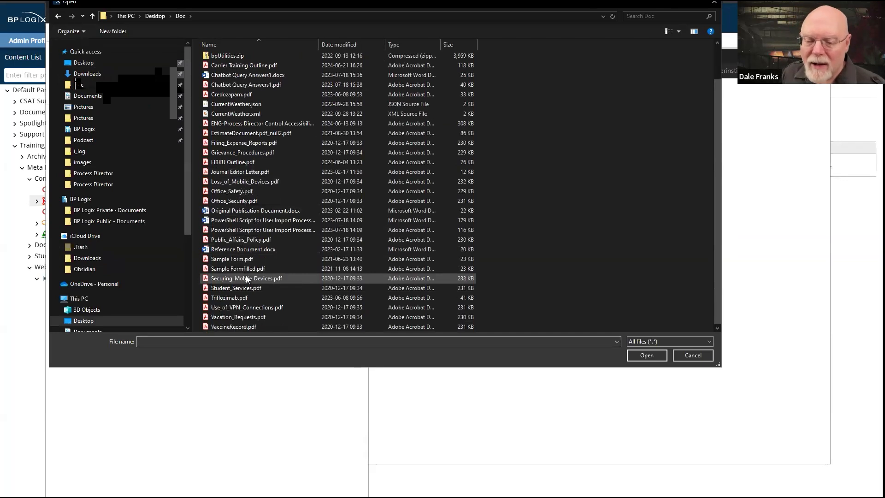
click(239, 302)
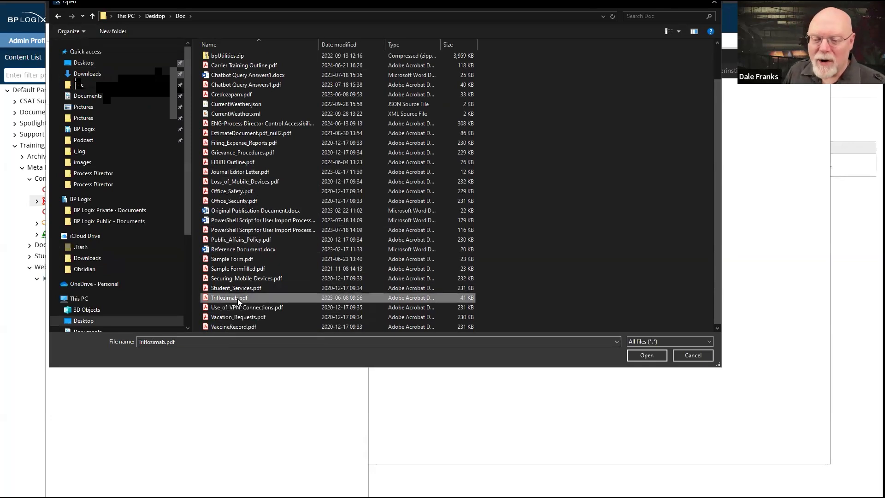
double_click(232, 295)
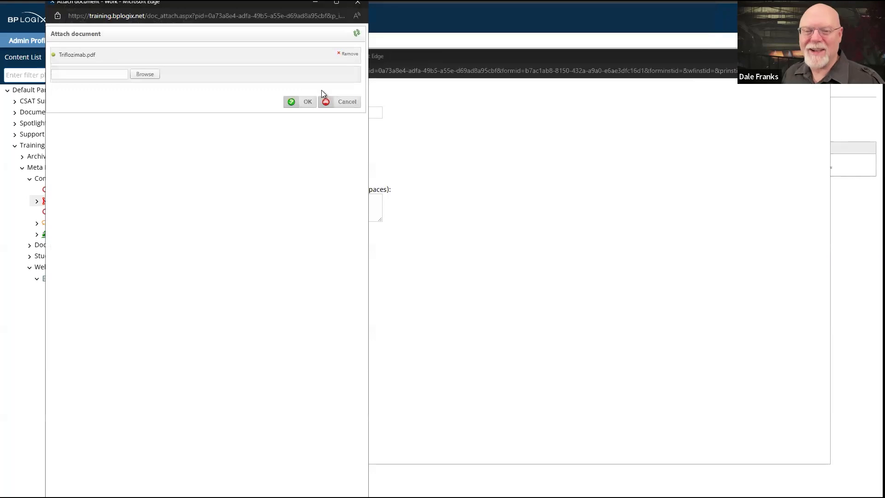
click(307, 105)
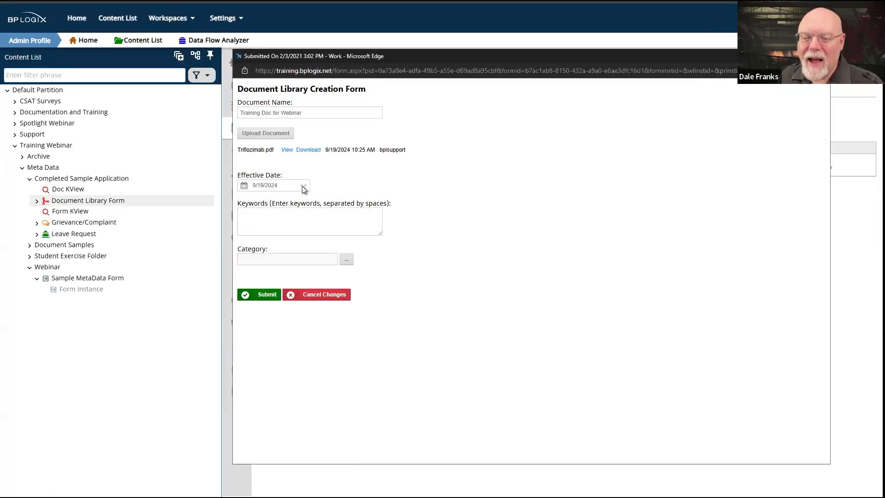
- Add keywords Medical, Pharma, Pills, assign the Training > Documents > IT category, and submit
click(312, 212)
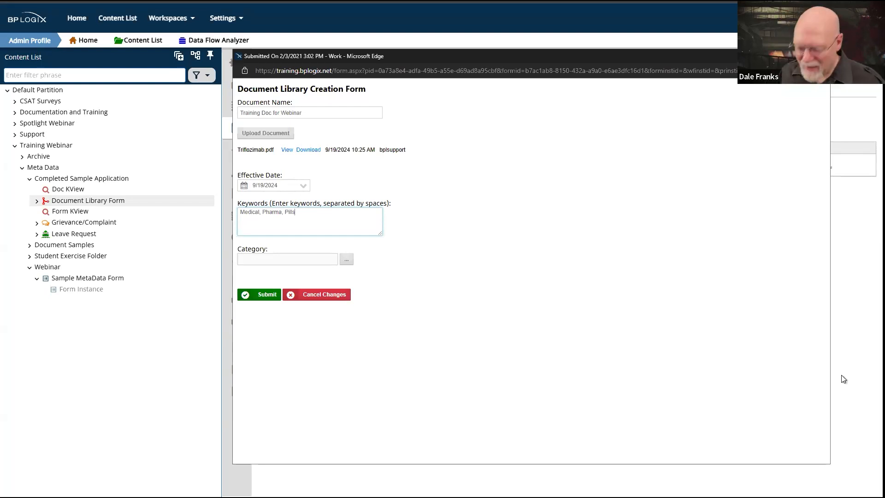
click(345, 261)
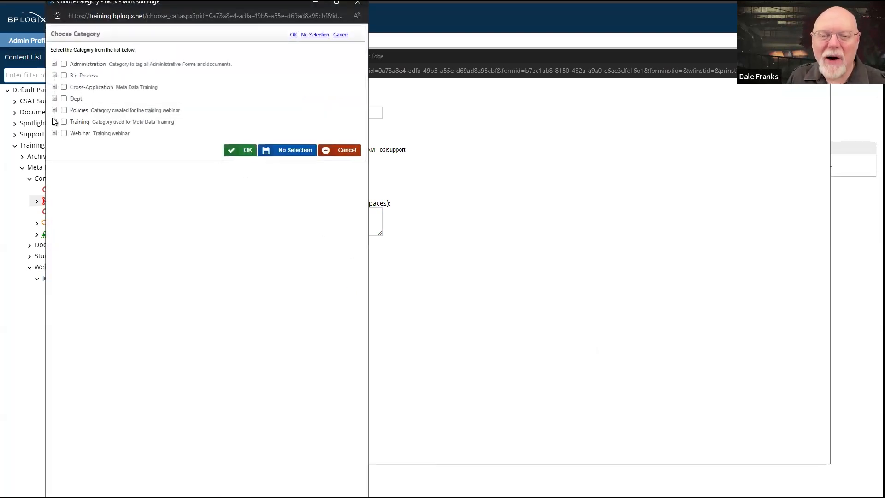
click(55, 121)
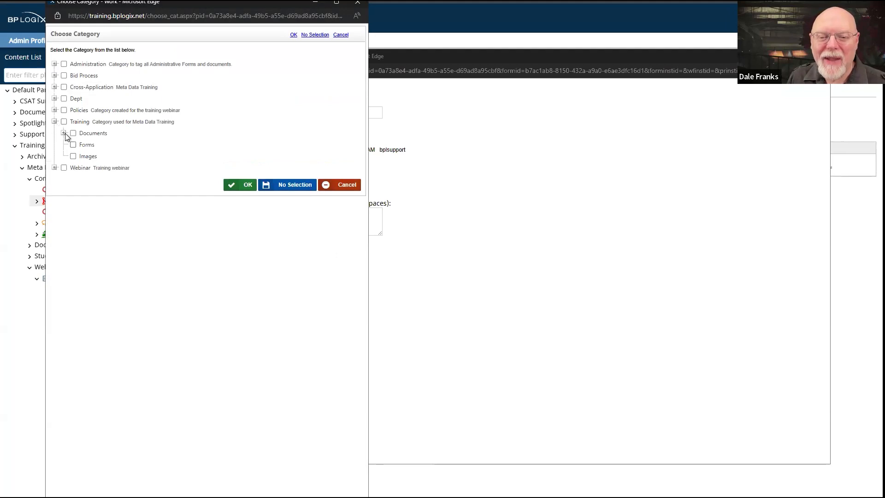
click(64, 133)
click(90, 155)
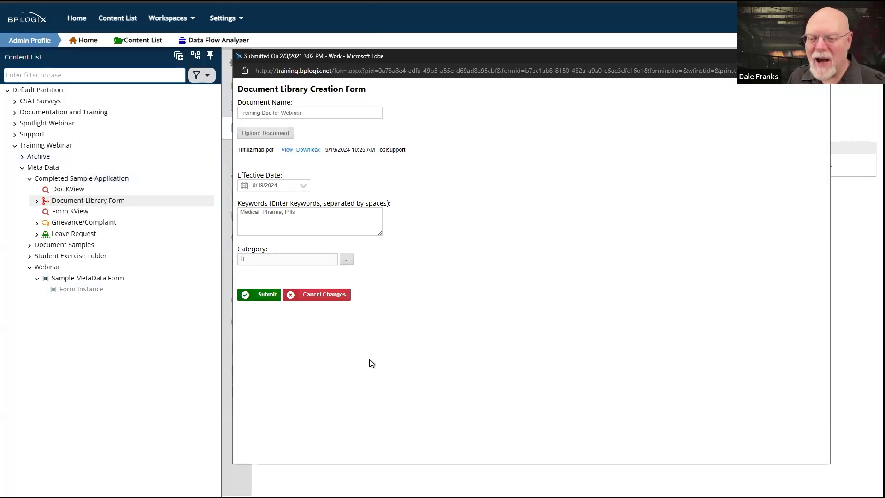
click(264, 300)
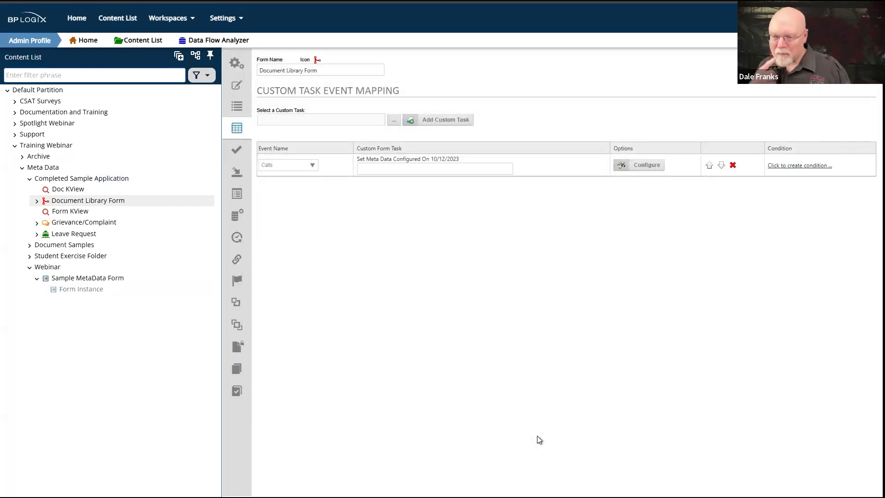
- Open the properties of the Training Doc for Webinar instance of the Document Library Form
click(37, 201)
click(78, 214)
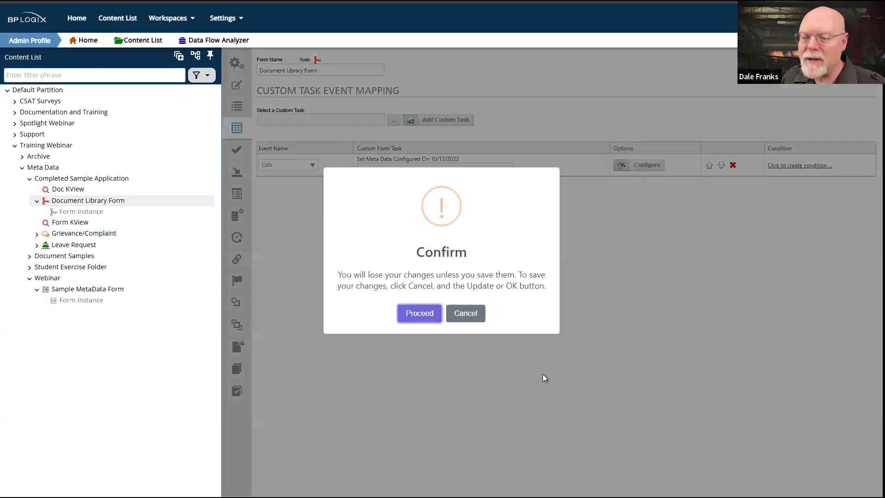
click(477, 316)
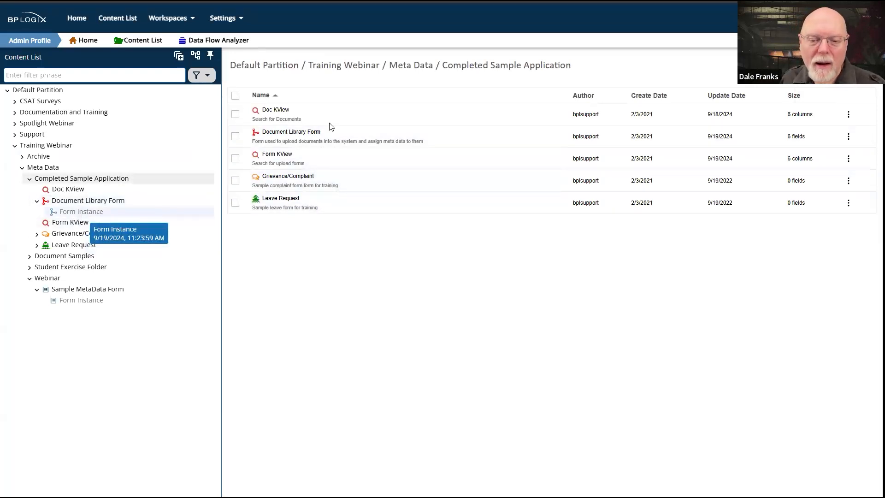
click(77, 211)
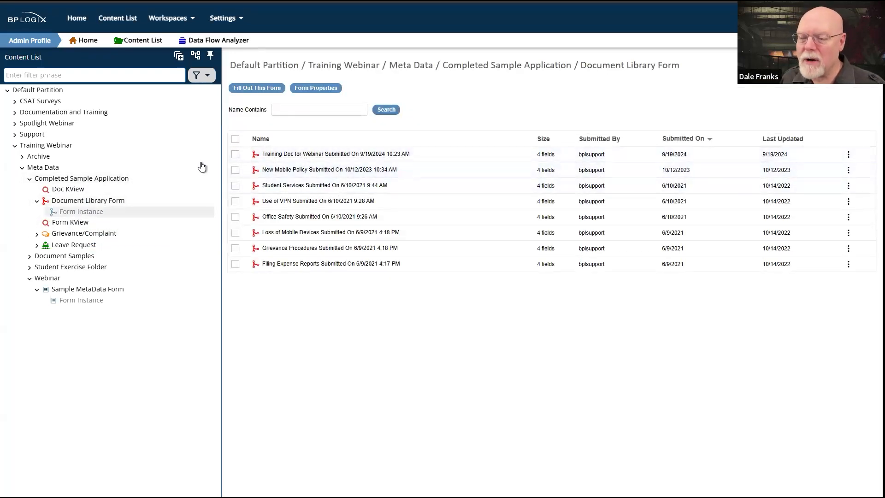
click(236, 155)
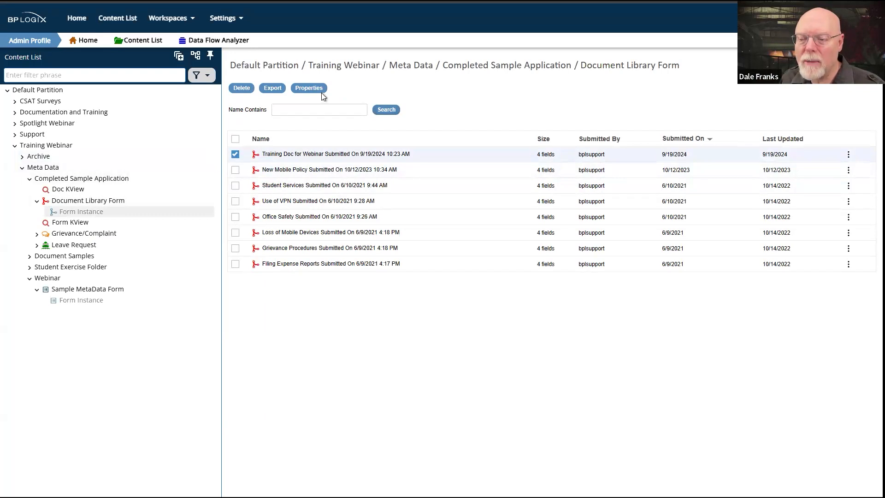
click(307, 88)
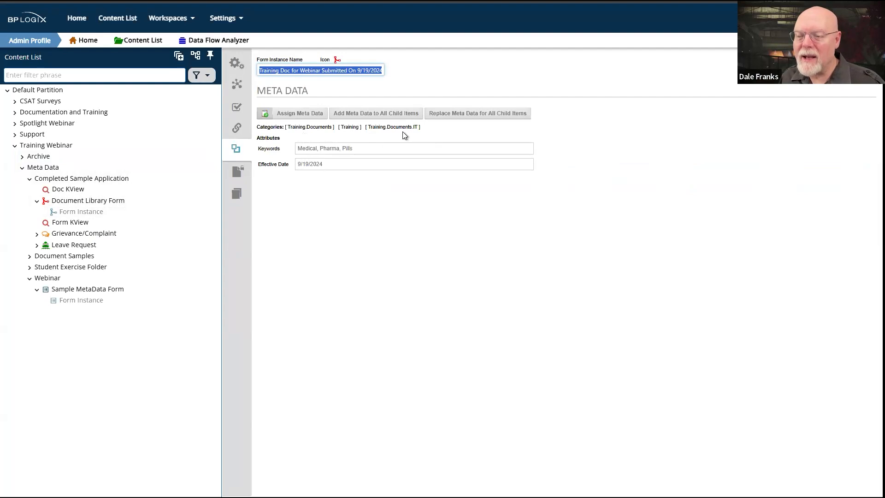
- Review the submission's keywords and its 9/19/2024 Effective Date in the meta data
click(417, 130)
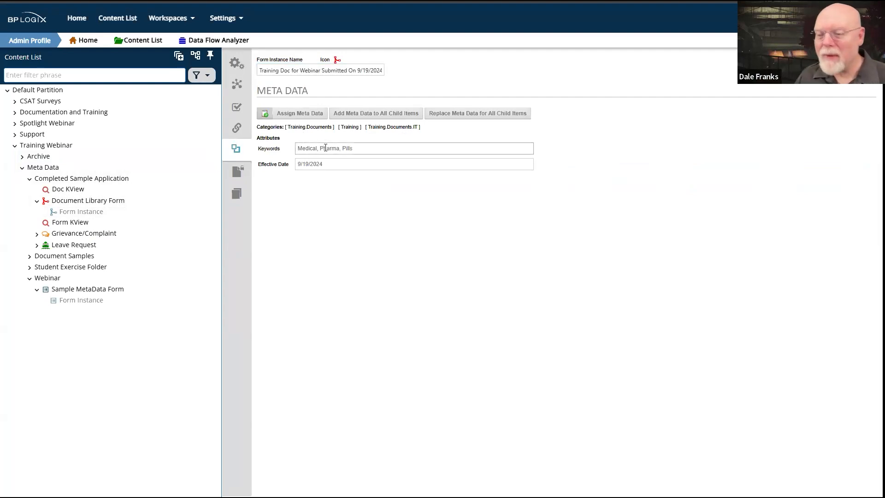
drag(381, 152, 297, 169)
click(392, 334)
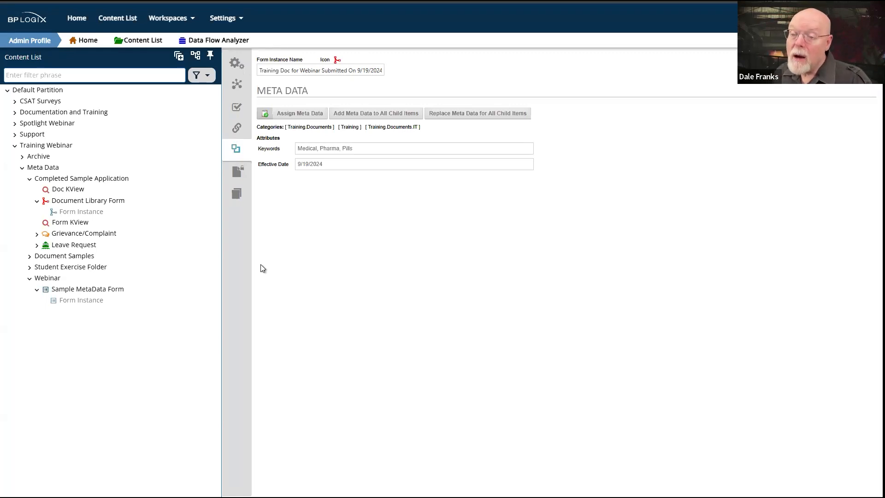
- Expand Grievance/Complaint and Leave Request, and view the Document Library and Grievance/Complaint forms' meta data
click(67, 202)
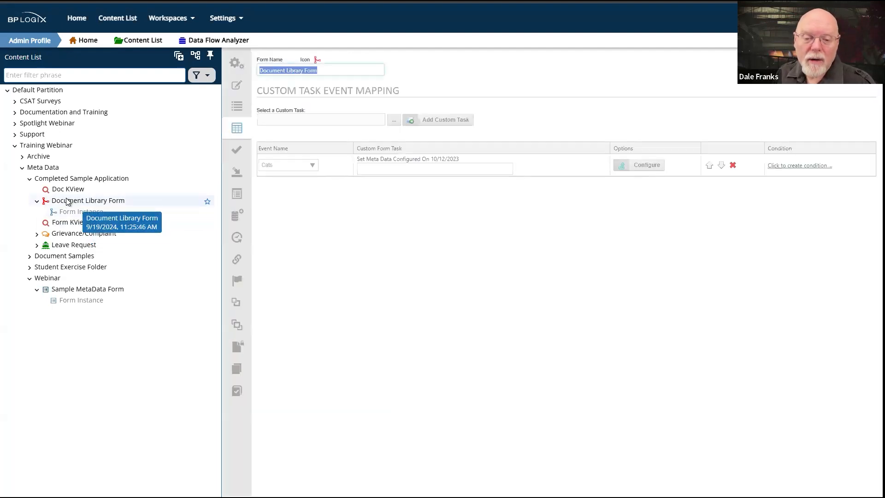
click(37, 234)
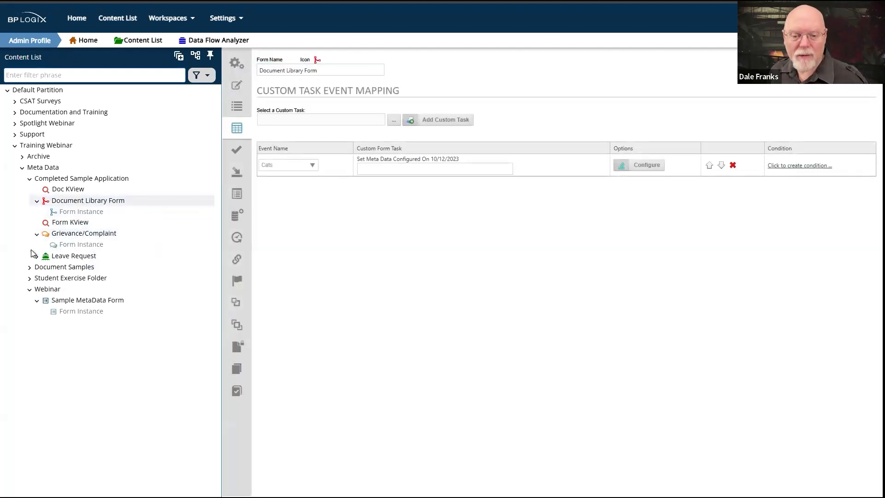
click(36, 256)
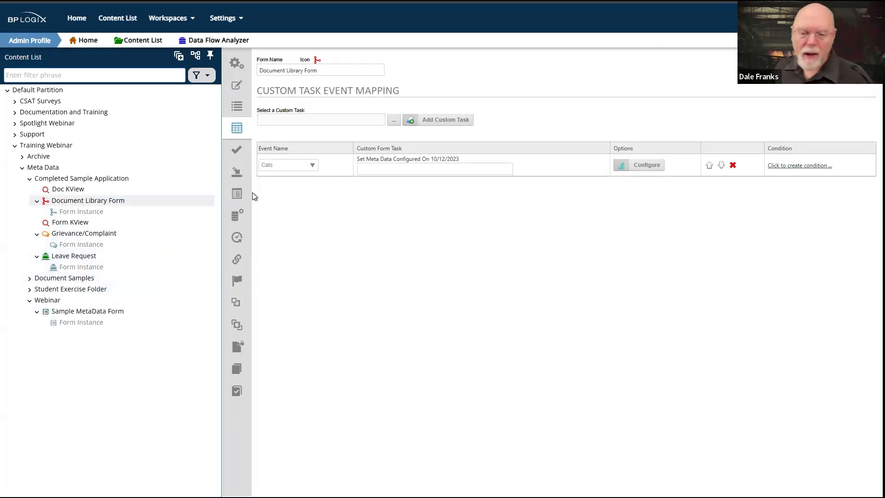
click(237, 304)
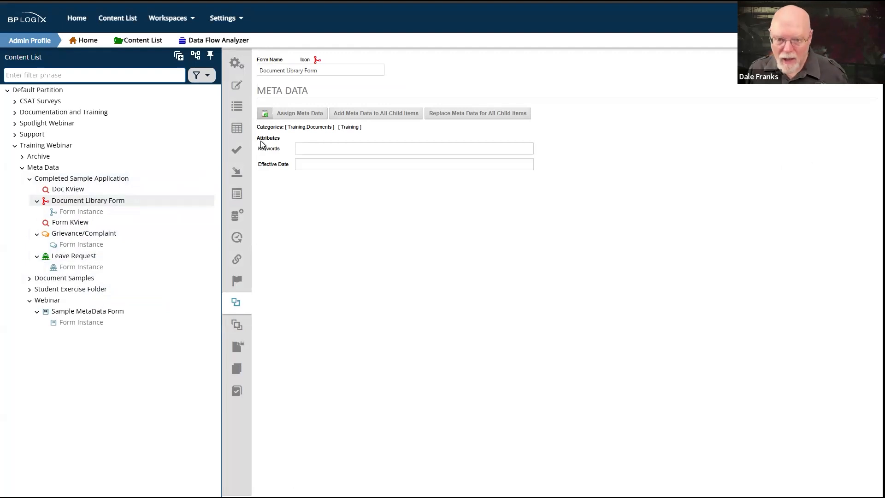
click(90, 237)
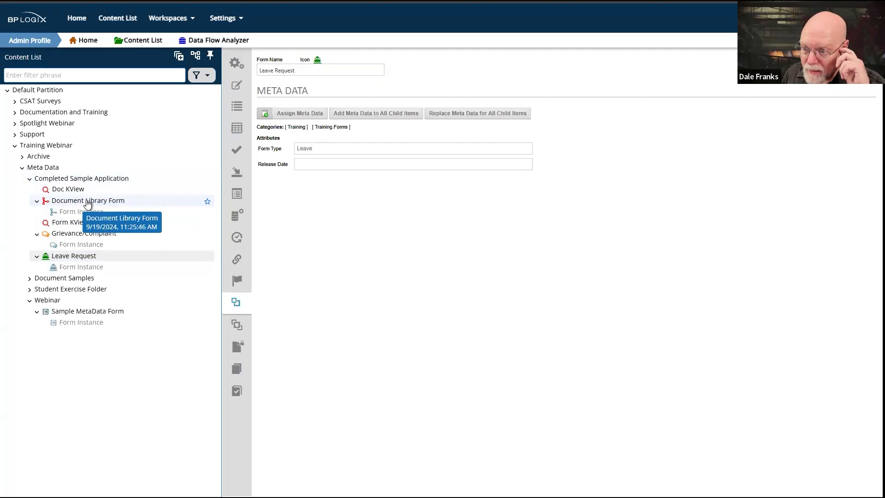
- Create a Knowledge View named 'Metadata KV' in the Webinar folder
click(54, 300)
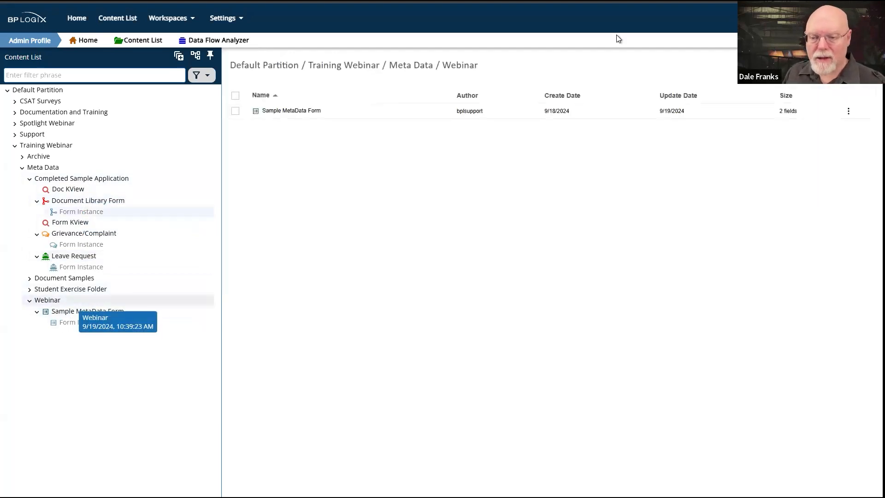
click(851, 66)
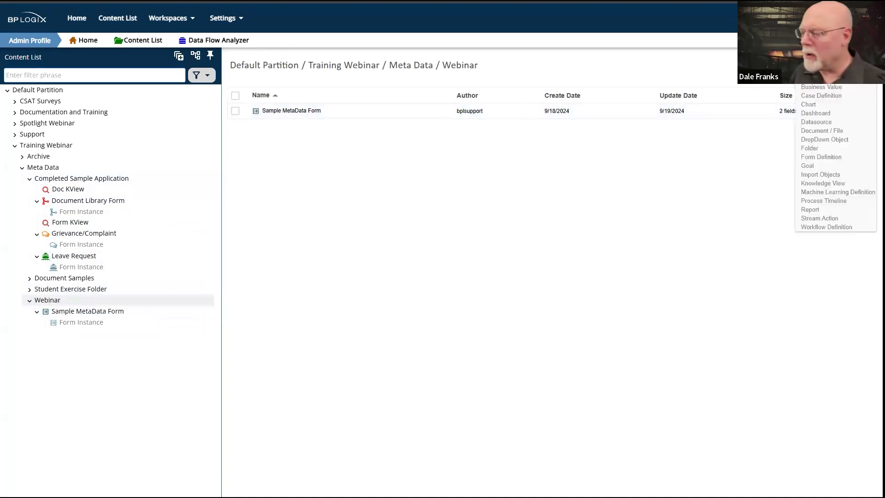
click(843, 142)
click(851, 66)
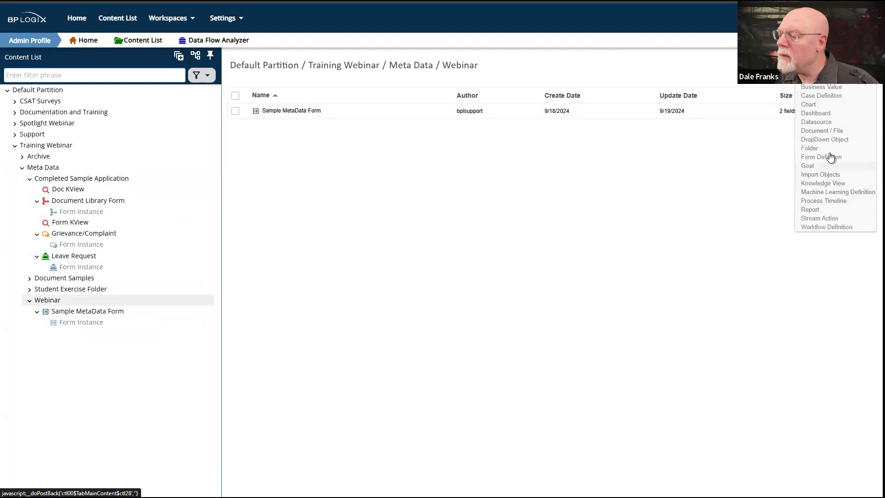
click(828, 184)
click(320, 83)
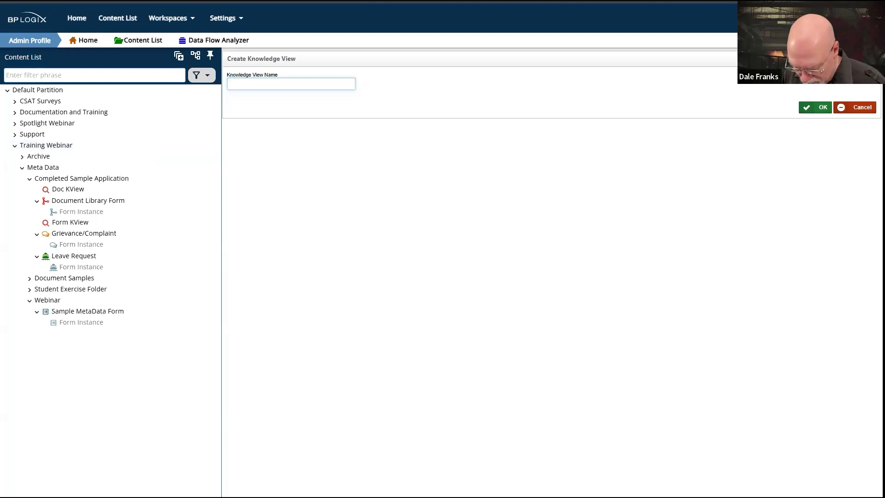
text(Metadata KBV)
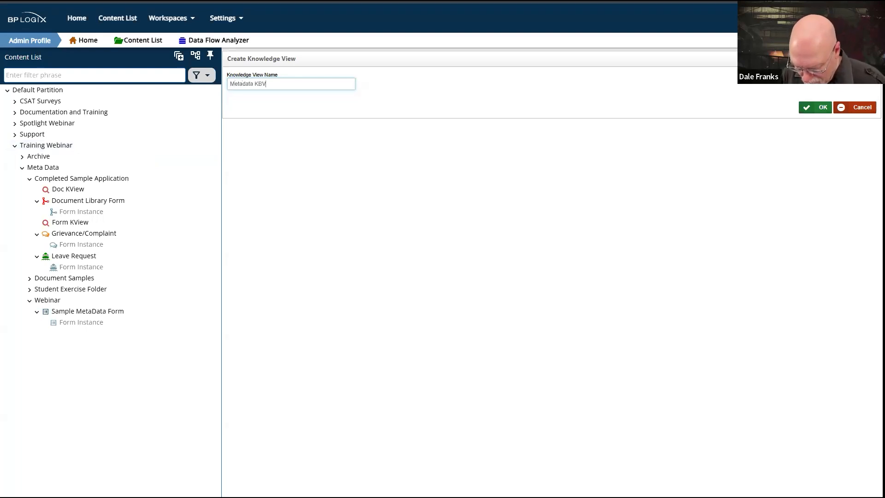
key(BackSpace)
key(BackSpace)
text(V)
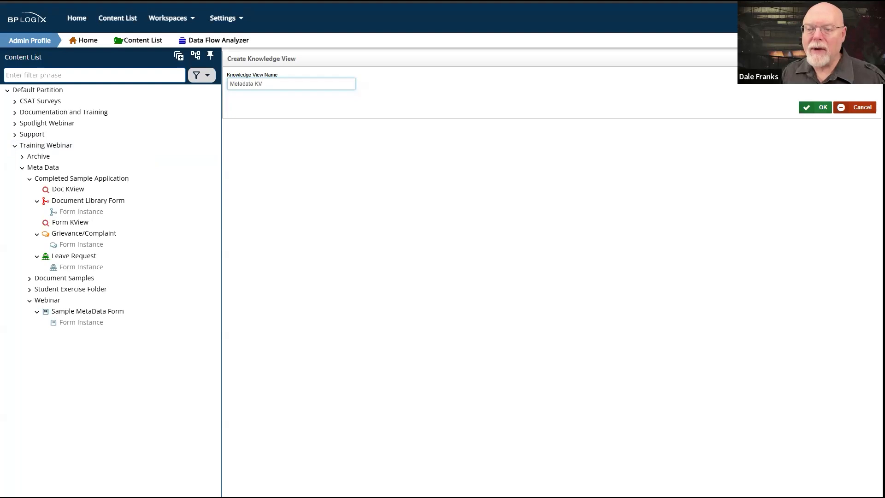
click(812, 108)
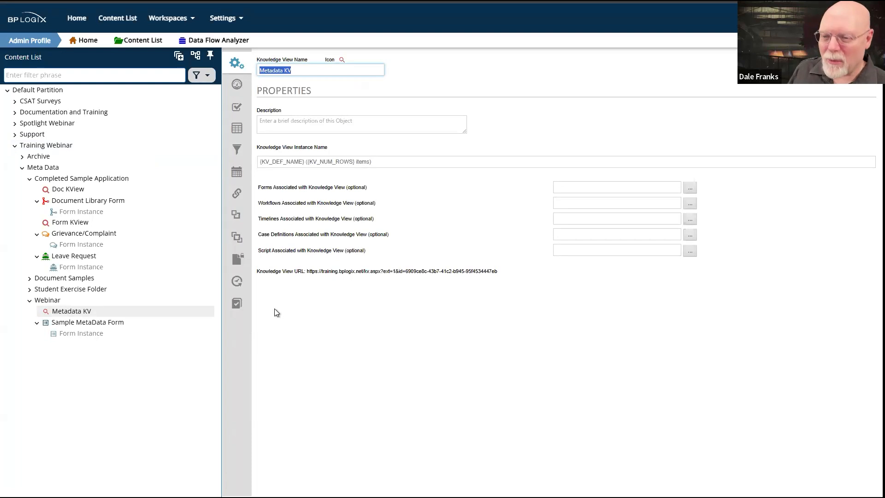
- Show Metadata KV's Configure page: Content List type, No Navigation, 100-item result limit
click(331, 349)
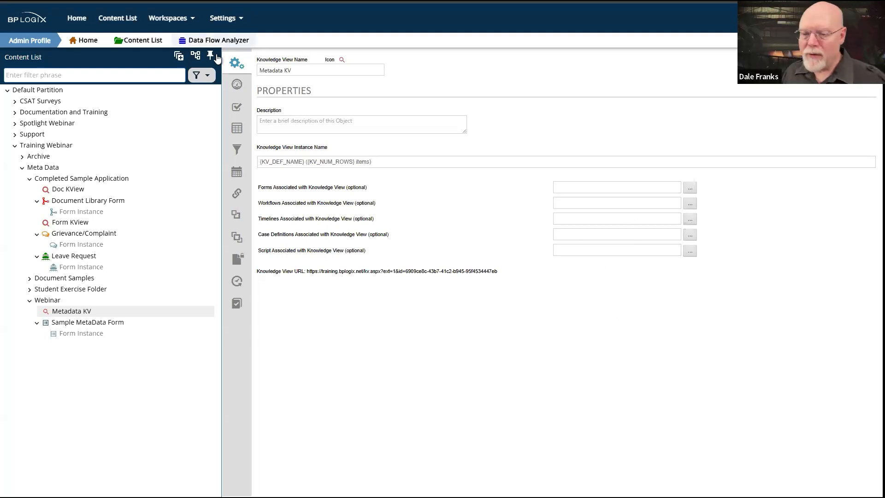
click(236, 88)
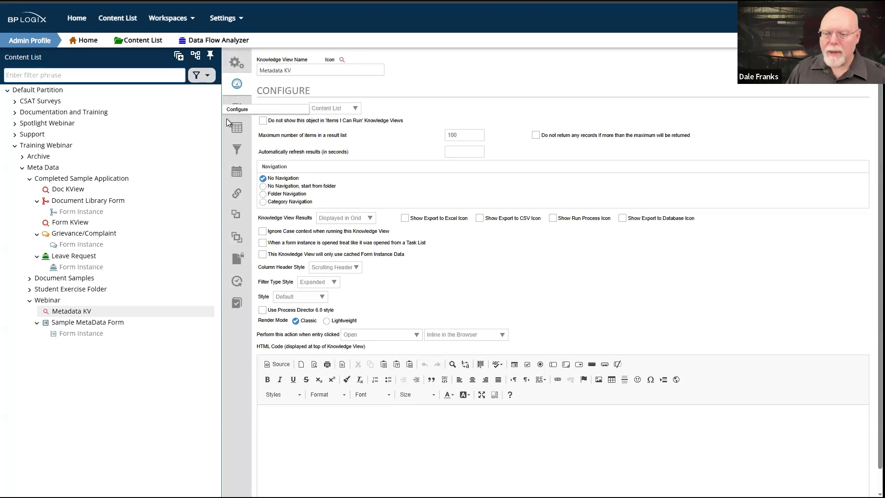
- Switch Metadata KV to Category Navigation on Training, then save and run it
click(264, 202)
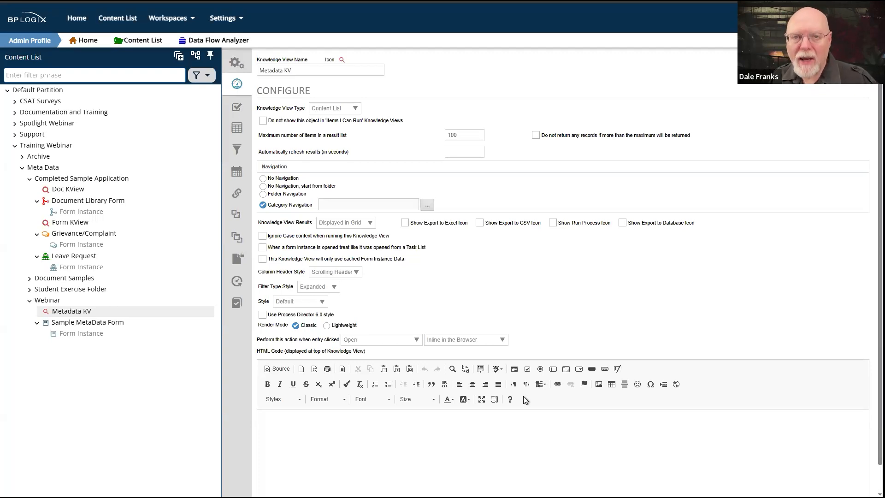
click(430, 207)
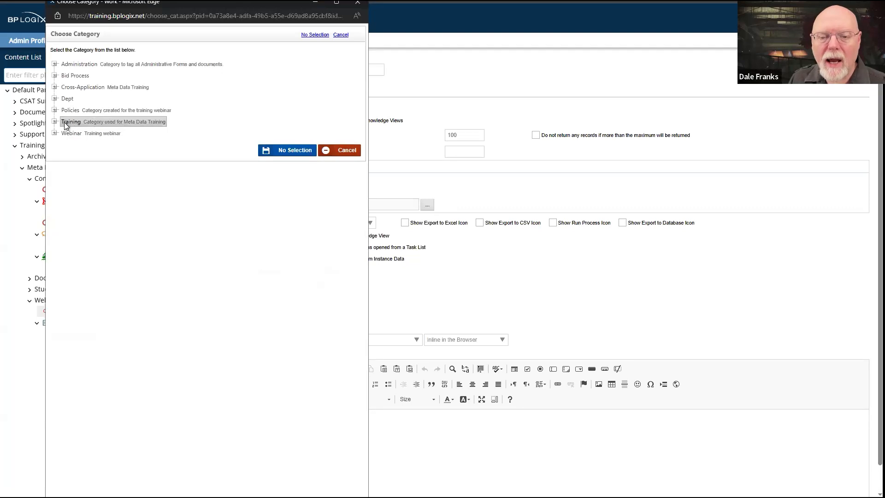
click(65, 122)
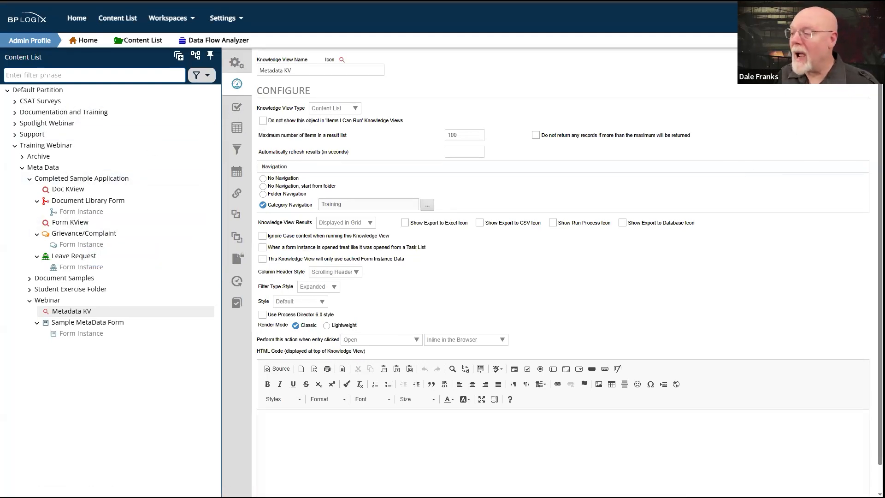
mouse_move(848, 61)
click(830, 93)
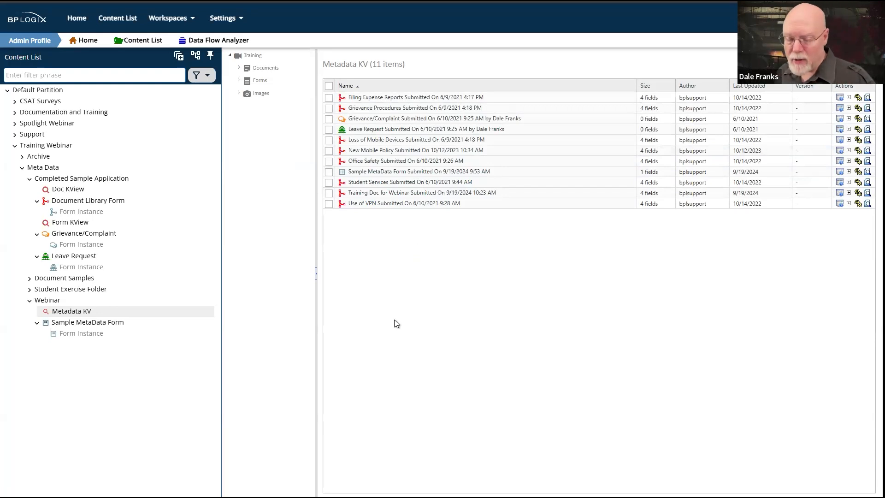
- Limit Metadata KV's returned object types to Form Instances only, then save and rerun it
double_click(69, 313)
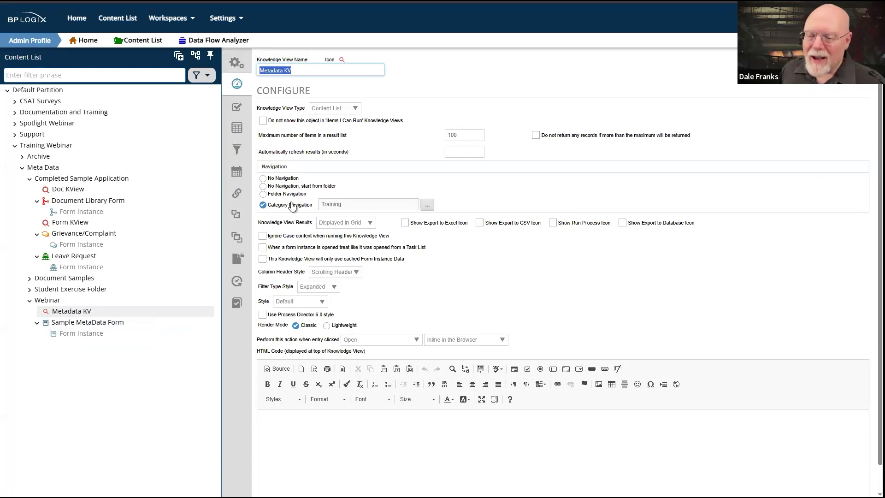
click(235, 110)
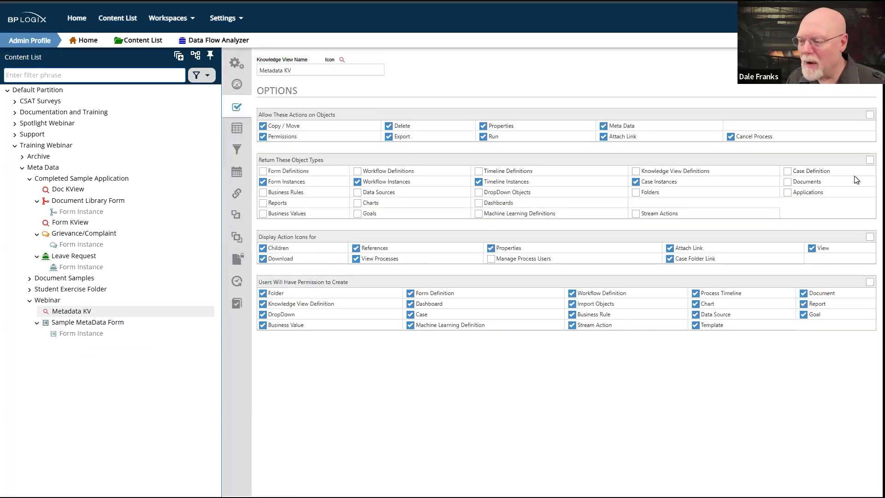
click(870, 160)
click(870, 160)
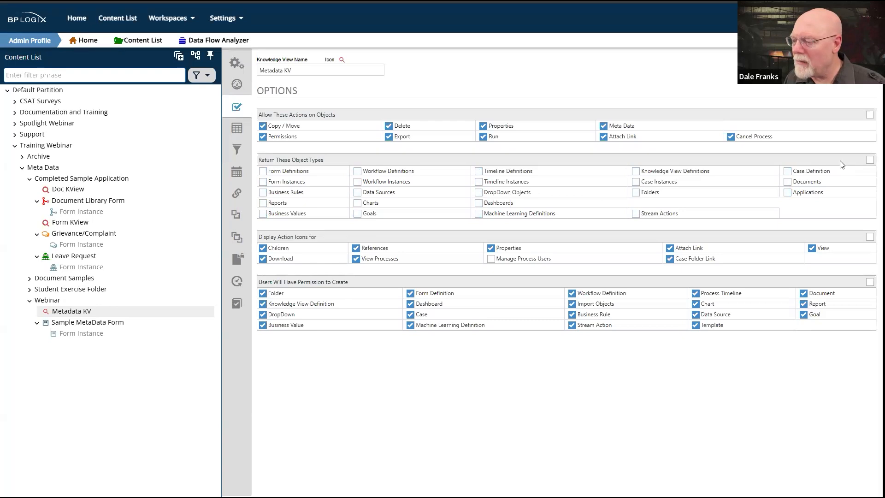
click(263, 182)
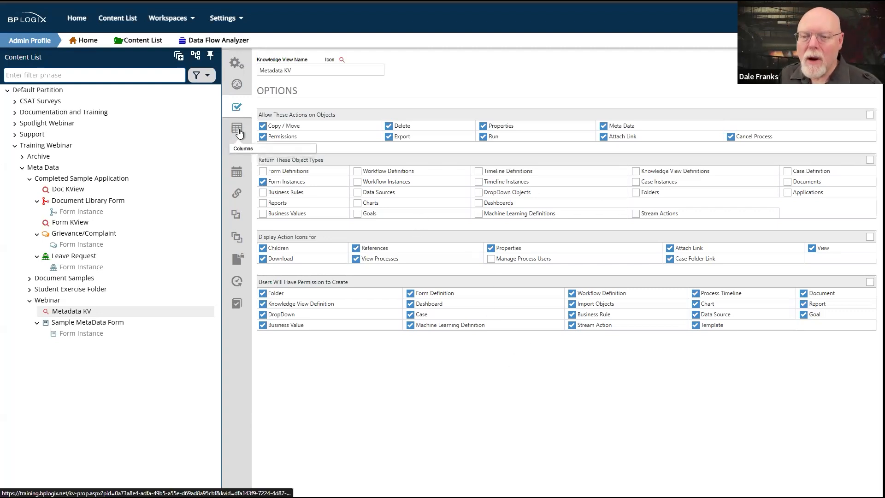
click(837, 93)
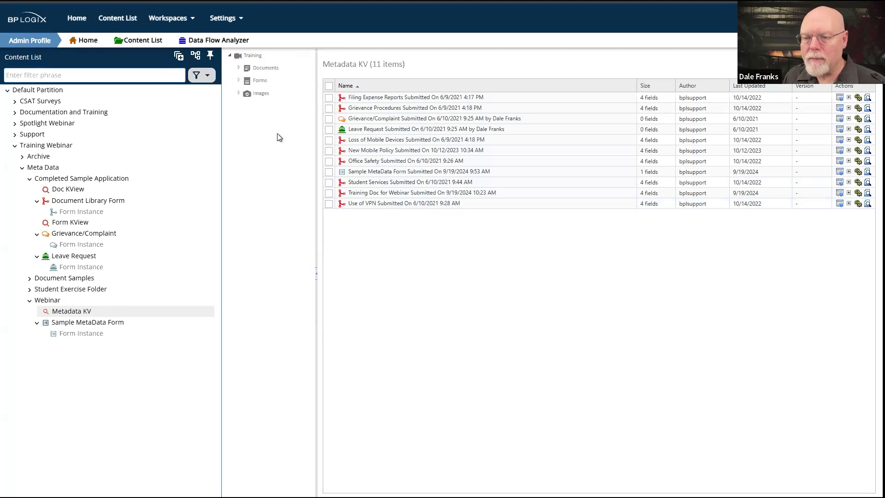
- Browse Metadata KV results by Documents, Forms, Images, IT and HR, ending on Documents with 9 items
click(266, 69)
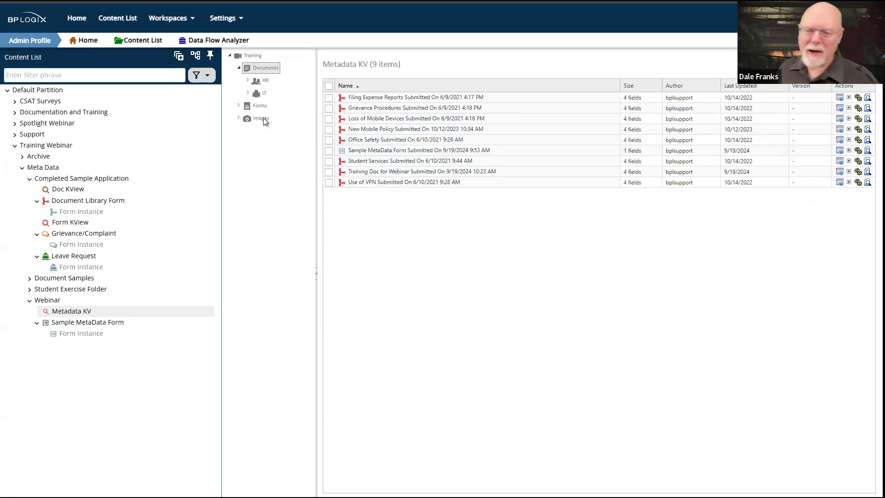
click(257, 107)
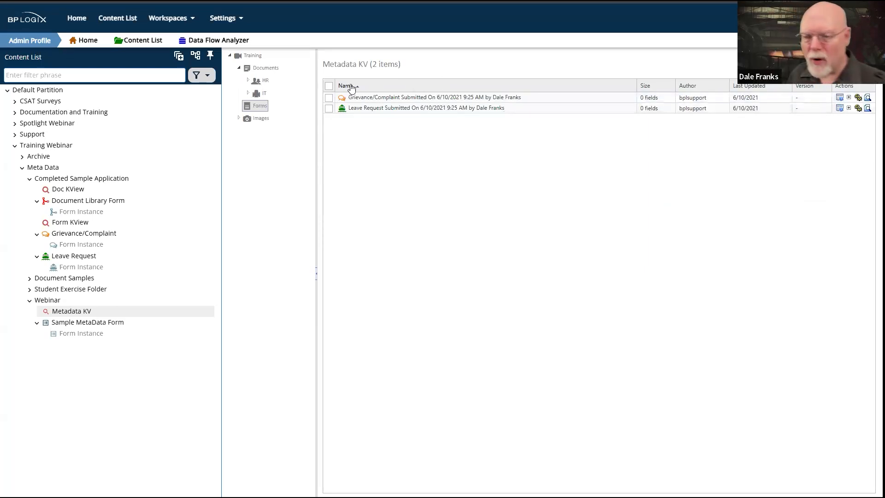
click(261, 119)
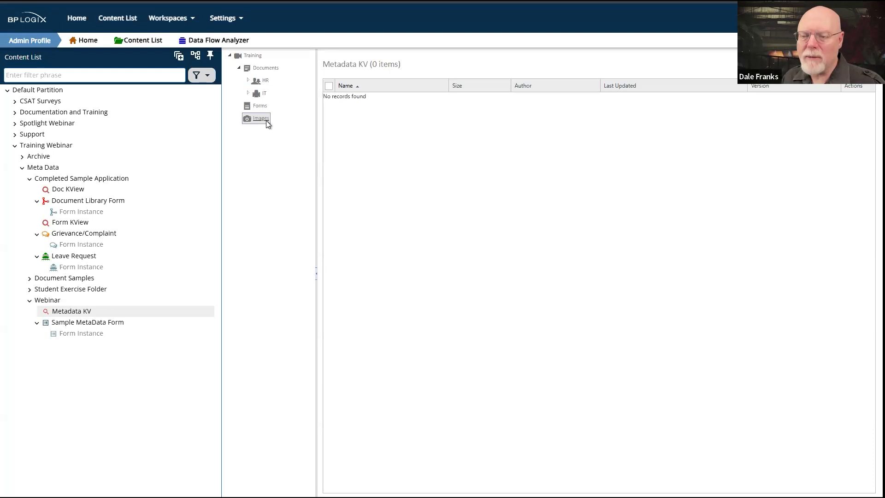
click(261, 94)
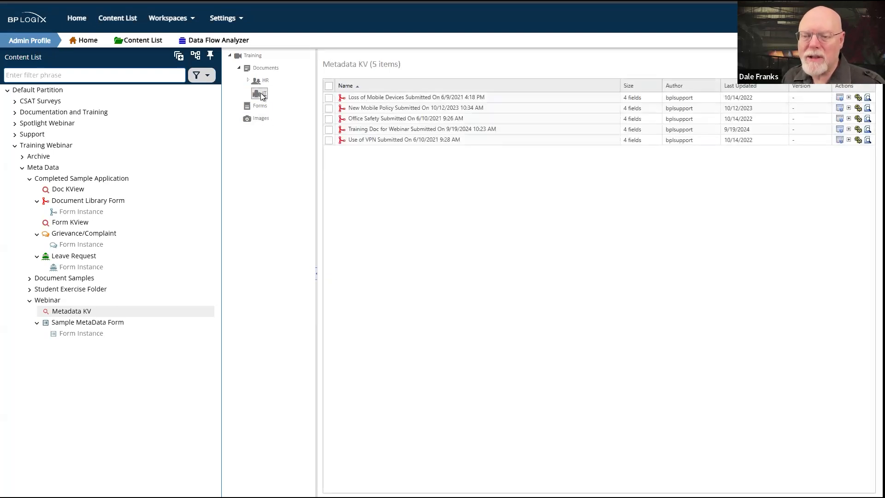
click(263, 82)
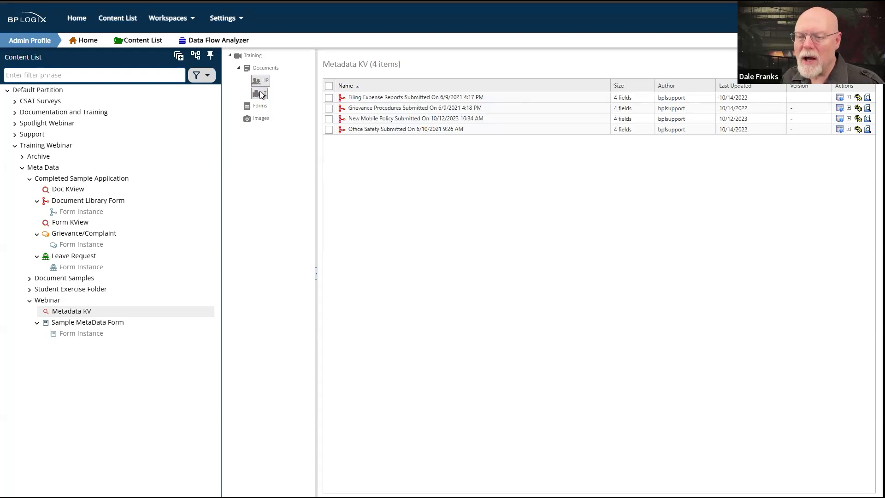
click(261, 95)
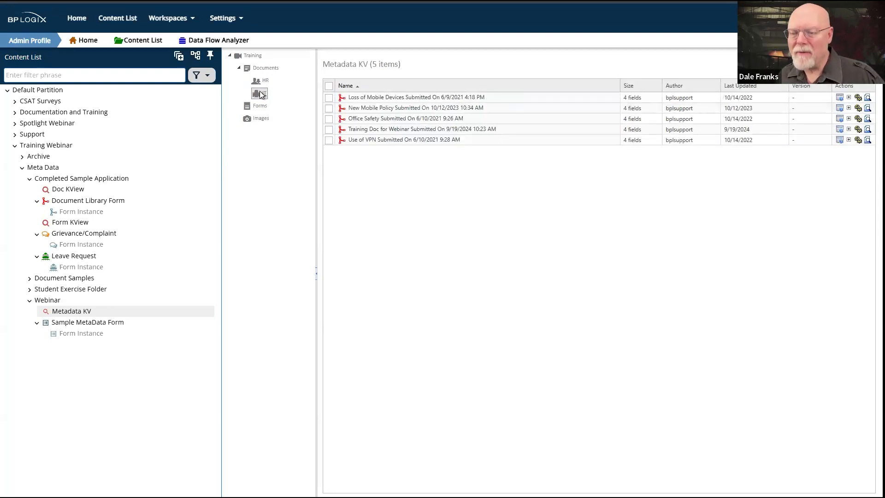
click(266, 81)
click(261, 93)
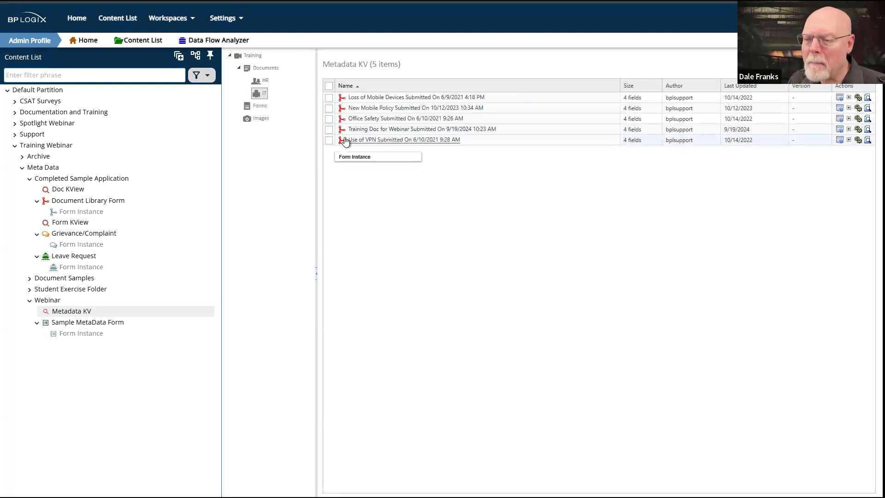
click(261, 69)
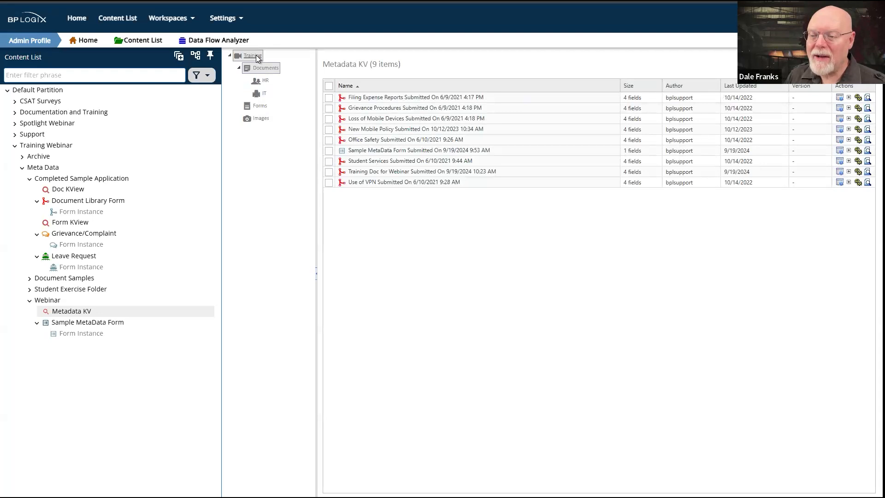
- Select the top Training node to list all 11 items, including Grievance/Complaint and Leave Request
click(256, 56)
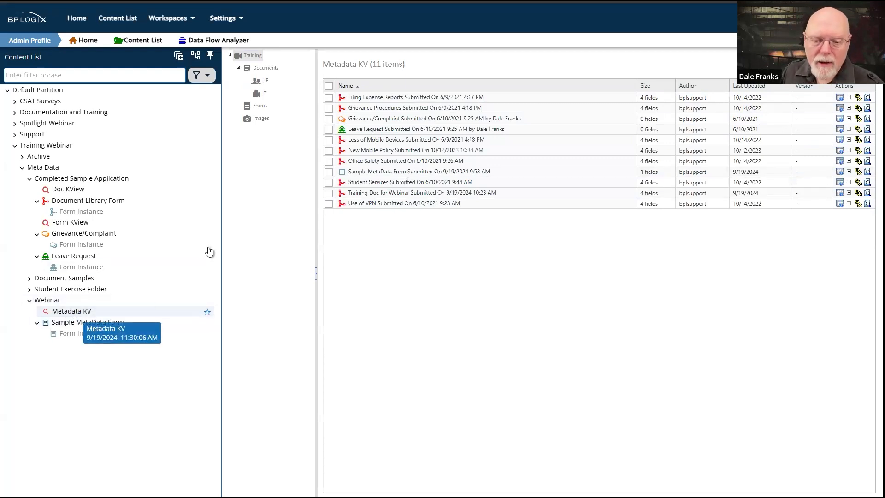
- Add a Metadata KV filter condition on the Training Documents Keywords metadata attribute
click(199, 315)
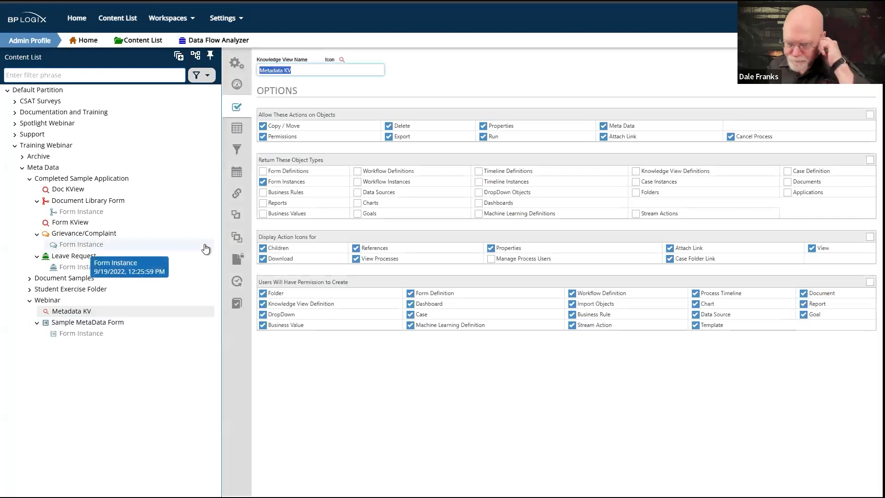
click(236, 149)
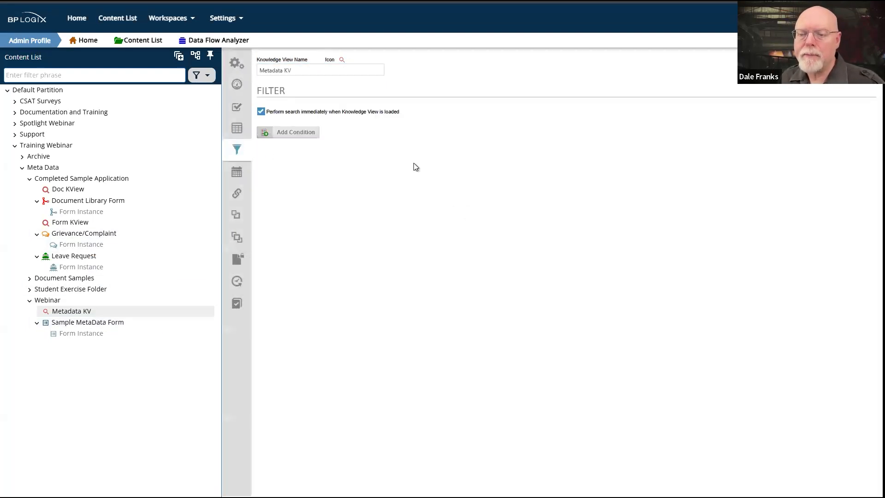
click(293, 132)
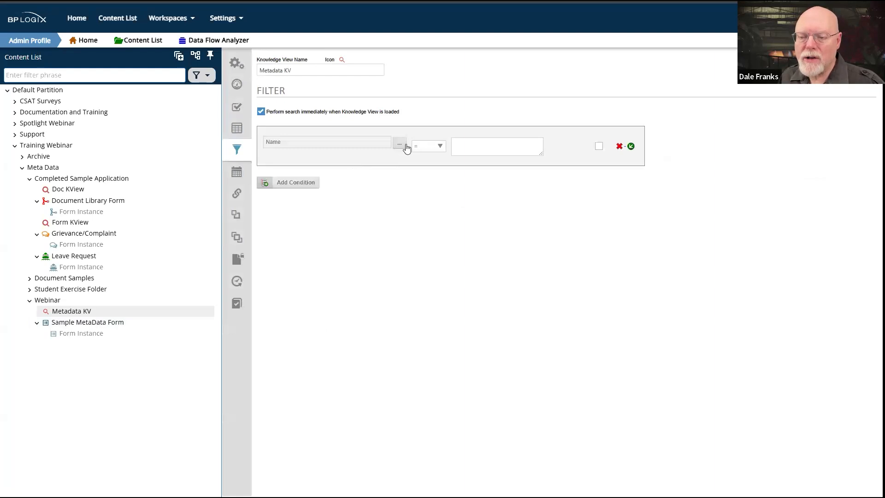
click(399, 145)
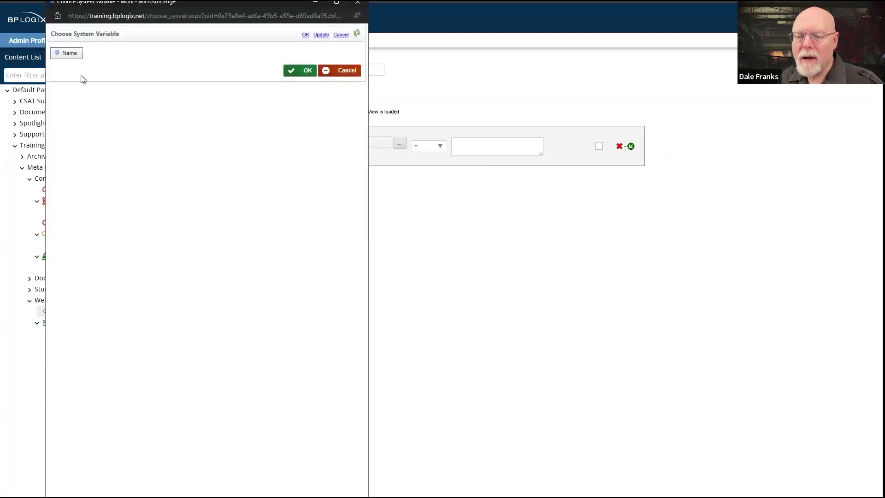
click(69, 53)
mouse_move(85, 80)
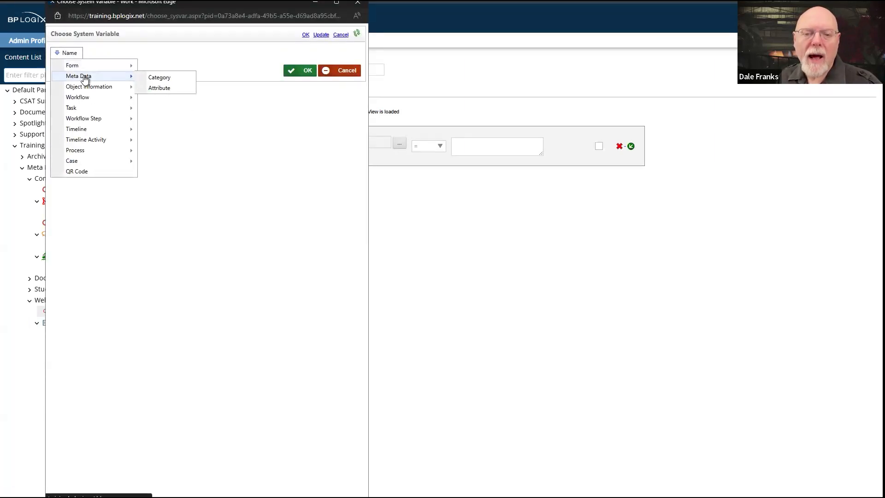
click(164, 89)
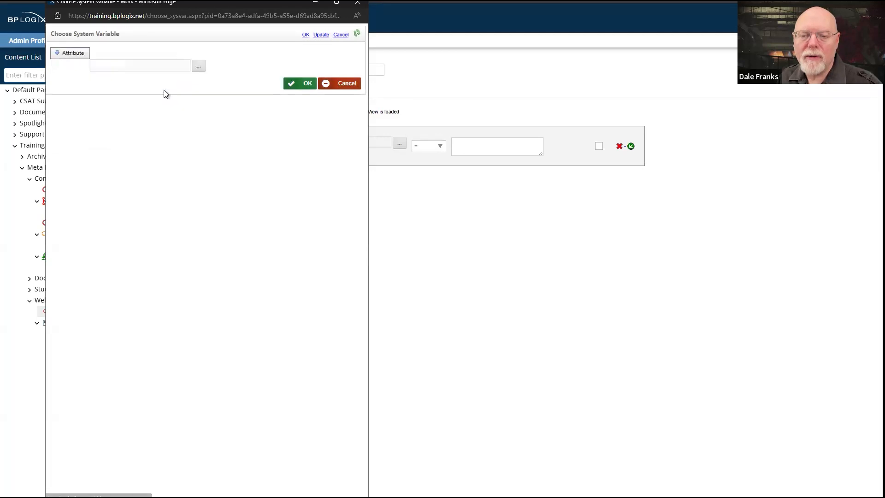
click(200, 68)
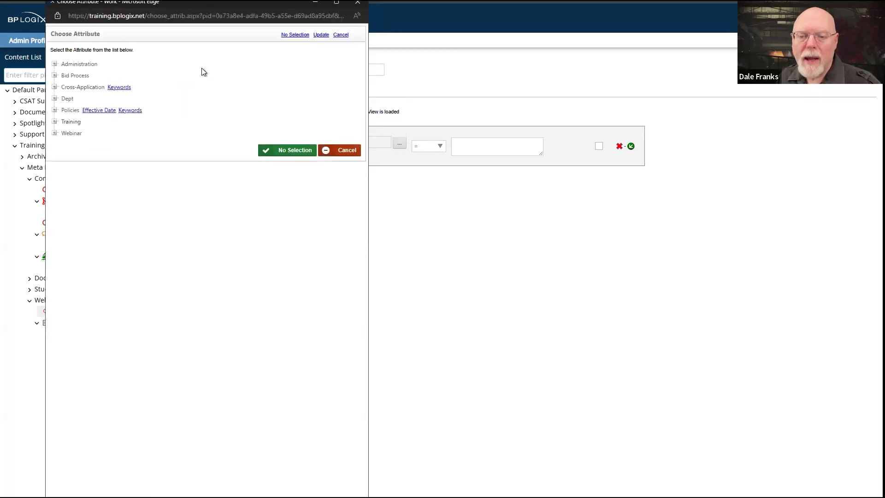
click(54, 122)
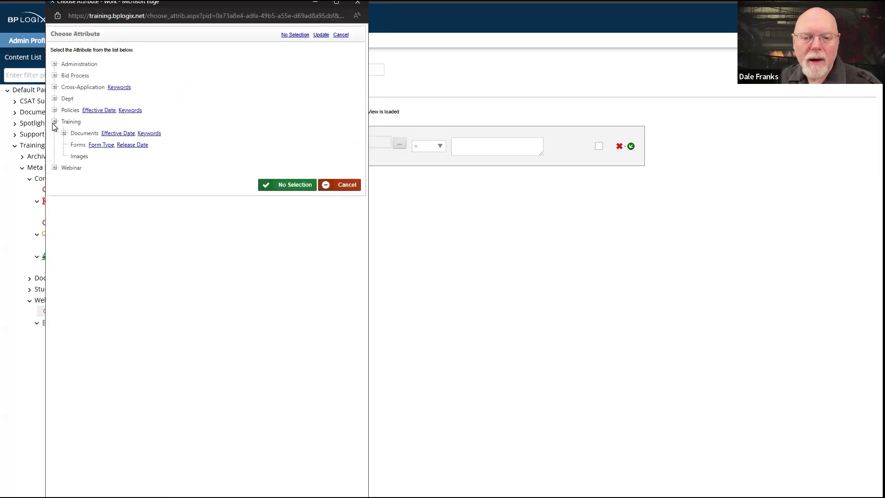
click(153, 135)
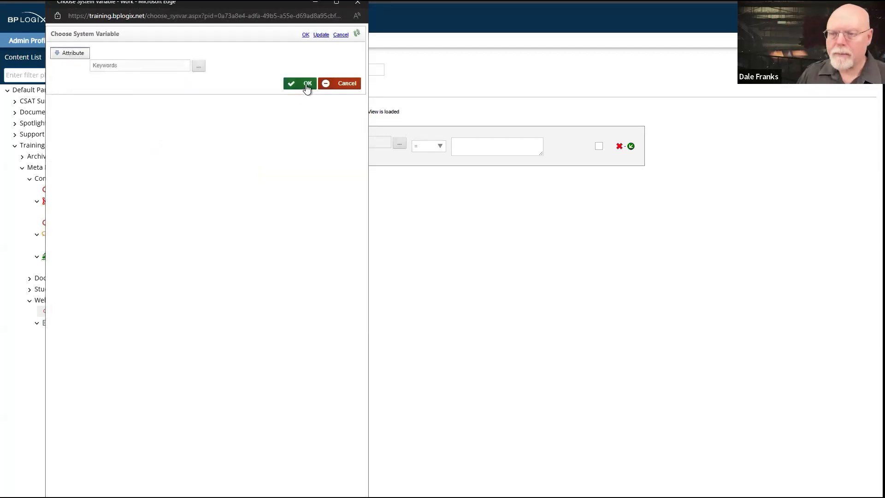
click(307, 83)
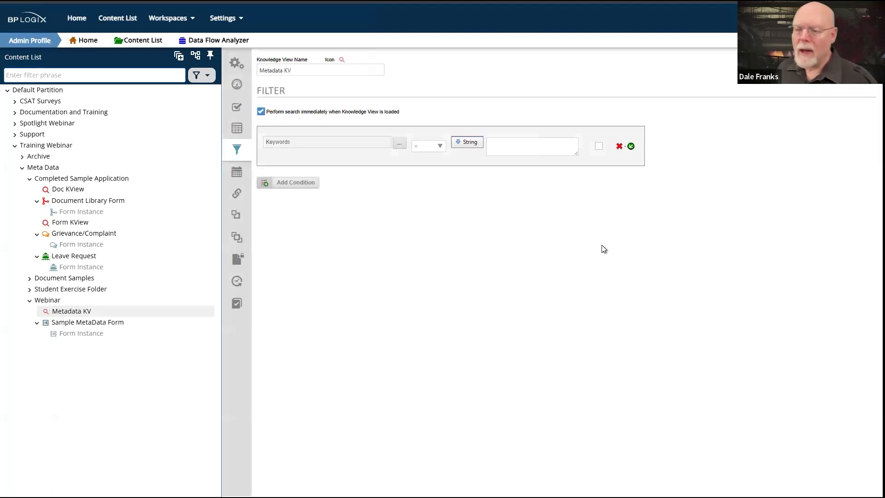
- Make the Keywords condition prompt users at run time with Contains, leaving the value blank, and save
click(599, 147)
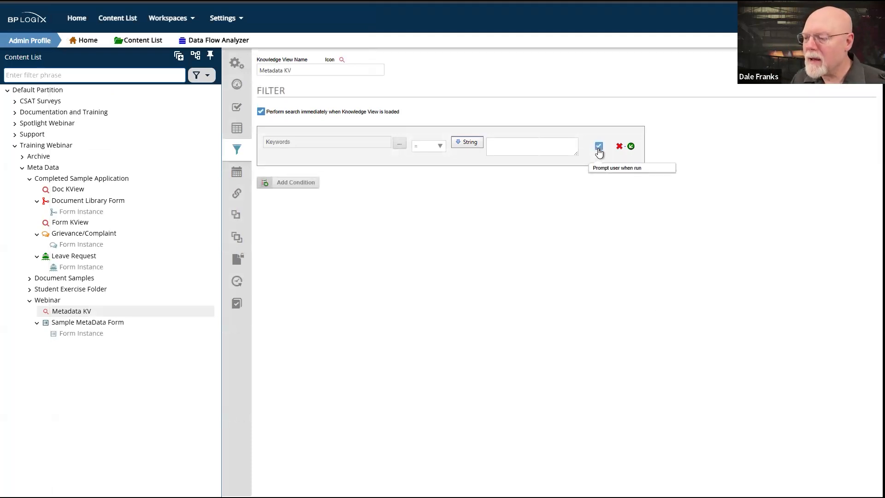
click(441, 151)
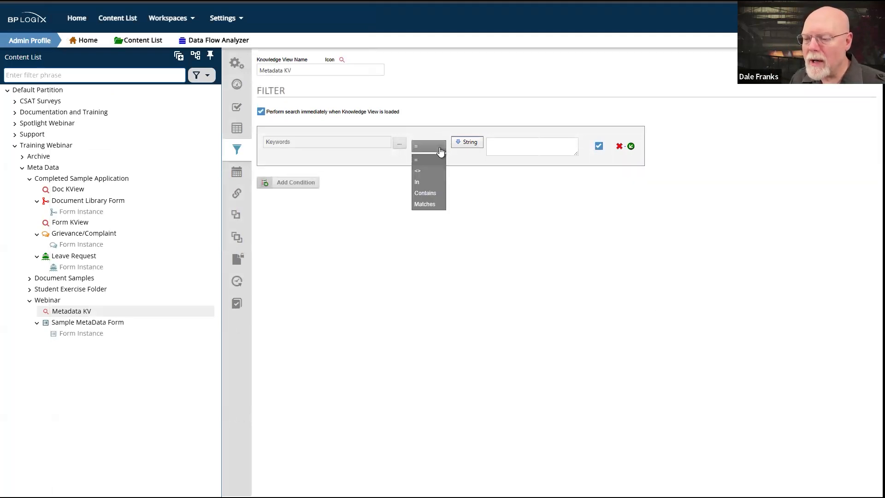
click(429, 195)
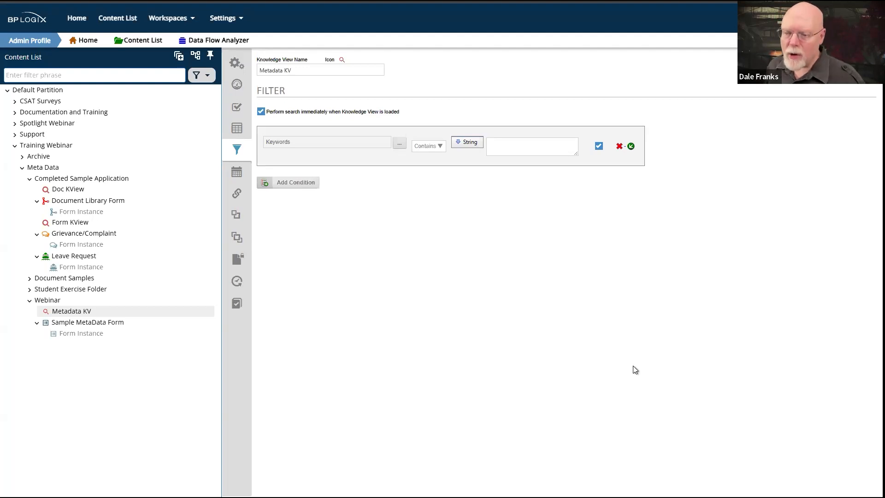
click(428, 146)
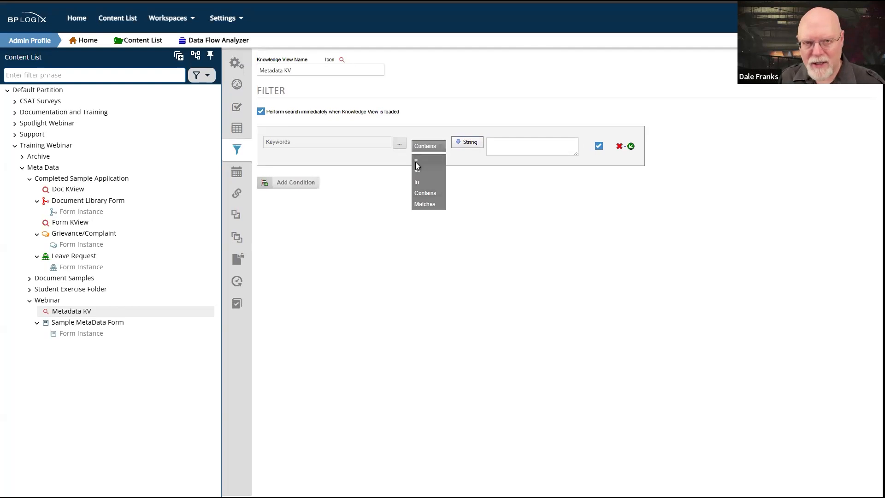
click(433, 193)
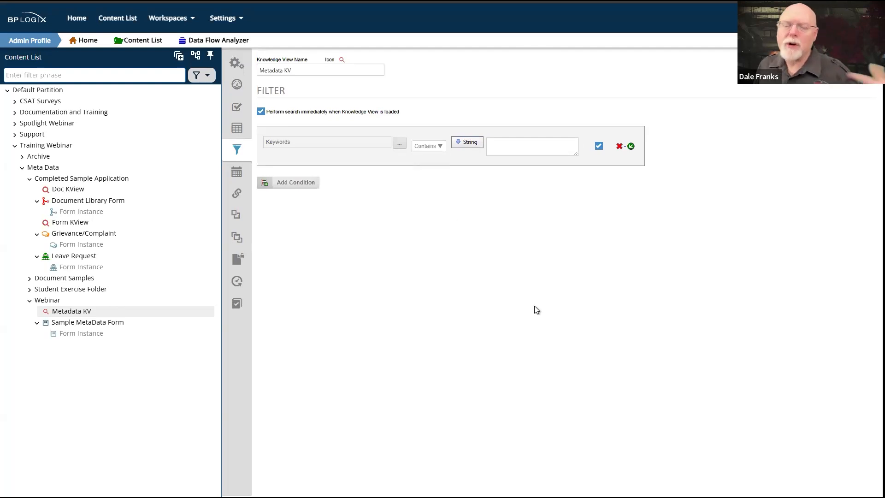
click(535, 144)
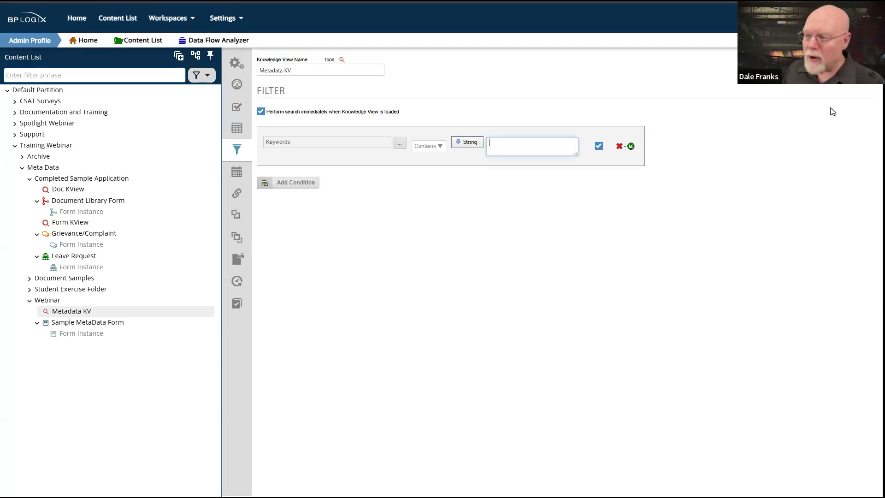
click(832, 67)
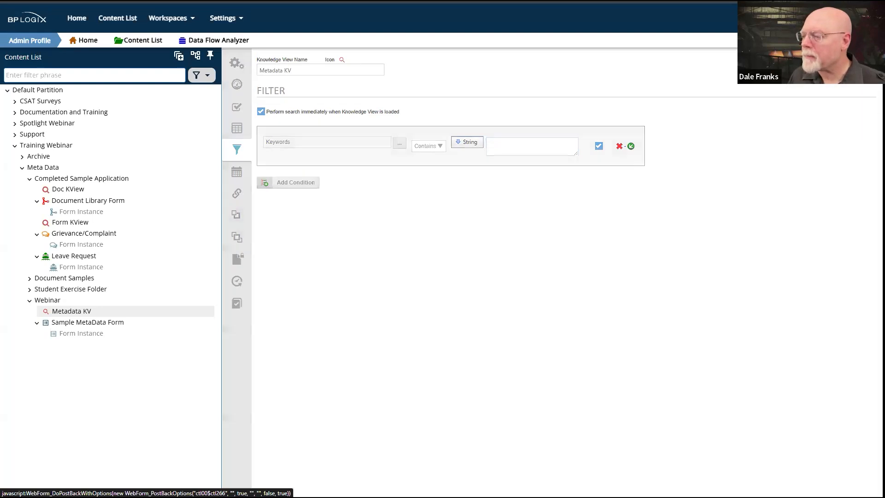
- Save and close to run Metadata KV with its Keywords Contains prompt above 9 results
mouse_move(853, 58)
click(848, 87)
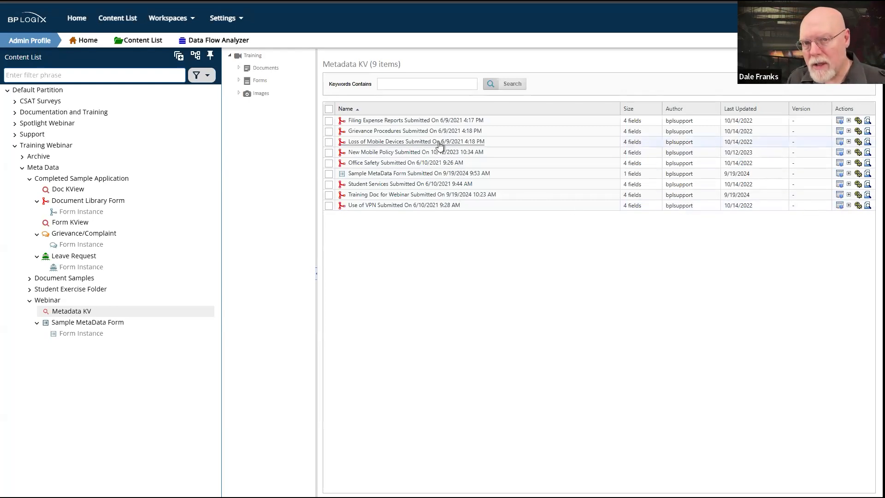
double_click(340, 84)
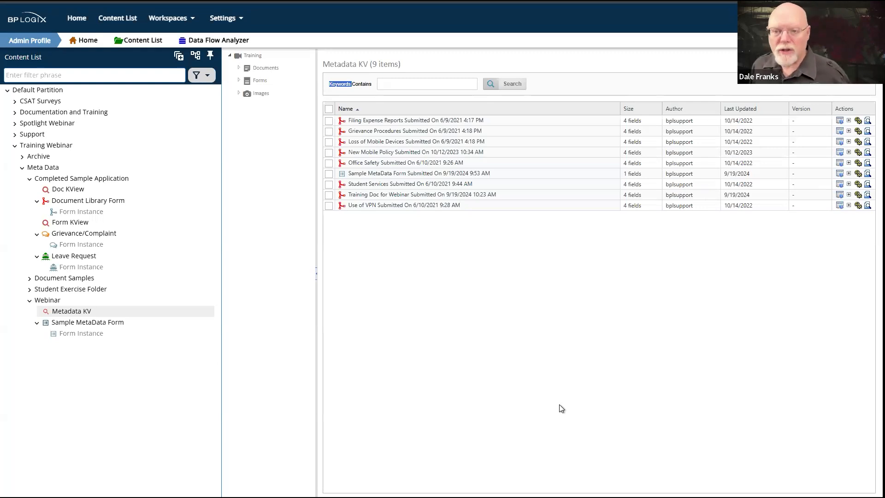
- Expand Documents in the category tree to reveal HR and IT, and select the Keywords prompt label
click(239, 68)
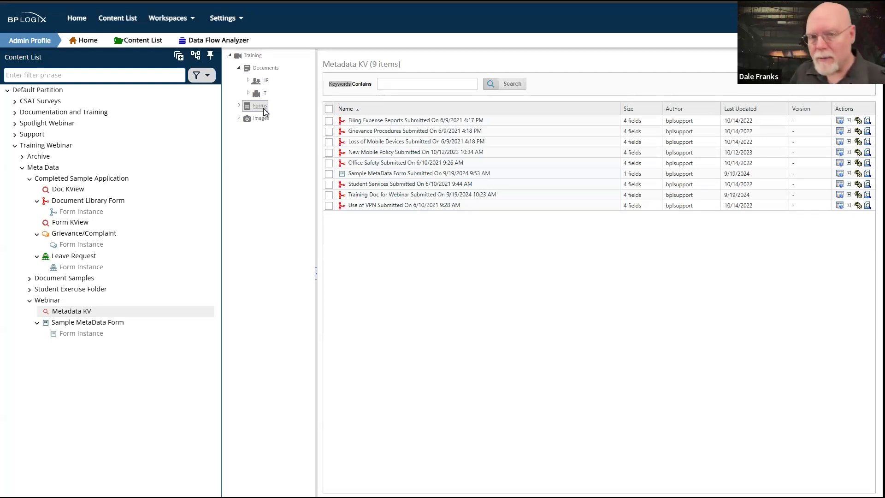
double_click(340, 85)
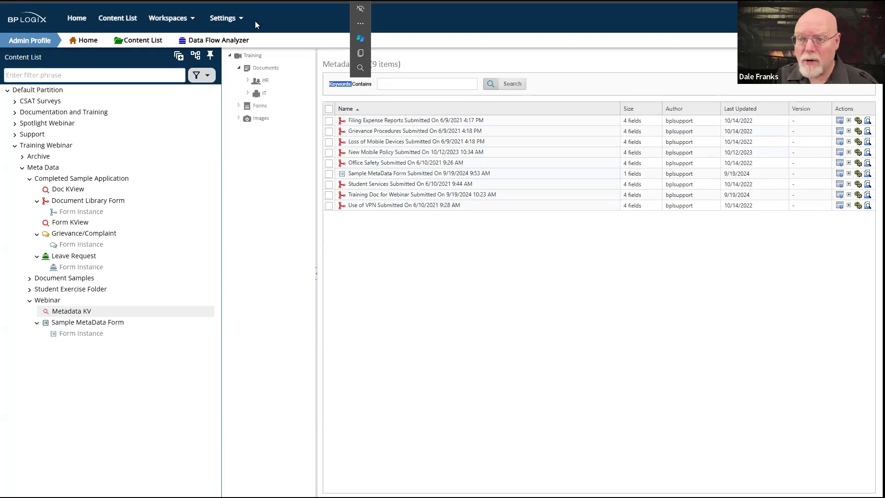
- In Meta Data Administration, expand every Default Partition category from Administration through Webinar
click(230, 20)
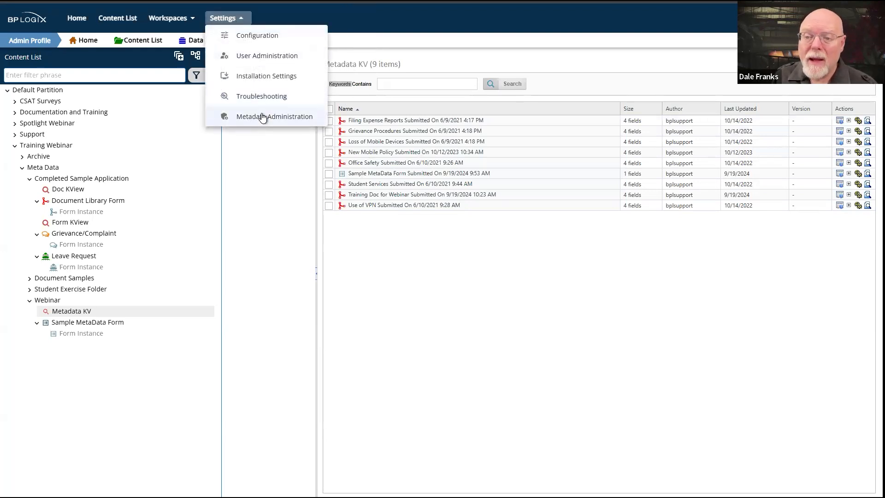
click(262, 115)
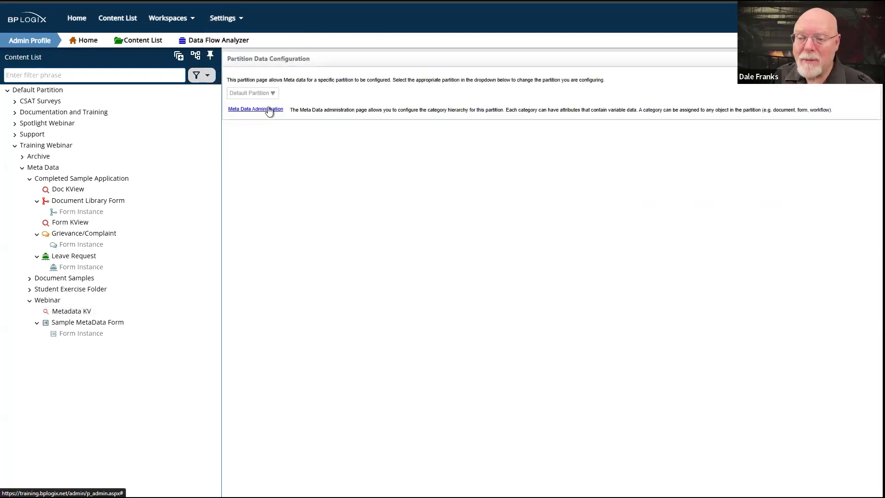
click(269, 110)
click(234, 89)
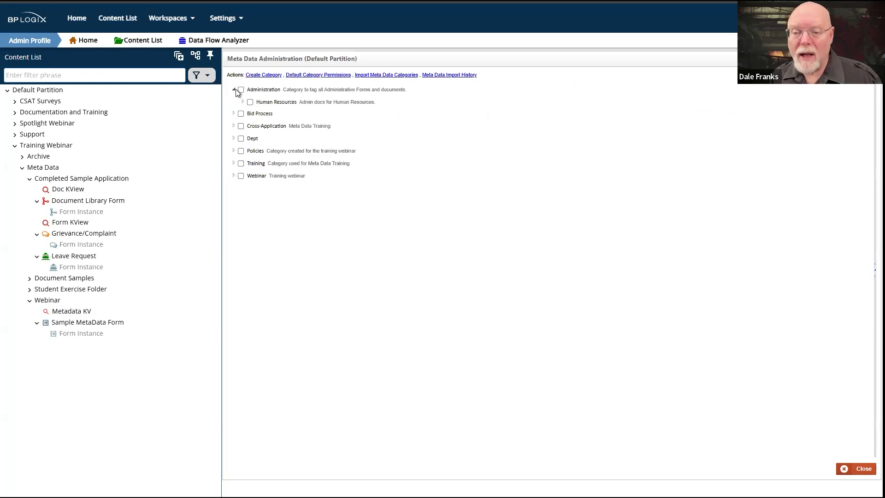
click(233, 115)
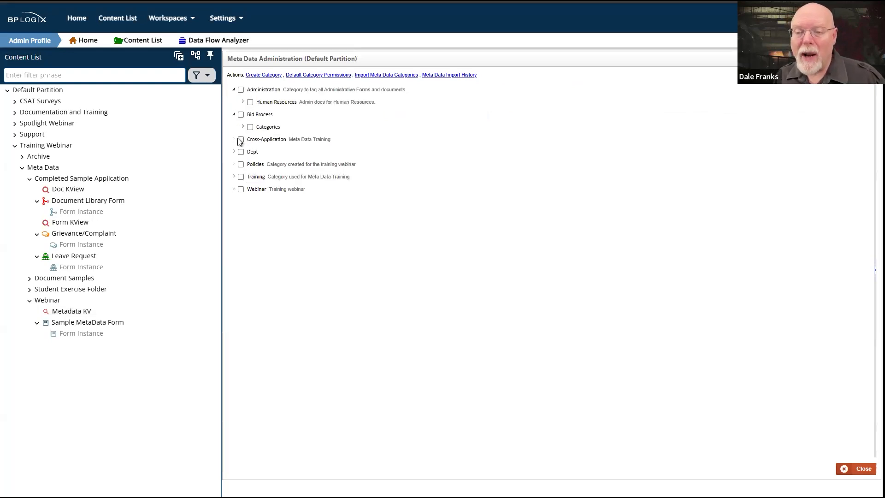
click(234, 139)
click(233, 177)
click(234, 214)
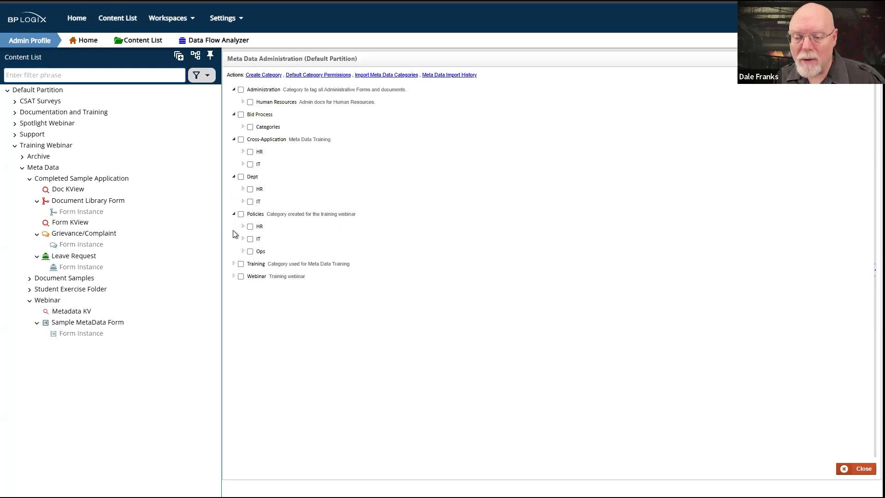
click(233, 264)
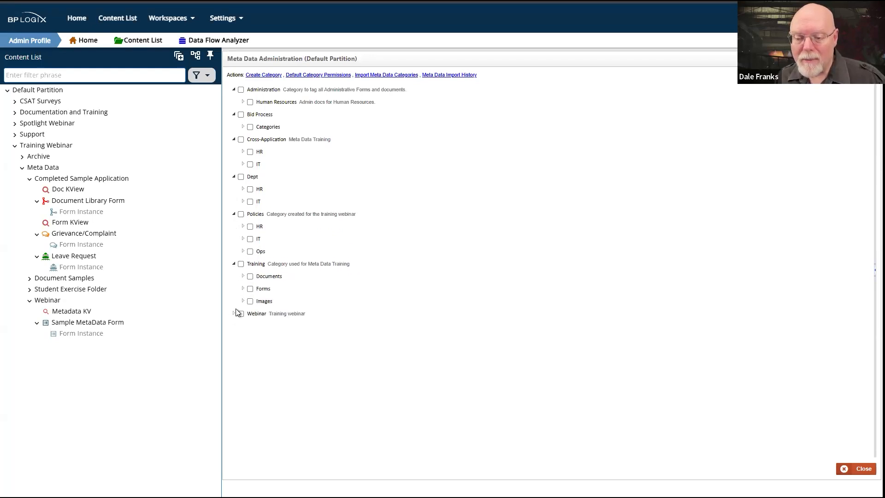
click(233, 313)
- Inspect the Webinar, Training and Policies categories, then open Training's Documents with Effective Date and Keywords
click(272, 318)
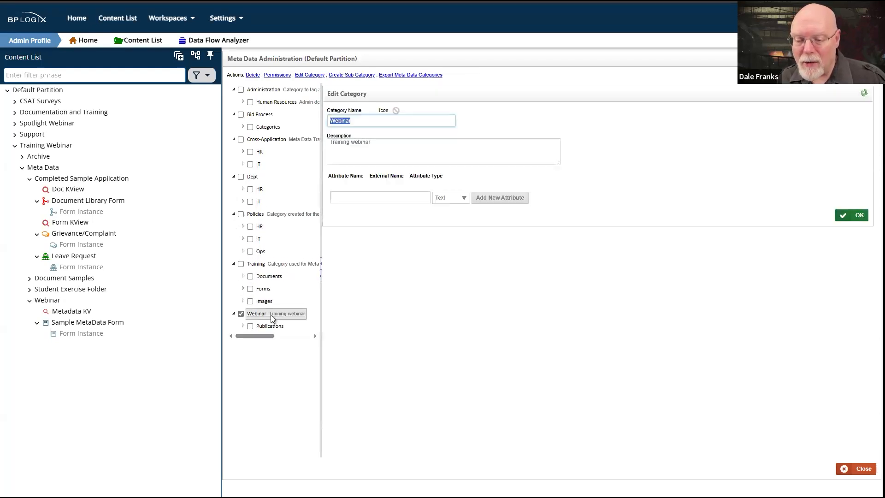
click(277, 266)
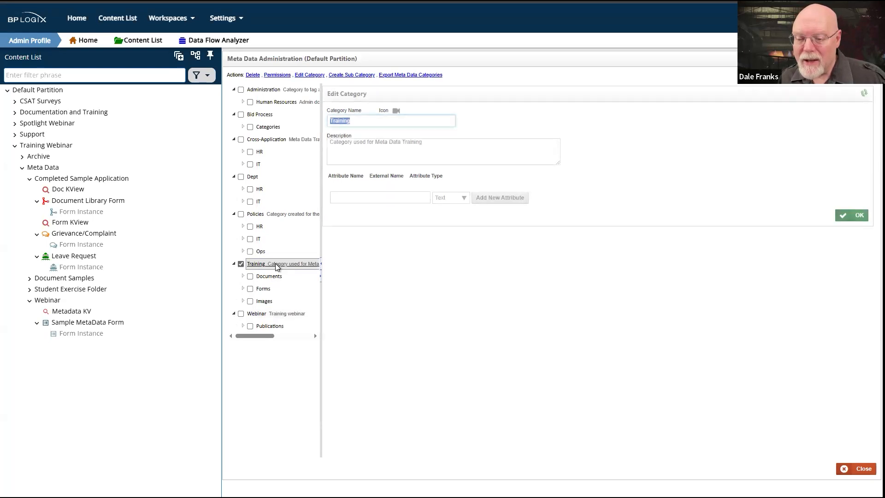
click(282, 215)
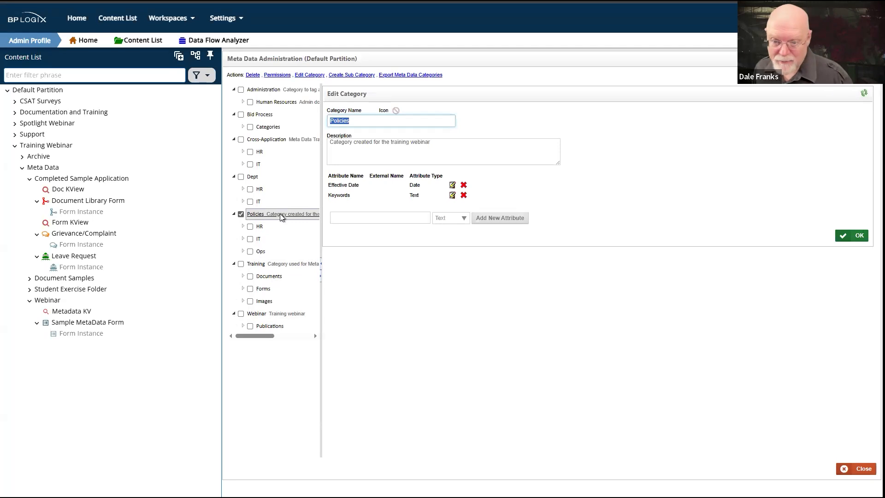
double_click(341, 196)
click(384, 325)
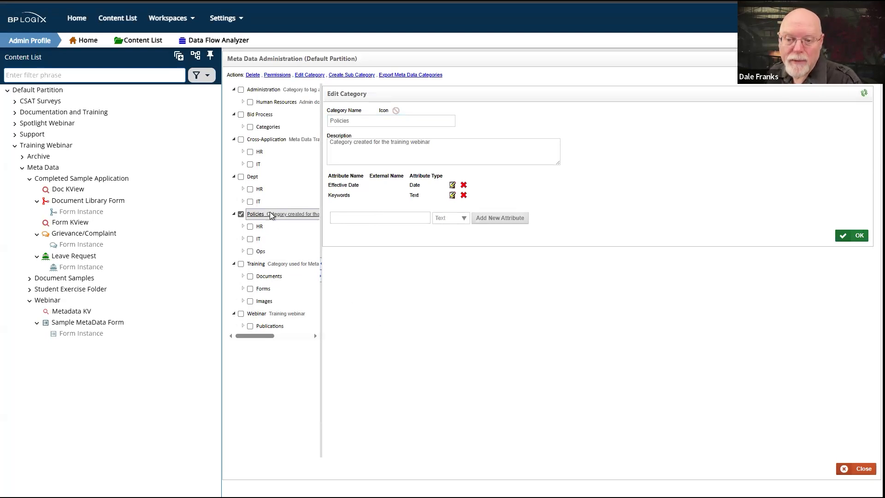
click(269, 277)
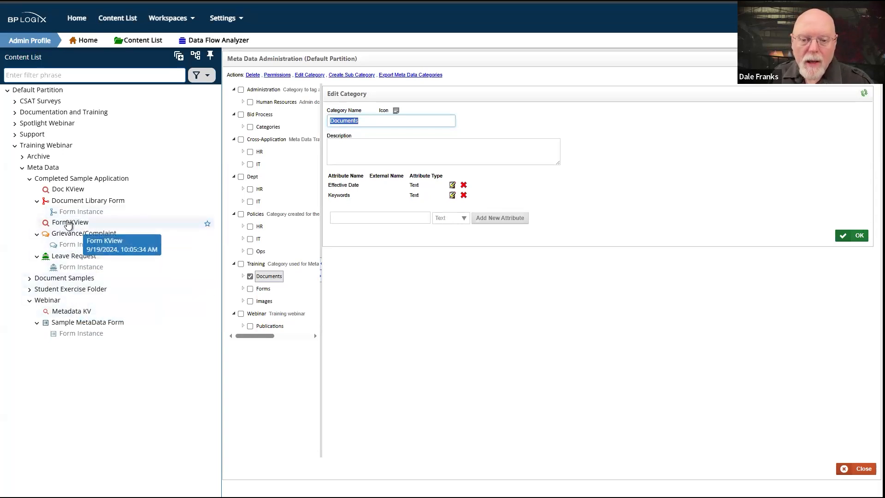
- Save and run Form KView, listing 11 submissions, then reopen it to edit its empty filter
click(69, 222)
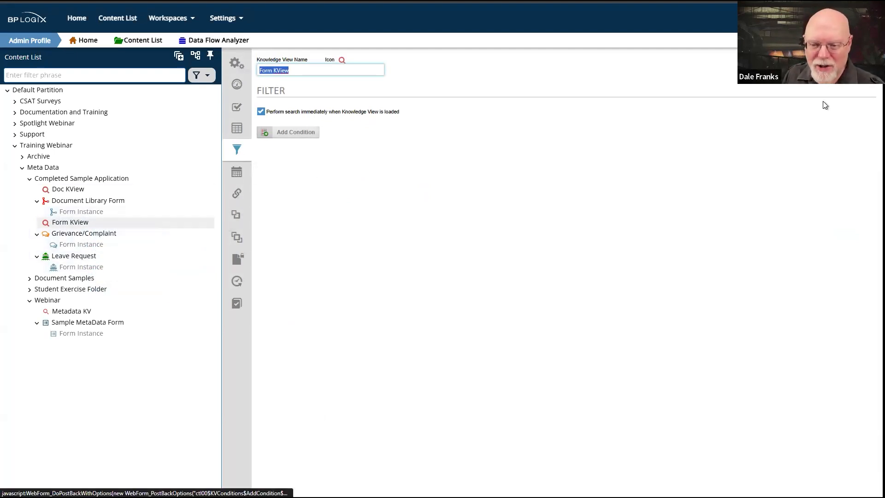
mouse_move(839, 60)
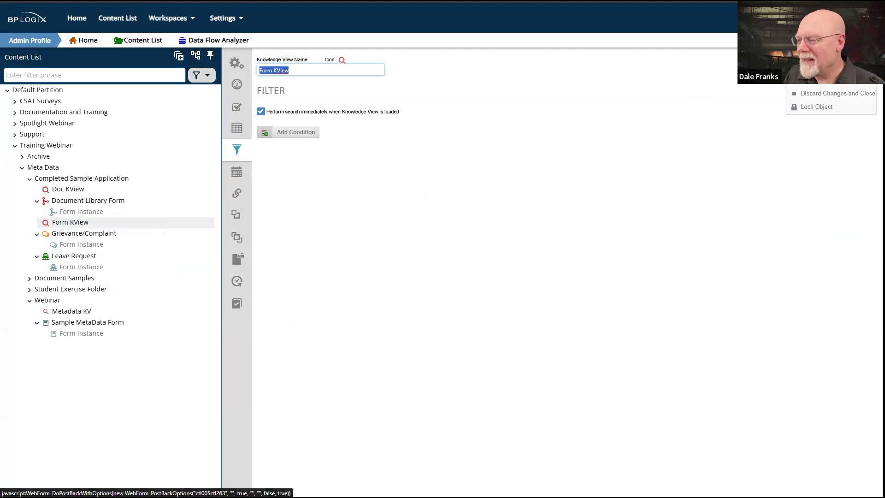
click(825, 93)
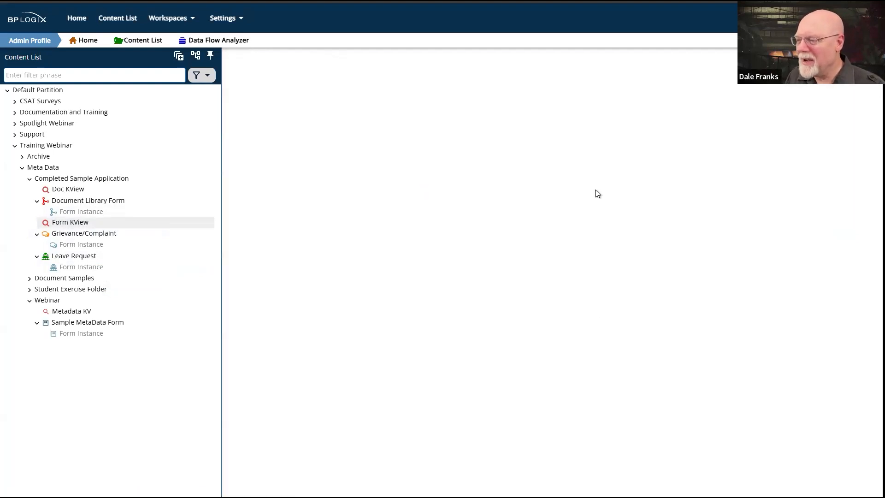
mouse_move(840, 95)
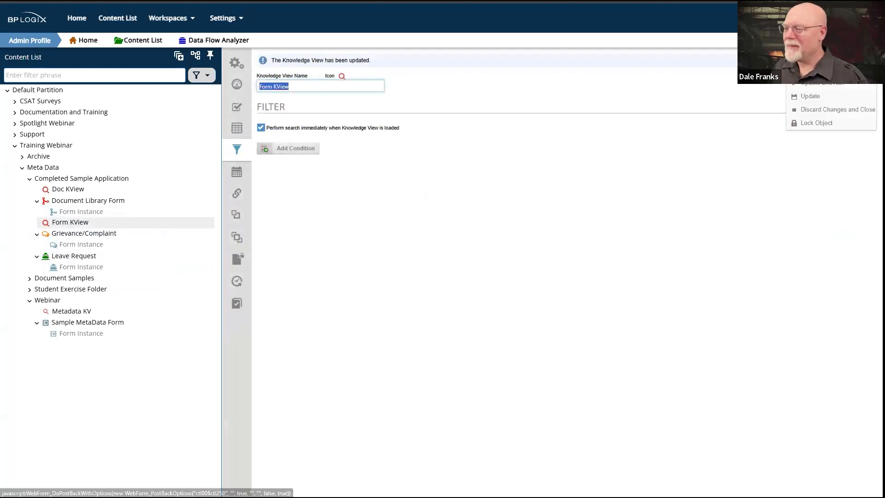
click(811, 108)
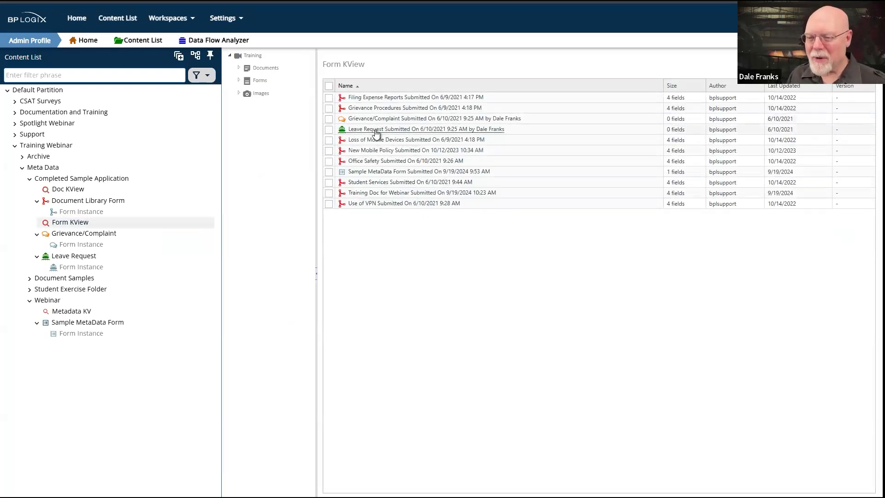
double_click(70, 223)
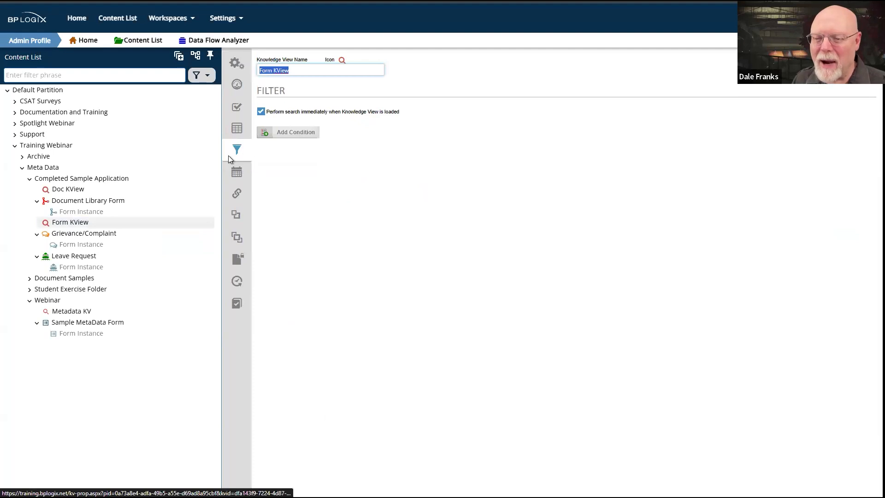
- Add a Form KView condition where the Policies Keywords attribute Contains a value, and save
click(296, 133)
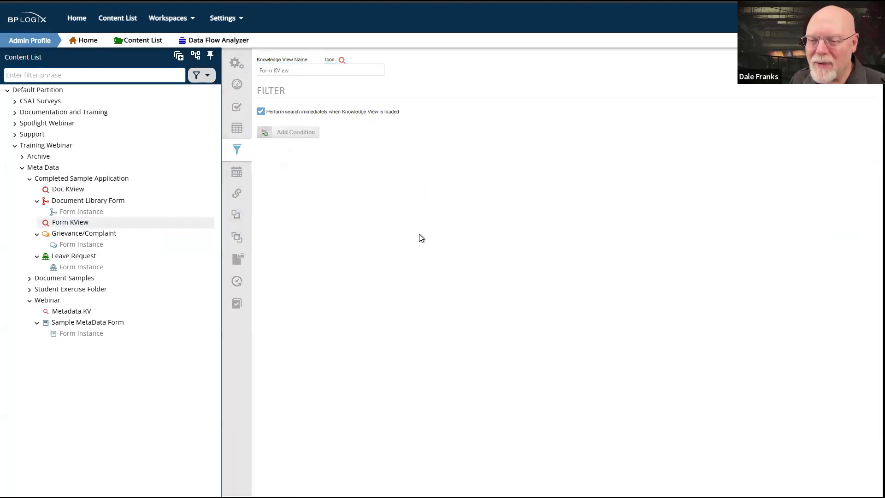
click(399, 133)
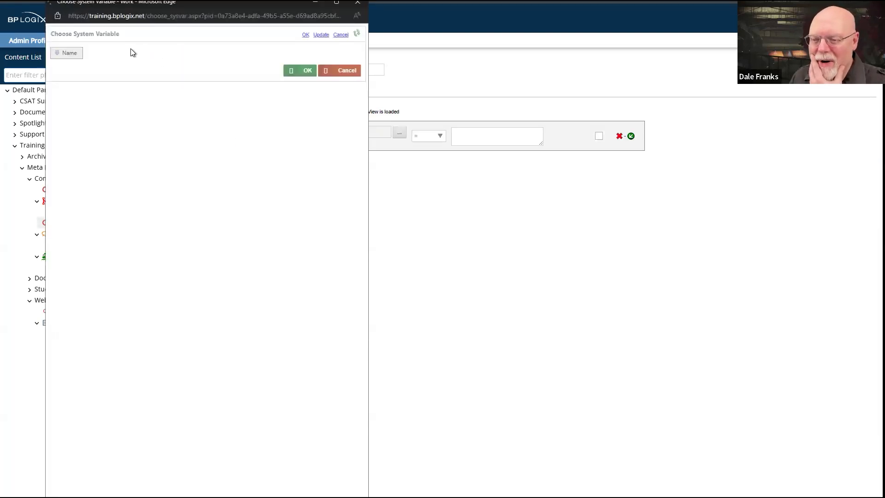
click(68, 53)
mouse_move(85, 77)
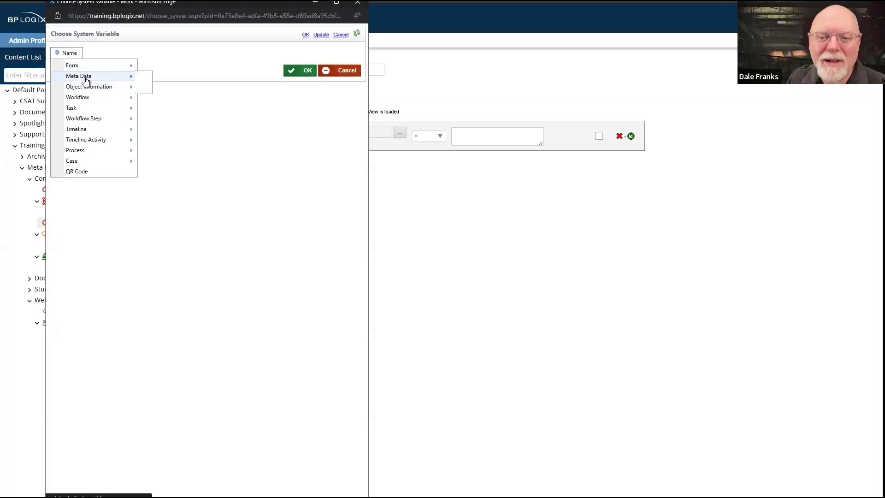
click(182, 90)
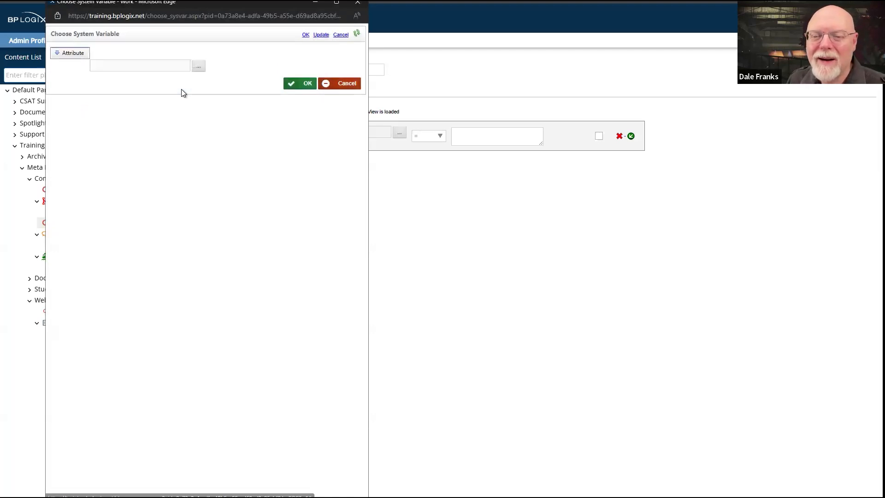
click(198, 67)
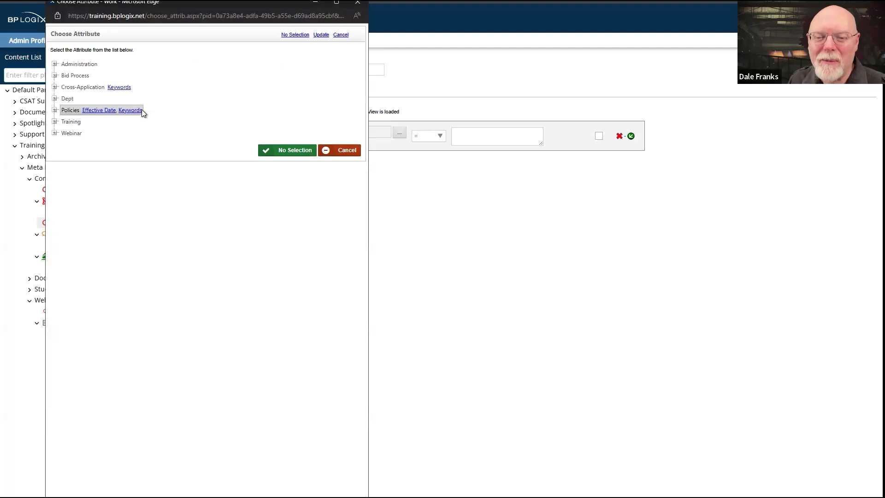
click(133, 111)
click(302, 83)
click(429, 135)
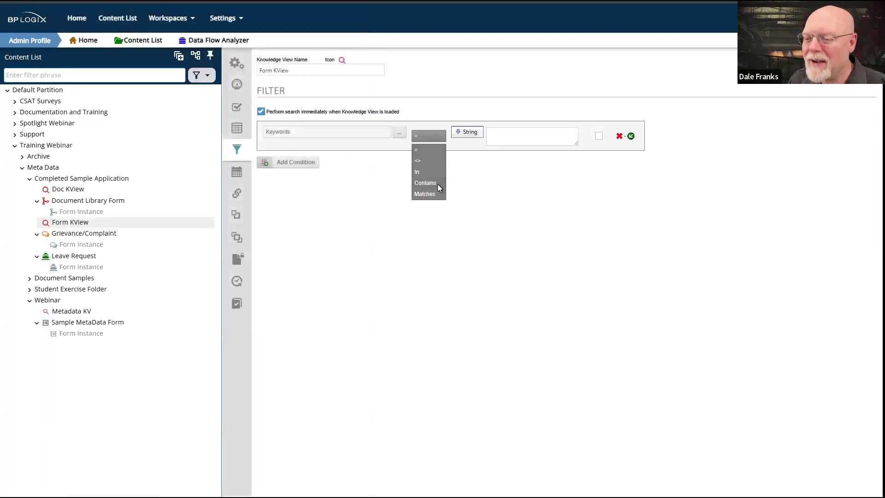
click(425, 183)
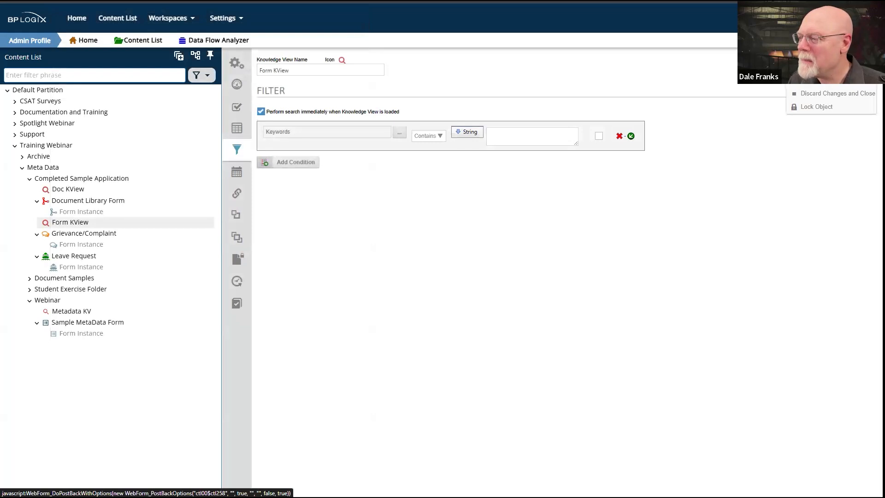
click(821, 90)
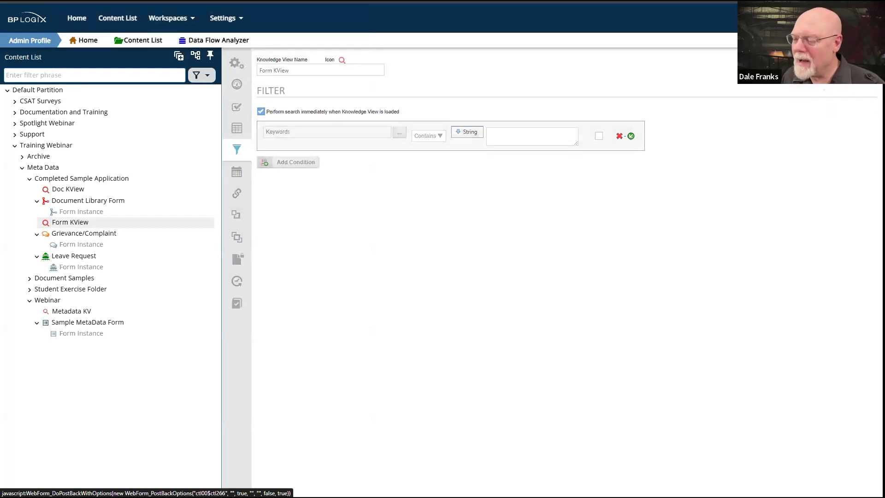
- Run Form KView, browse the Documents, Training and Forms categories, then reopen it for editing
click(825, 77)
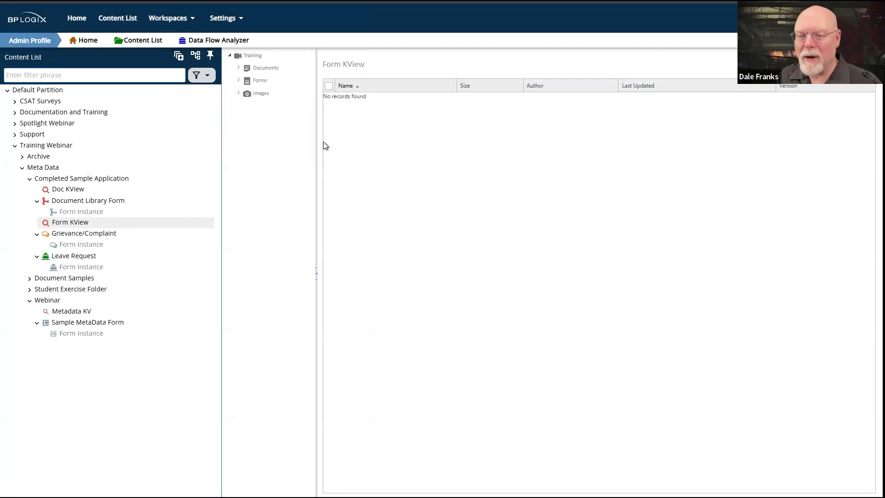
click(270, 68)
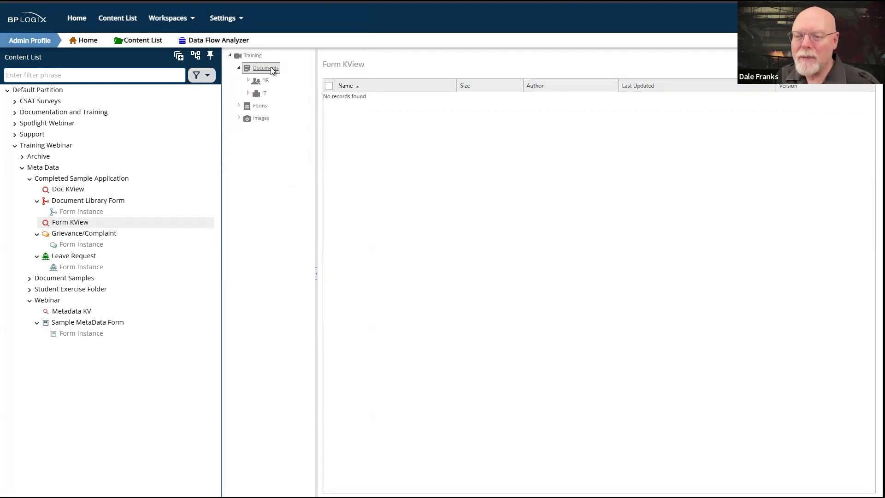
click(249, 56)
click(257, 106)
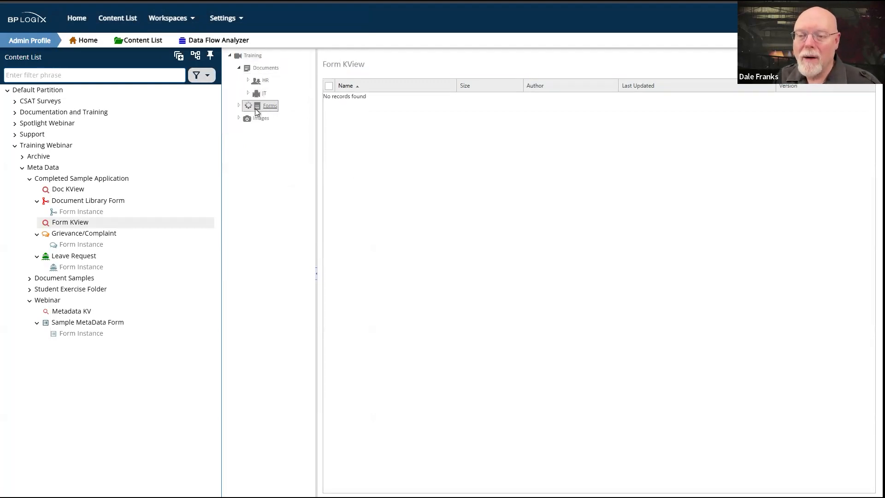
click(72, 225)
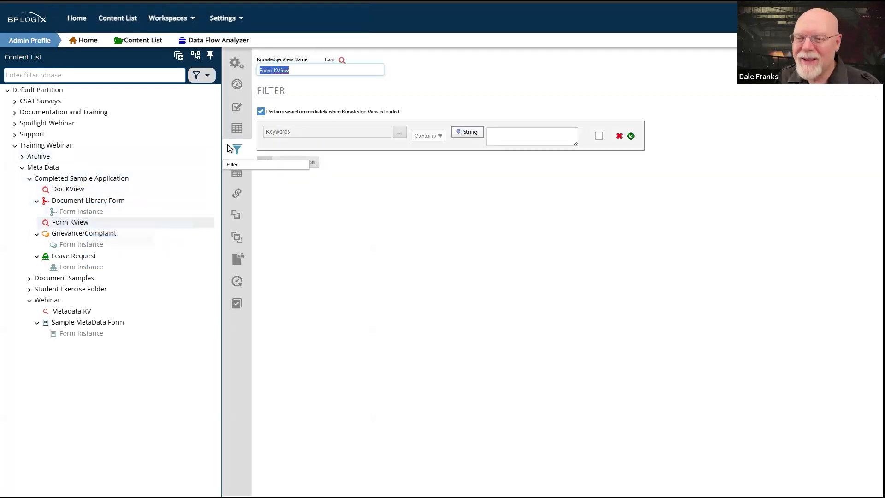
- Change the condition's attribute to the Training Documents Keywords metadata
click(399, 136)
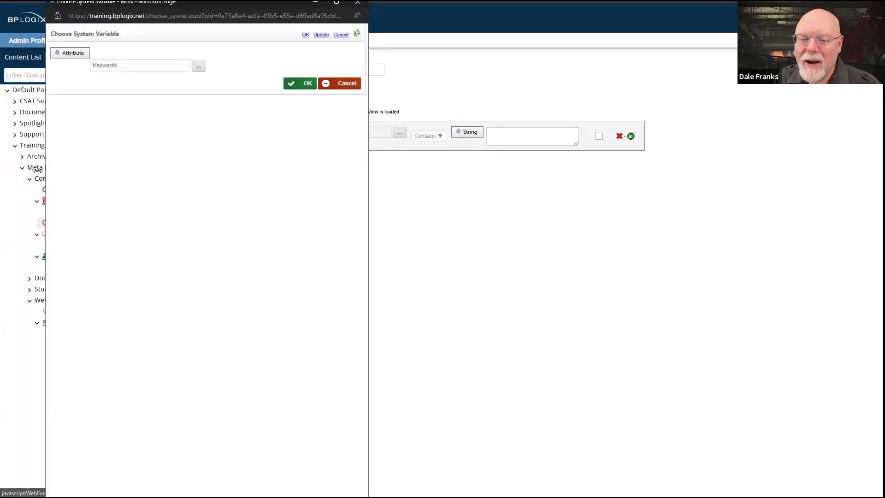
click(198, 67)
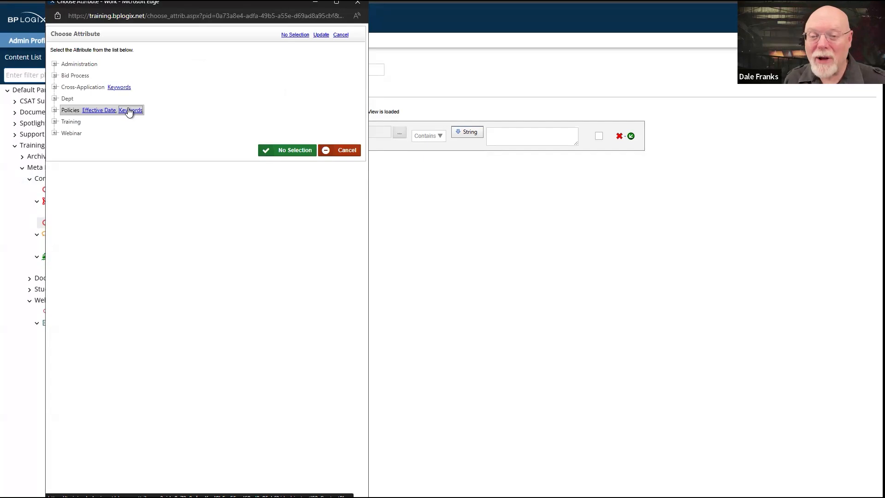
click(55, 122)
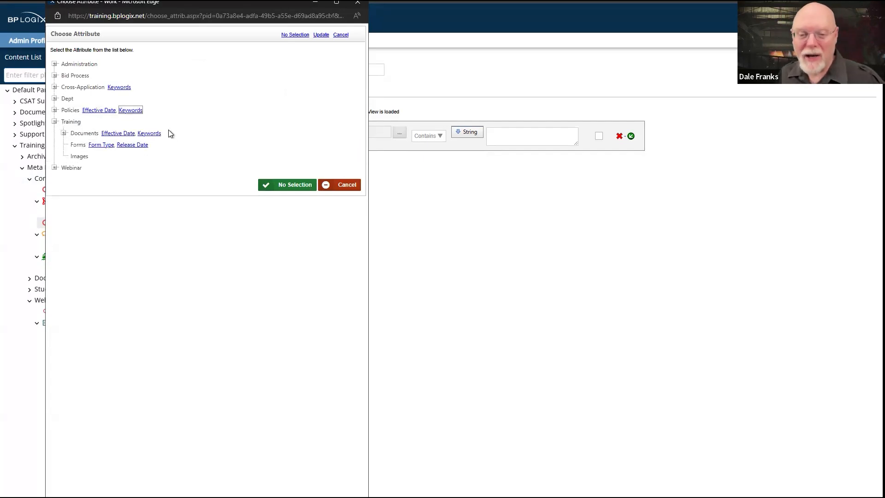
click(149, 134)
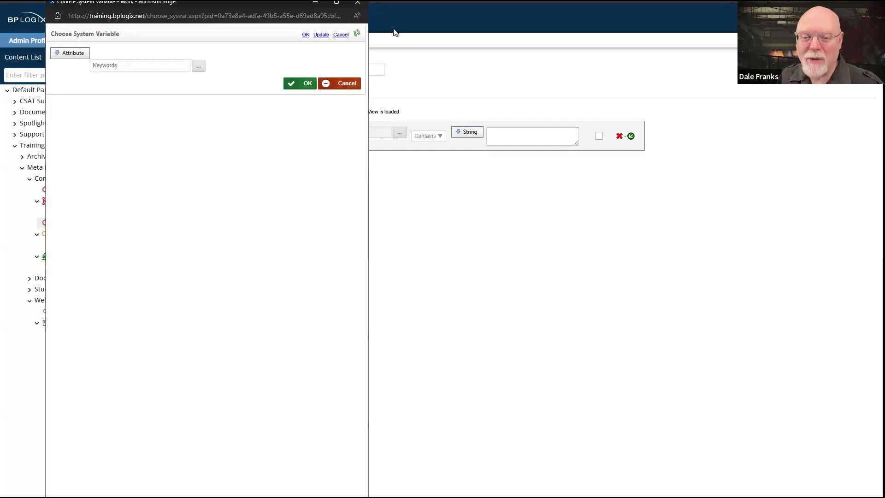
click(310, 83)
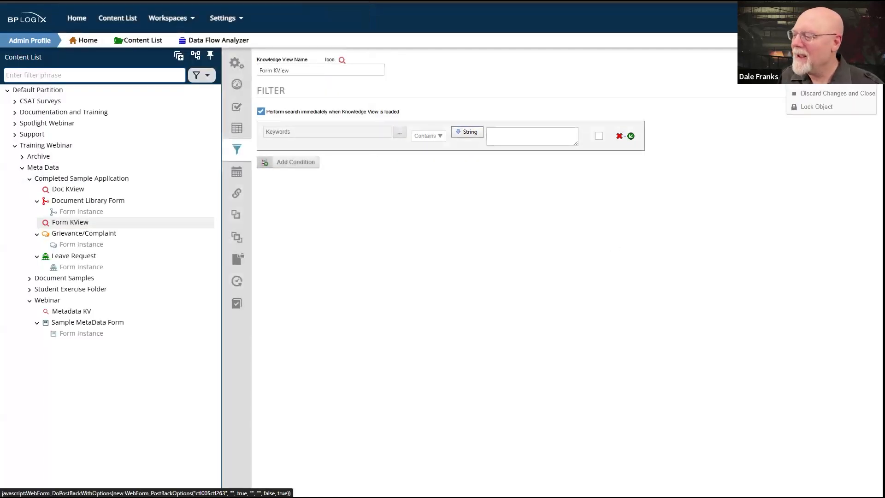
- Rerun Form KView, expand Documents, filter to HR, then show all nine documents again
click(830, 74)
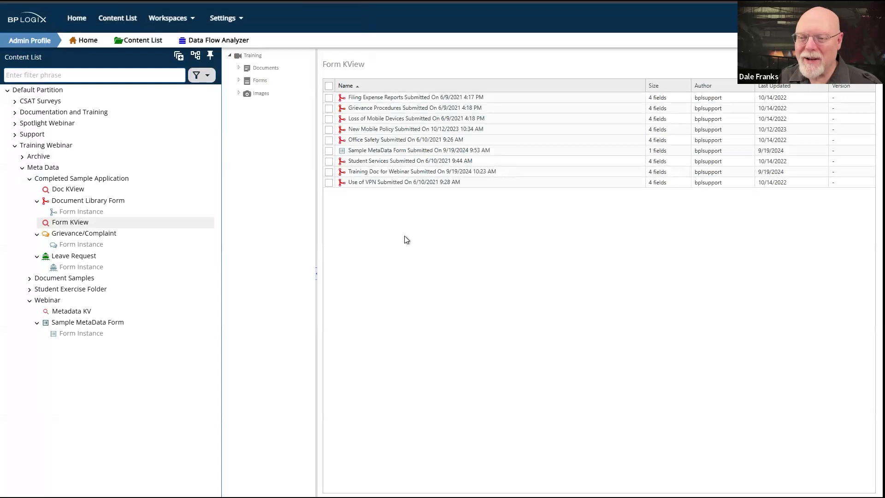
click(239, 68)
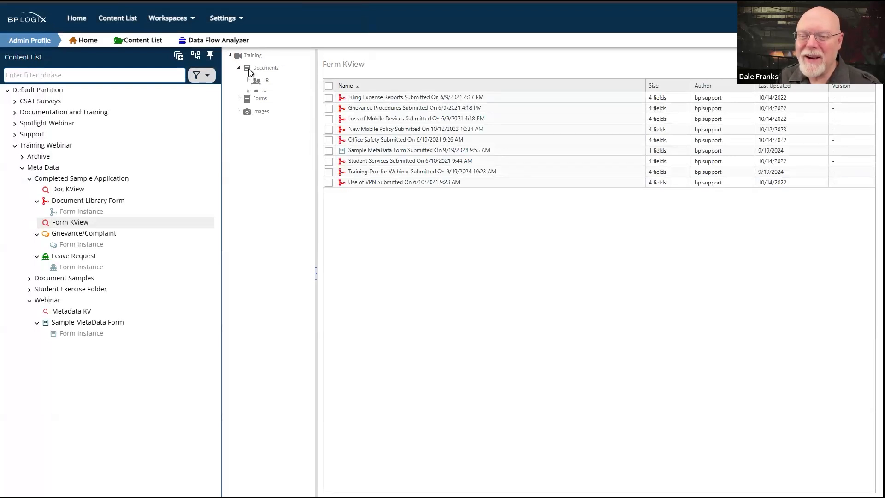
click(268, 69)
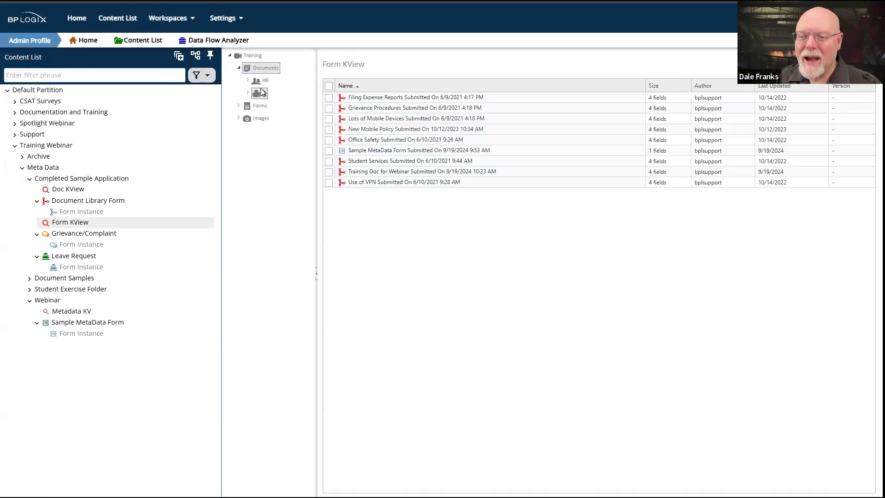
click(260, 69)
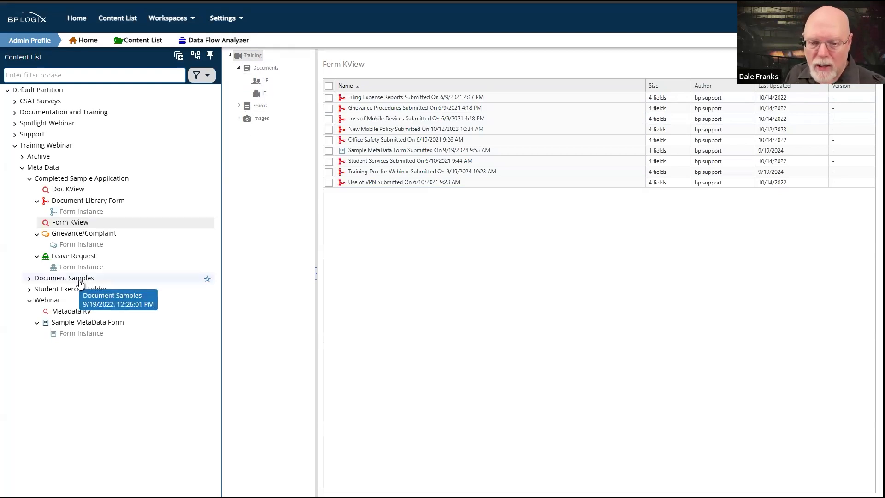
- Set Form KView's Category Navigation to start from Training > Documents
double_click(72, 223)
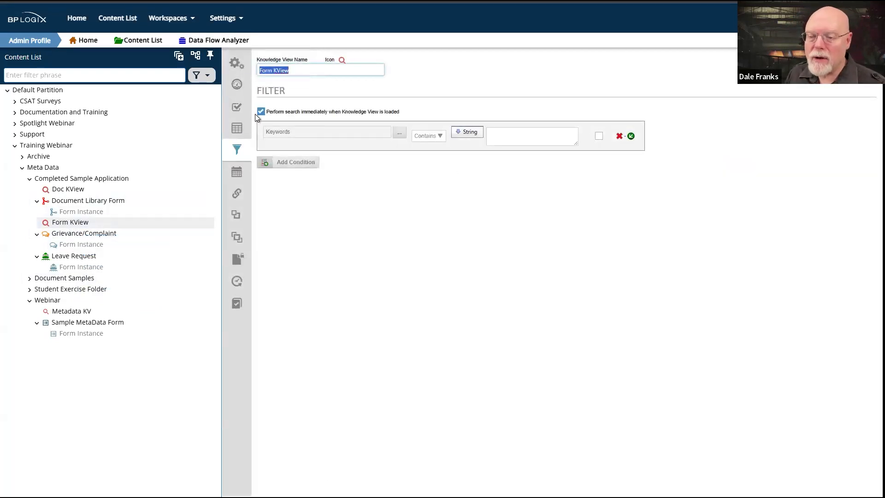
click(246, 86)
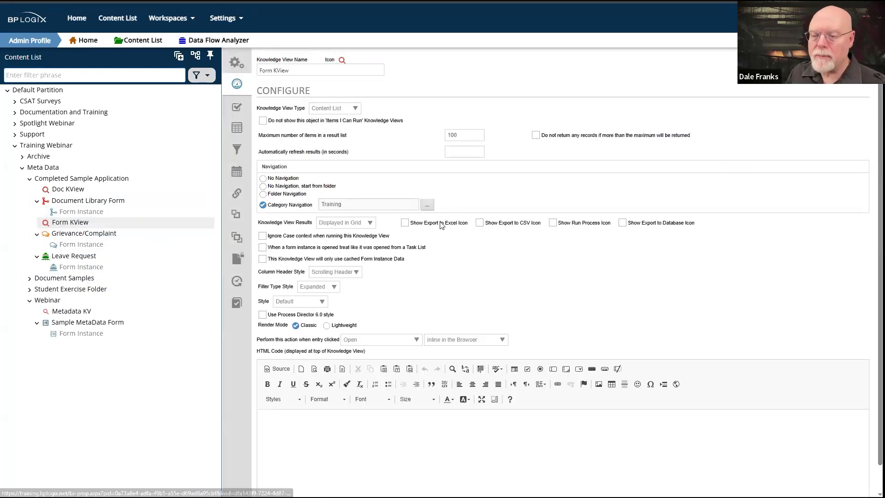
click(427, 207)
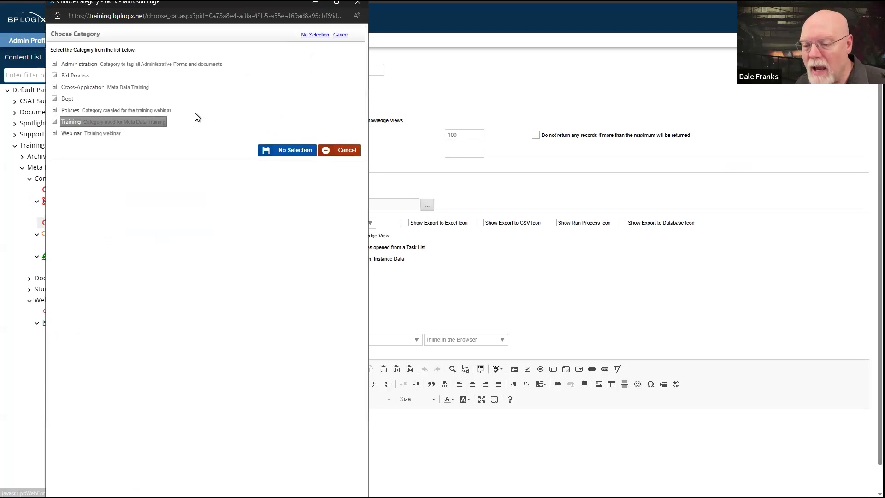
click(55, 122)
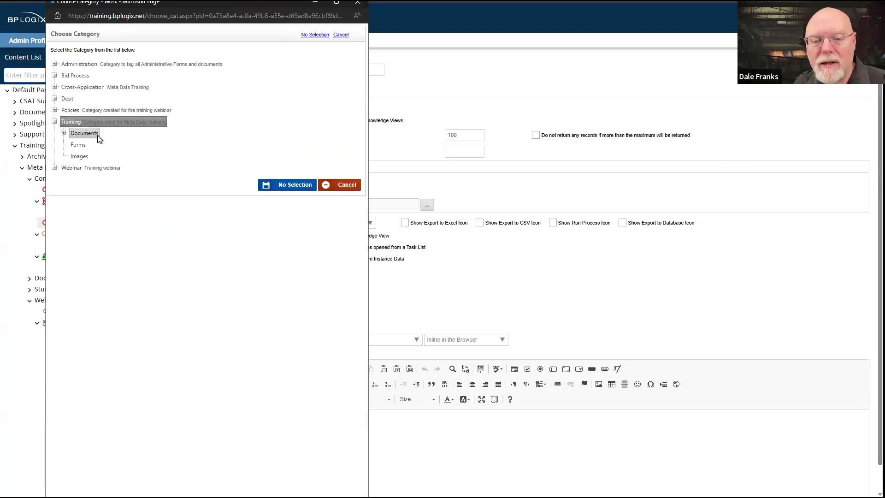
click(96, 135)
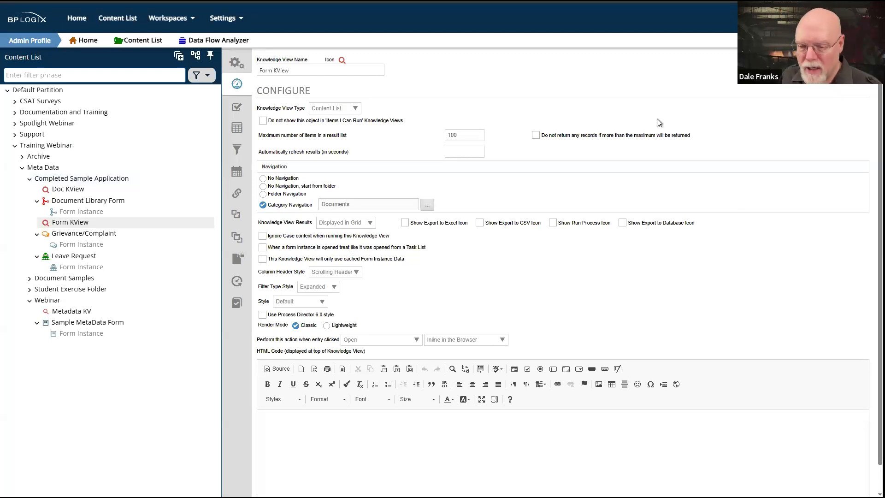
- Save and rerun Form KView, filter to HR, then return to all Documents
mouse_move(844, 62)
click(825, 93)
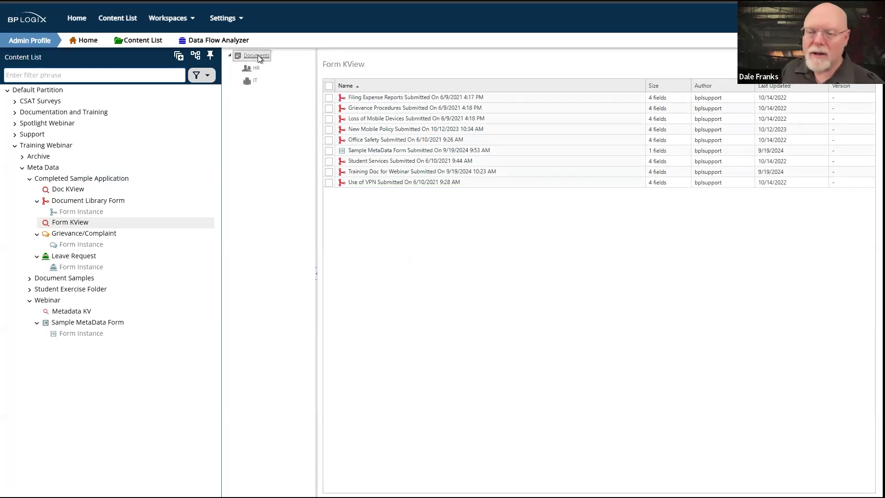
click(257, 69)
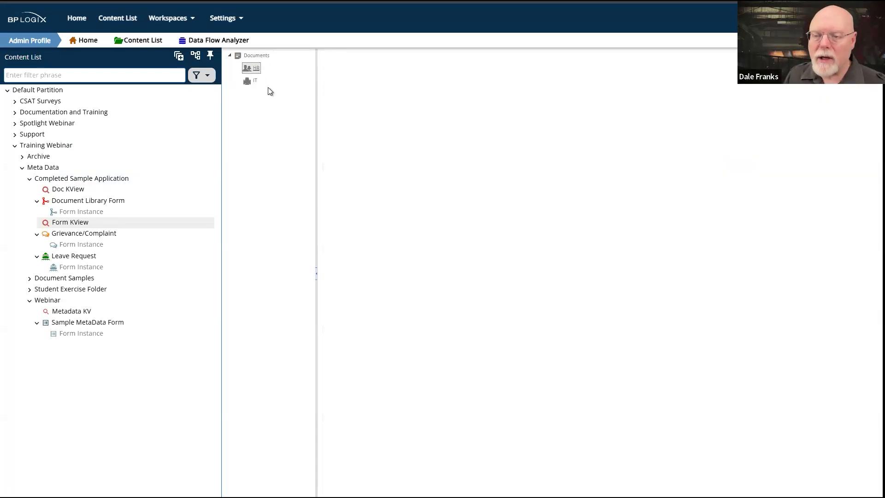
click(245, 60)
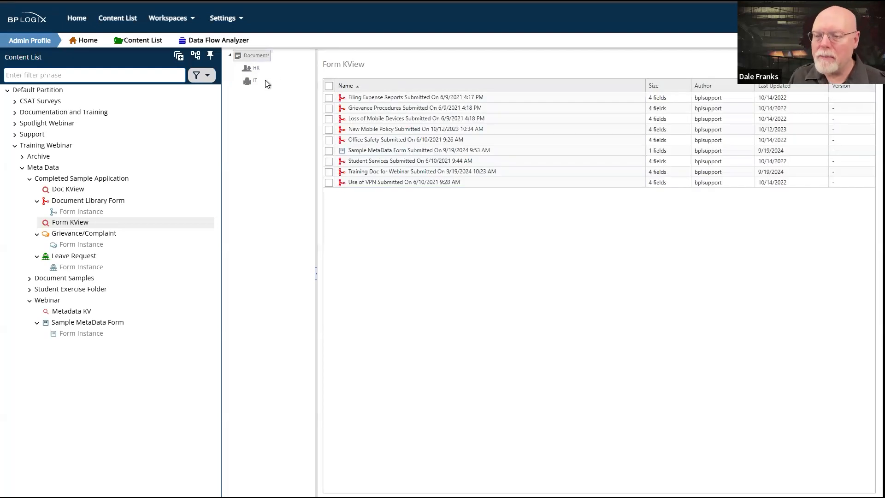
- Open New Mobile Policy to check its 'tablets' keyword, then close it
click(445, 129)
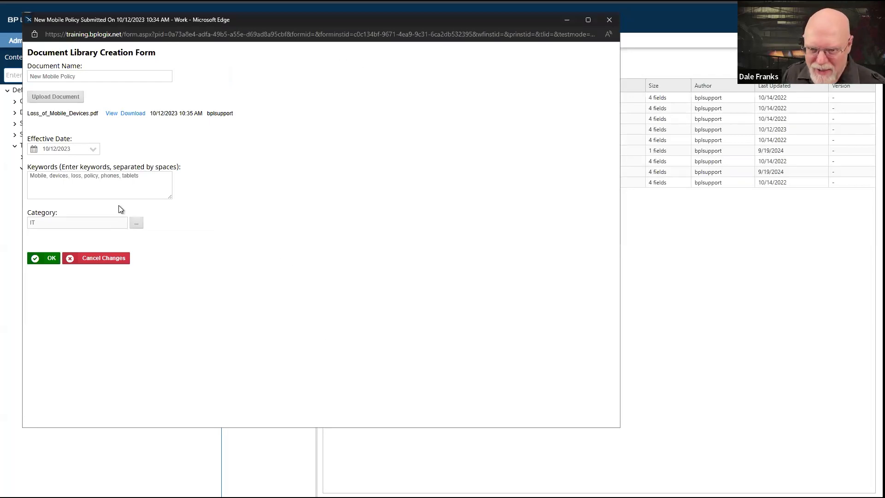
double_click(129, 177)
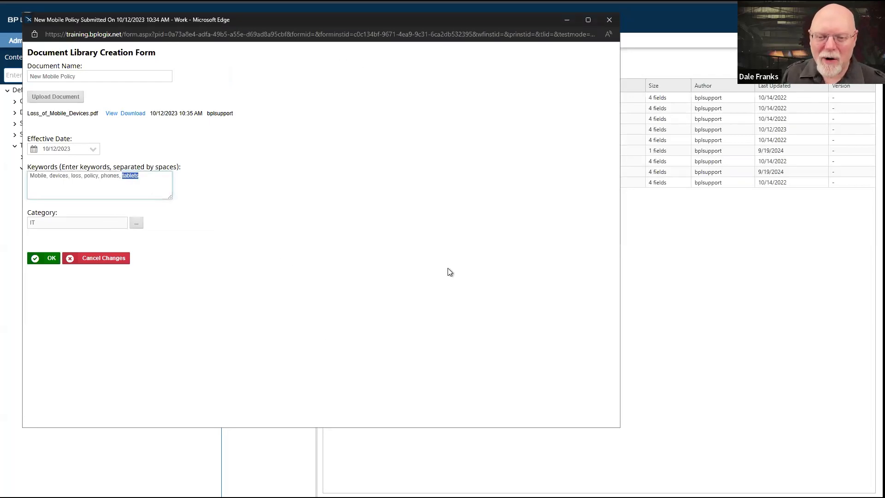
click(607, 20)
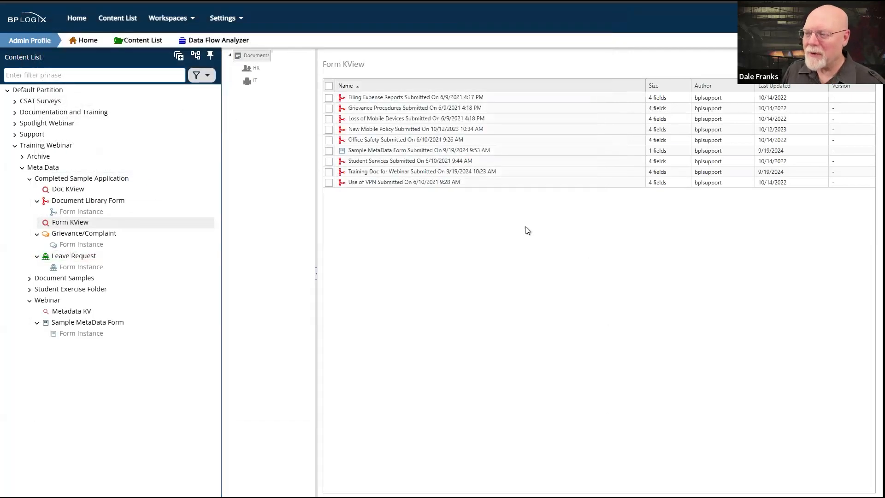
click(258, 67)
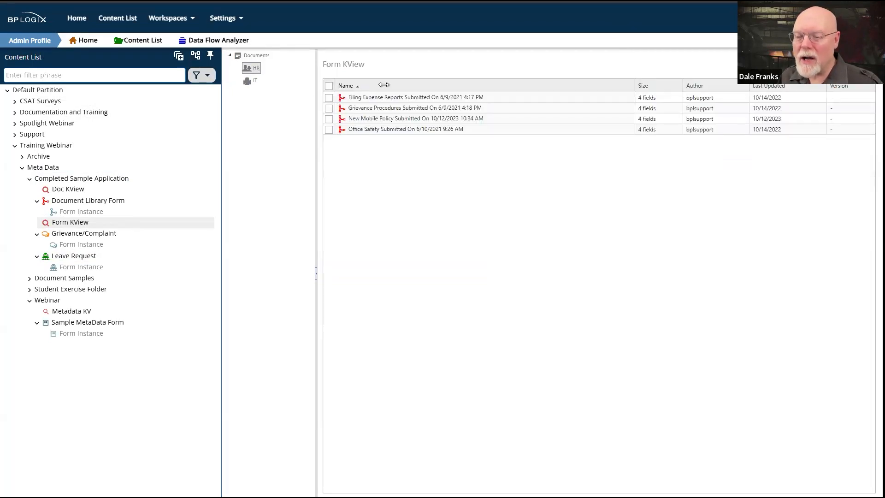
click(257, 81)
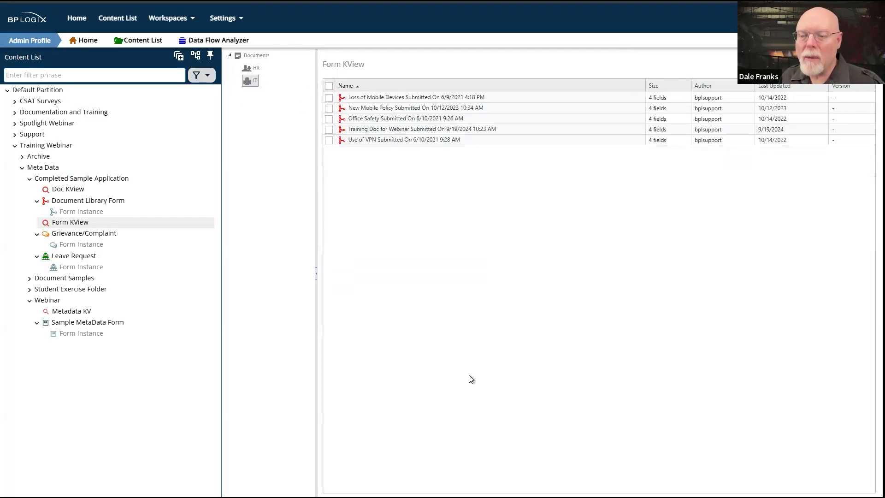
click(254, 57)
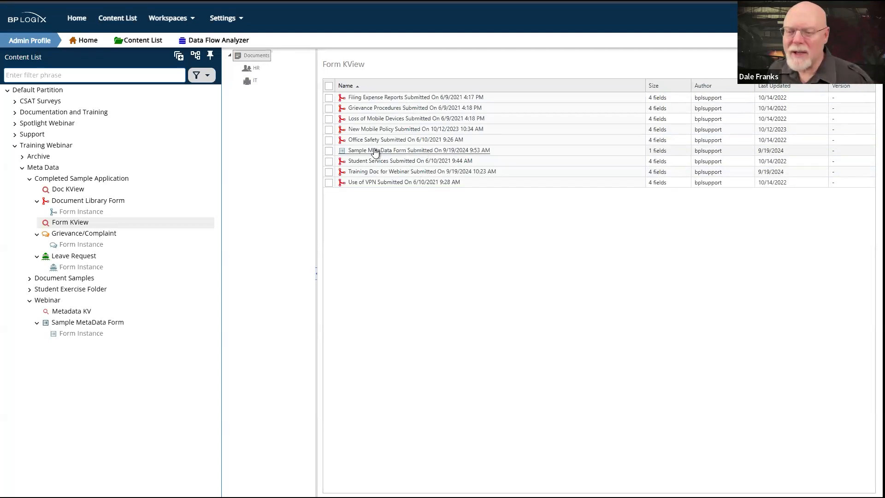
click(255, 82)
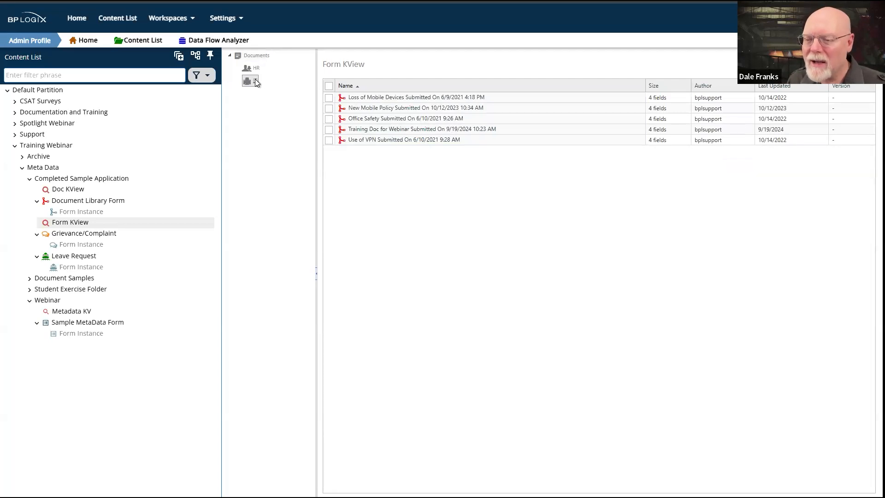
click(256, 72)
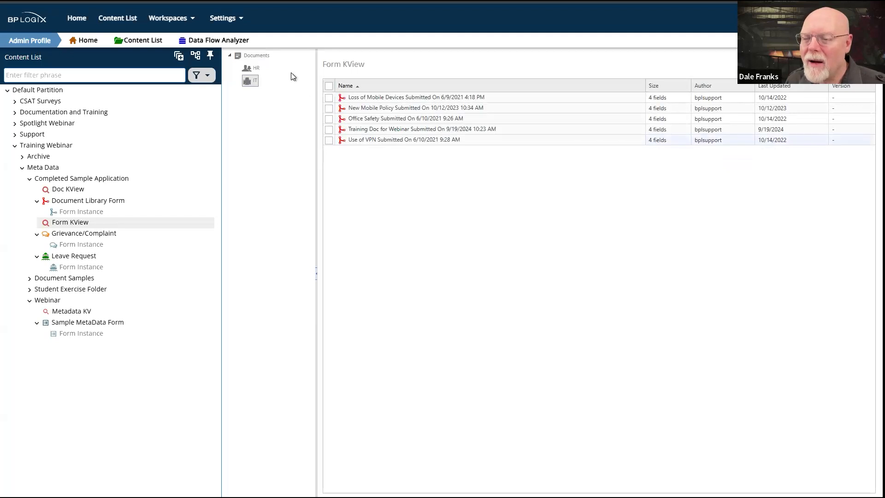
click(254, 56)
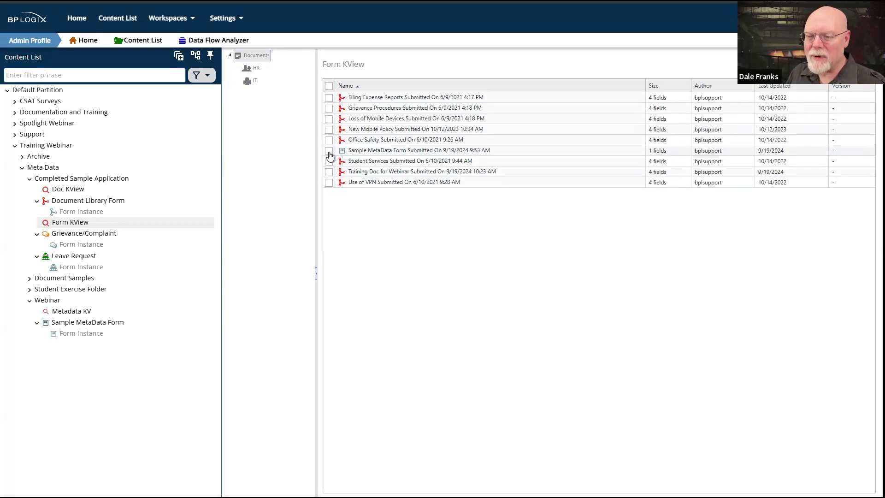
click(330, 151)
- Review the Sample MetaData Form's Keywords value in its metadata properties
click(376, 77)
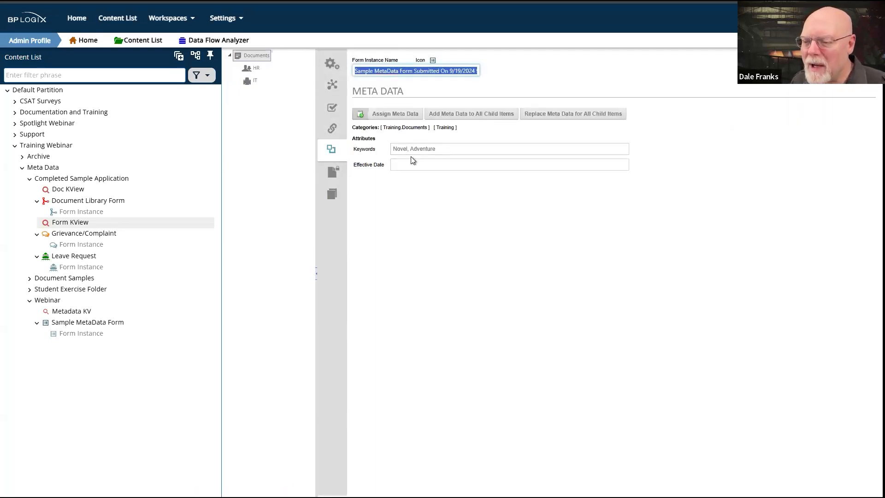
click(442, 149)
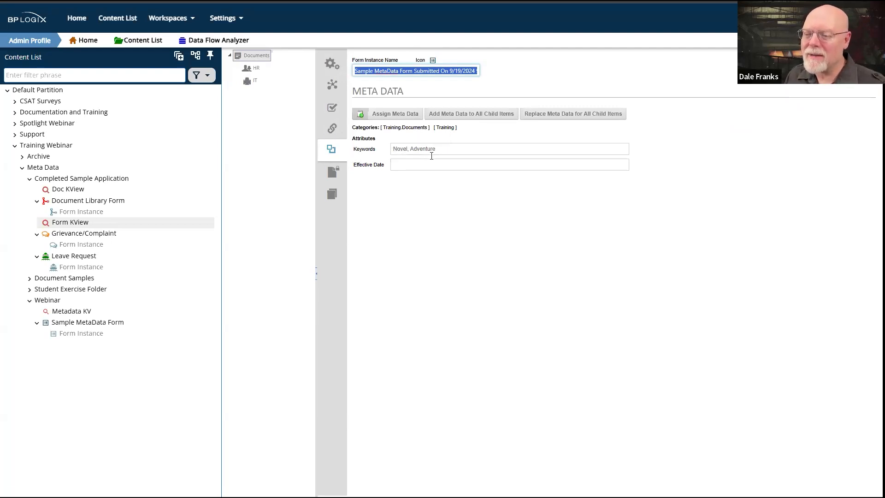
click(444, 148)
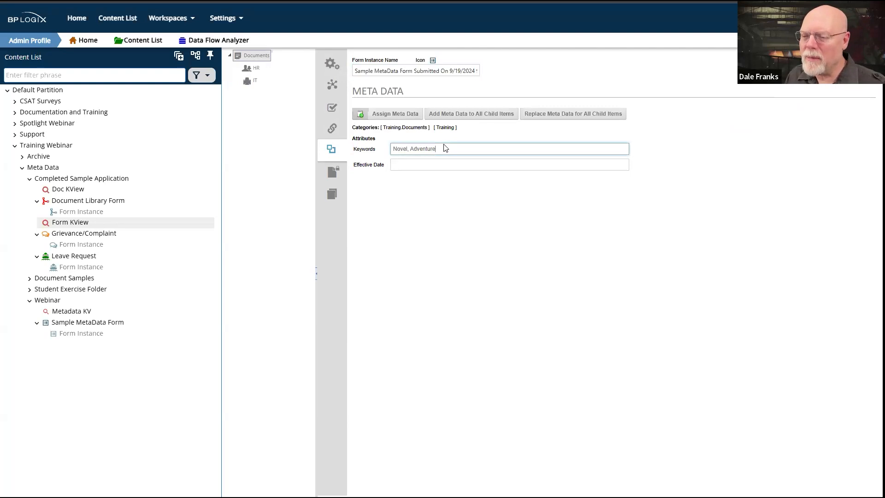
- Assign the Training > Documents > IT category and close the properties
click(387, 117)
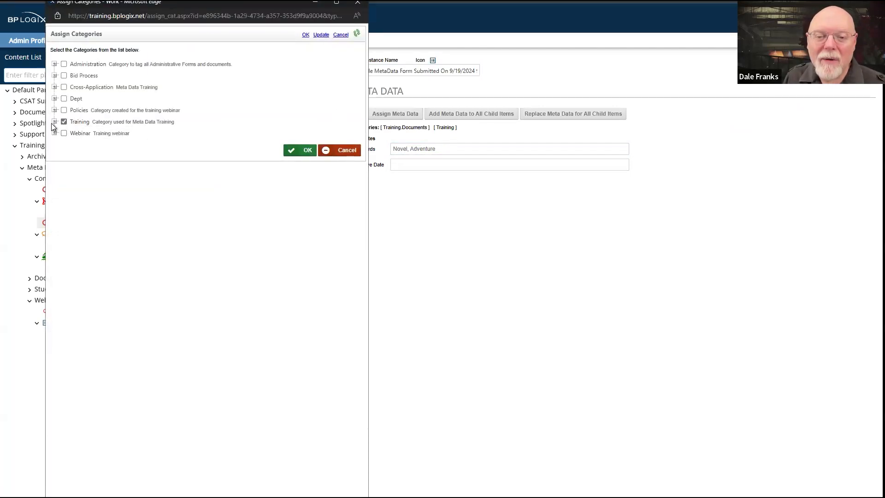
click(55, 121)
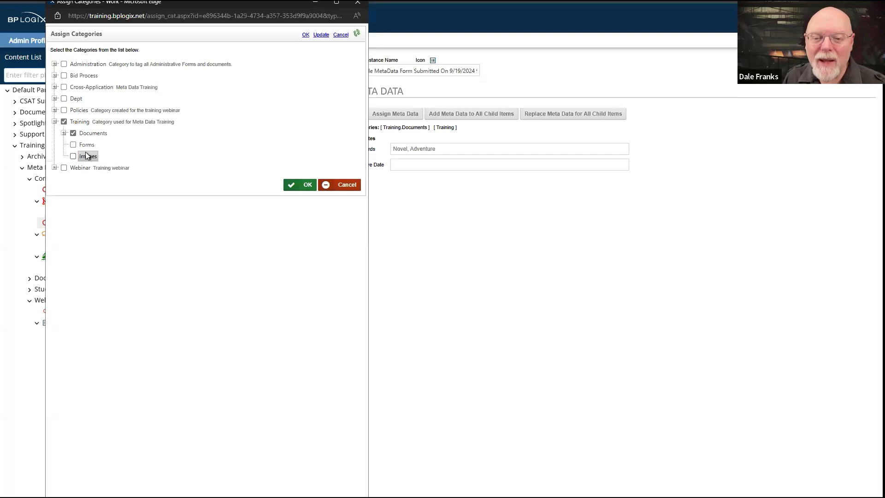
click(64, 133)
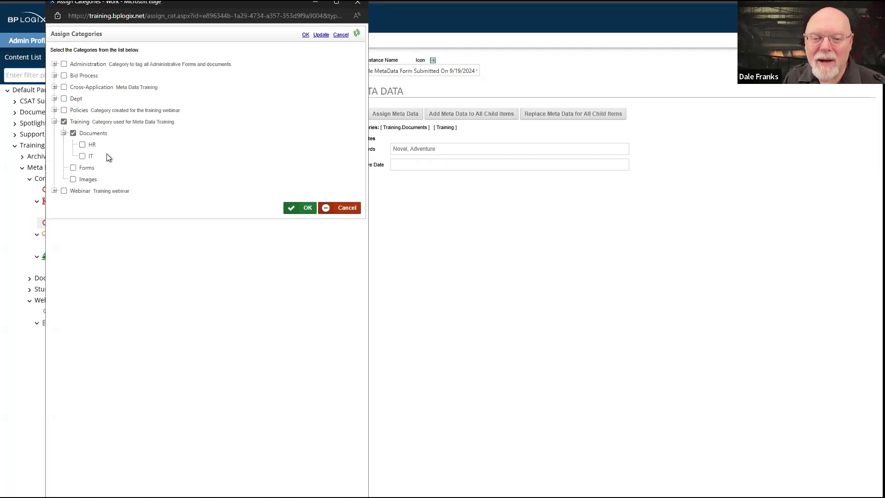
click(82, 156)
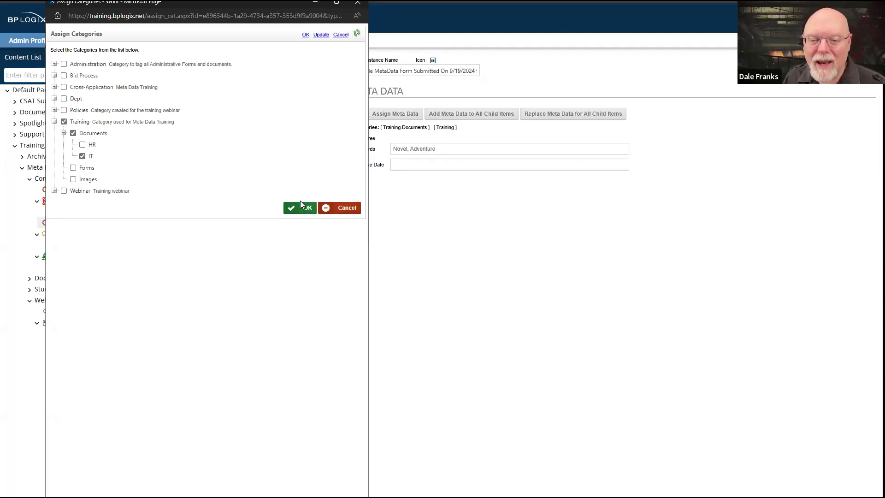
click(307, 211)
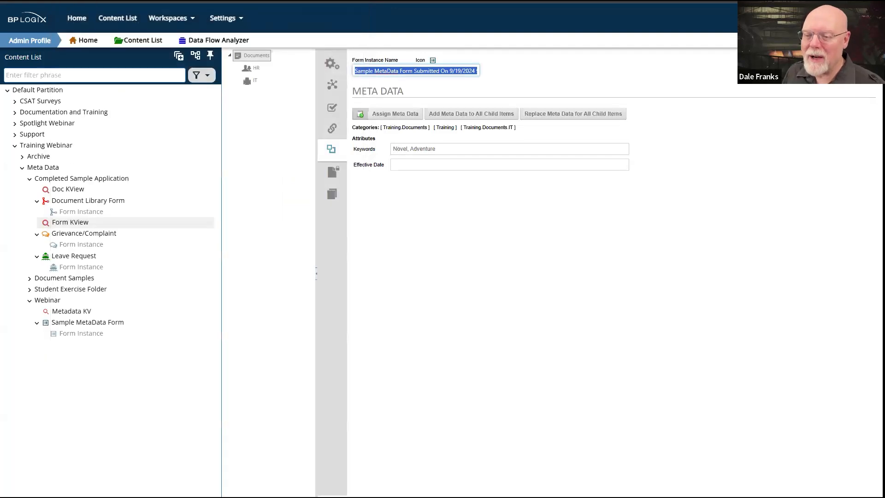
click(802, 78)
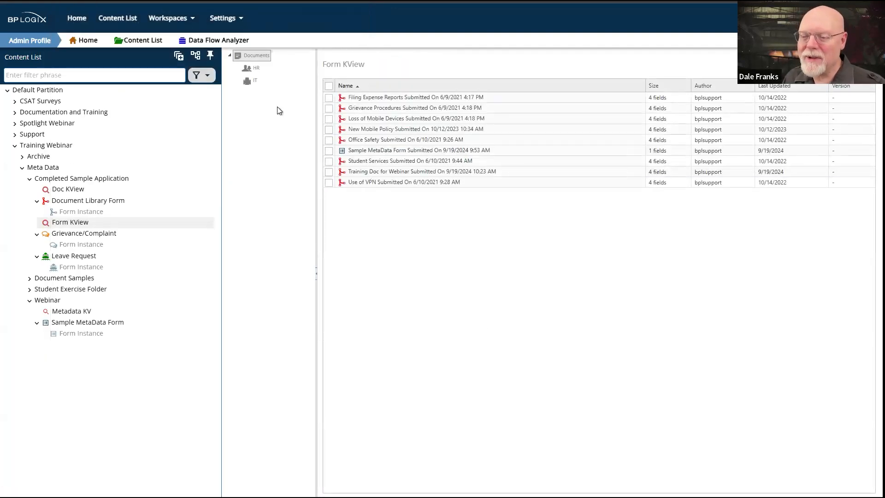
- Browse the IT, HR and all-Documents lists, then open Form KView's settings
click(254, 80)
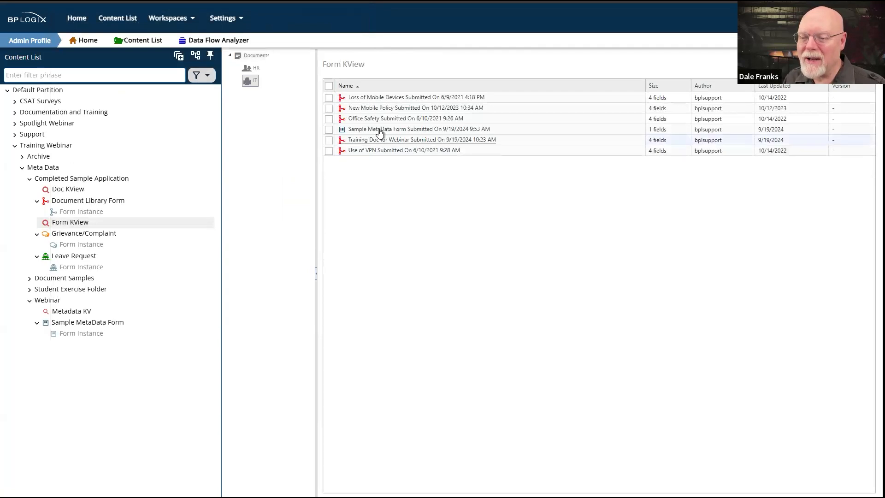
click(257, 67)
click(255, 83)
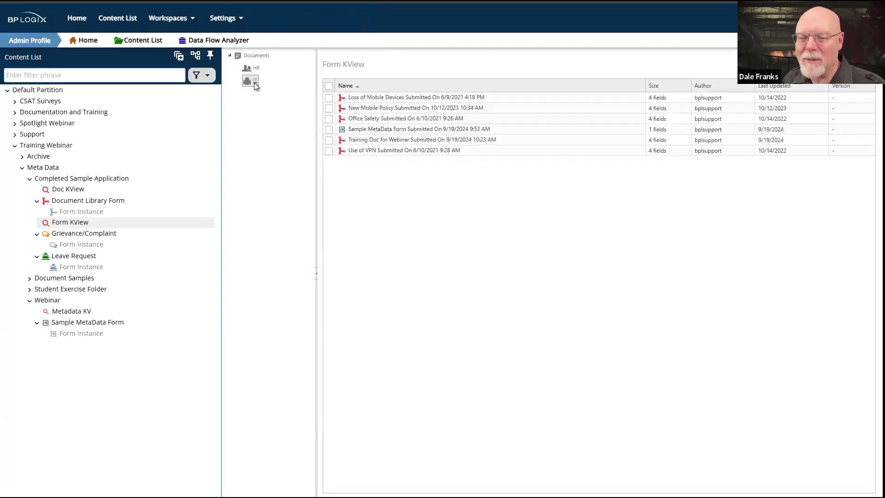
click(251, 56)
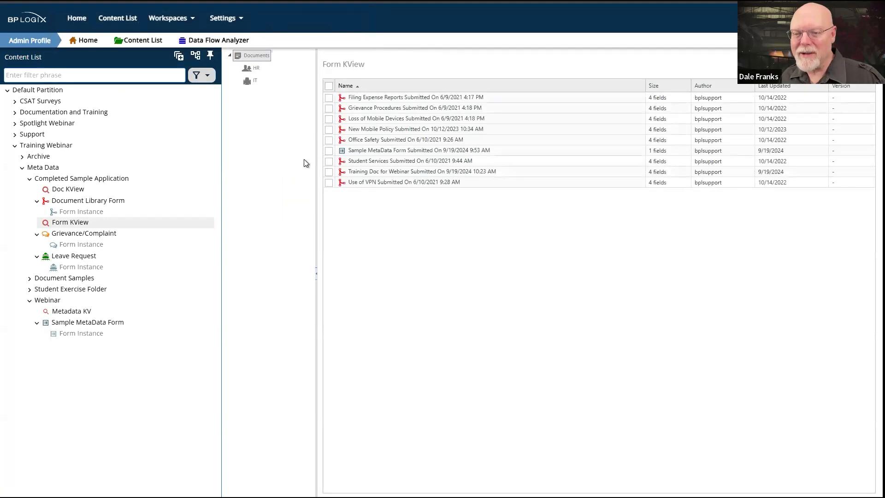
click(255, 81)
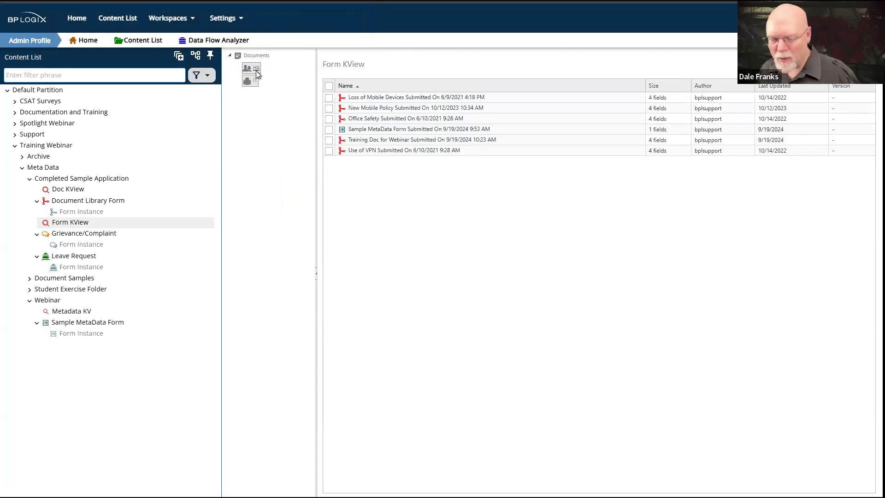
click(68, 223)
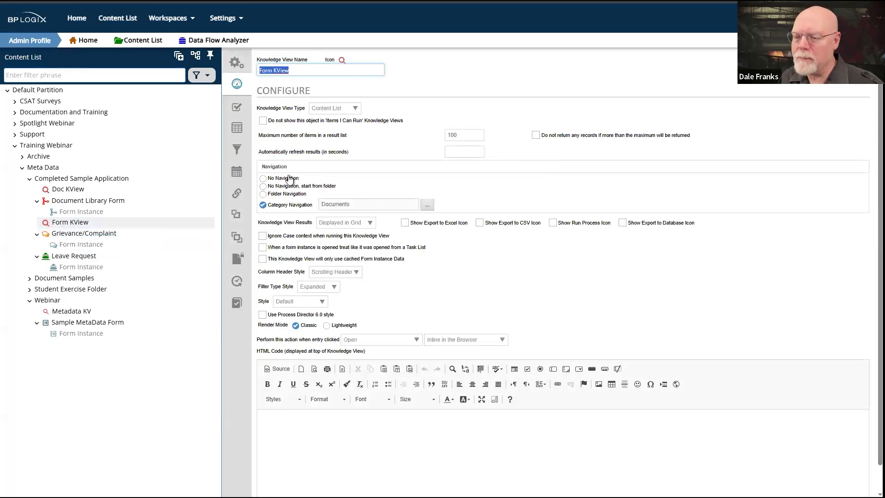
- Enable the Keywords Contains prompt in Form KView's filter, save, and run it
click(244, 150)
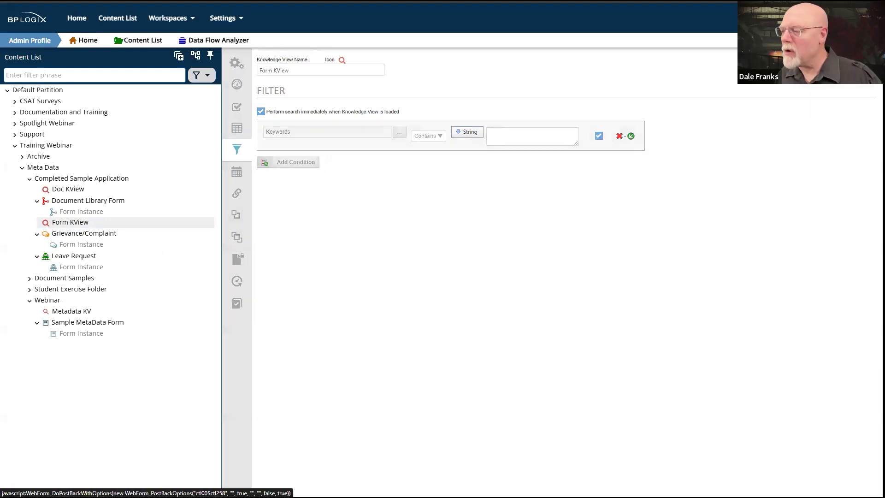
click(848, 60)
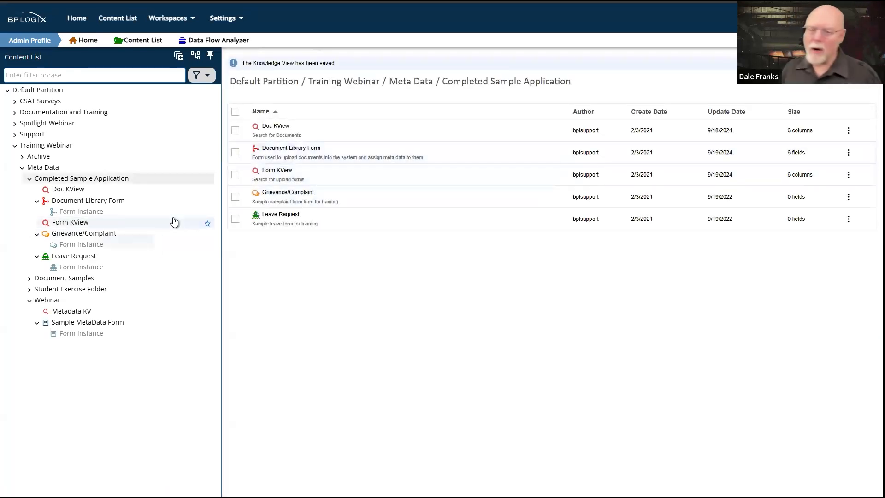
click(66, 224)
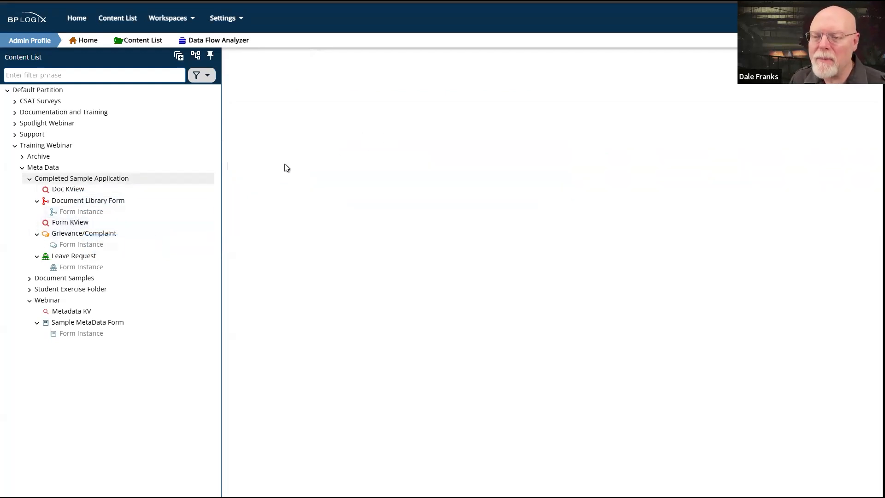
- Search Form KView for 'tablets' and inspect the matching New Mobile Policy document
click(818, 80)
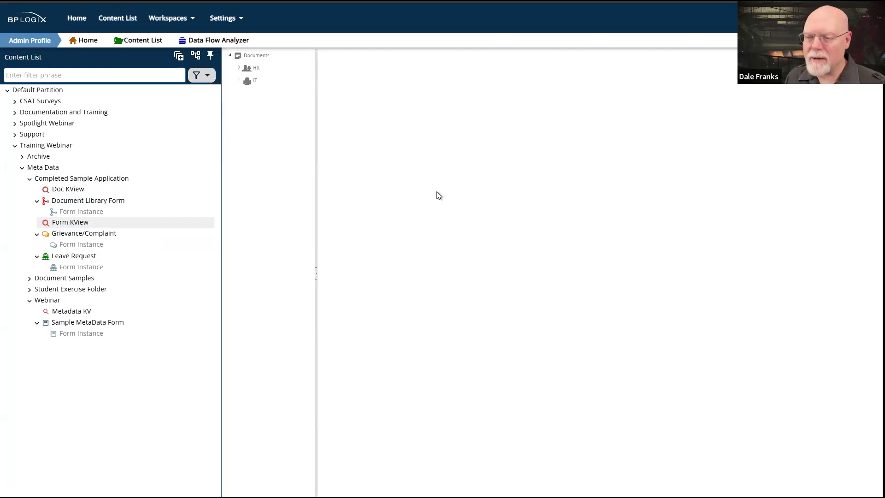
click(398, 83)
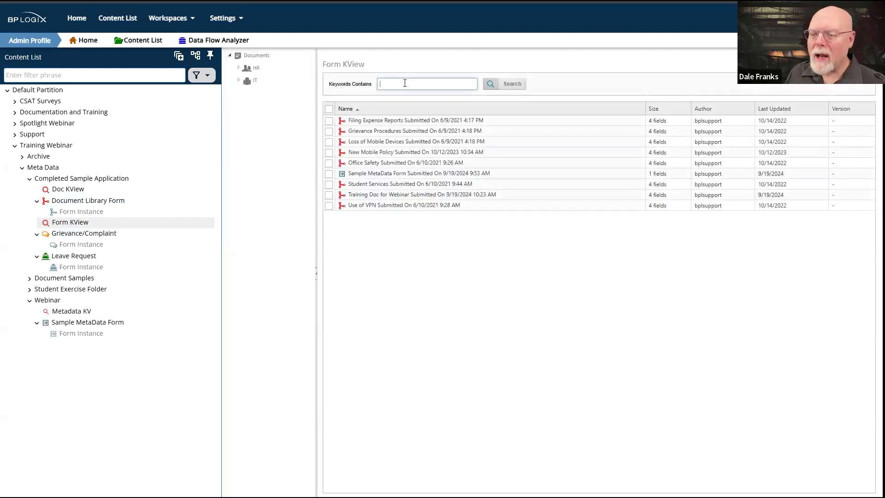
text(tablets)
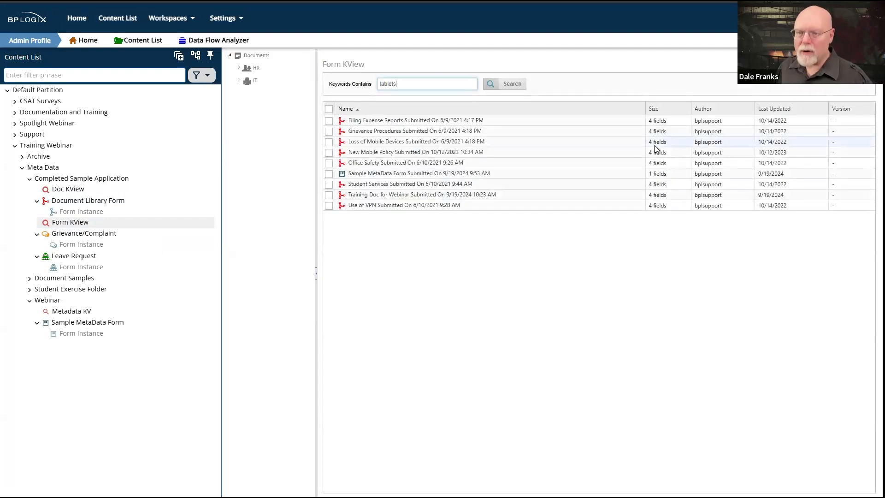
click(518, 85)
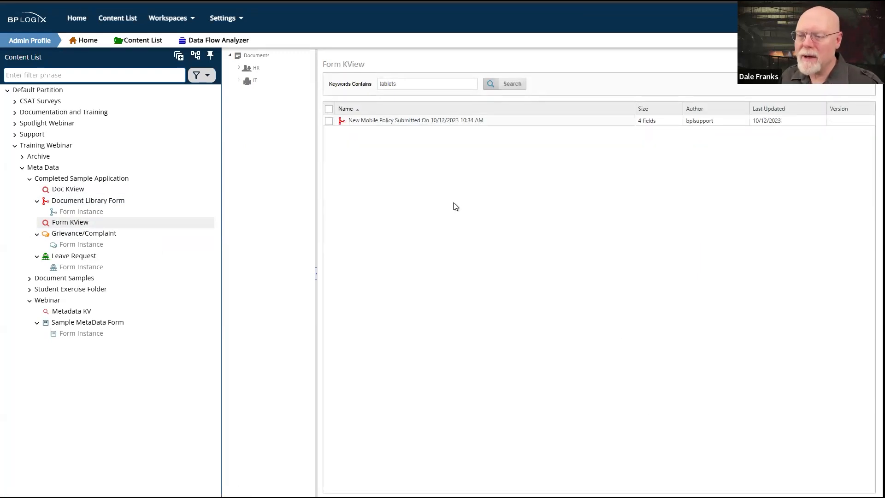
click(406, 121)
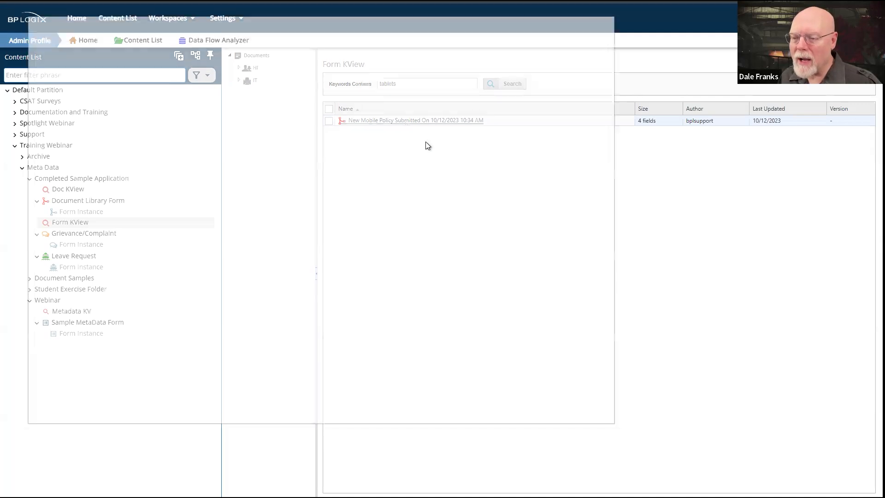
double_click(136, 178)
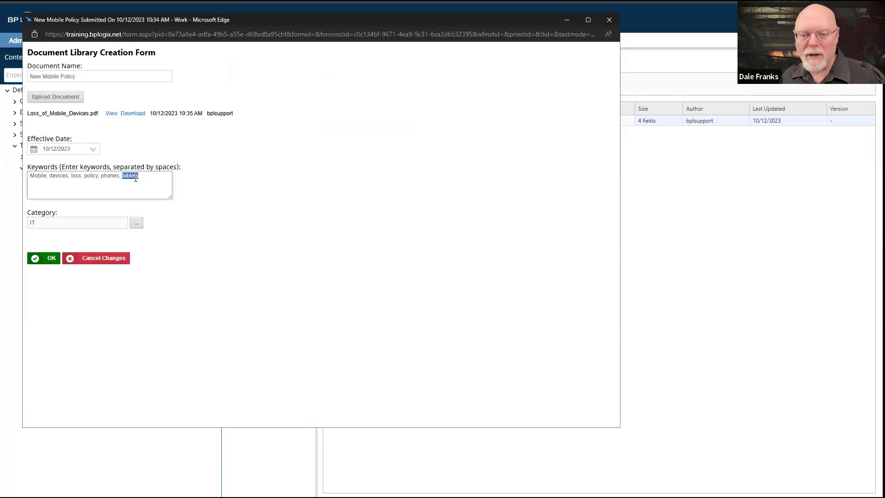
click(609, 20)
- Search for 'mobile', then clear the keyword and search again to list everything
drag(399, 84, 347, 87)
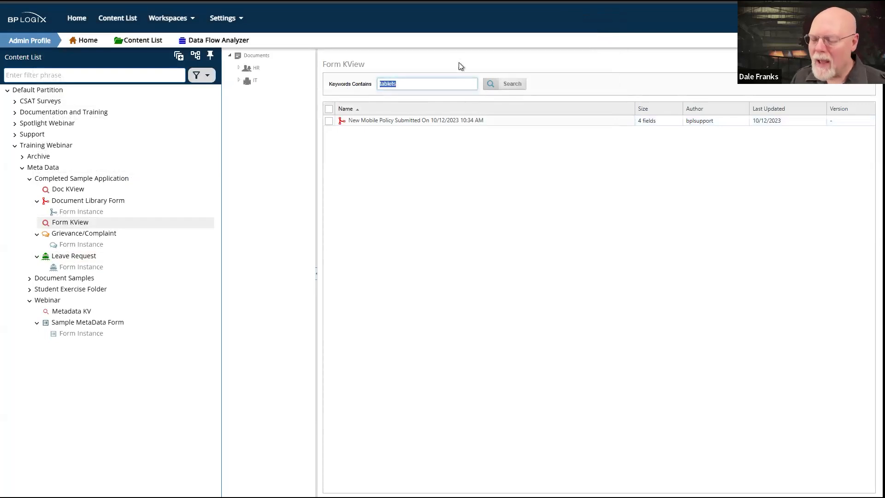
text(mobil)
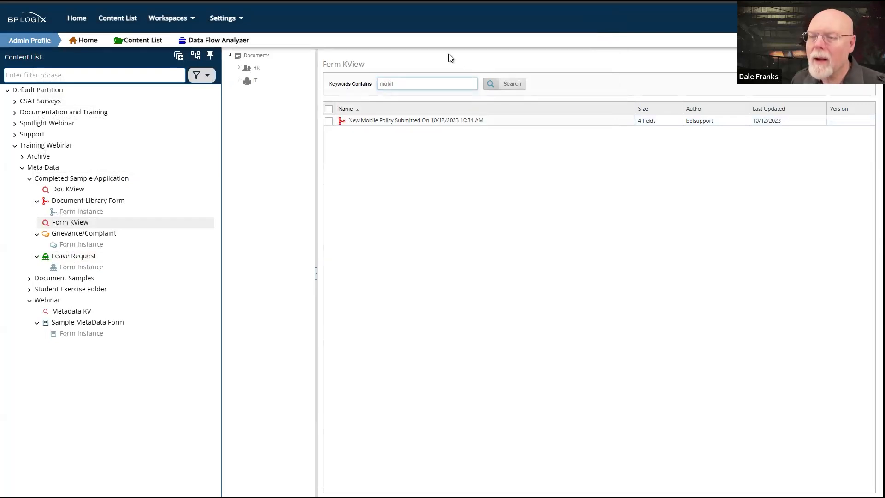
click(503, 85)
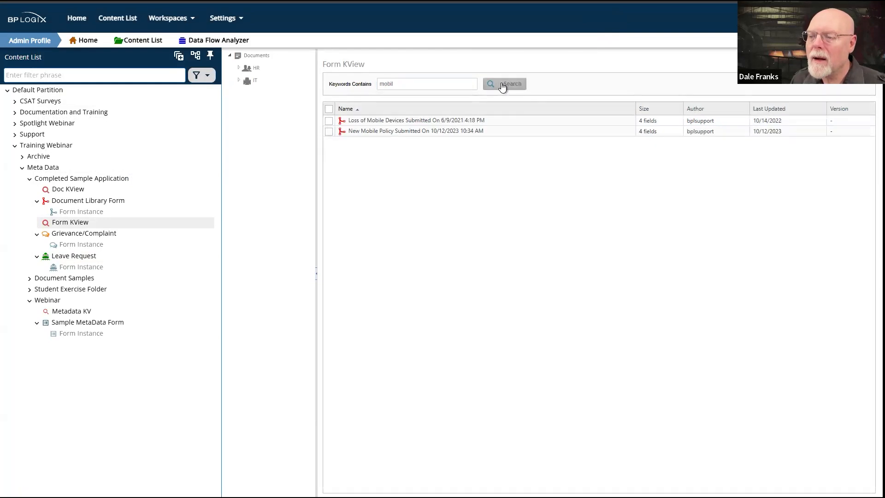
click(401, 85)
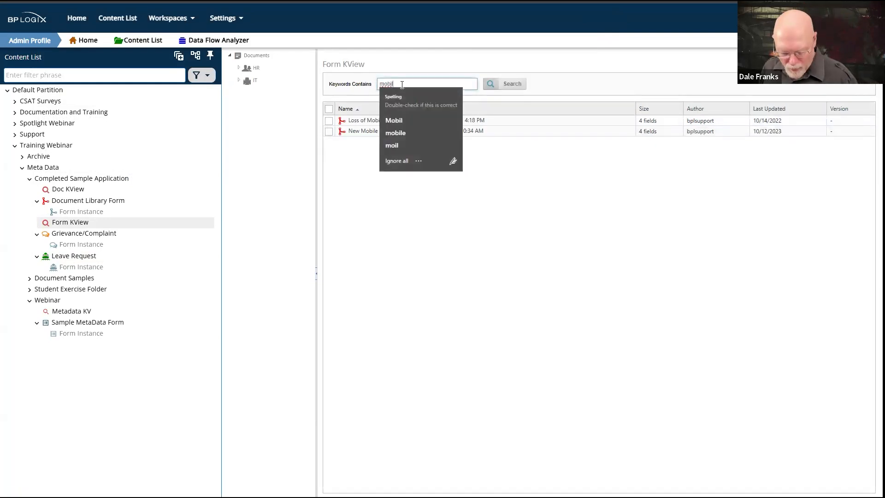
click(396, 133)
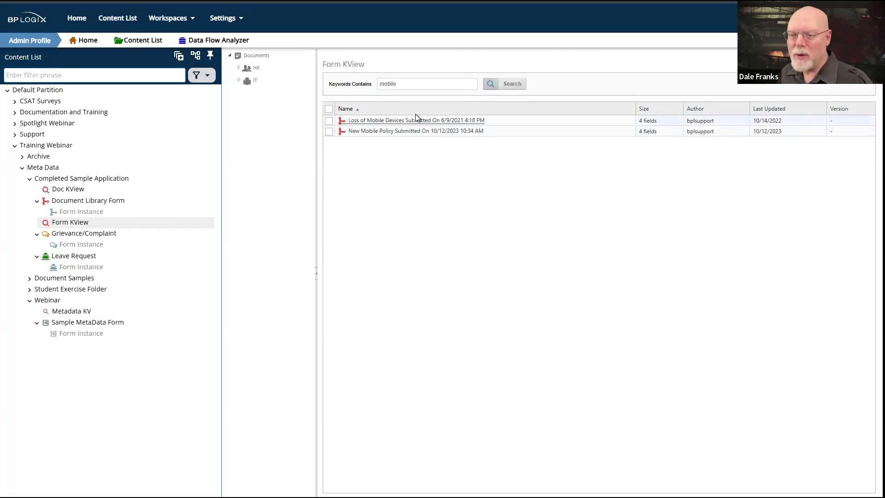
double_click(387, 82)
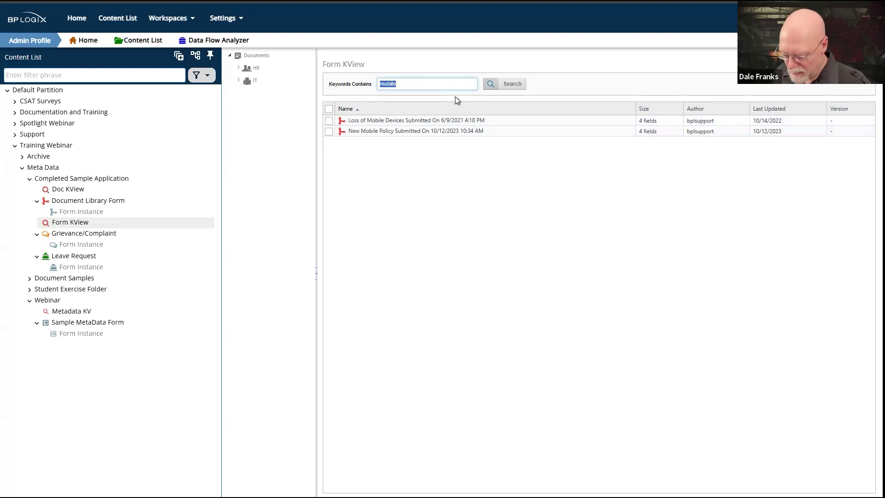
key(BackSpace)
click(516, 84)
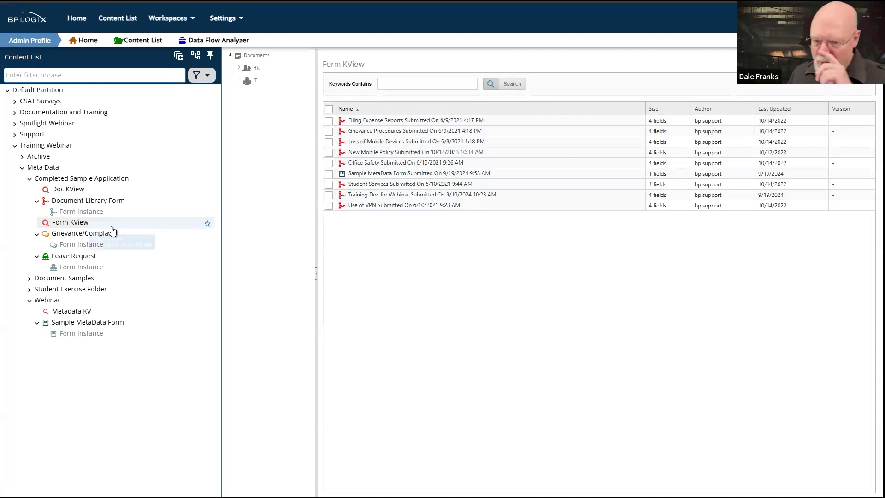
- List the Document Library Form's submissions and open New Mobile Policy
click(81, 202)
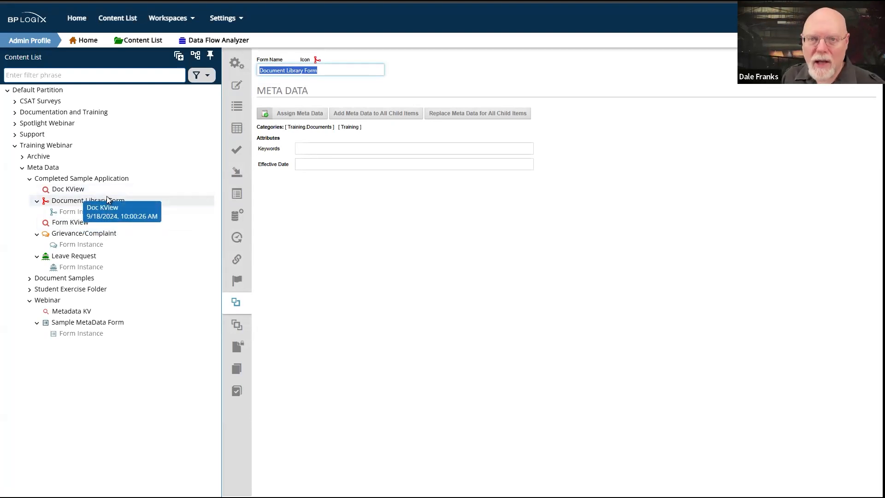
click(73, 215)
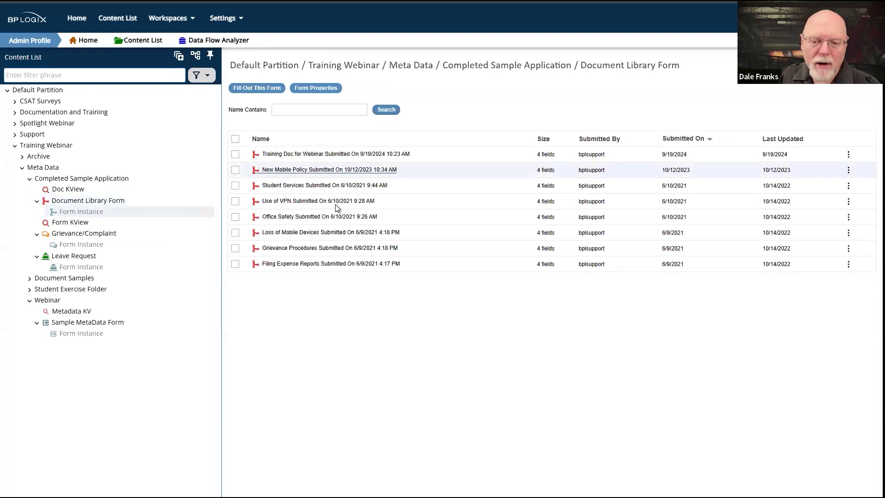
click(330, 171)
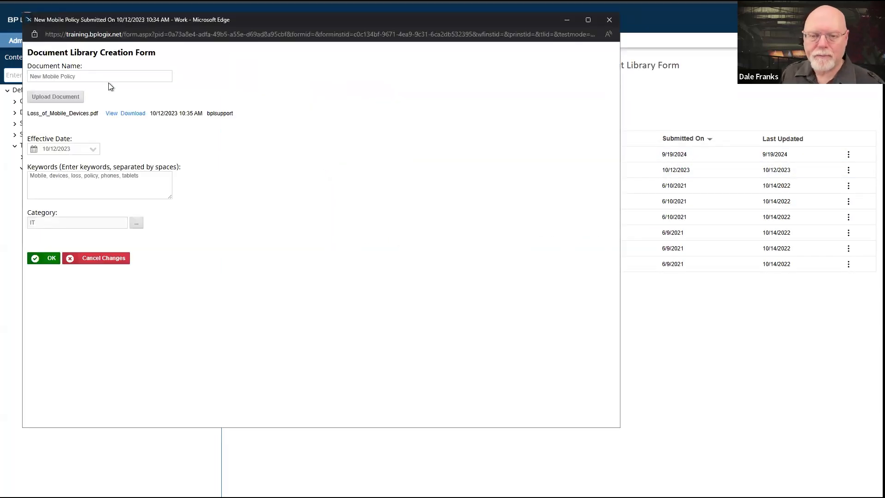
- Review New Mobile Policy's fields, including Keywords, then close its form window
double_click(99, 74)
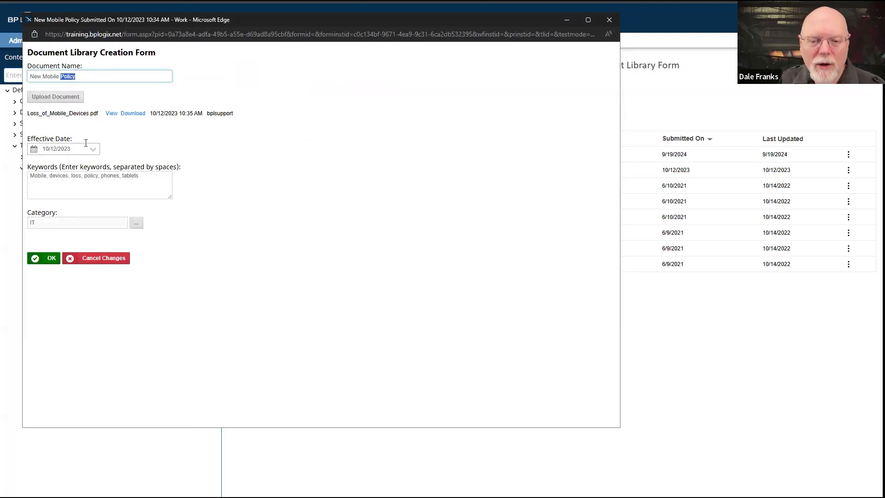
click(71, 148)
click(94, 186)
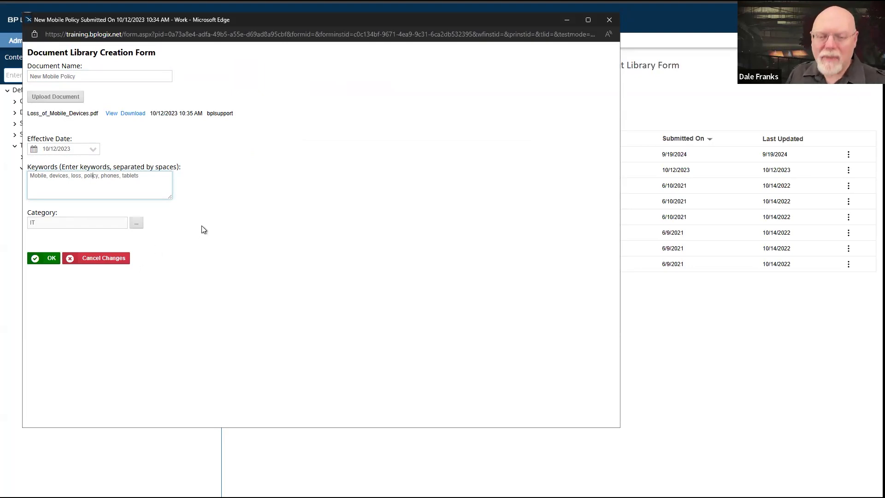
click(51, 261)
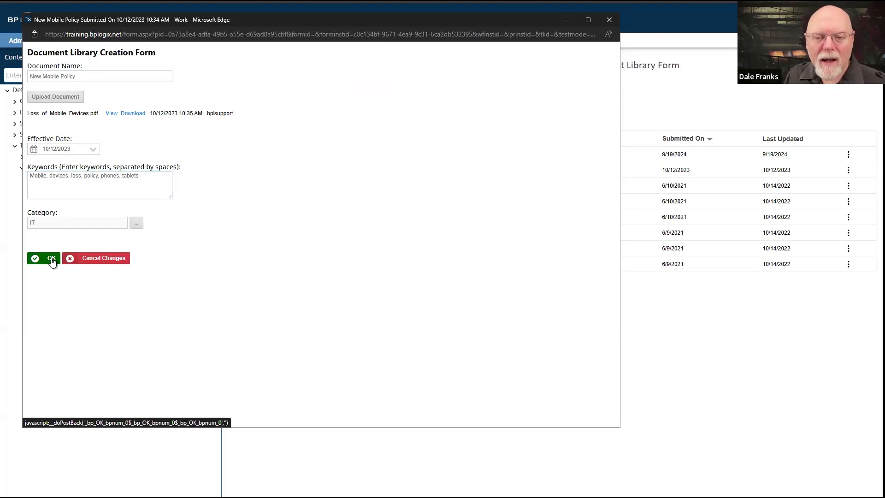
drag(52, 261, 63, 290)
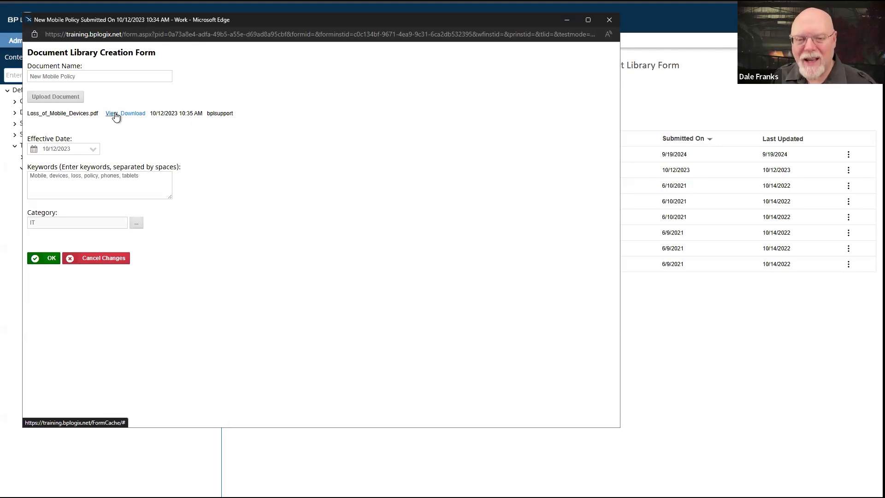
click(605, 26)
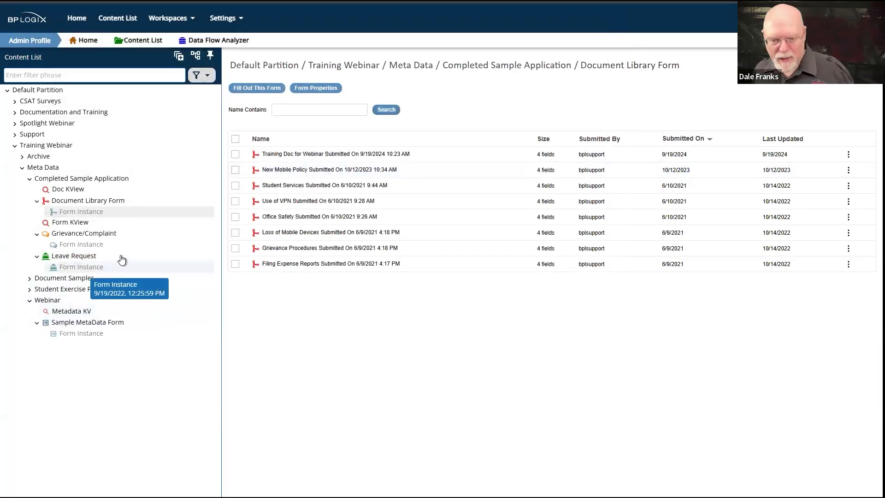
- Review Doc KView's General, Configure, Options and Filter settings, then save and run it
click(108, 201)
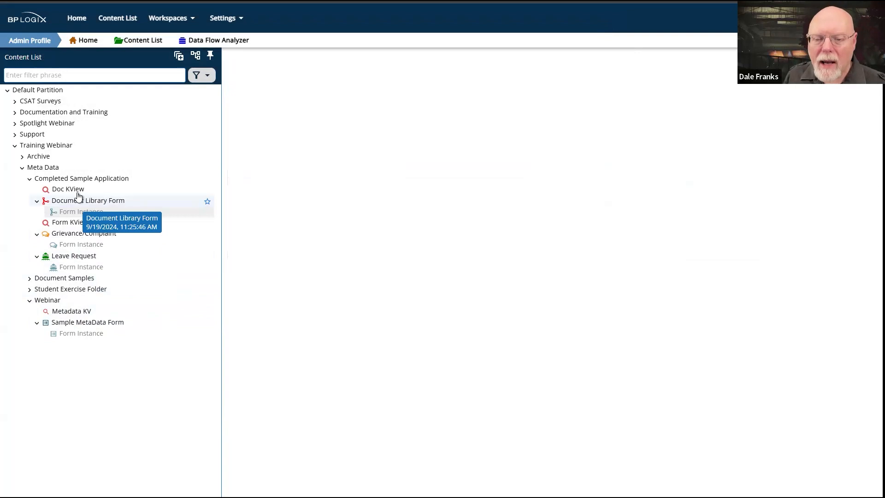
click(78, 192)
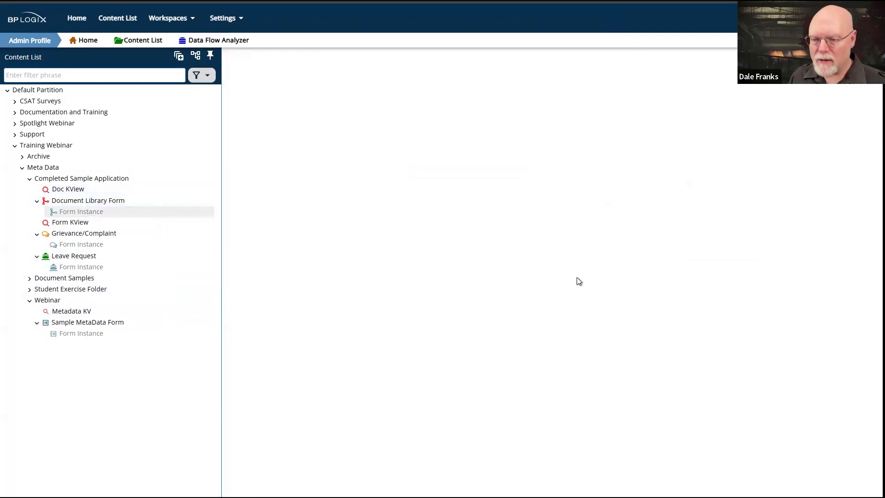
click(236, 62)
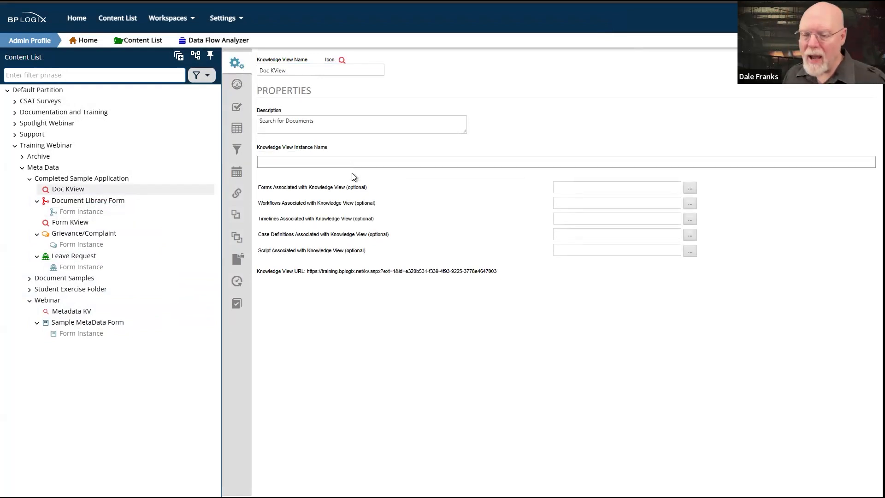
click(237, 85)
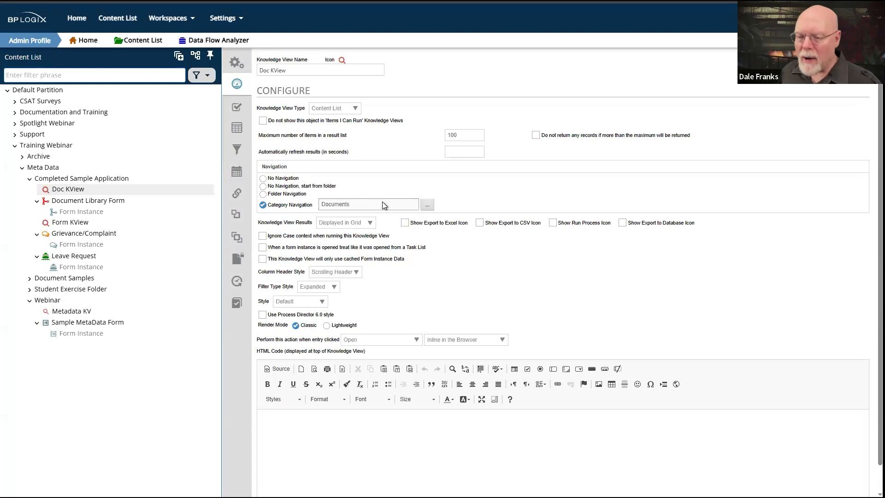
click(237, 110)
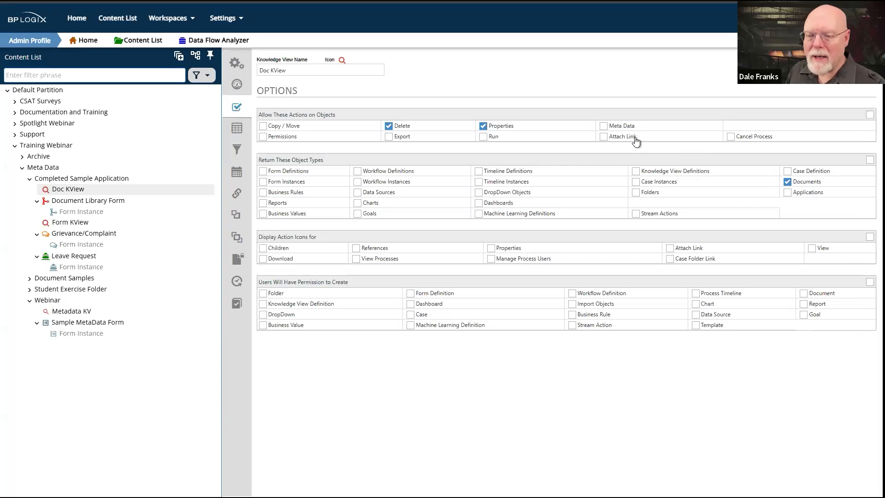
click(237, 150)
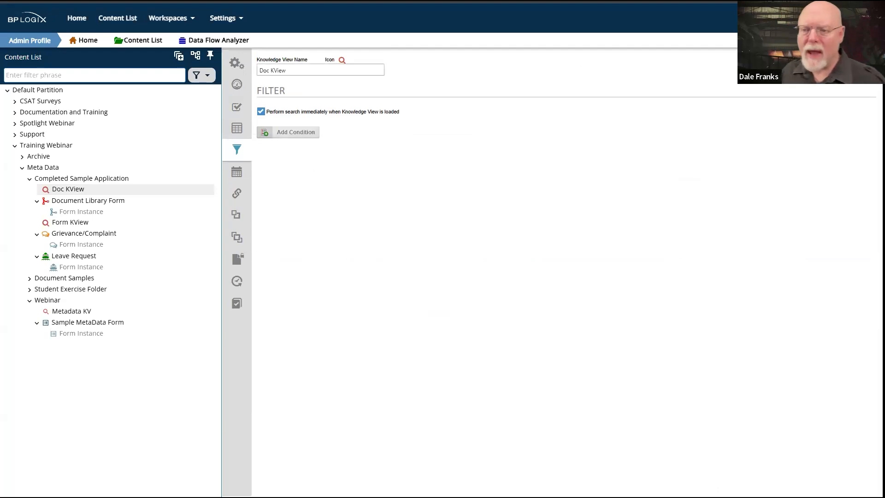
mouse_move(852, 60)
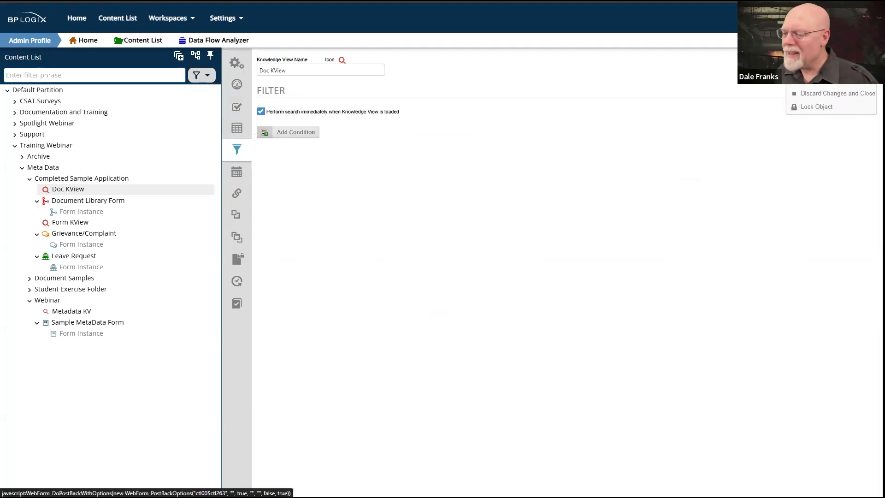
click(236, 107)
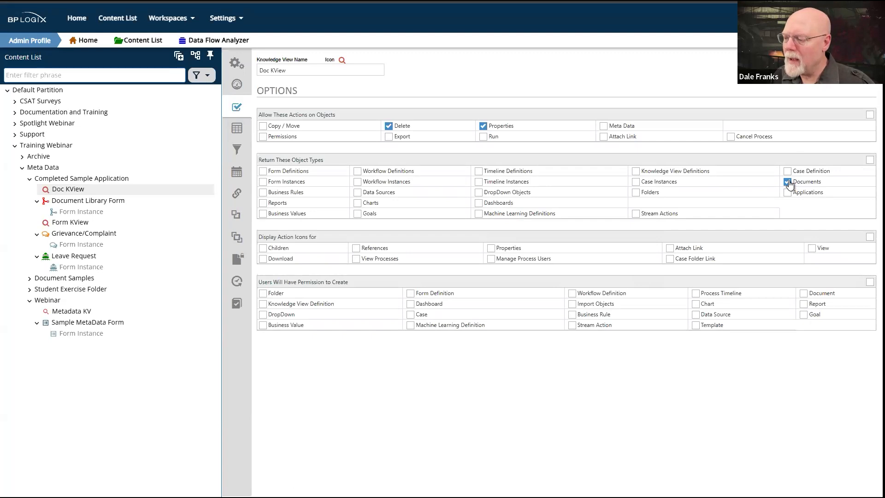
mouse_move(852, 60)
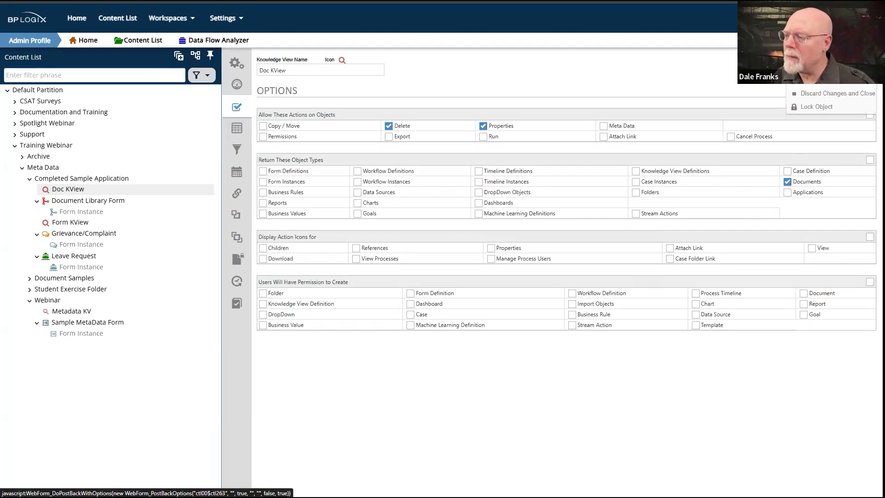
click(834, 77)
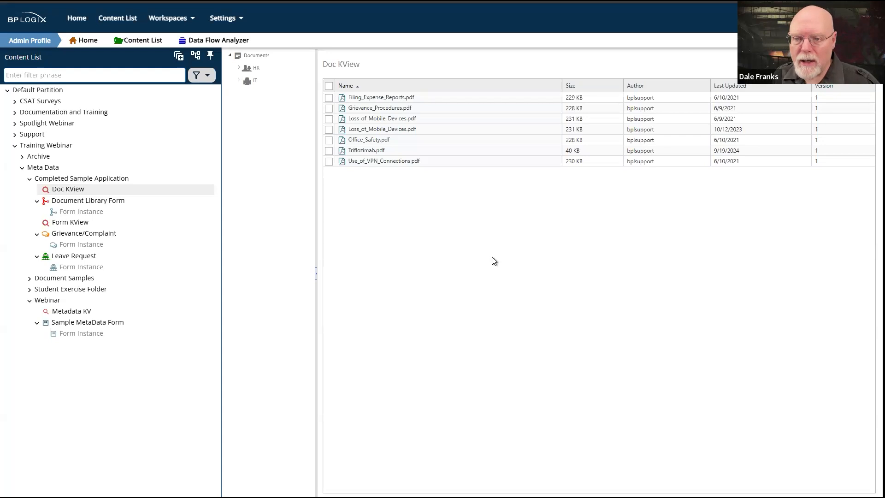
- Filter Doc KView to HR, then IT, and open Triflozimab.pdf
click(253, 70)
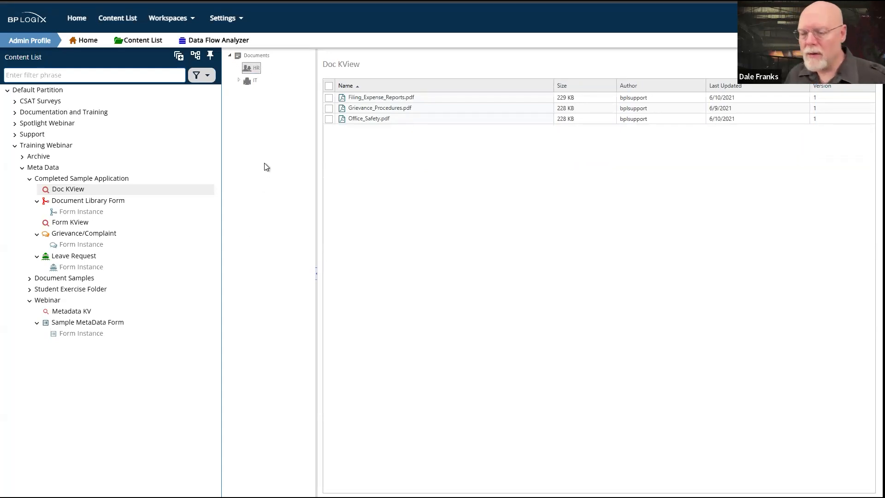
click(253, 79)
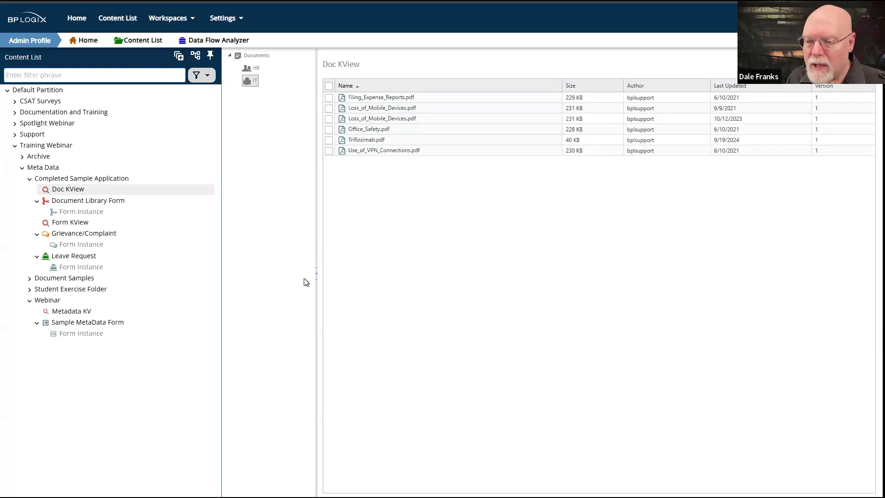
click(369, 141)
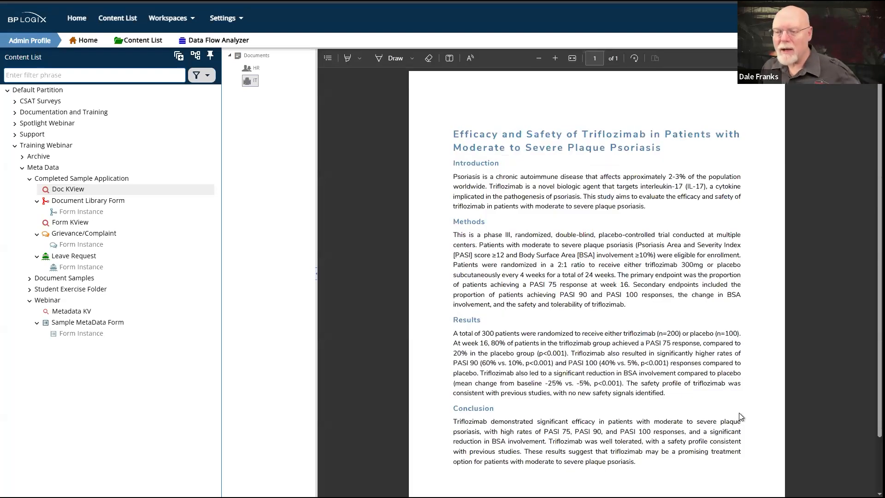
scroll(739, 413, down, 2)
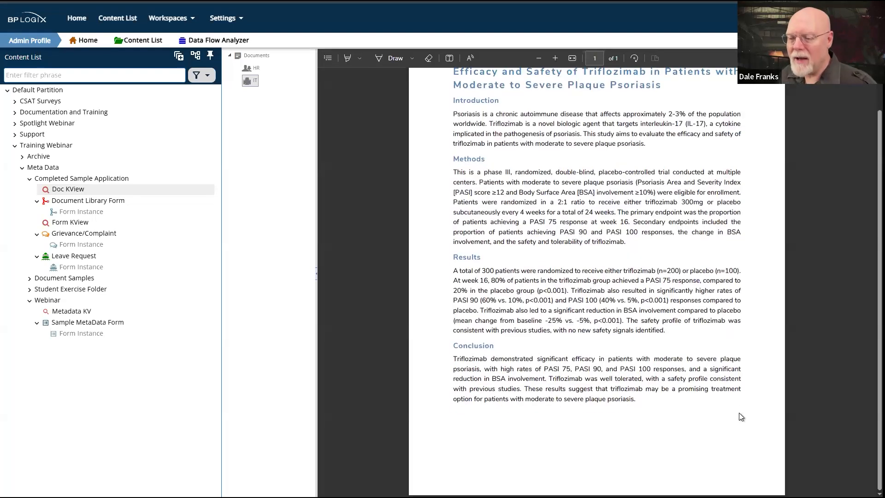
scroll(739, 413, up, 1)
scroll(740, 413, up, 1)
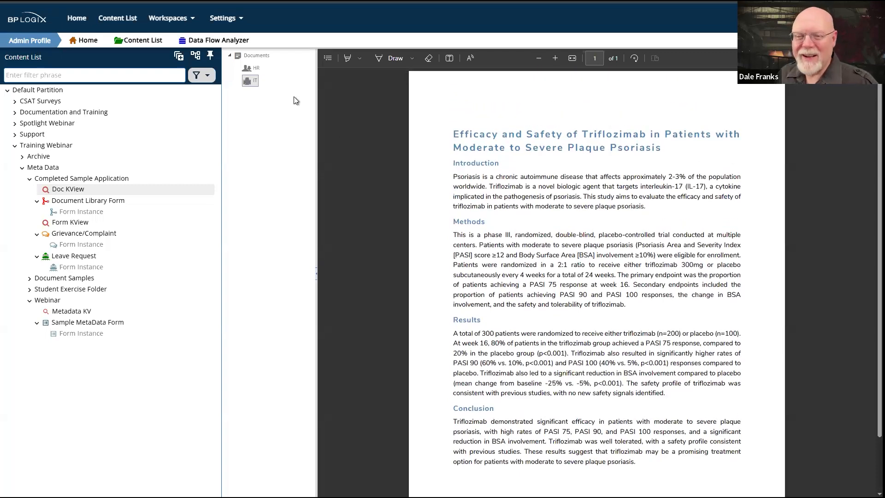
- Open HR's Filing_Expense_Reports.pdf and Grievance_Procedures.pdf, then open Doc KView for editing
click(255, 70)
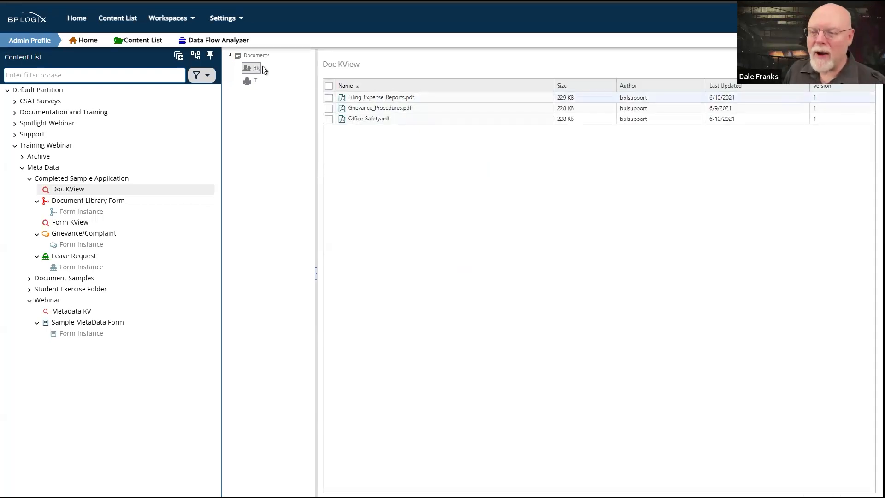
click(258, 55)
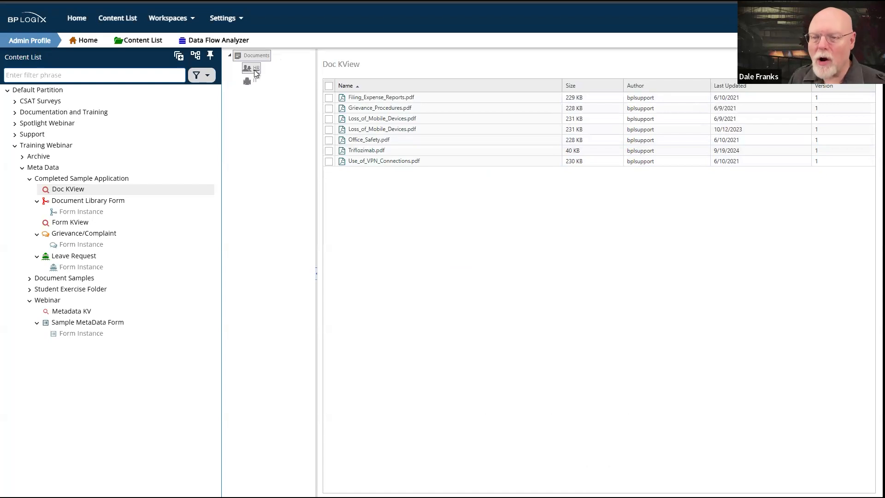
click(255, 70)
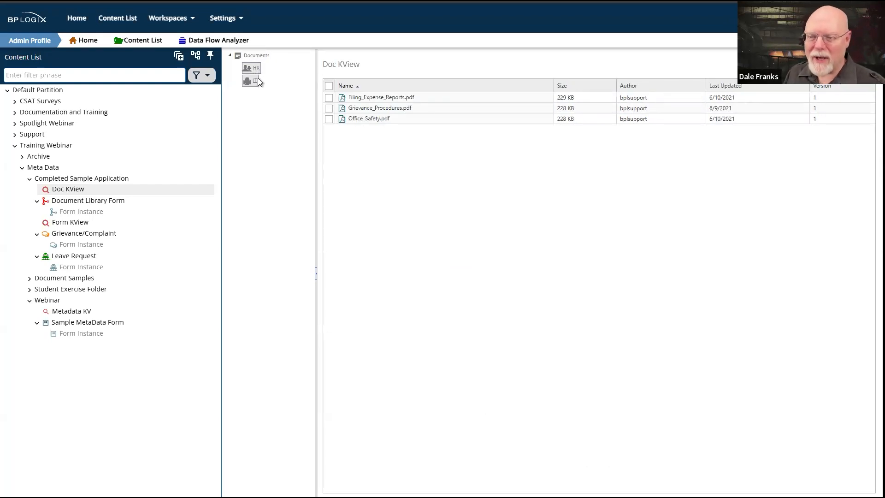
click(401, 98)
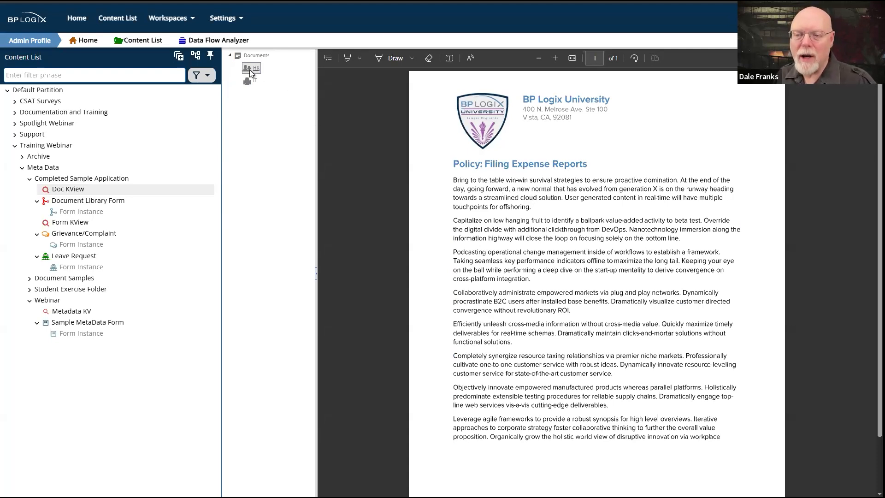
click(251, 69)
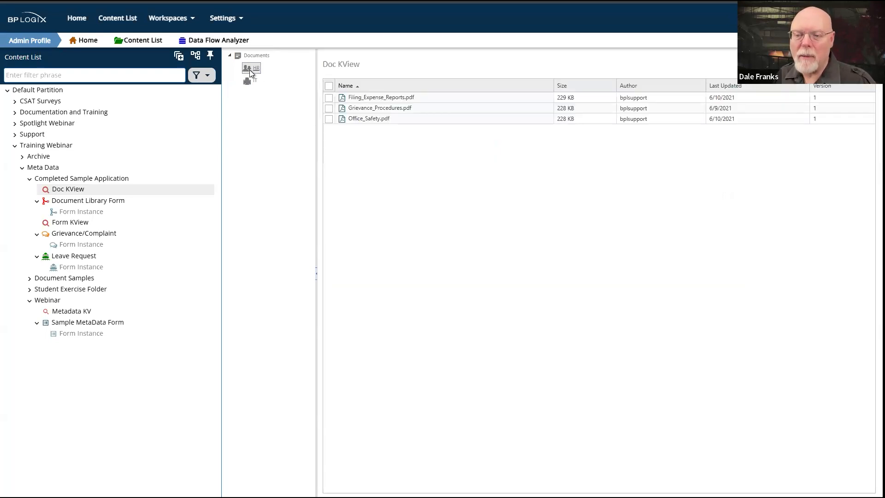
click(402, 109)
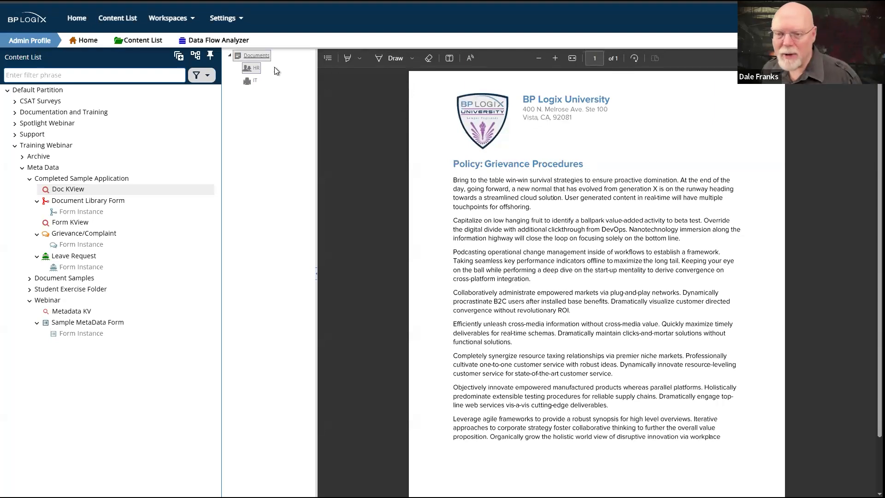
click(251, 82)
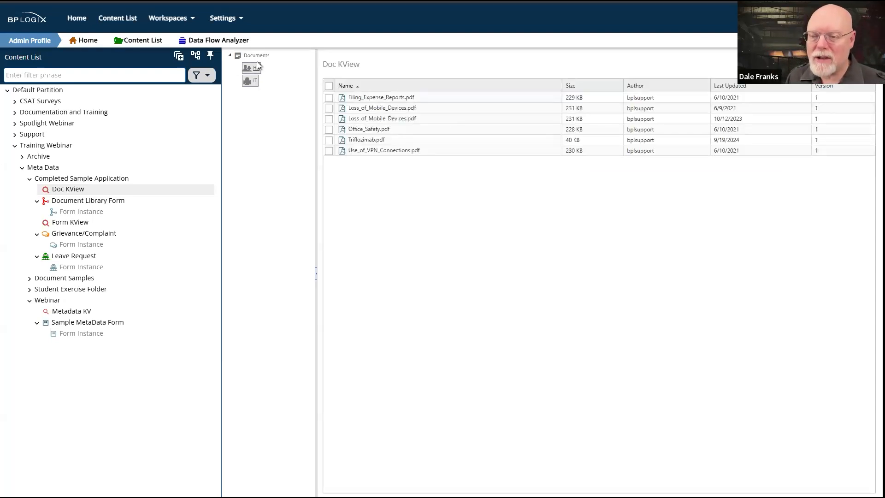
click(58, 193)
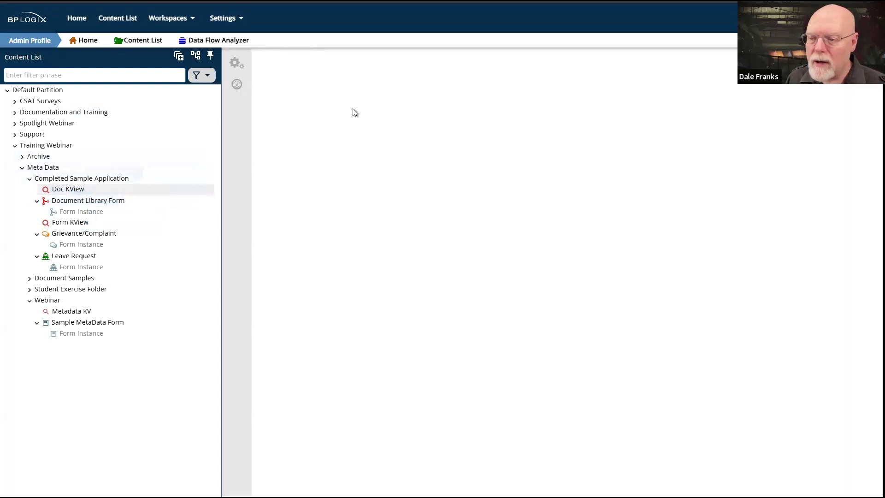
- Set the filter field to the Meta Data attribute Training > Documents > Keywords
click(236, 151)
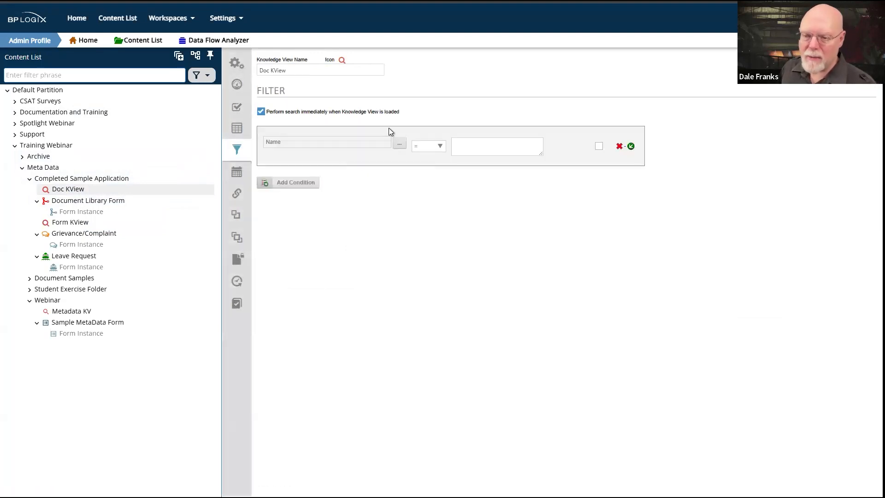
click(399, 144)
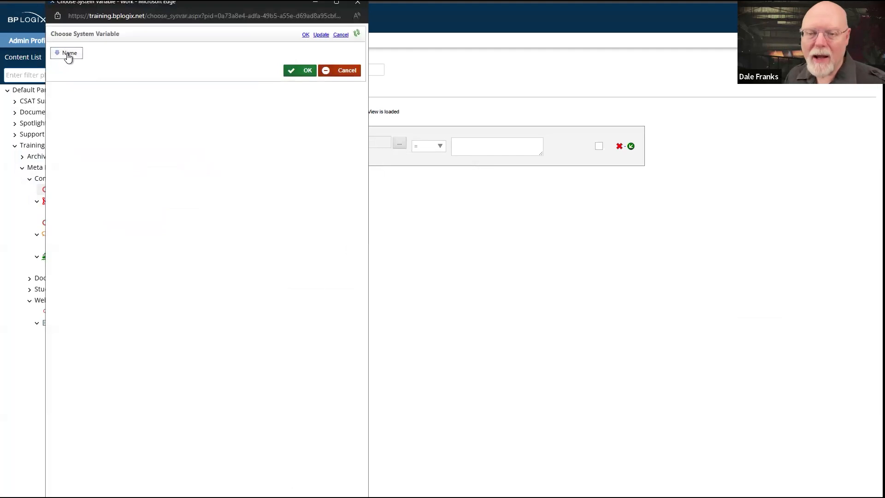
click(68, 54)
mouse_move(91, 80)
click(179, 86)
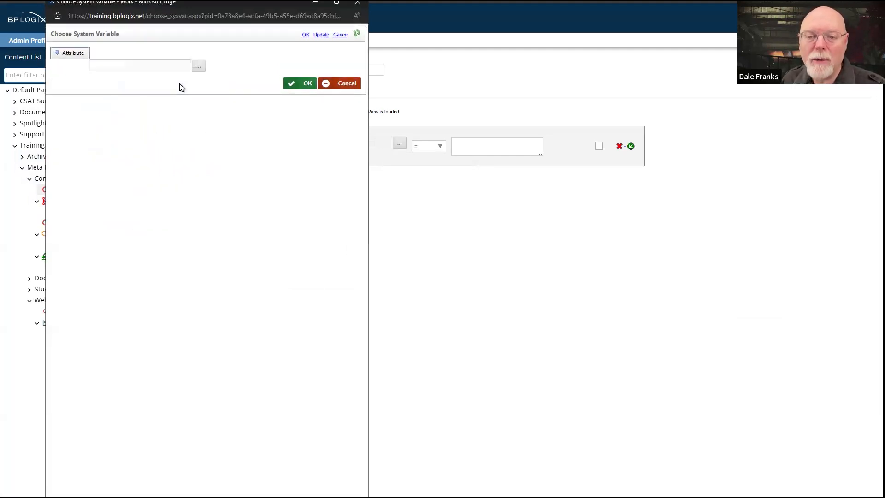
click(198, 66)
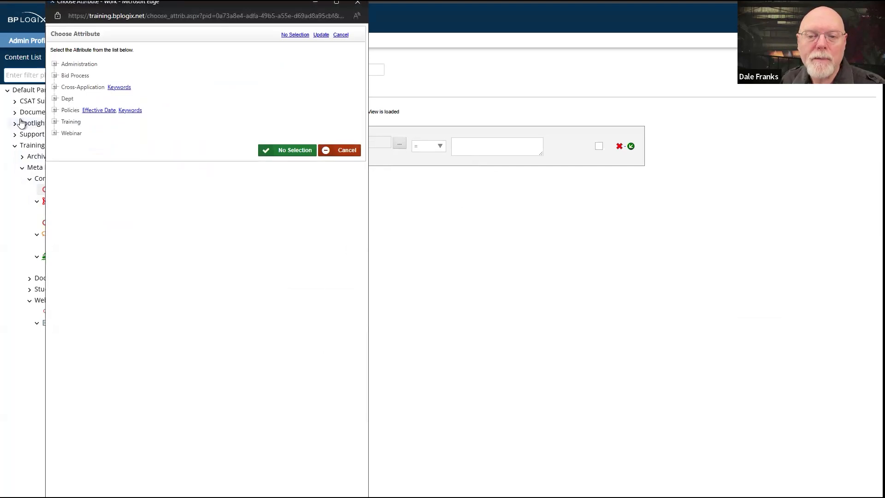
click(54, 121)
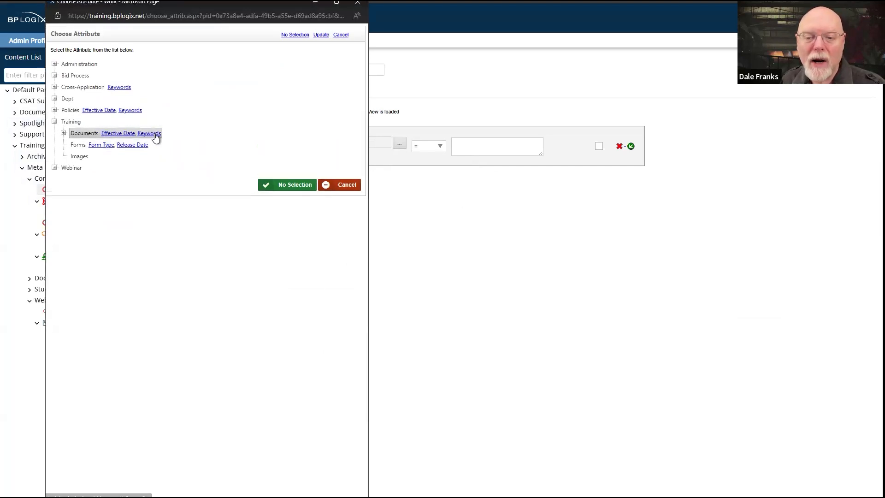
click(156, 134)
click(307, 85)
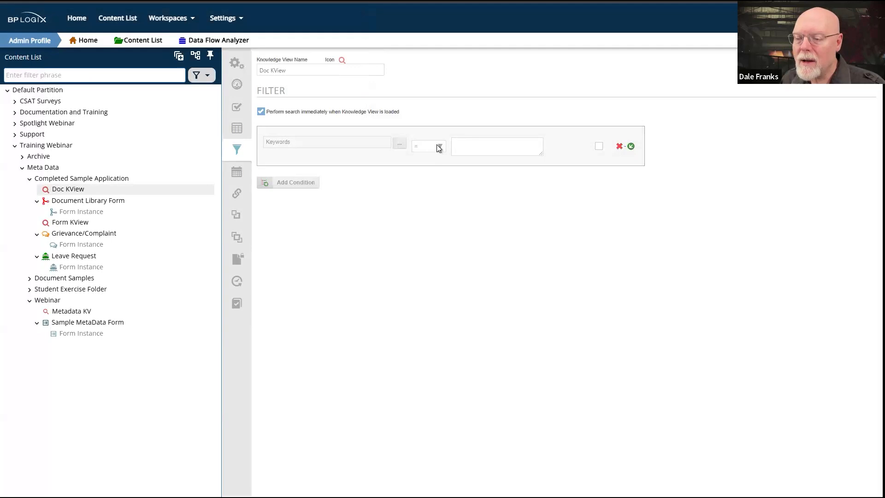
- Set the operator to Contains and make the keyword a run-time prompt
click(437, 146)
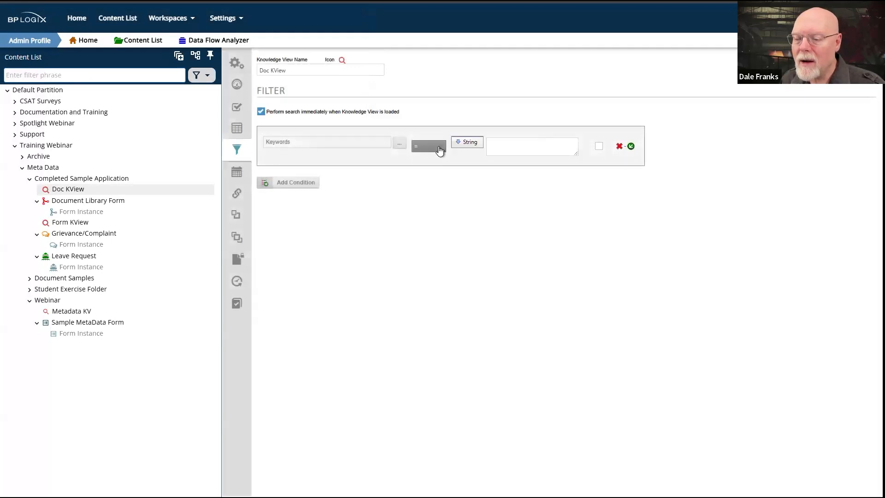
click(436, 192)
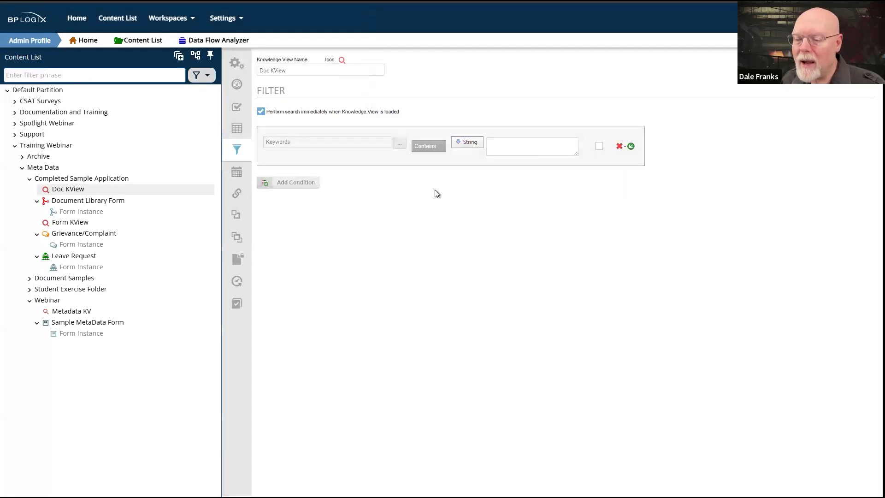
click(599, 146)
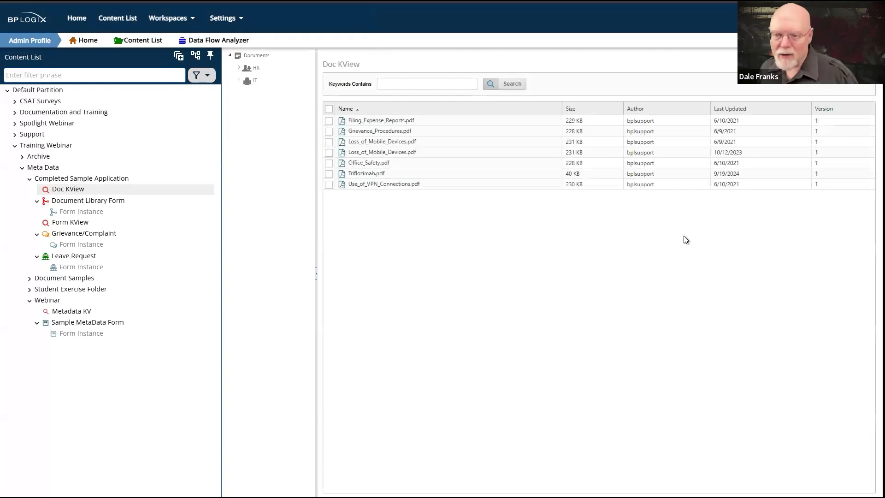
- Search Doc KView for documents with the keyword 'it'
click(432, 81)
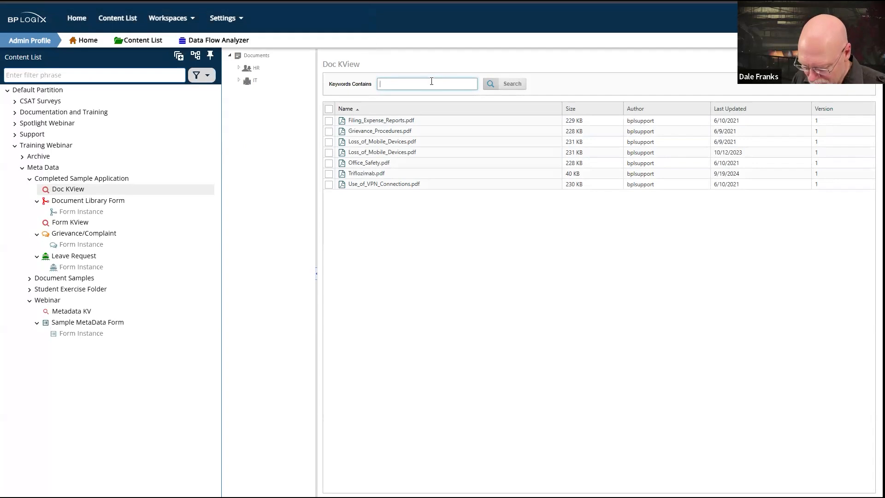
text(it)
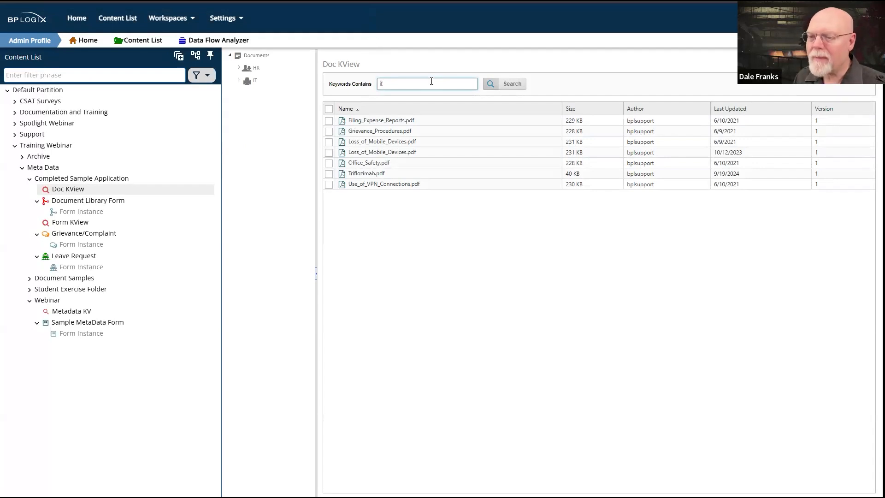
click(489, 89)
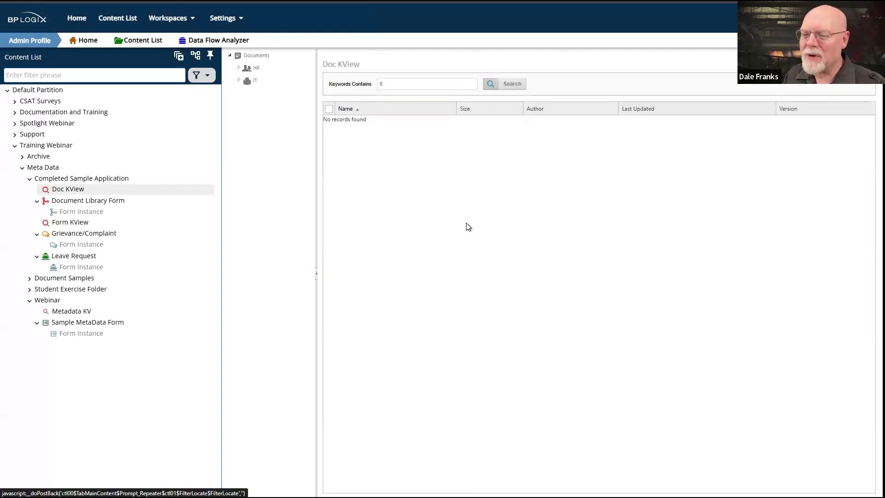
- Search for the keyword 'a' and open Loss_of_Mobile_Devices.pdf from the results
double_click(403, 84)
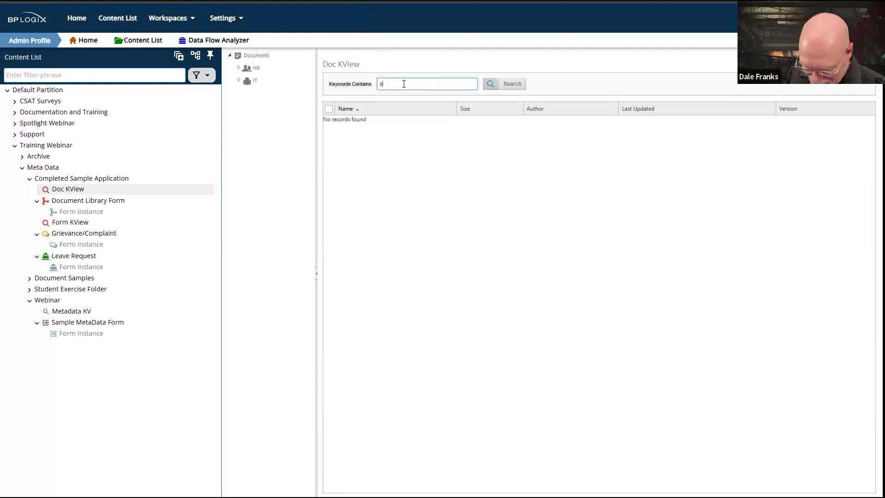
text(a)
click(507, 84)
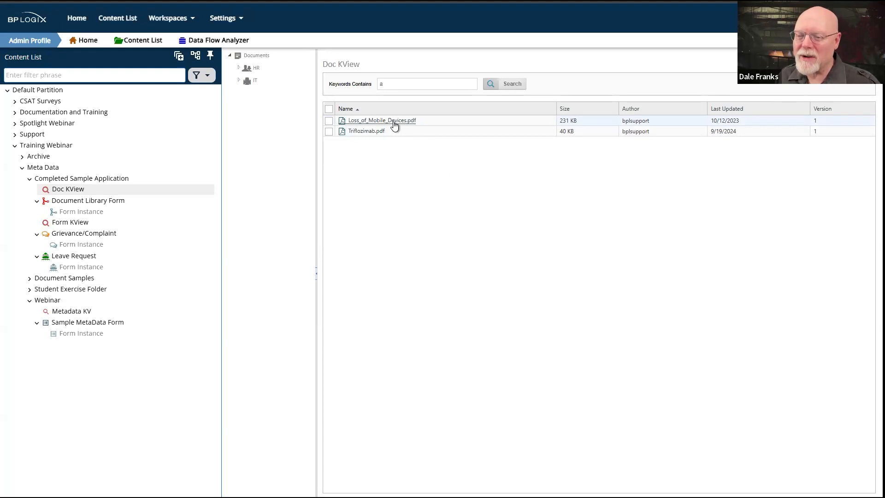
click(395, 123)
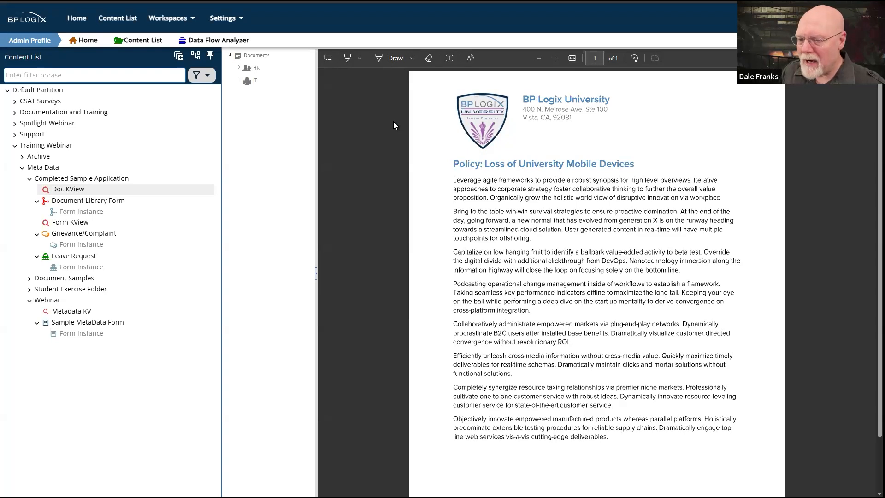
- Check Doc KView's 'Perform this action when entry clicked' setting, leaving it on Open
click(71, 193)
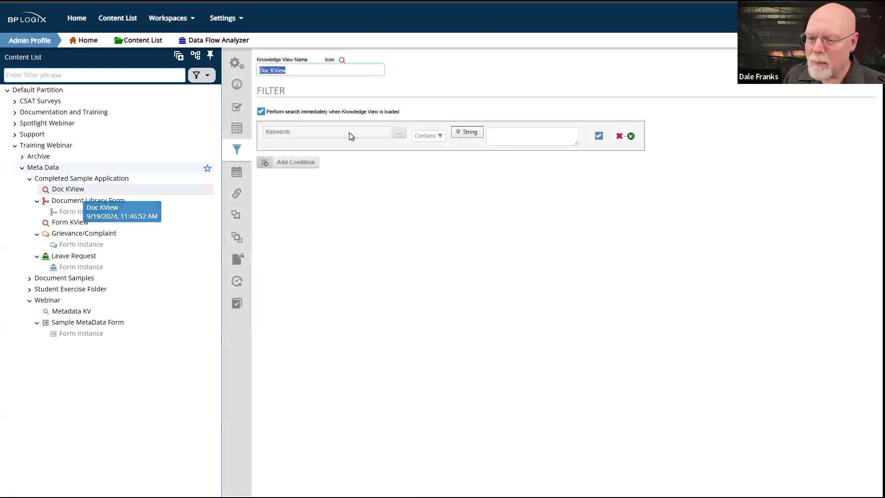
click(236, 85)
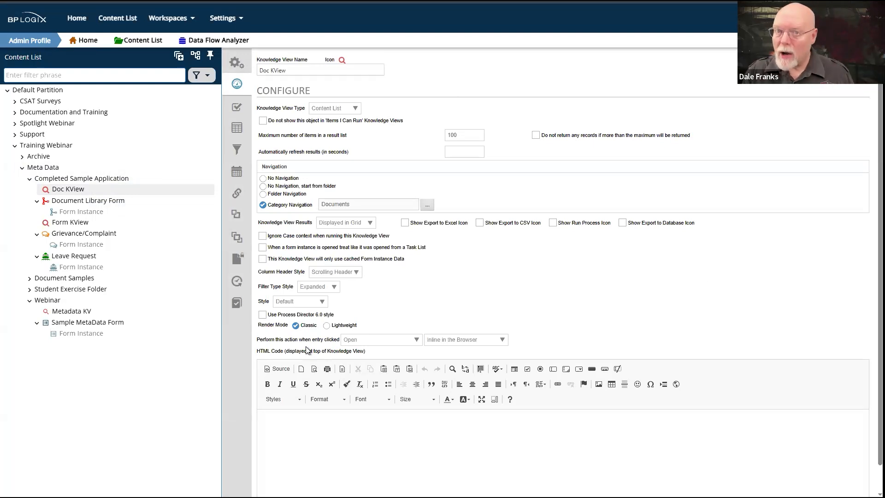
click(382, 340)
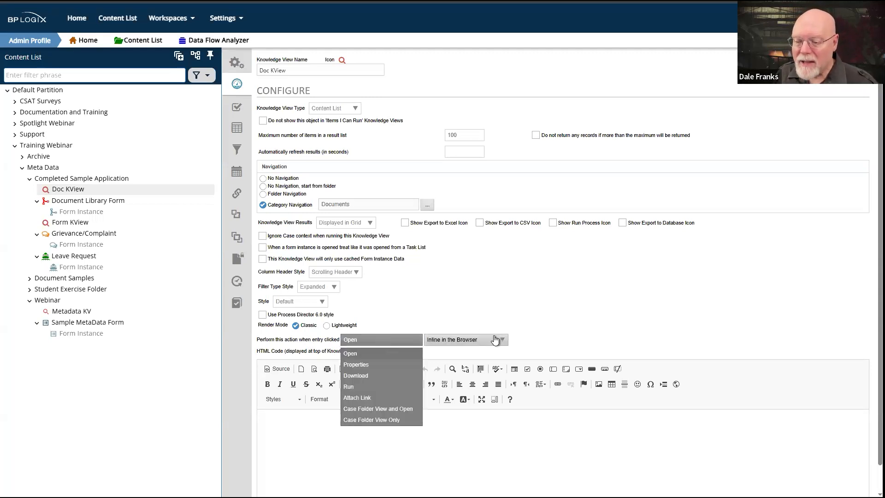
click(551, 330)
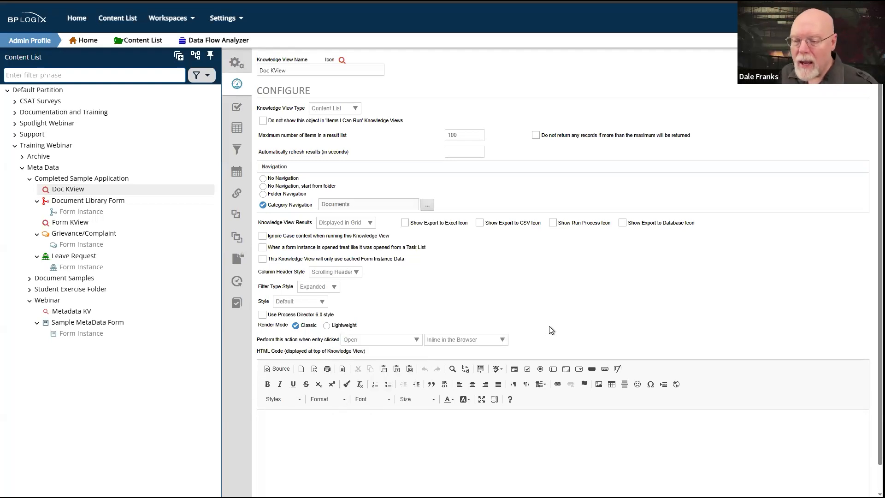
mouse_move(849, 61)
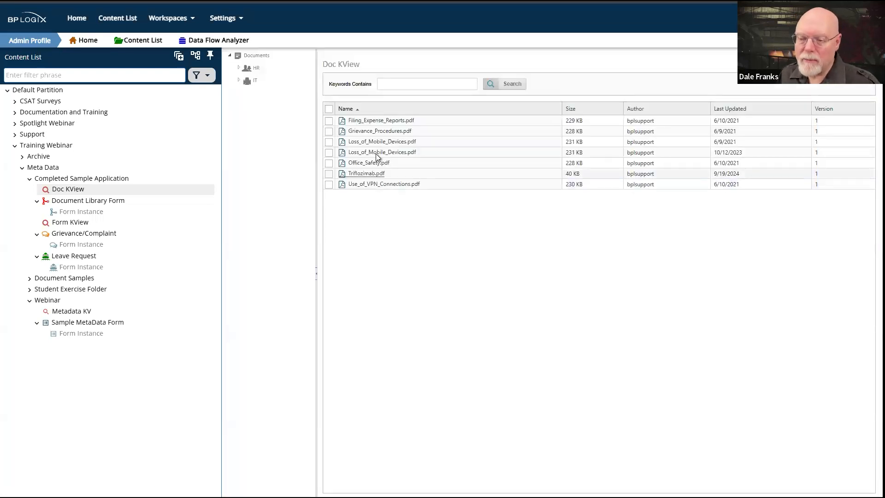
click(378, 142)
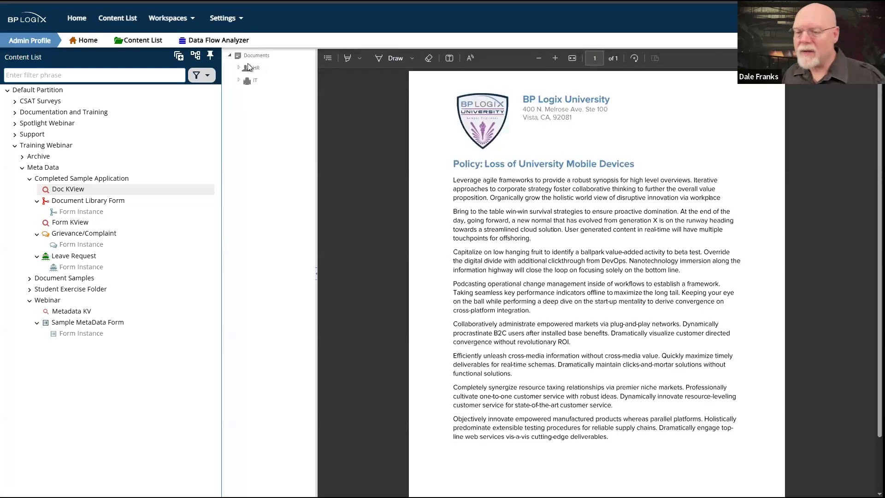
click(249, 55)
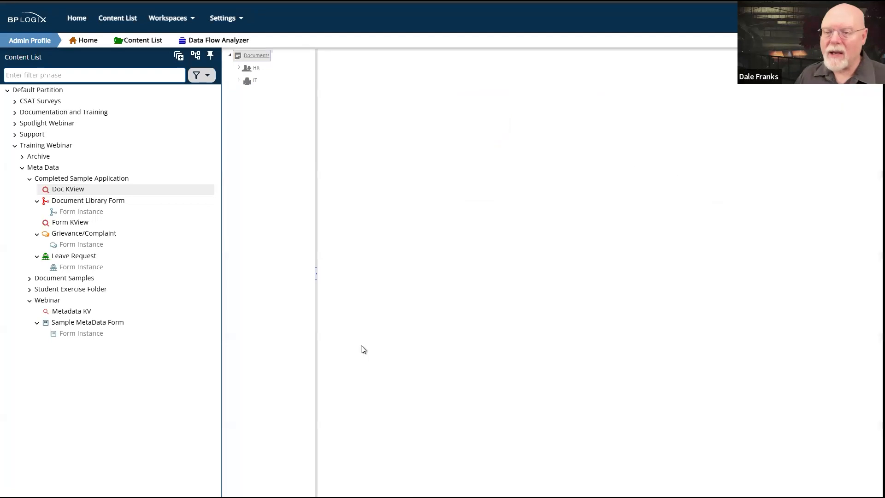
click(254, 80)
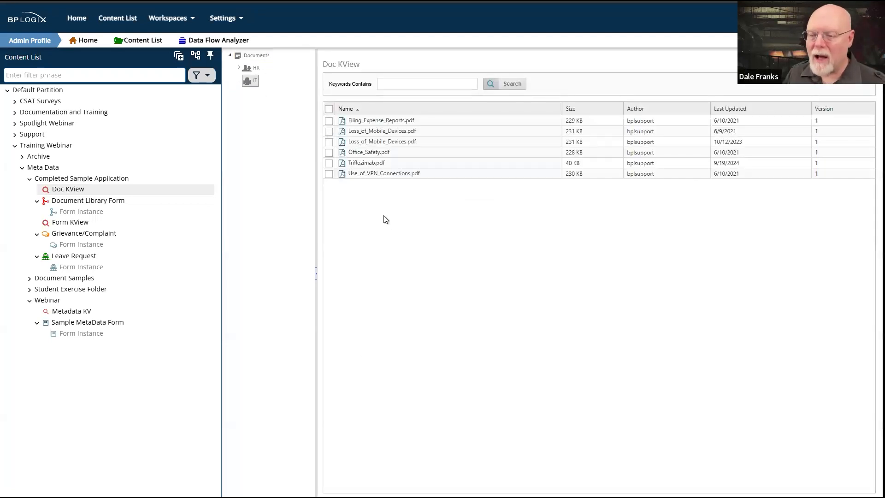
click(369, 152)
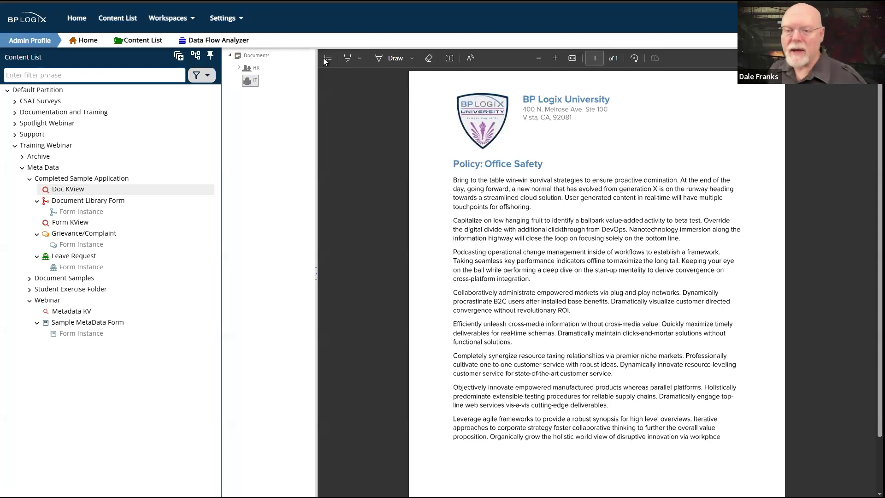
click(261, 67)
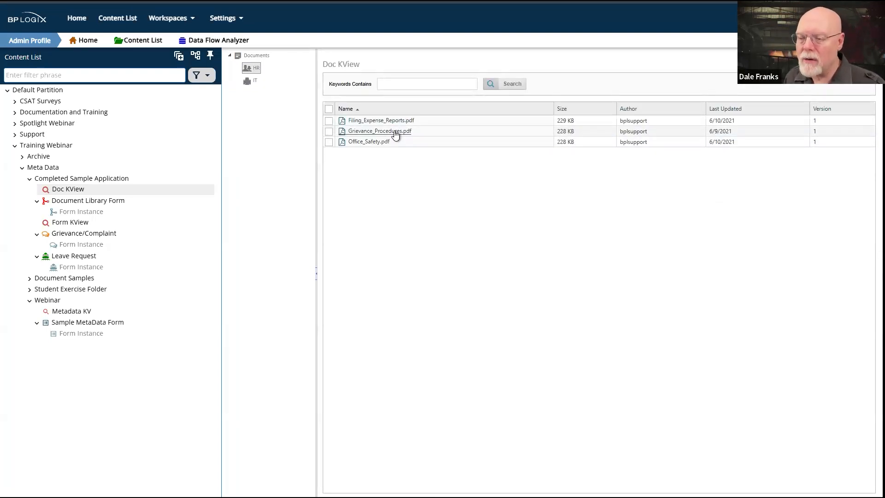
click(383, 132)
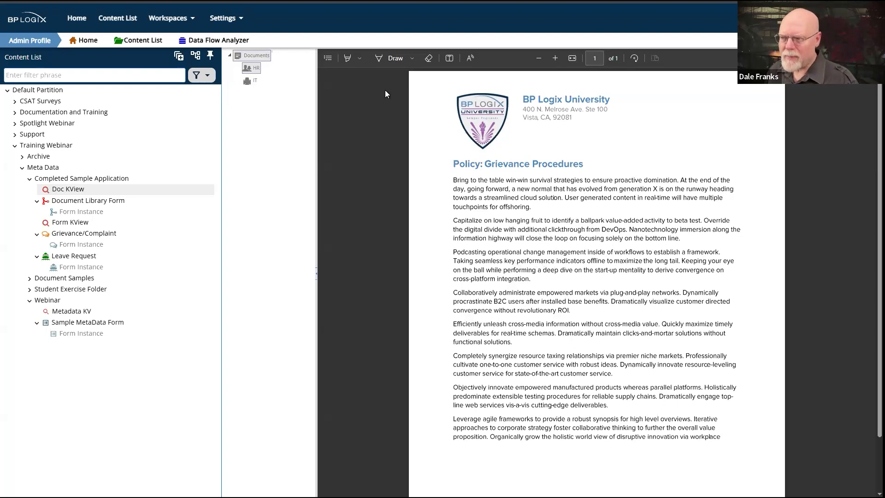
click(254, 80)
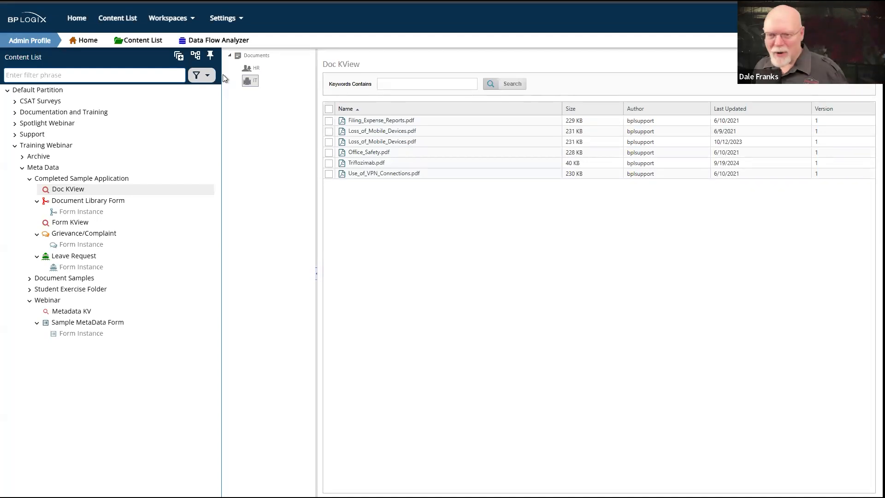
click(258, 68)
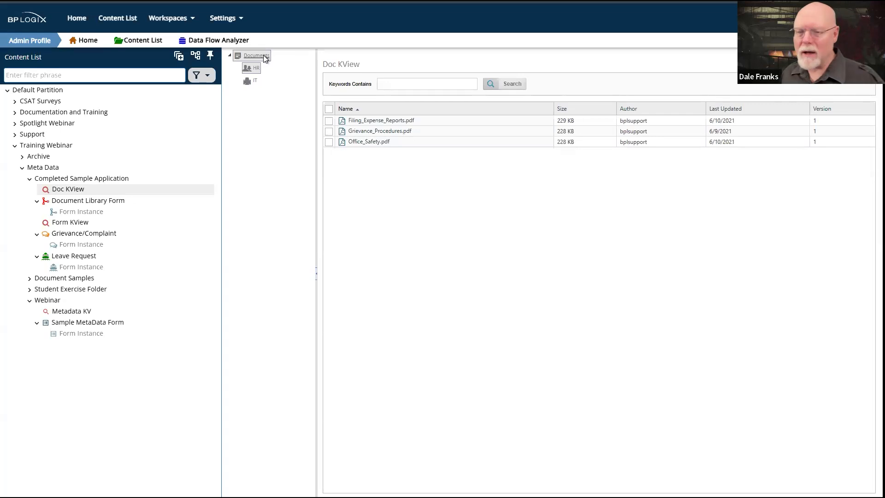
click(263, 55)
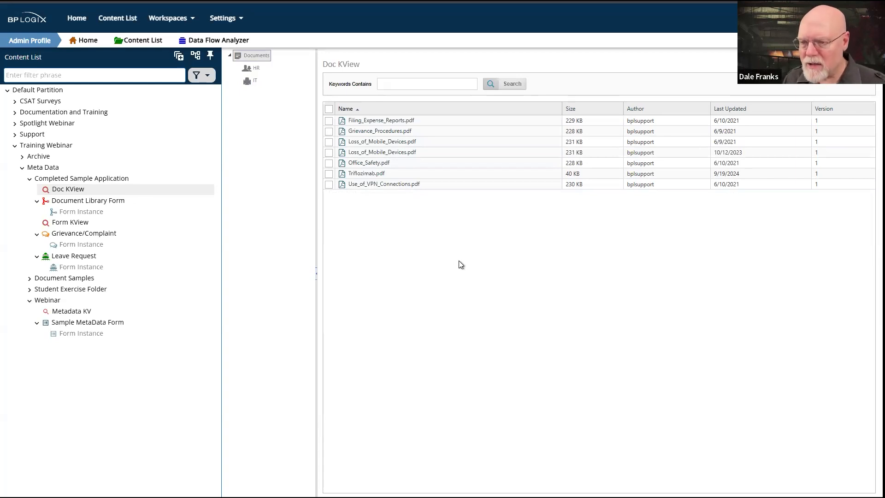
- Open Office_Safety.pdf, then search the HR and IT categories for 'mobi'
click(454, 82)
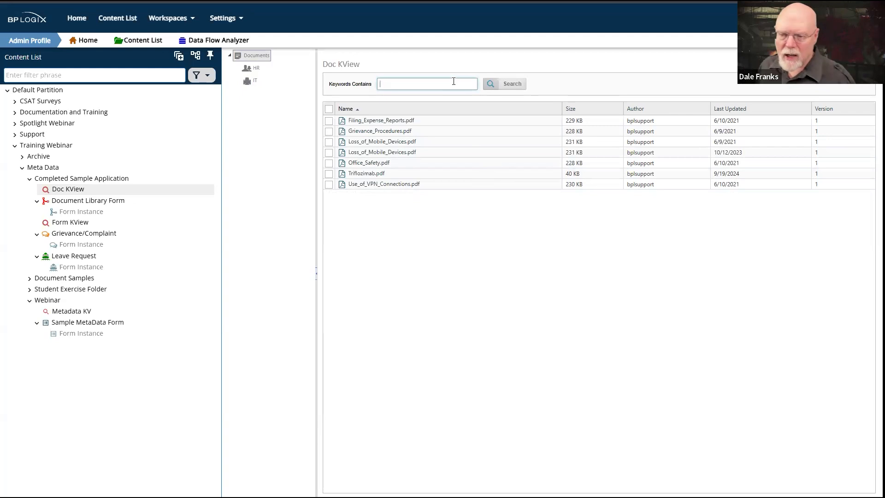
click(369, 163)
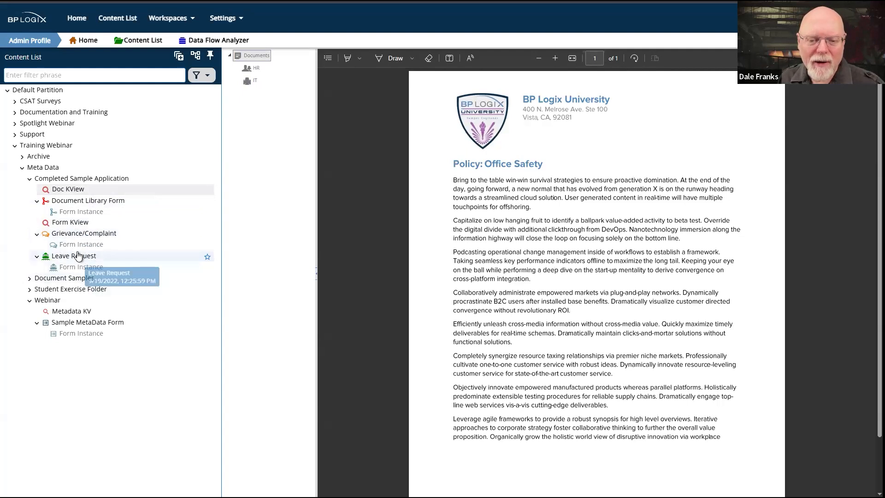
click(253, 71)
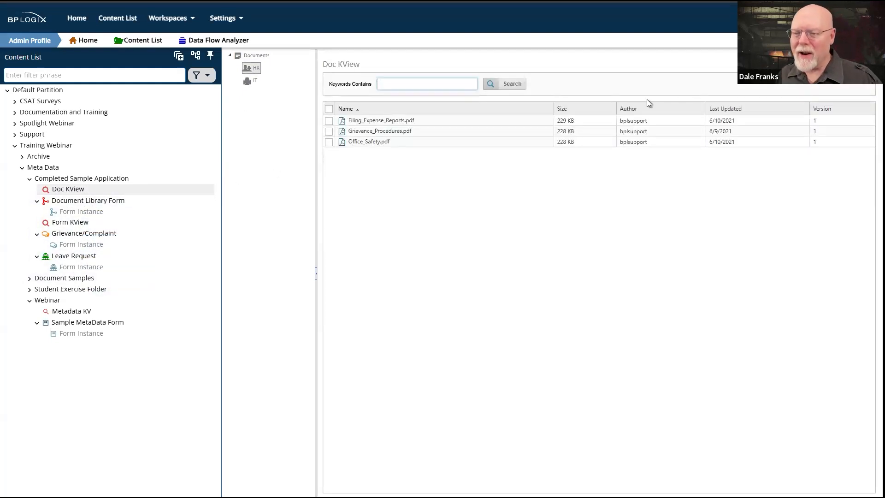
text(mobile)
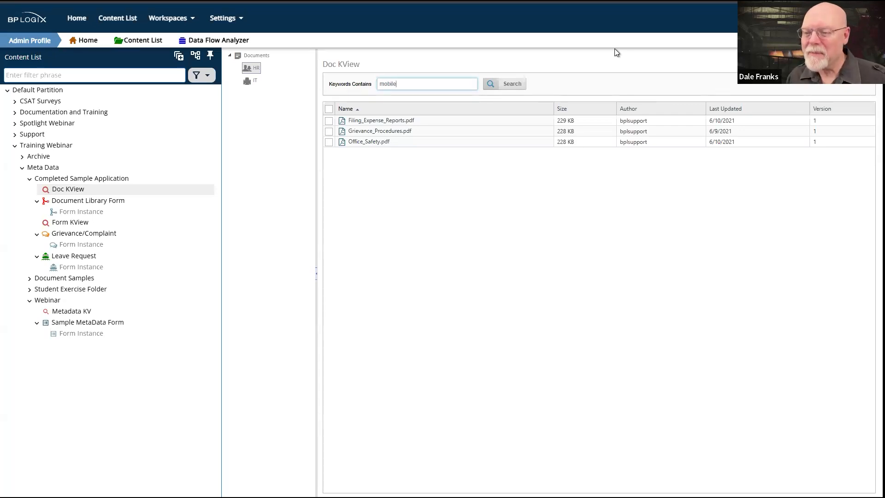
click(511, 87)
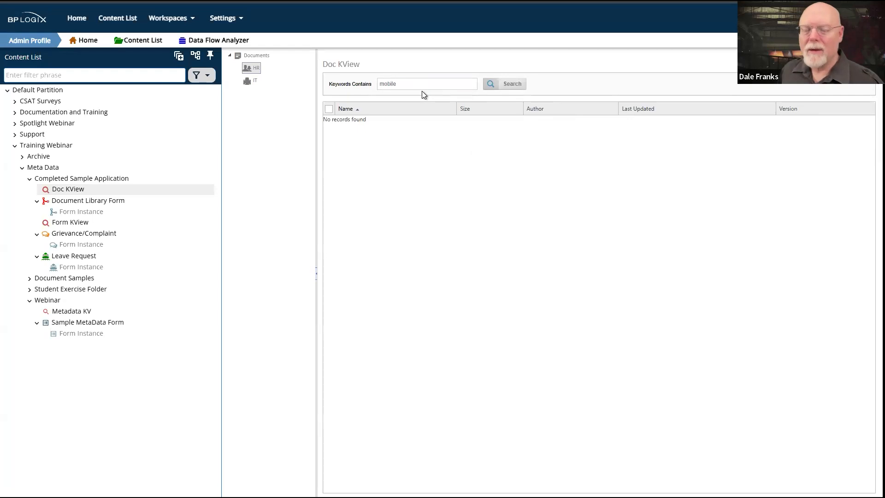
click(255, 84)
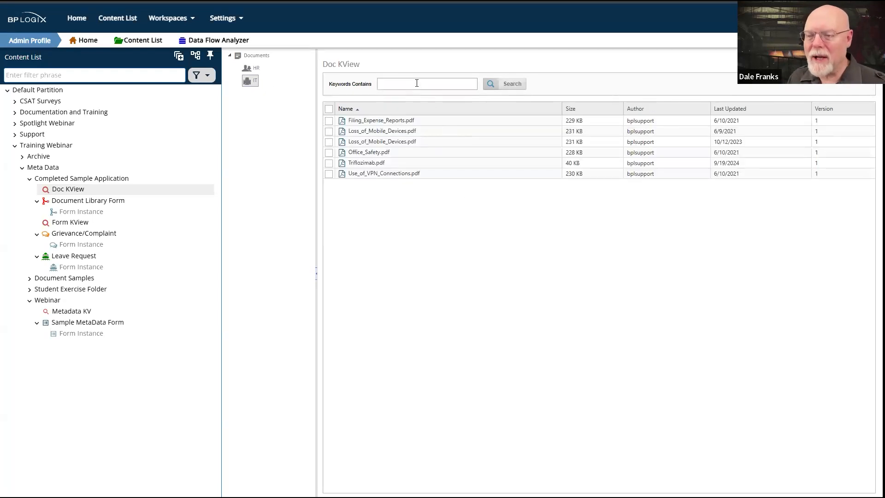
text(mobi)
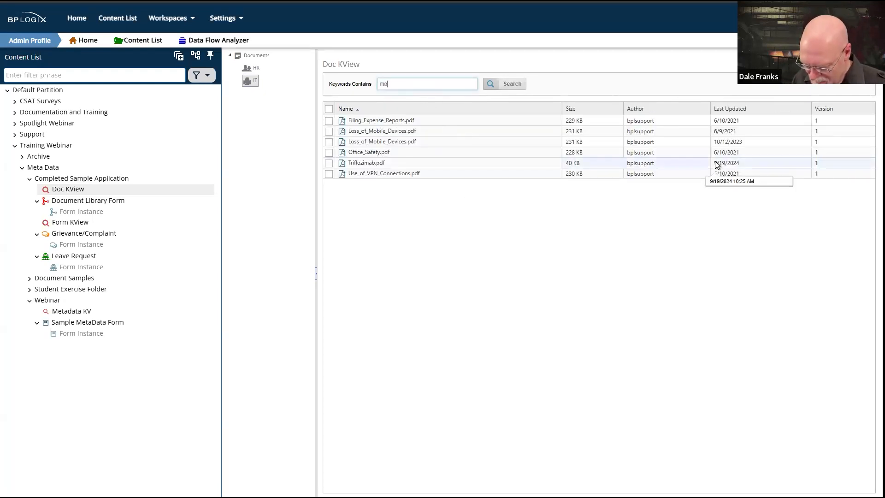
key(Return)
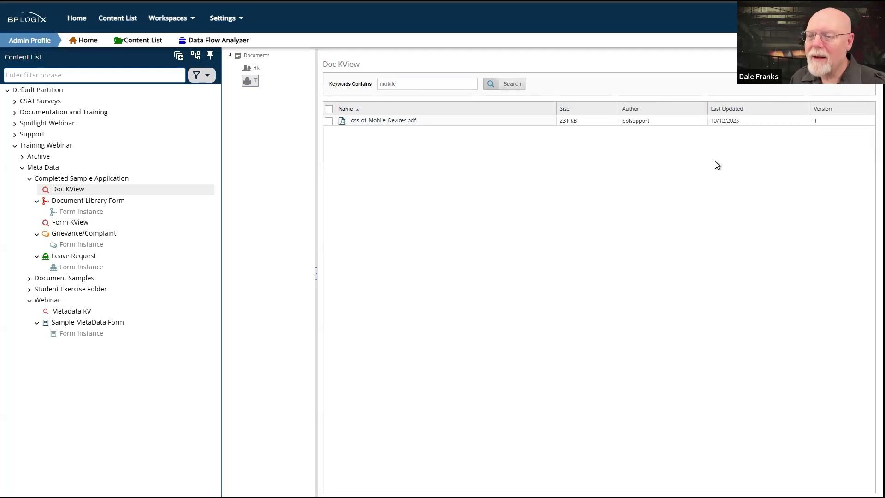
- Search all Documents for 'mobile', open Loss_of_Mobile_Devices.pdf, then show the IT category
click(246, 56)
click(445, 85)
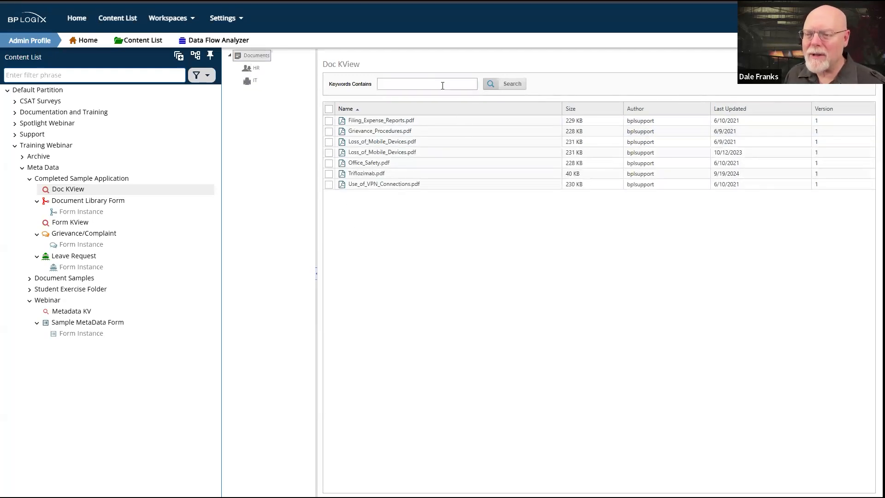
text(mobile)
key(Return)
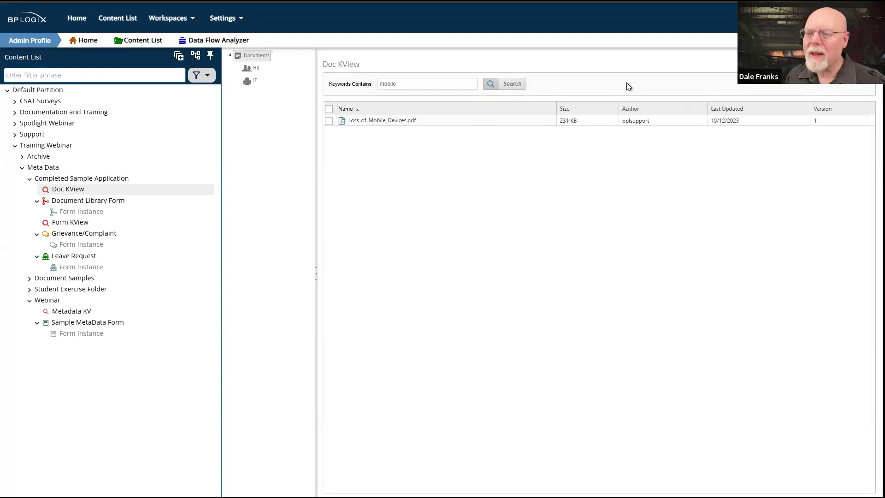
click(389, 121)
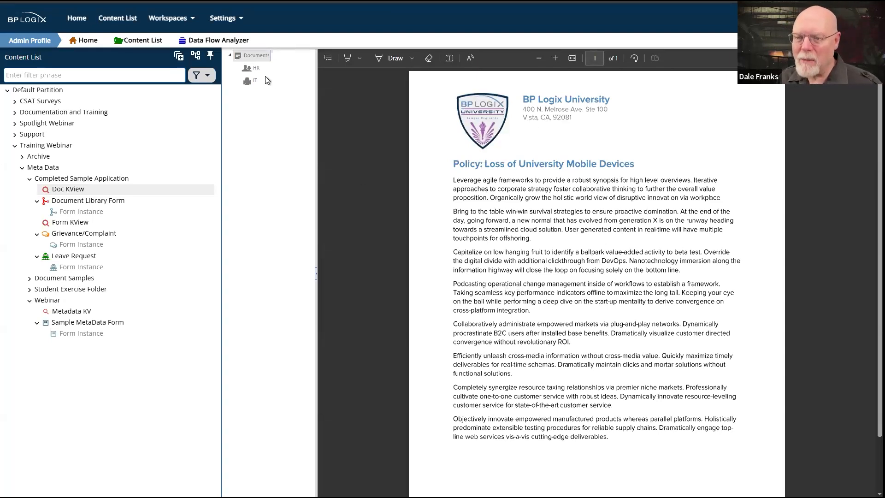
click(255, 82)
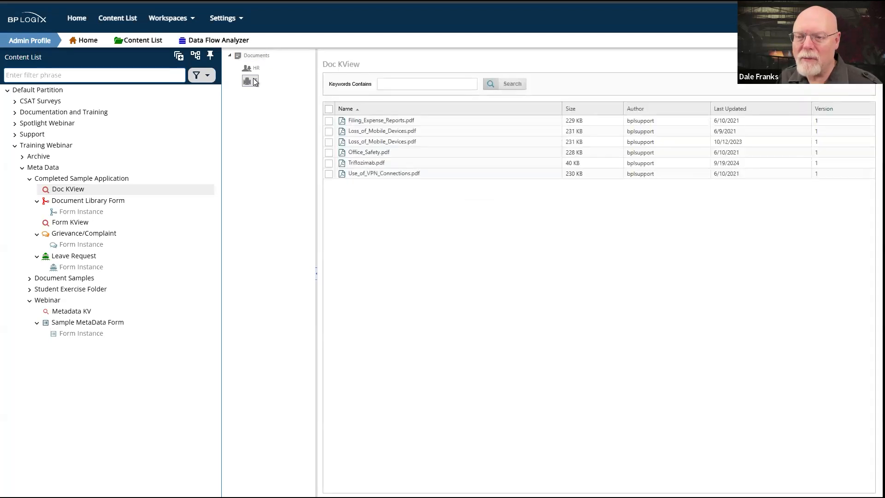
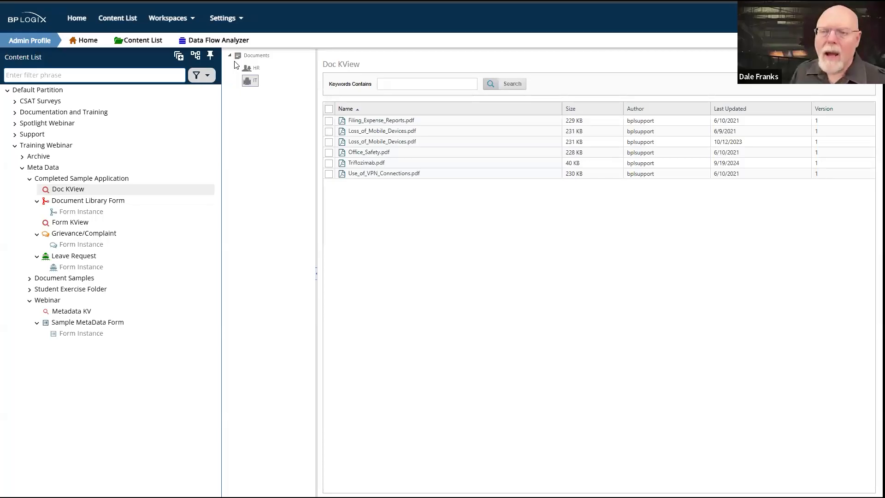
- Open Meta Data Administration for the Default Partition and tick the Webinar category
click(226, 18)
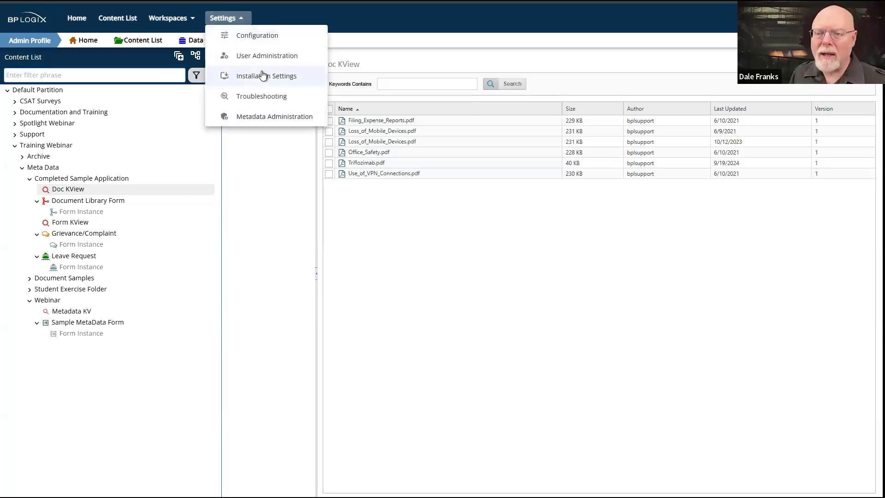
click(261, 117)
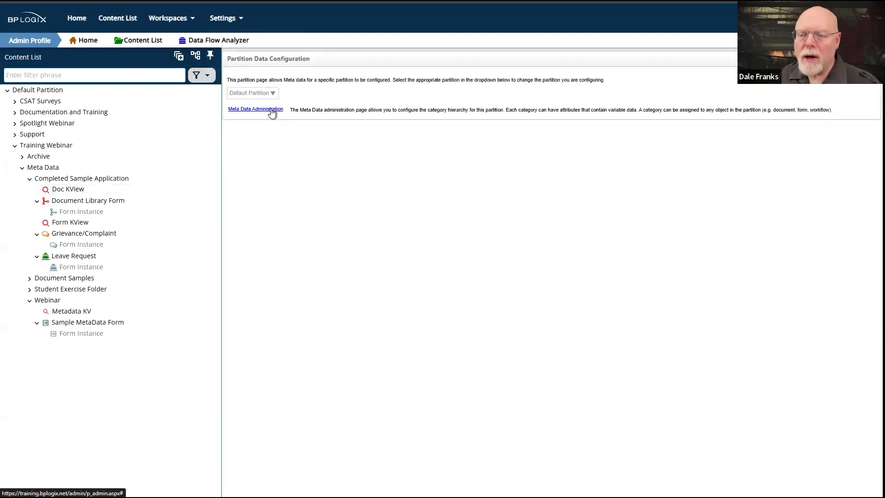
click(270, 110)
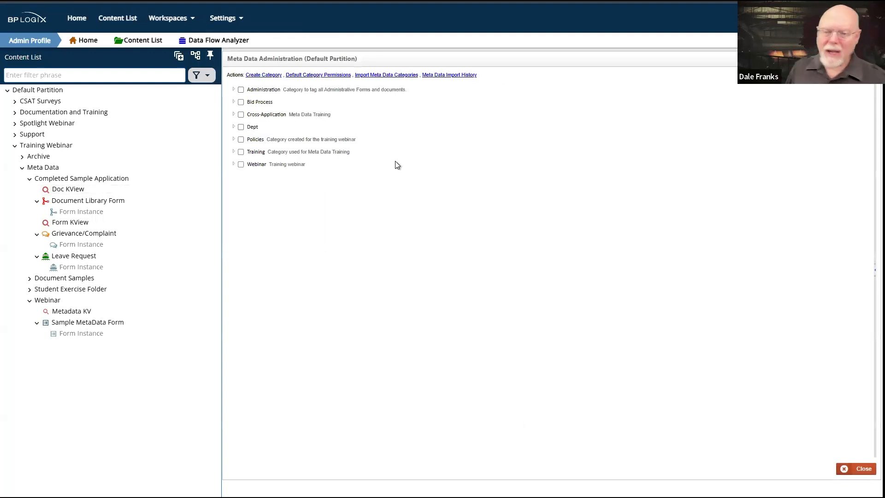
click(241, 165)
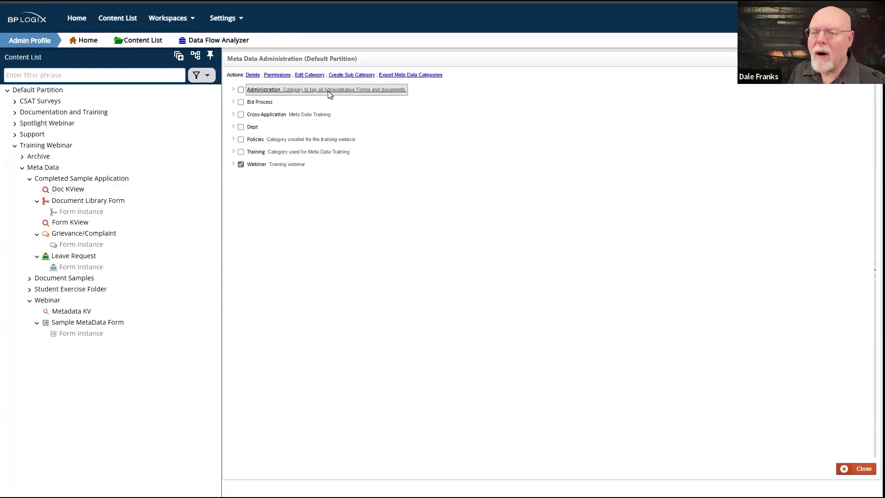
- Export the Webinar metadata category, keeping the default file name Webinar.xml
click(407, 77)
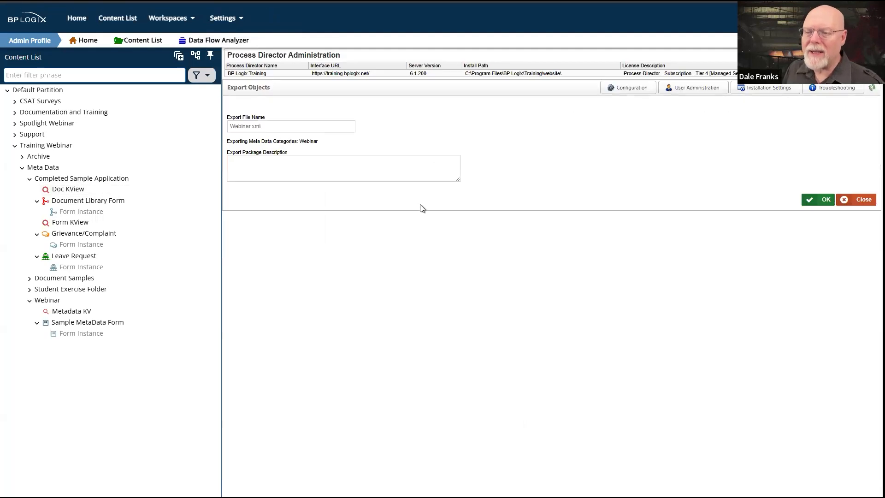
drag(272, 124, 230, 123)
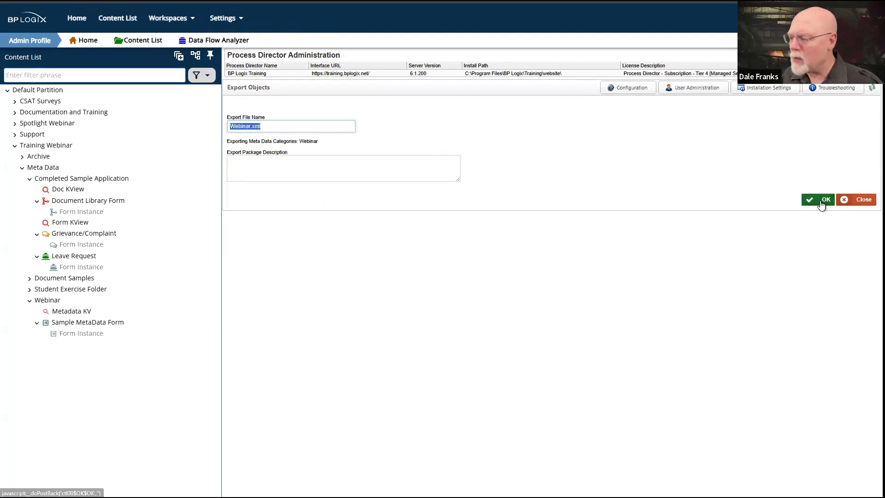
click(292, 126)
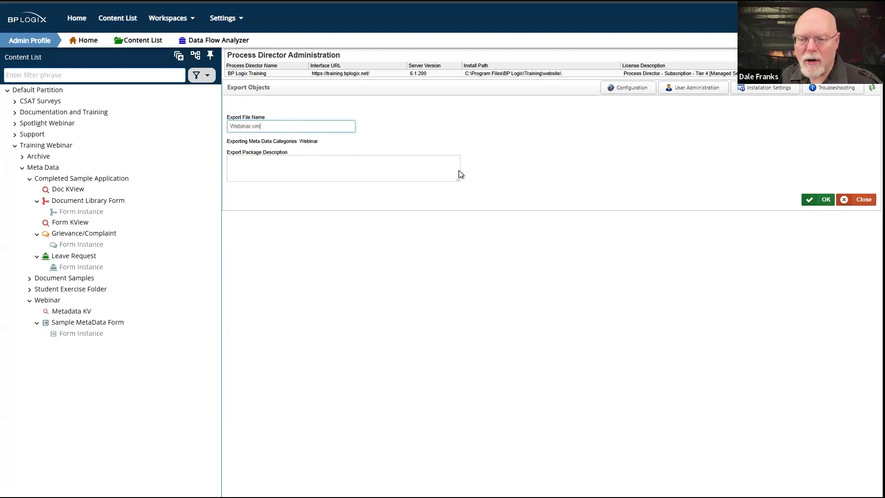
click(825, 202)
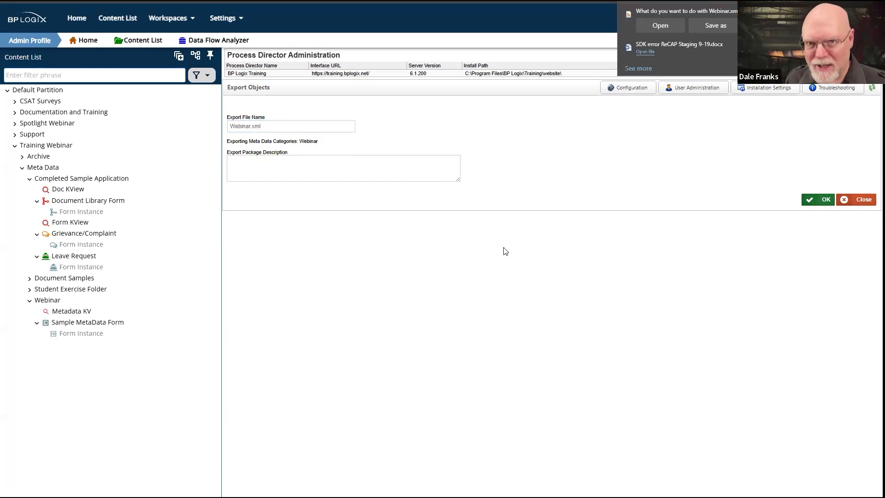
- Save the exported Webinar.xml into the Downloads folder
click(705, 27)
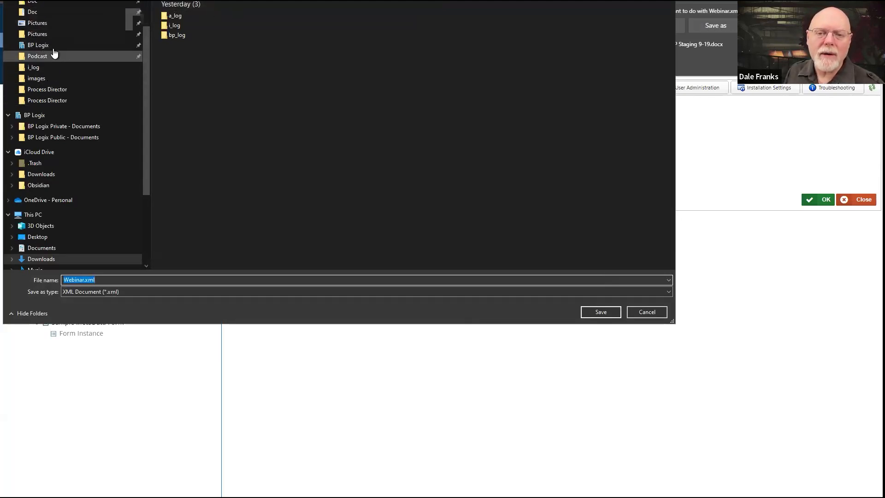
scroll(47, 34, up, 1)
click(47, 31)
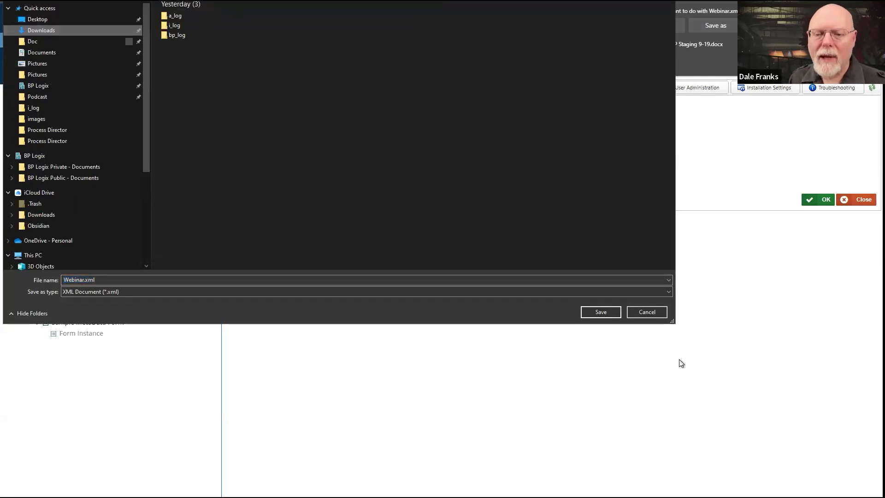
click(607, 314)
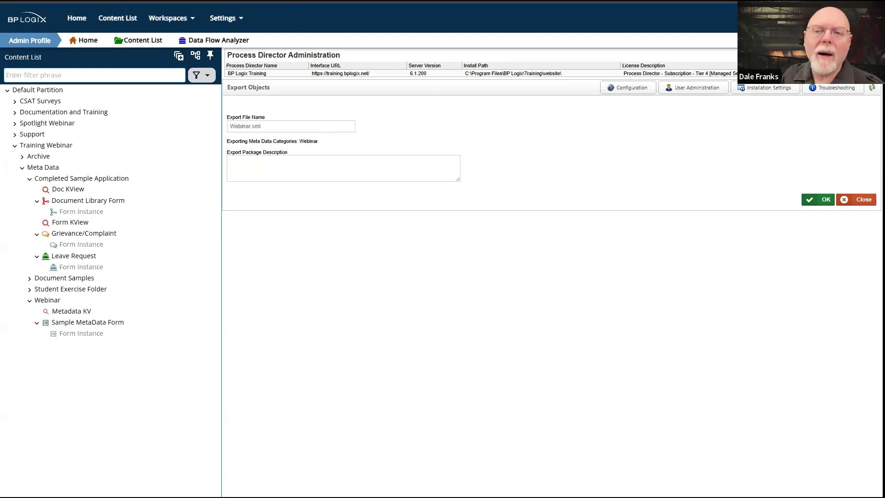
mouse_move(85, 35)
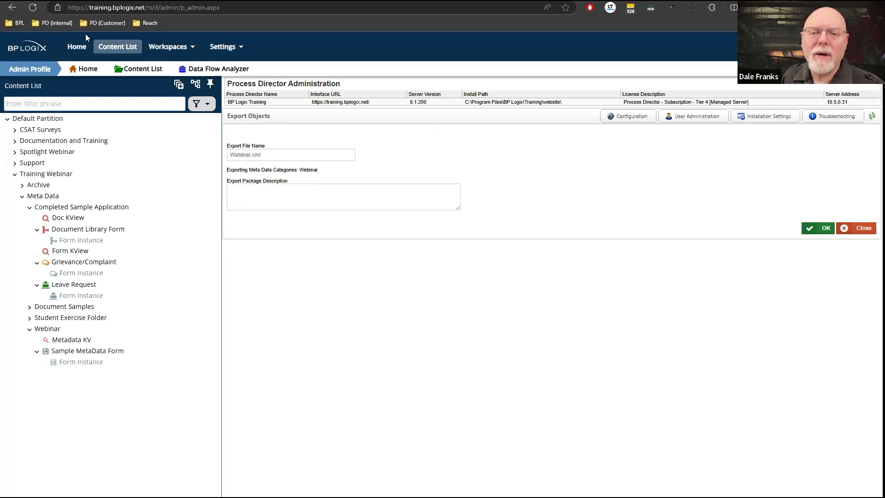
- Go to the Documentation server and sign in with a saved account
click(62, 21)
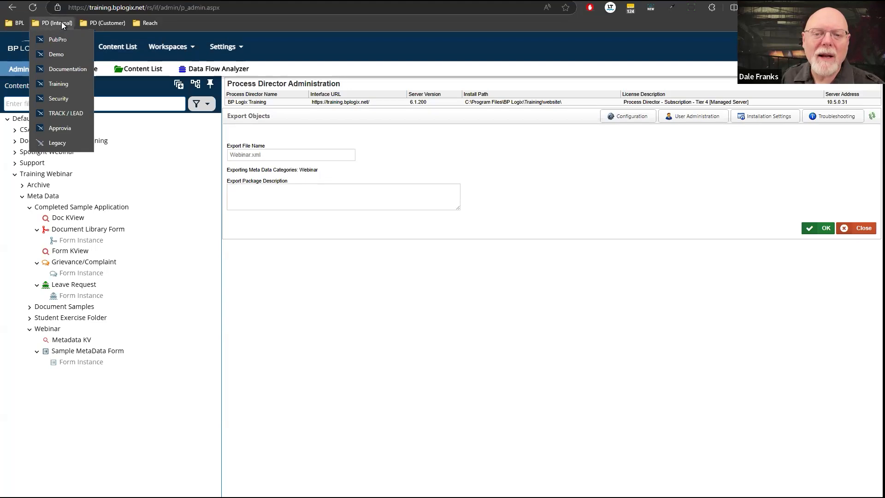
click(69, 74)
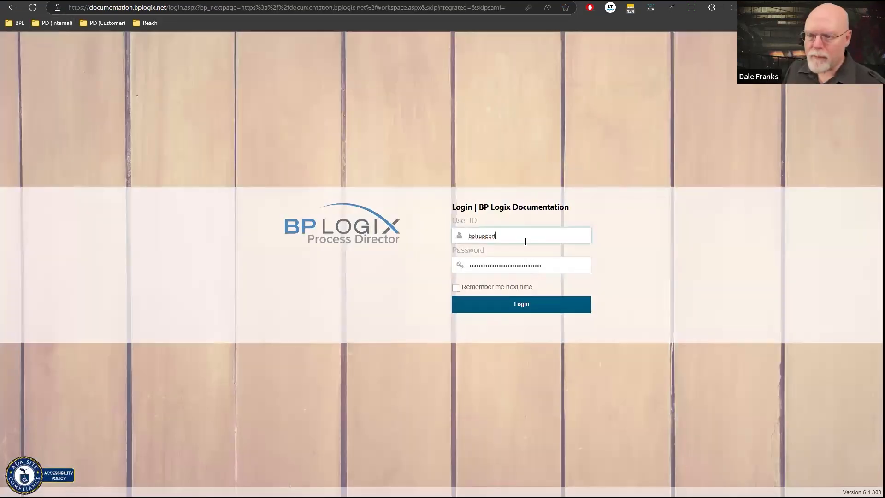
click(525, 242)
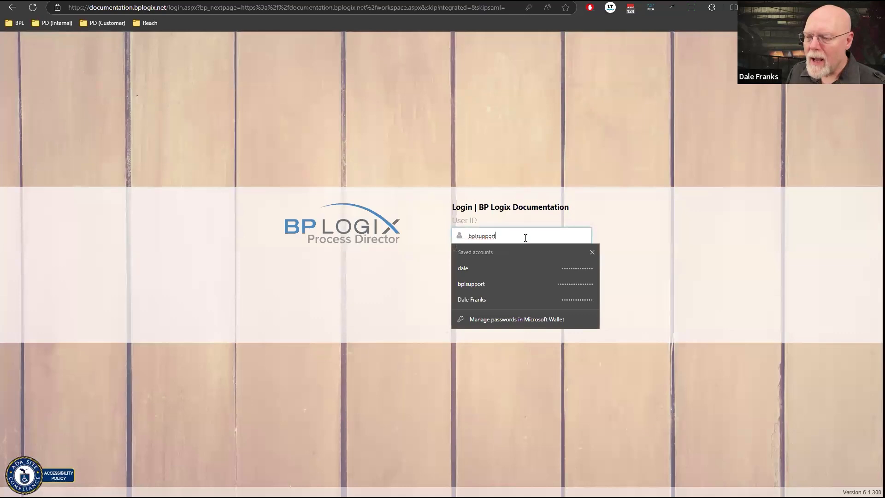
click(531, 264)
click(531, 304)
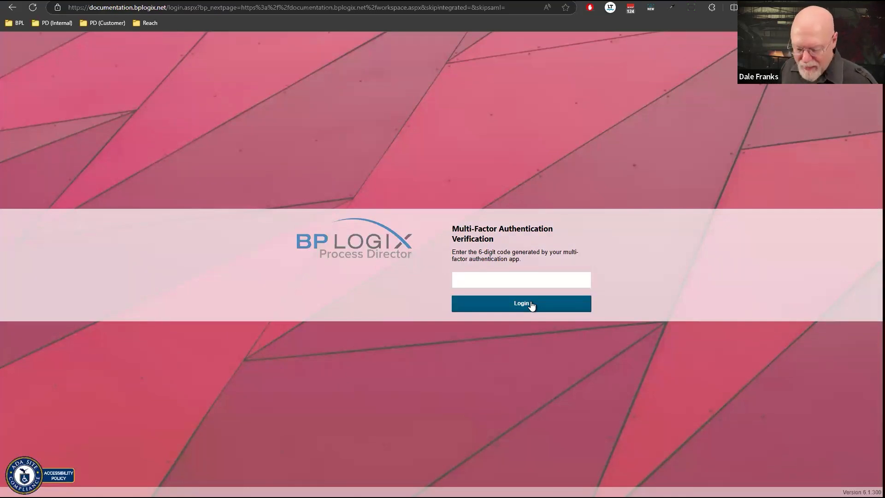
- Enter the authenticator app's verification code and log in
click(512, 273)
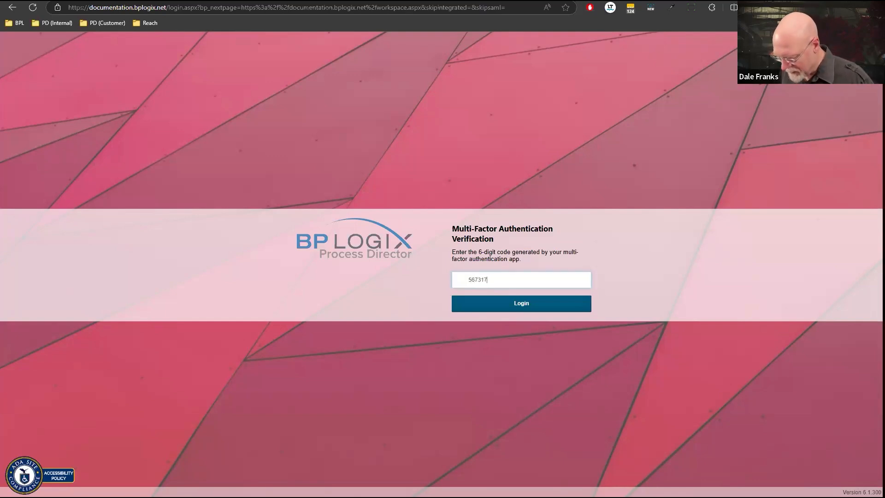
click(576, 311)
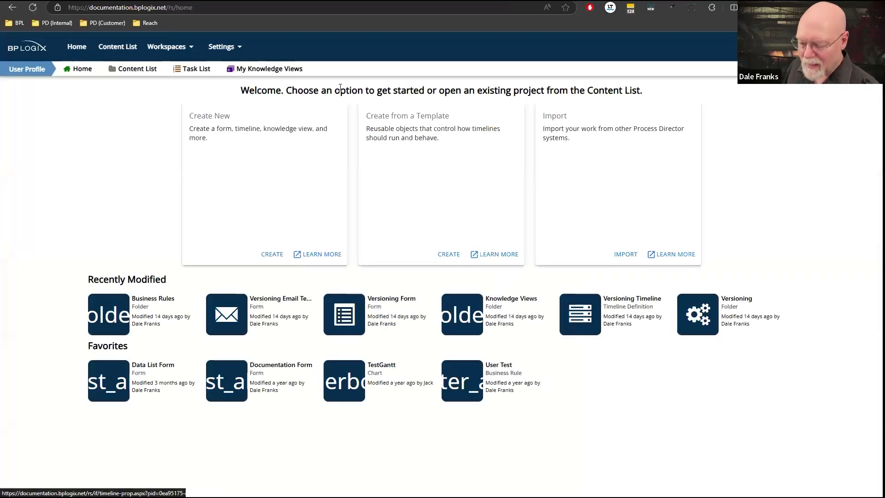
- Open Meta Data Administration for the Documentation partition and glance inside Policies
click(221, 46)
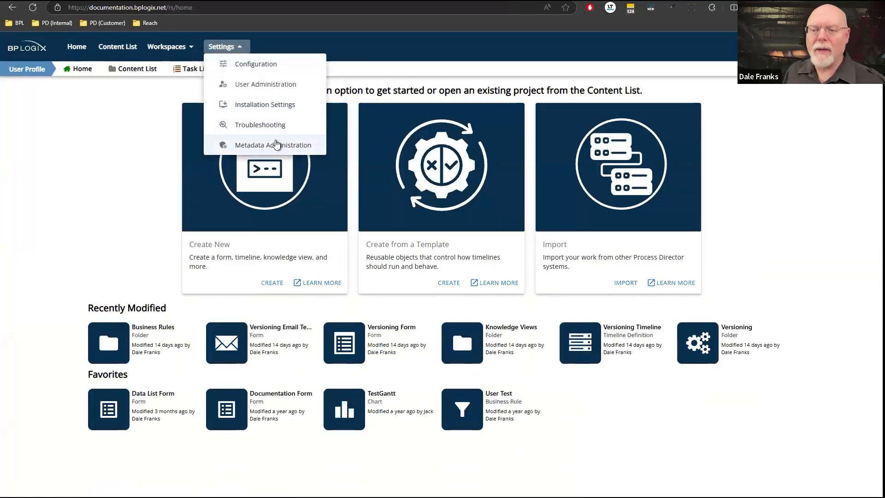
click(276, 143)
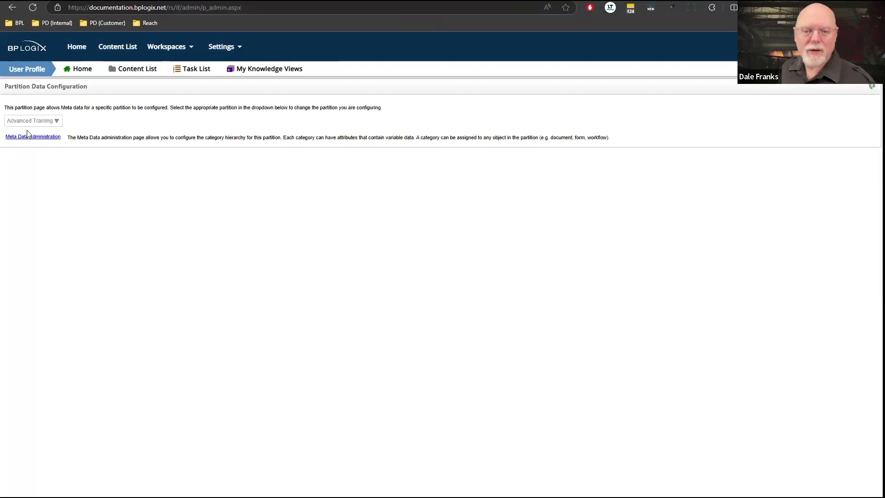
click(52, 121)
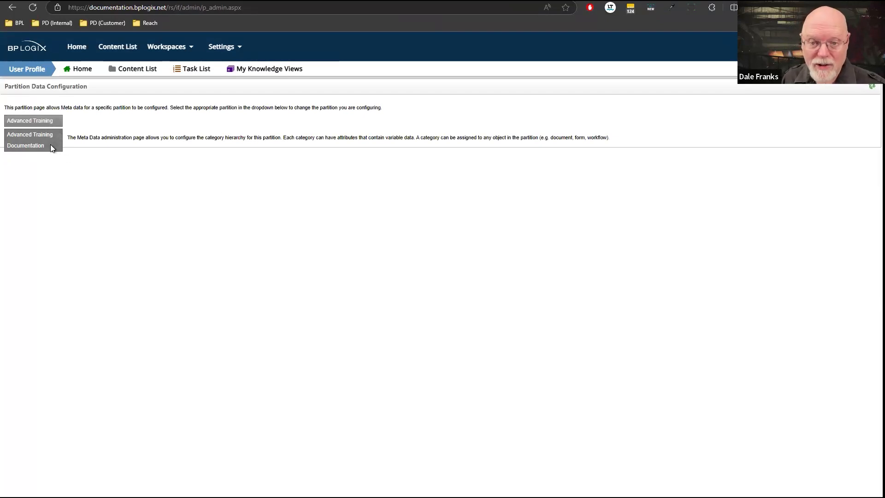
click(39, 147)
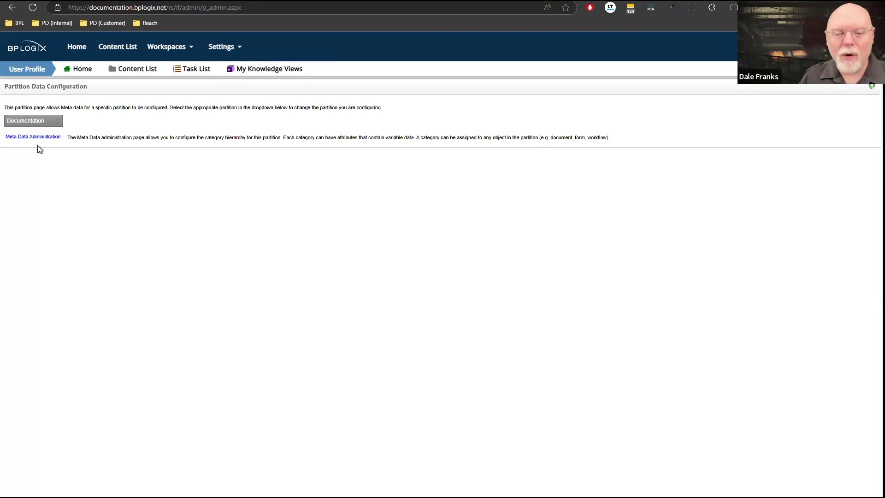
click(27, 137)
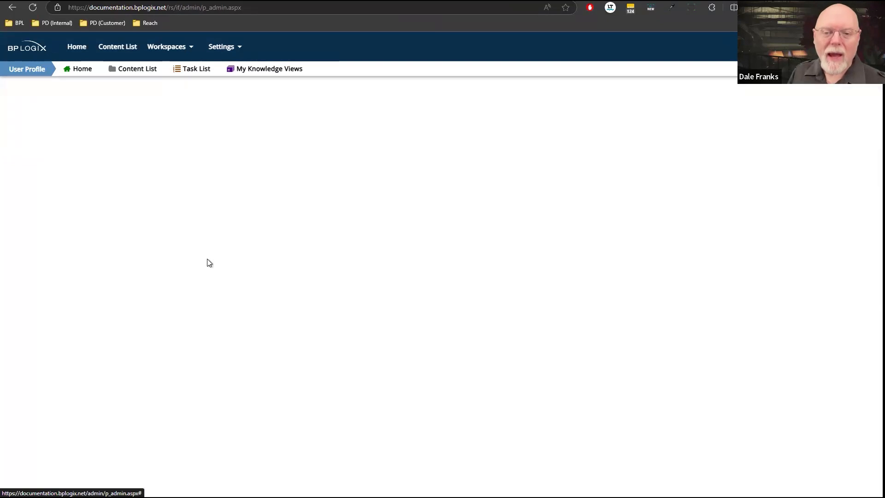
click(11, 118)
click(10, 117)
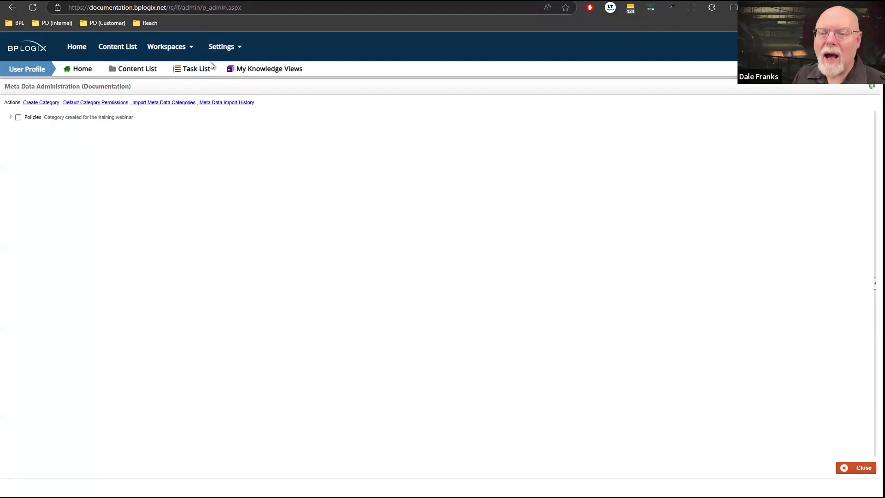
- Import Webinar.xml from the Downloads folder as metadata categories
click(160, 103)
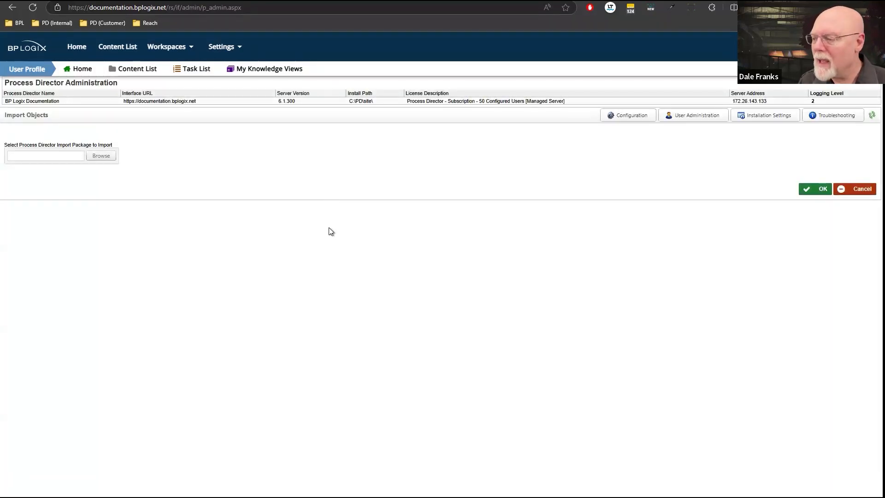
click(93, 155)
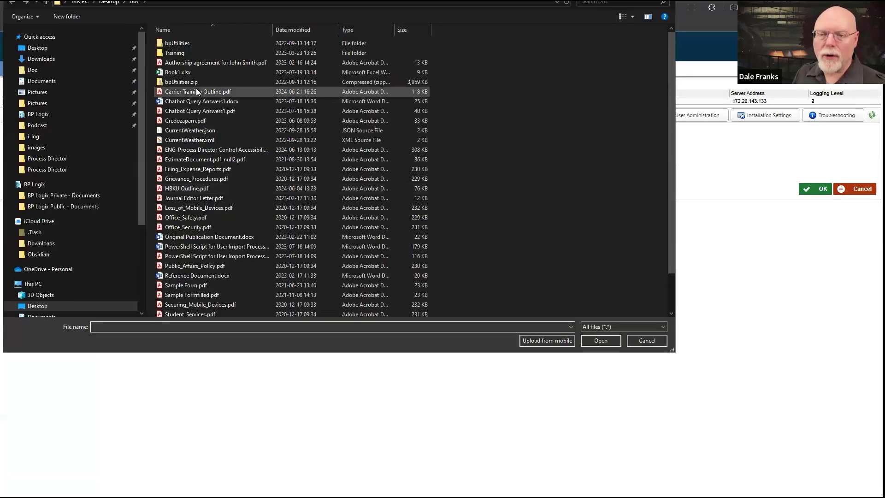
click(58, 59)
double_click(170, 43)
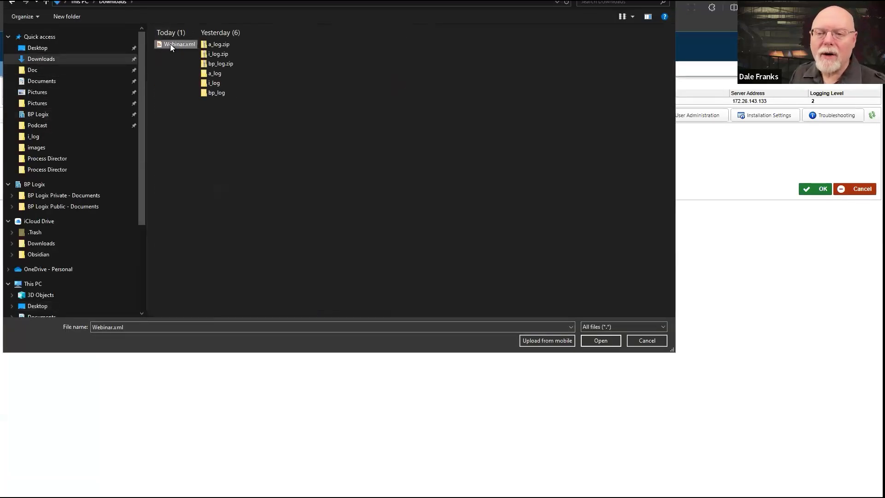
click(824, 189)
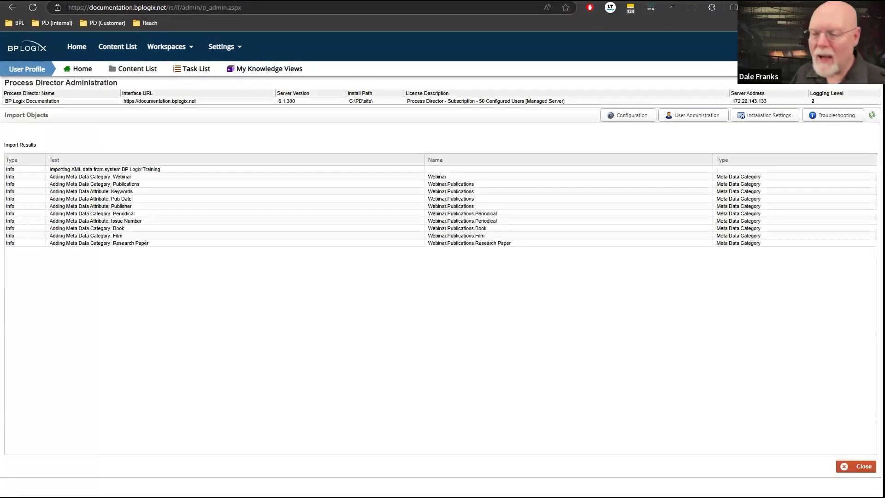
- Close the import results, expand Webinar to show Publications, and resize the browser to 1918×1079
click(857, 466)
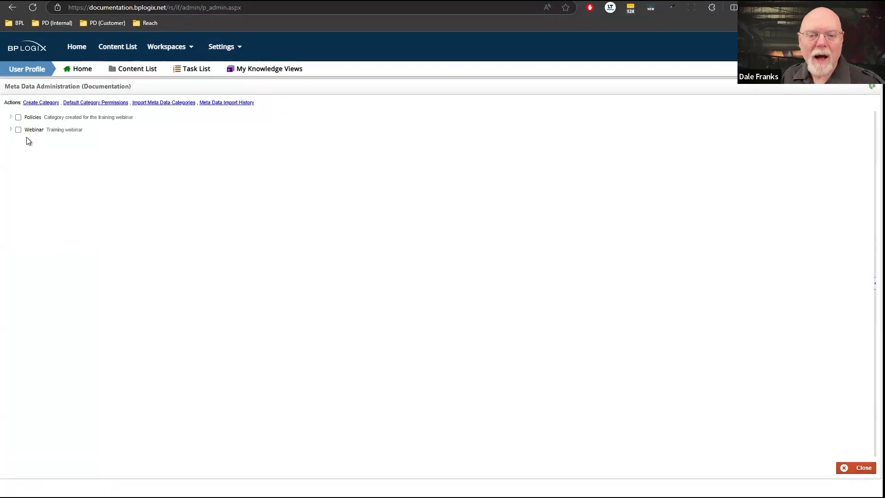
click(11, 129)
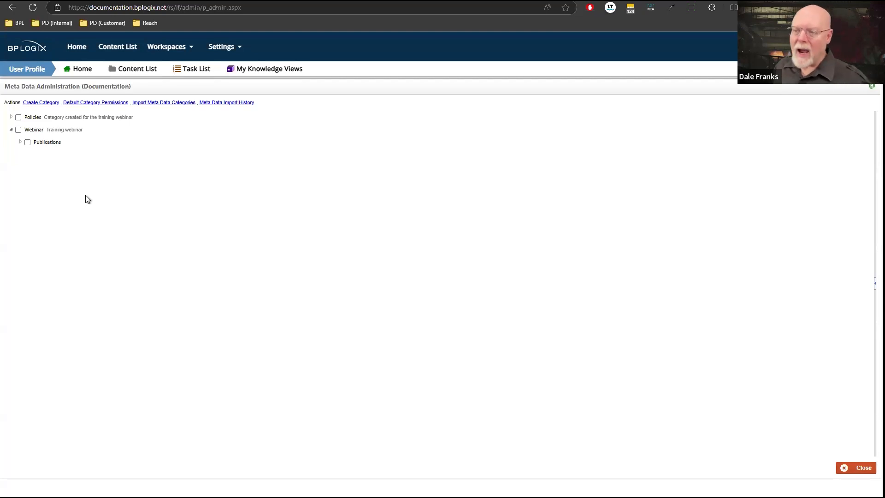
click(692, 8)
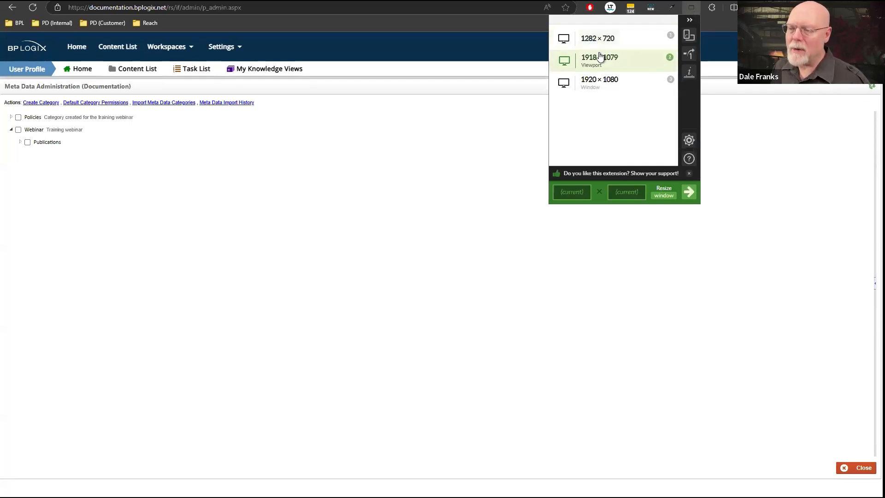
click(600, 57)
click(285, 346)
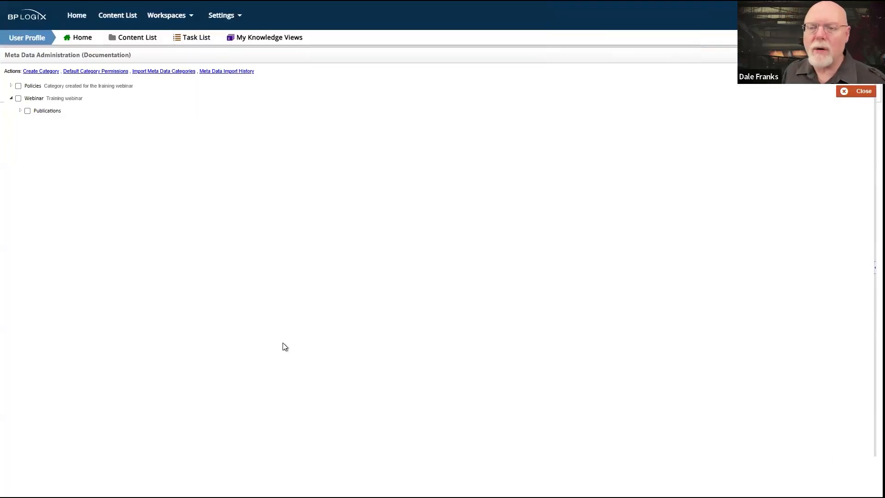